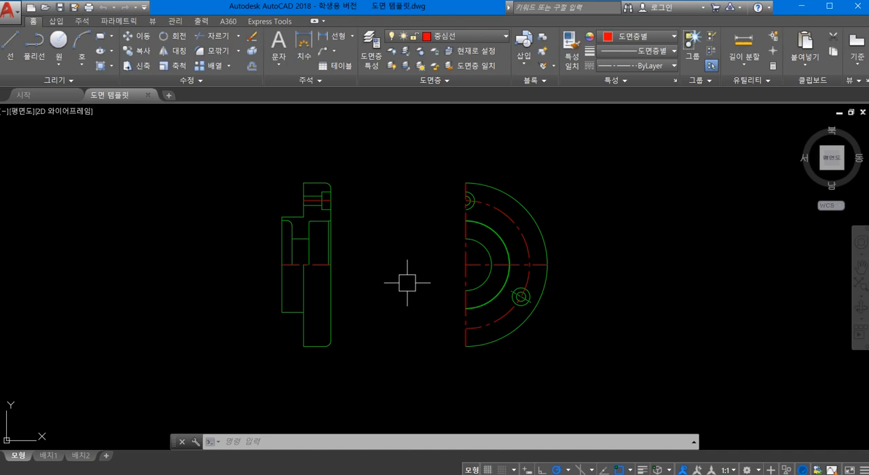
scroll(353, 203, "up", 2)
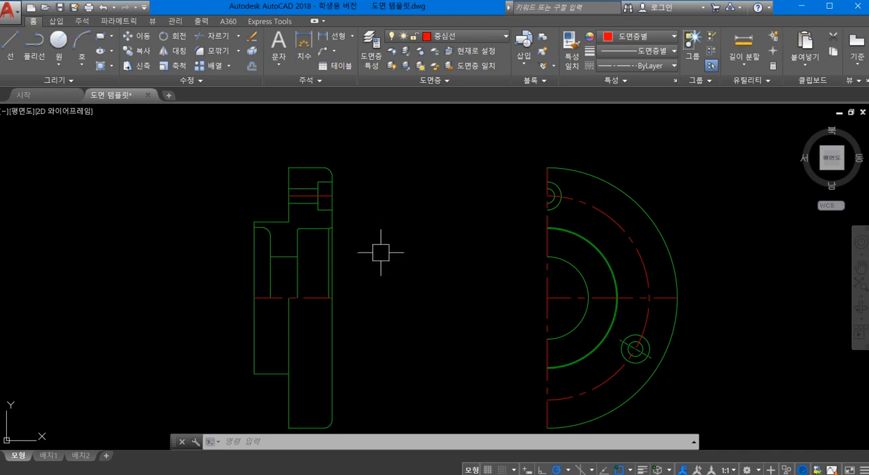
type("lend")
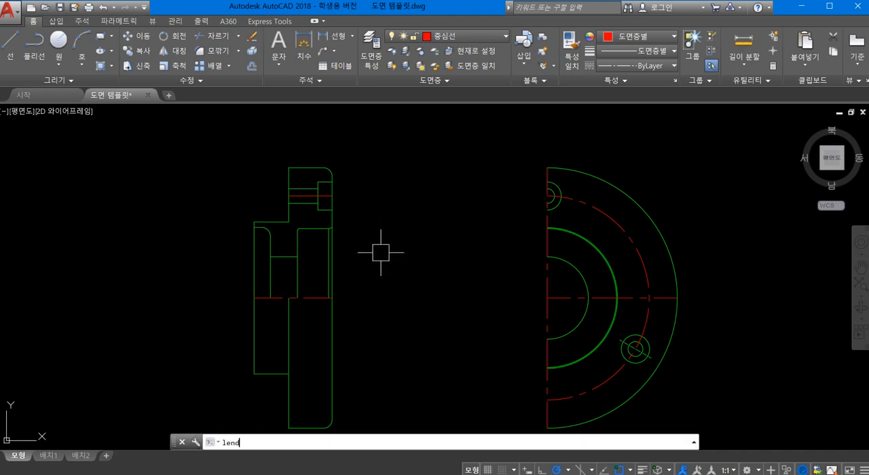
key("Return")
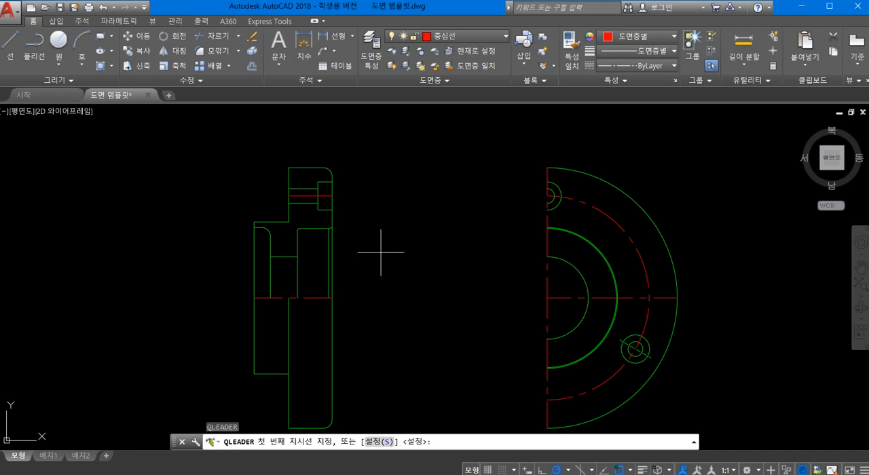
key("Escape")
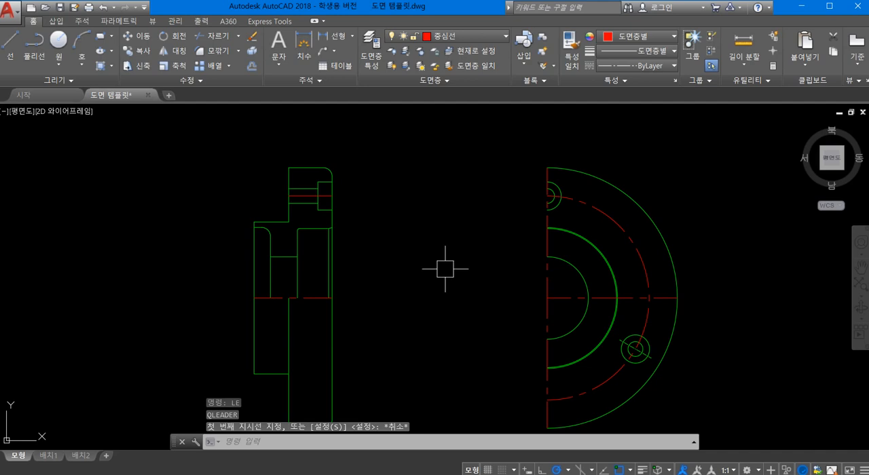
- Lengthen the section view's main horizontal centerline by a delta of 2 at both ends
type("len")
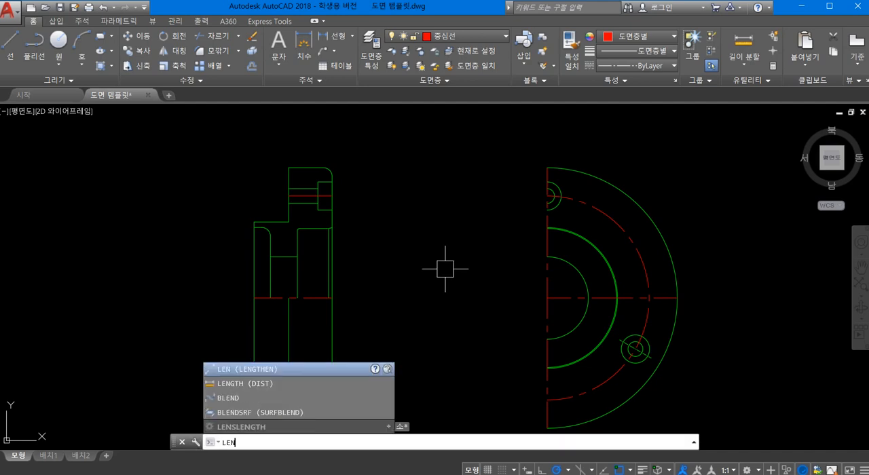
key("Return")
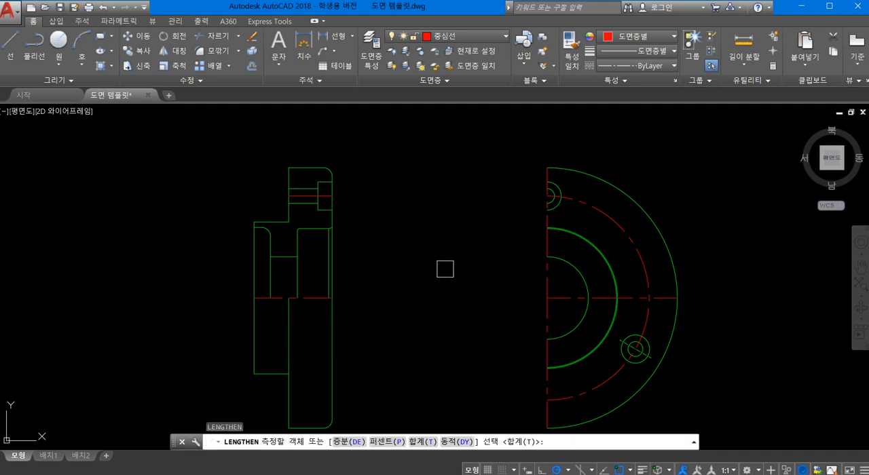
type("de")
key("Return")
type("2")
key("Return")
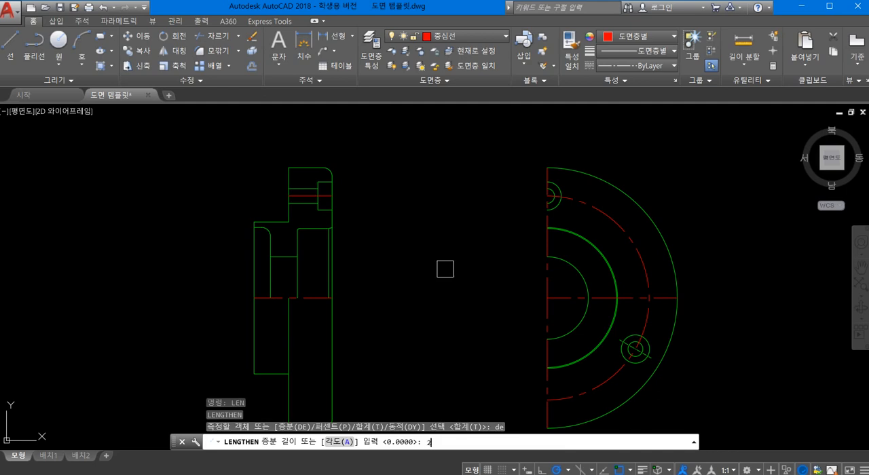
scroll(267, 279, "up", 2)
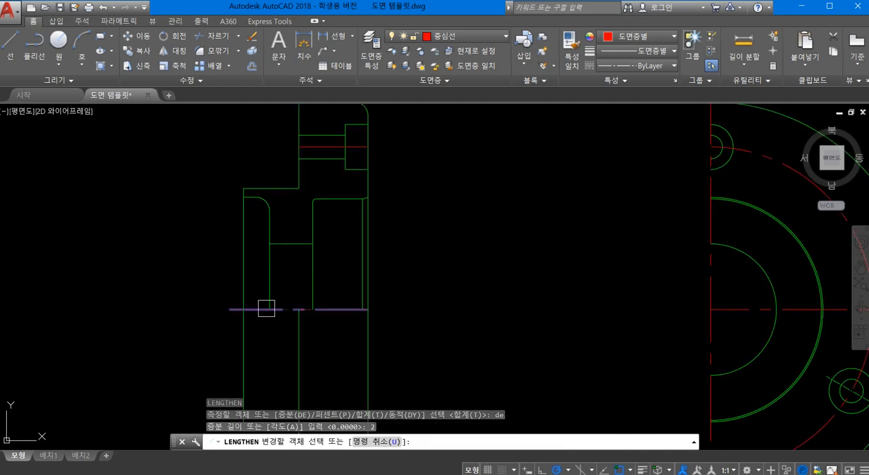
left_click(261, 309)
left_click(317, 315)
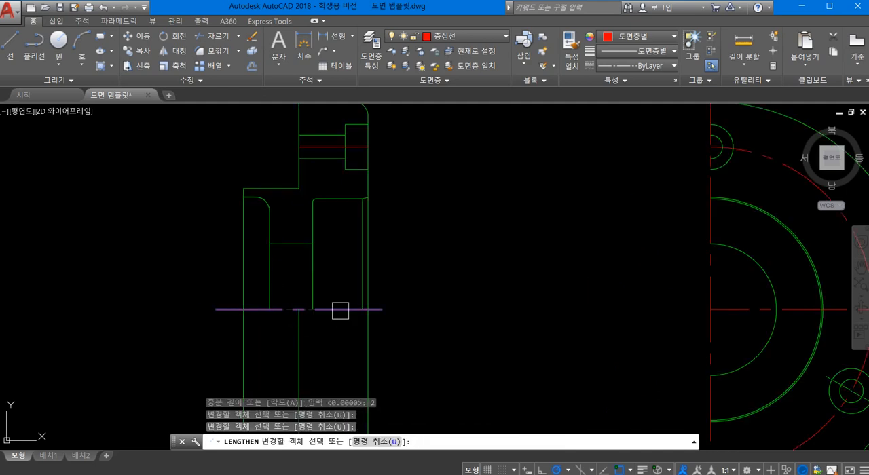
left_click(341, 310)
- Lengthen the counterbored hole's centerline in the section view by 2 at both ends
scroll(392, 147, "down", 3)
scroll(363, 163, "up", 4)
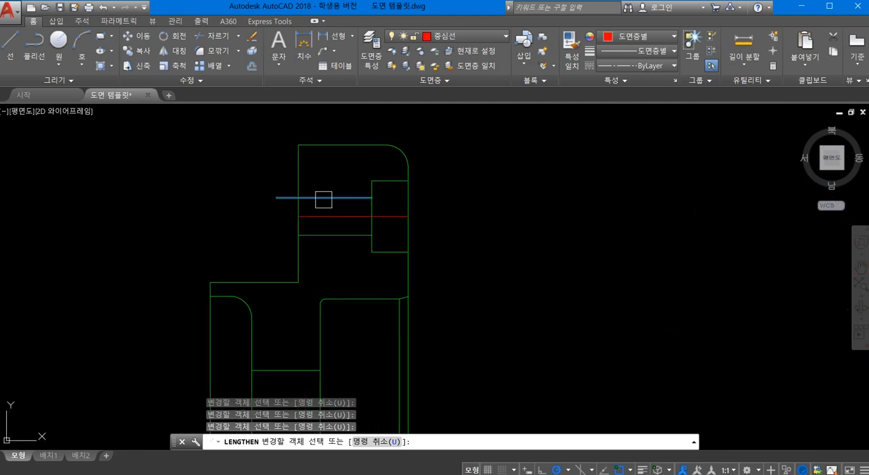
left_click(322, 215)
left_click(393, 220)
scroll(446, 188, "down", 4)
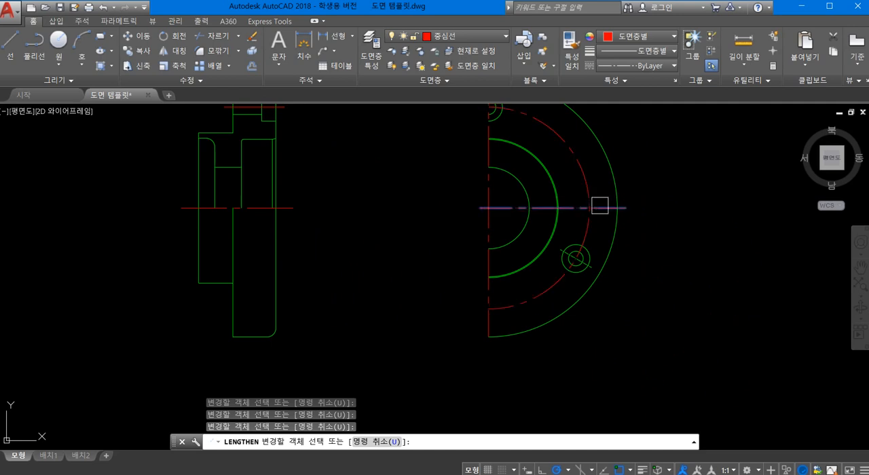
- Lengthen the horizontal and vertical centerlines of the half-circle front view by 2 at each end
left_click(579, 249)
scroll(545, 299, "up", 2)
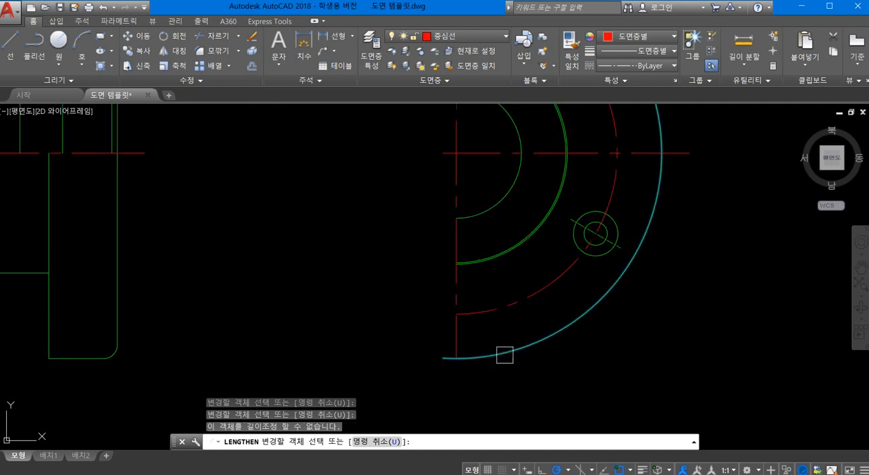
left_click(465, 341)
left_click(460, 340)
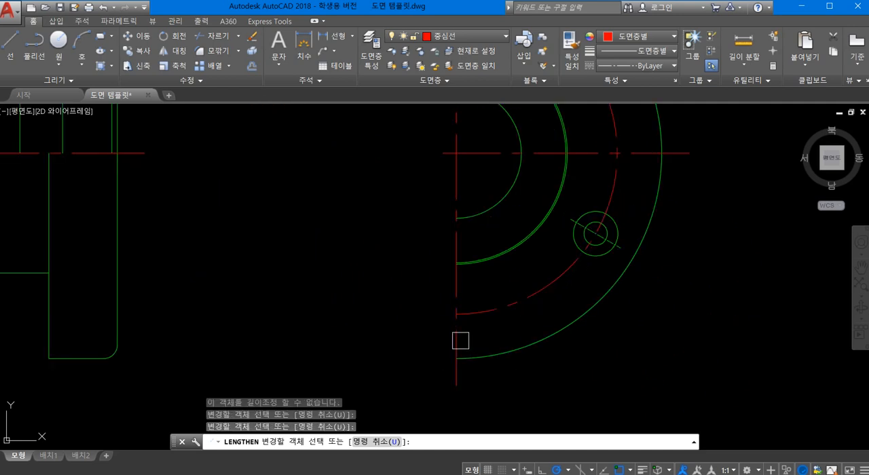
left_click(460, 340)
middle_click_drag(378, 250, 340, 355)
middle_click_drag(380, 179, 318, 430)
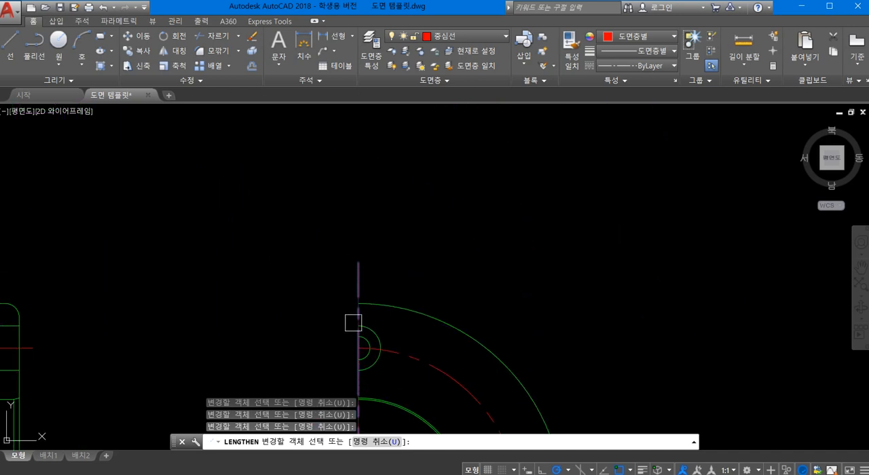
scroll(441, 305, "down", 2)
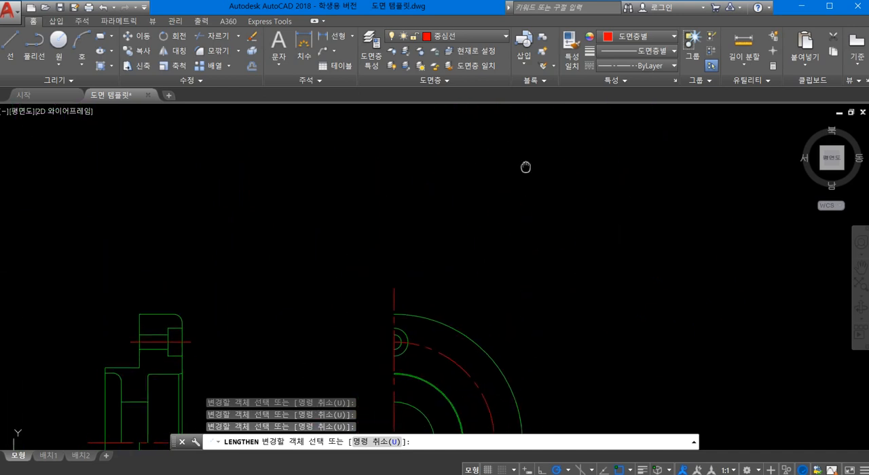
middle_click_drag(508, 289, 497, 129)
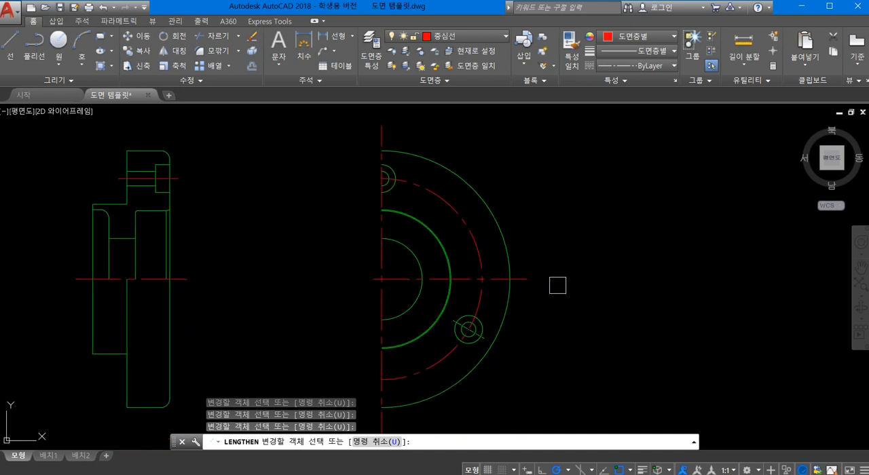
key("Escape")
- Match the green diagonal line through the front view's lower bolt hole to the properties of the section view's hole centerline
mouse_move(510, 345)
middle_mouse_down()
mouse_move(575, 290)
mouse_move(586, 291)
middle_mouse_up()
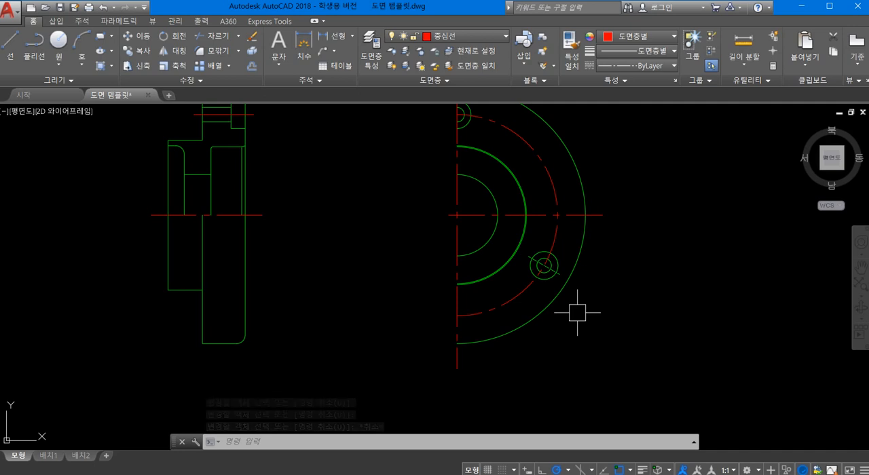
type("ma")
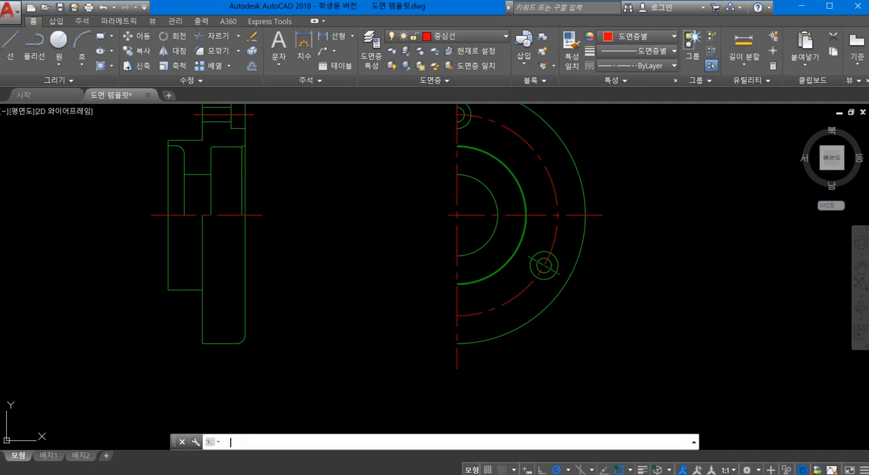
key("Return")
left_click(252, 114)
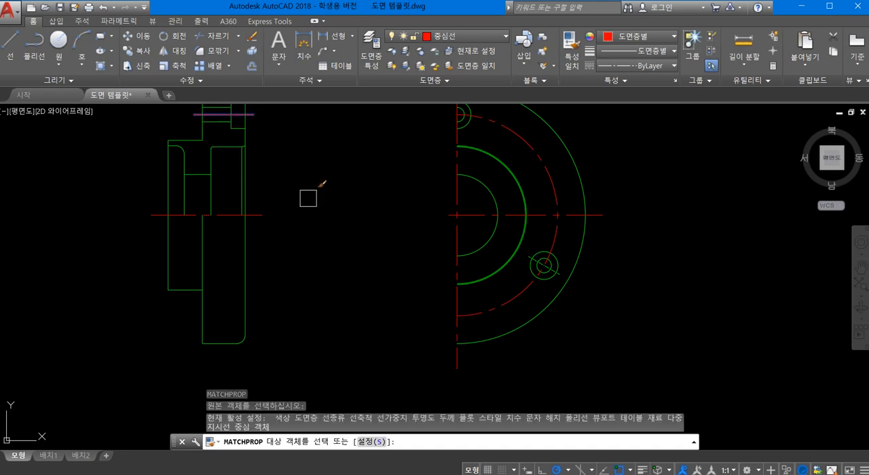
scroll(560, 312, "up", 2)
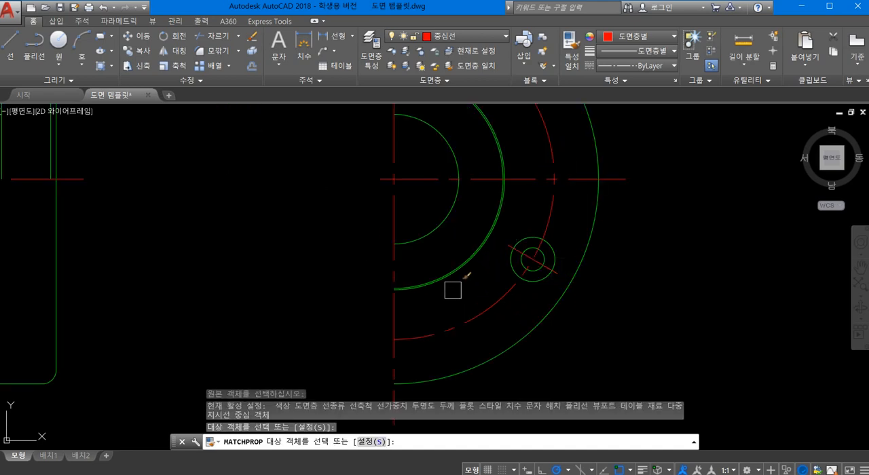
key("Escape")
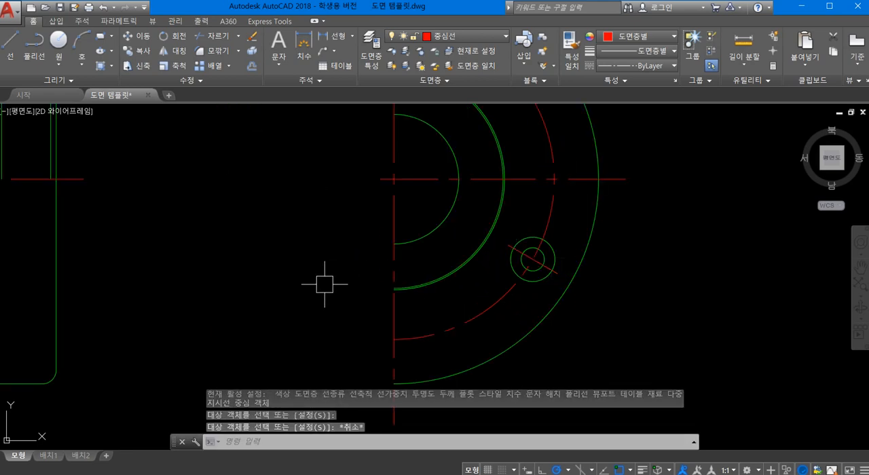
- Set the linetype scale to 0.5 for the lower bolt hole's diagonal centerline and the section view's hole centerline
left_click(552, 272)
scroll(312, 222, "down", 3)
scroll(312, 222, "up", 4)
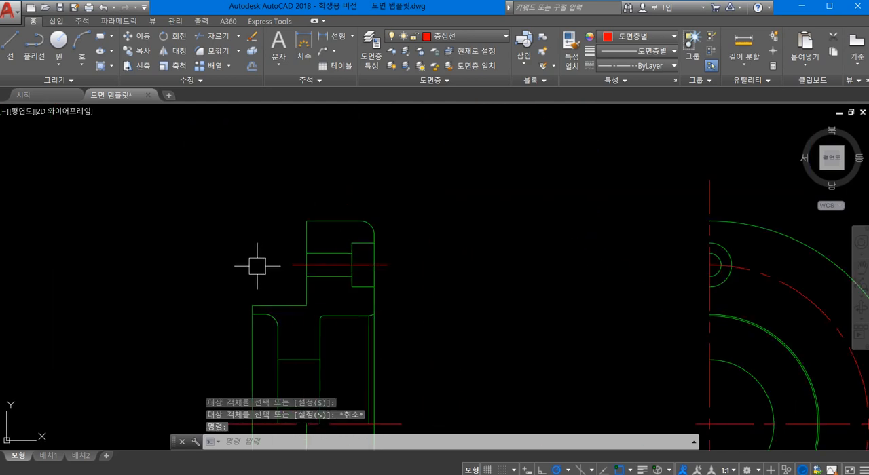
left_click(296, 265)
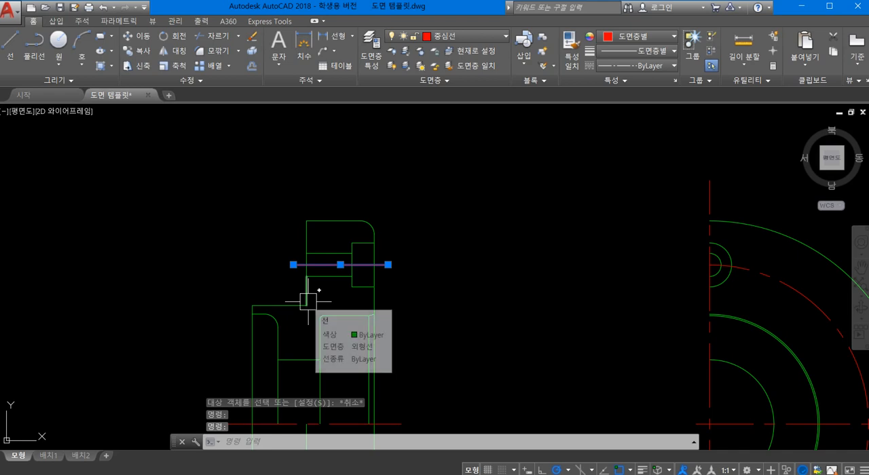
type("PR")
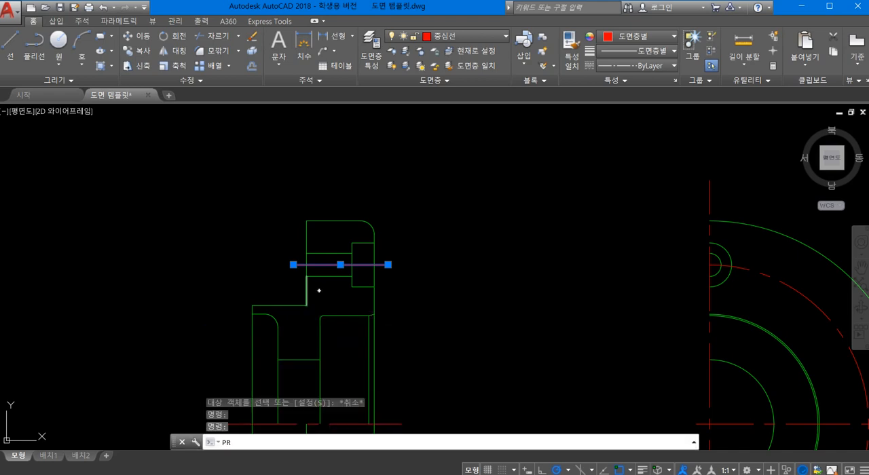
key("Return")
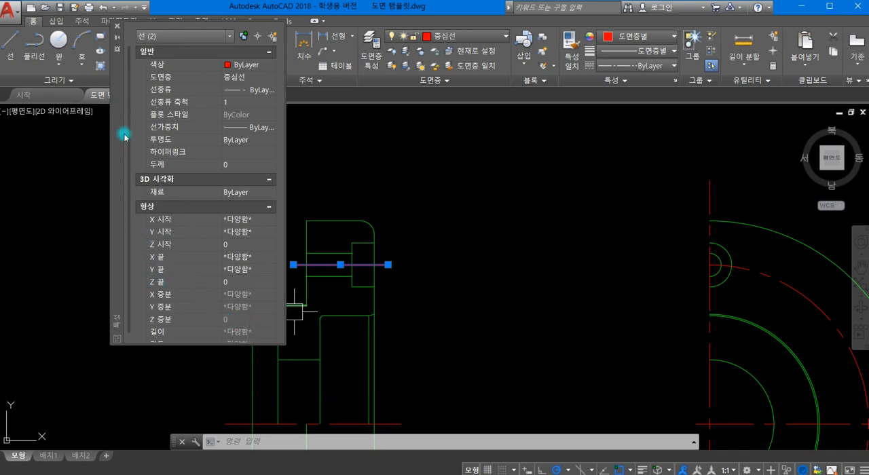
left_click(230, 104)
type(".5")
key("Return")
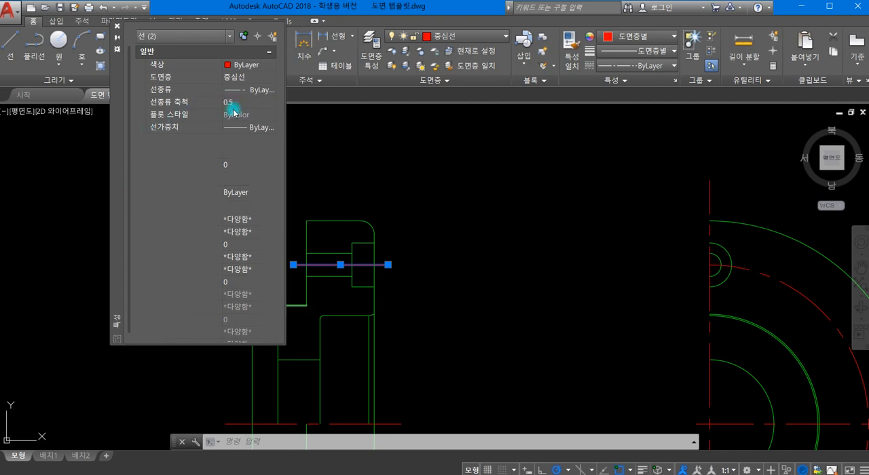
left_click(117, 27)
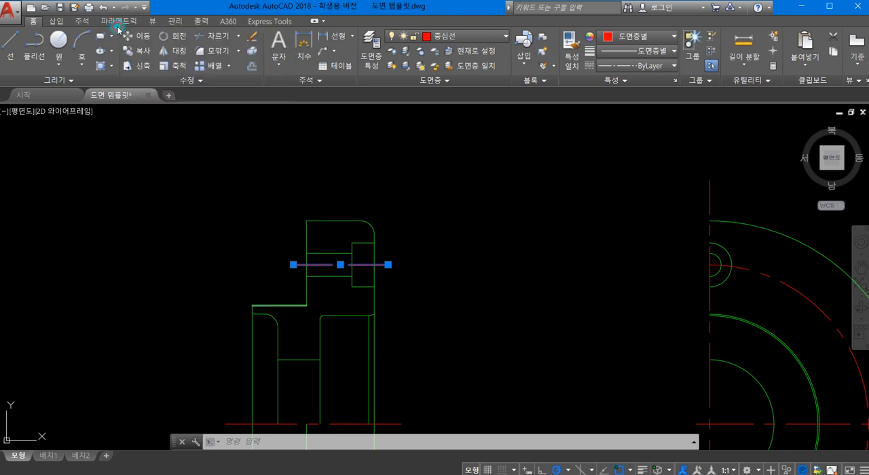
scroll(398, 167, "down", 3)
middle_click_drag(378, 306, 333, 241)
key("Escape")
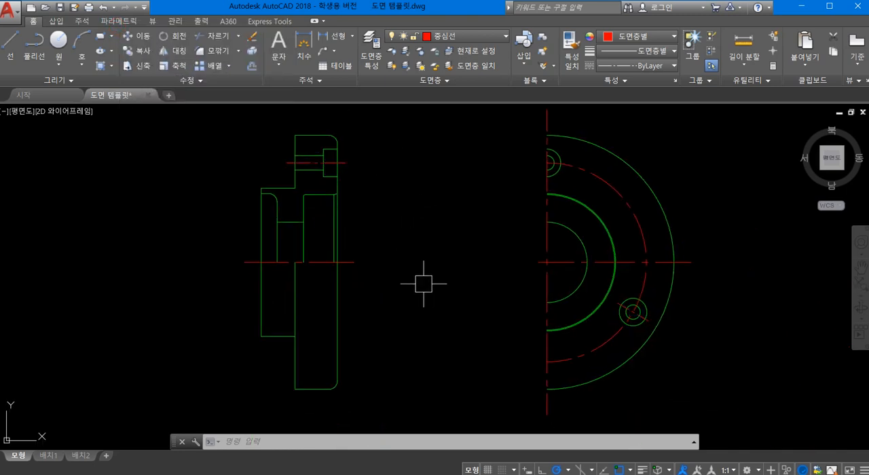
- Draw a horizontal line from the front view's lower bolt hole center to the flange's left edge in the section view
type("L")
key("Return")
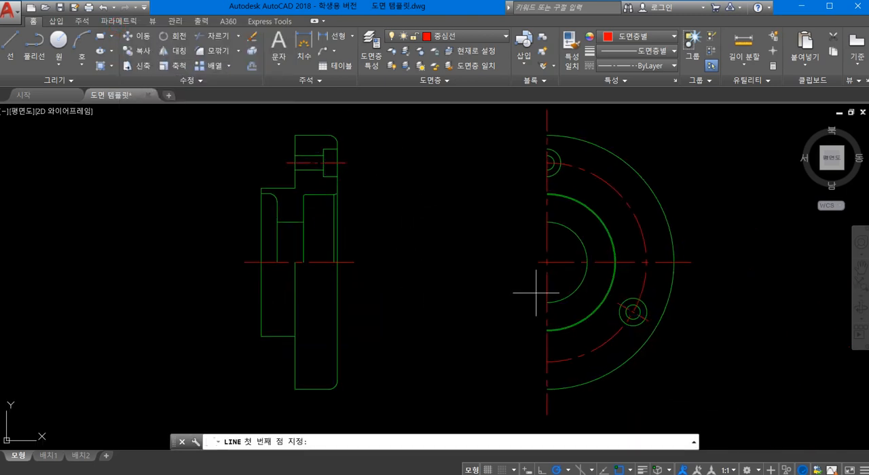
left_click(633, 311)
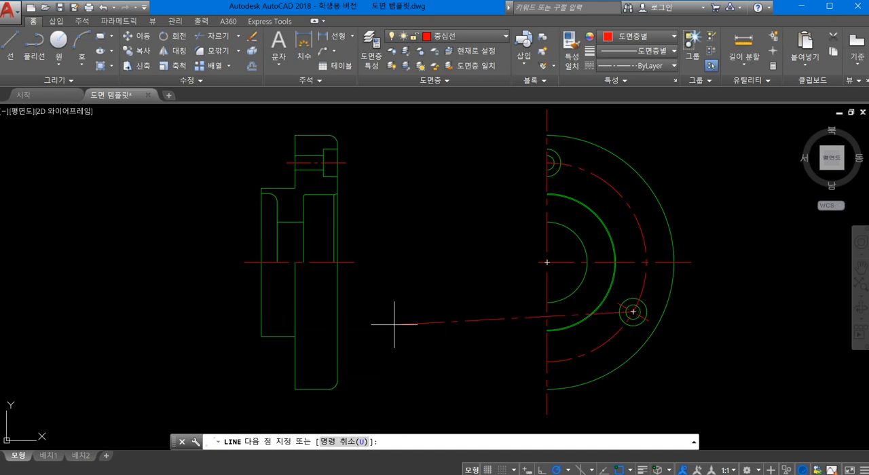
left_click(296, 312)
key("Return")
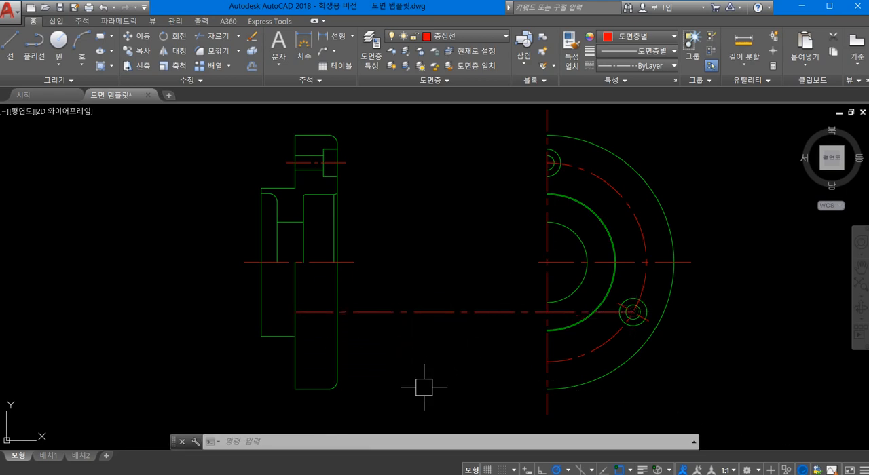
- Trim the projected line beyond the flange's right edge, using that edge as the cutting boundary
type("tr")
key("space")
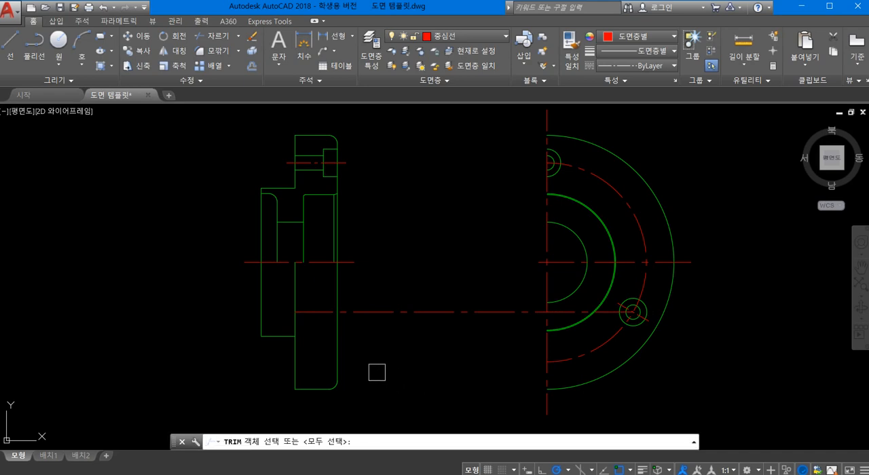
left_click(338, 341)
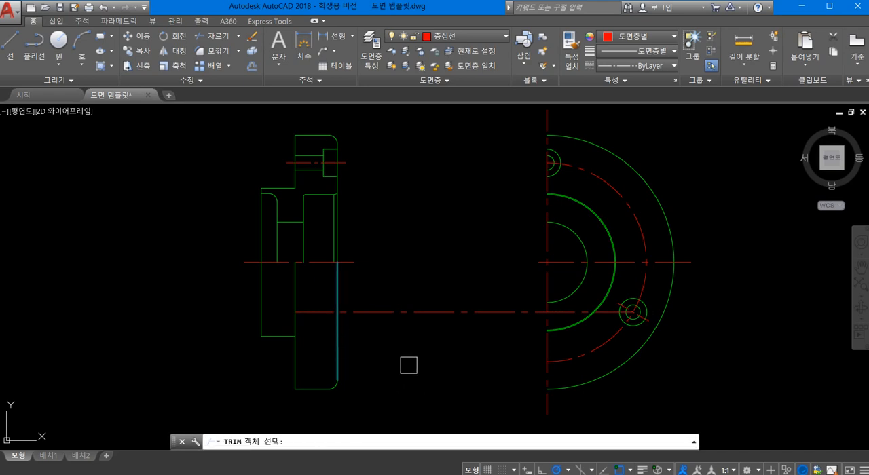
key("space")
left_click(395, 311)
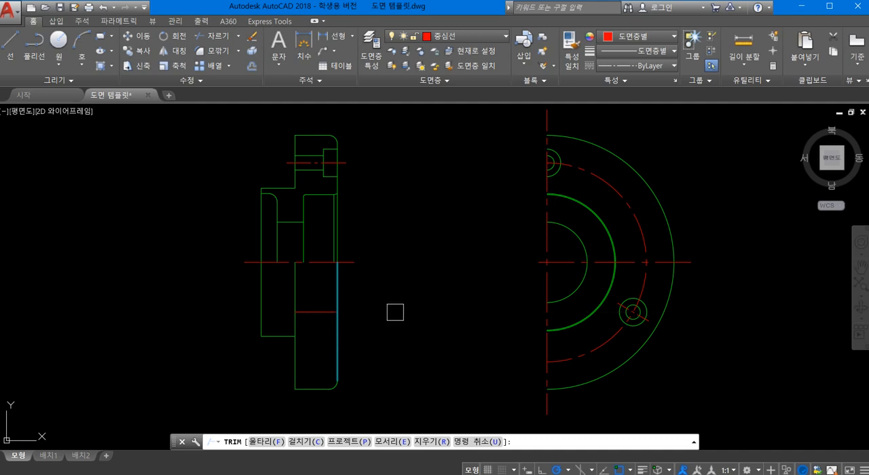
key("space")
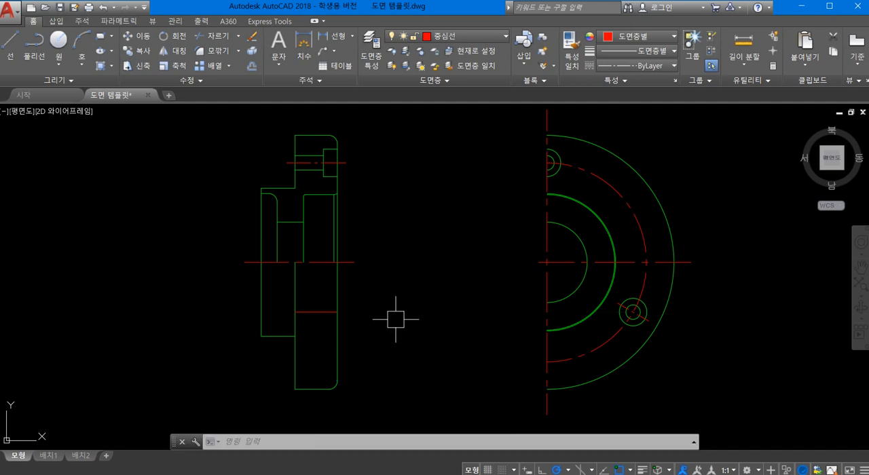
- Lengthen the section view's lower hole centerline by 2 units at both ends, past the flange's edges
type("len")
key("Return")
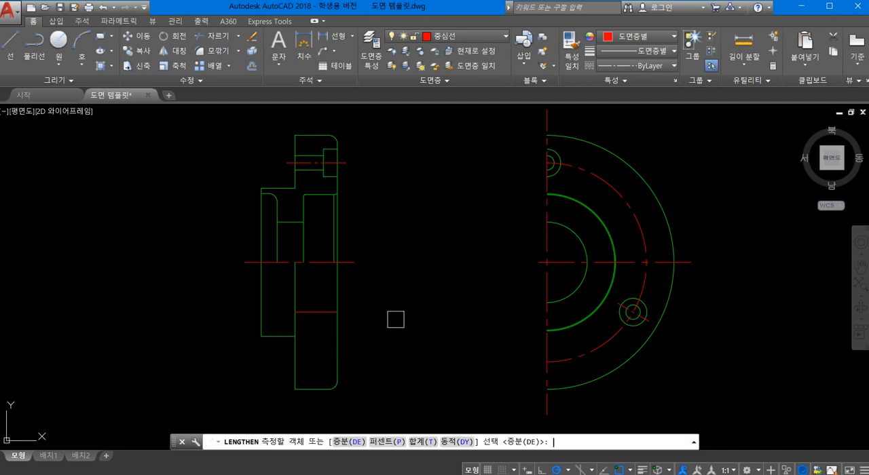
type("de")
key("Return")
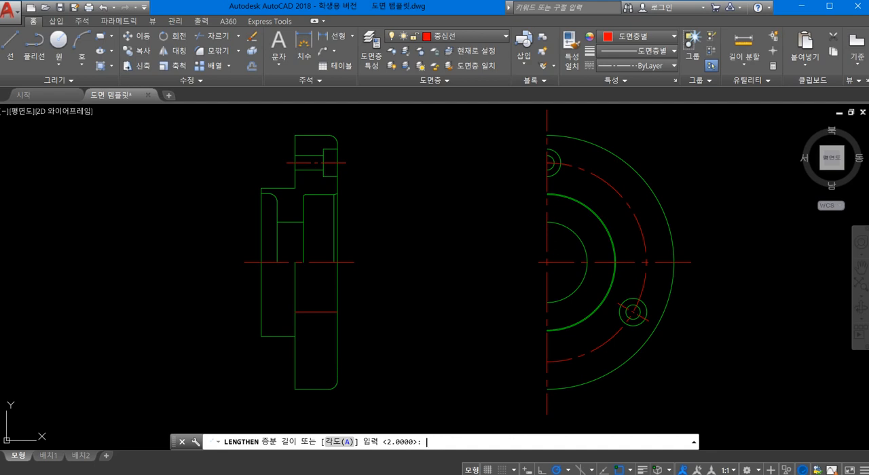
key("Return")
left_click(305, 311)
left_click(325, 311)
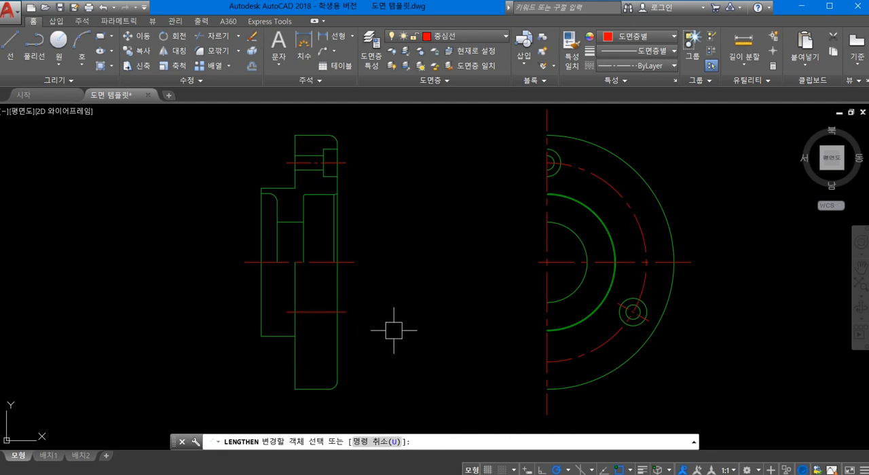
key("Return")
- Match the section view's lower hole centerline to the properties of the upper hole's centerline
type("ㅁa")
key("Return")
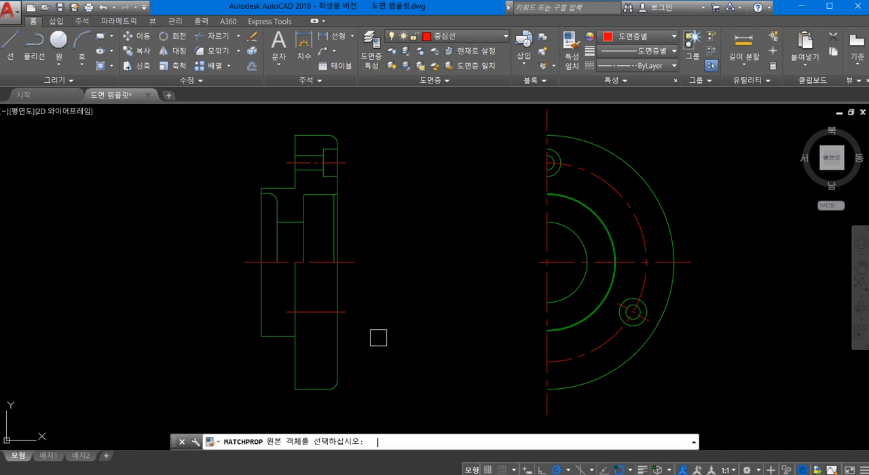
left_click(350, 163)
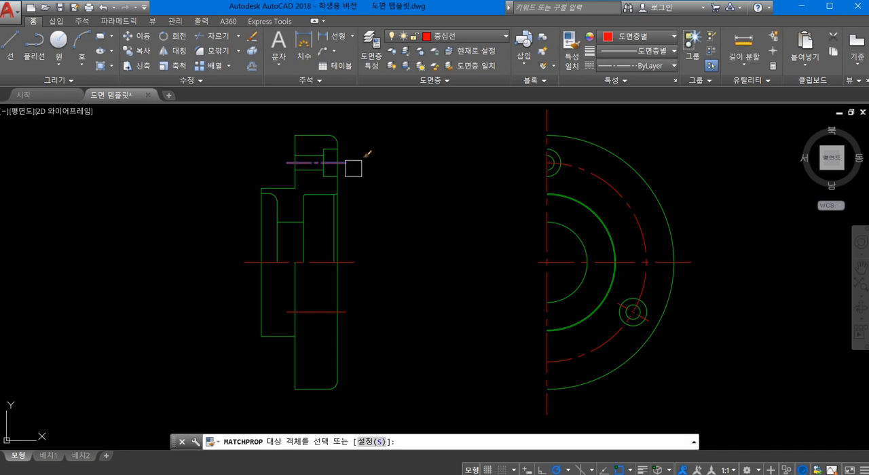
key("Escape")
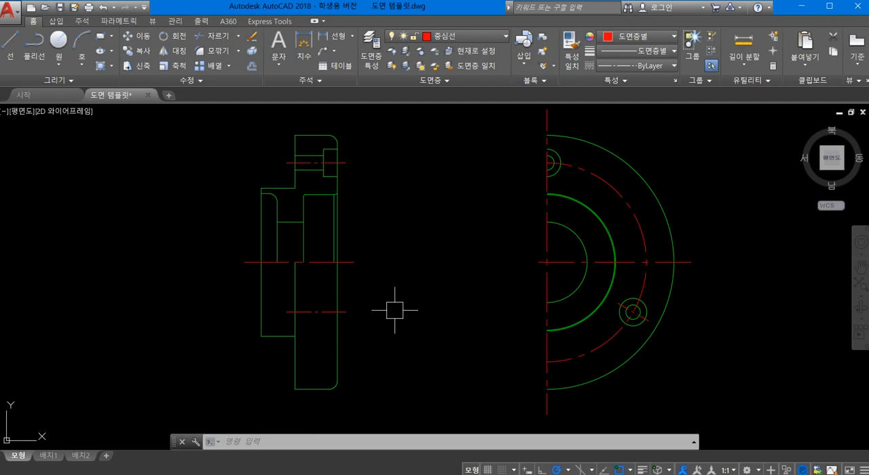
- Hatch the cut areas above and below the bolt hole in the section view's upper half with ANSI31 at scale 0.5
scroll(394, 310, "down", 3)
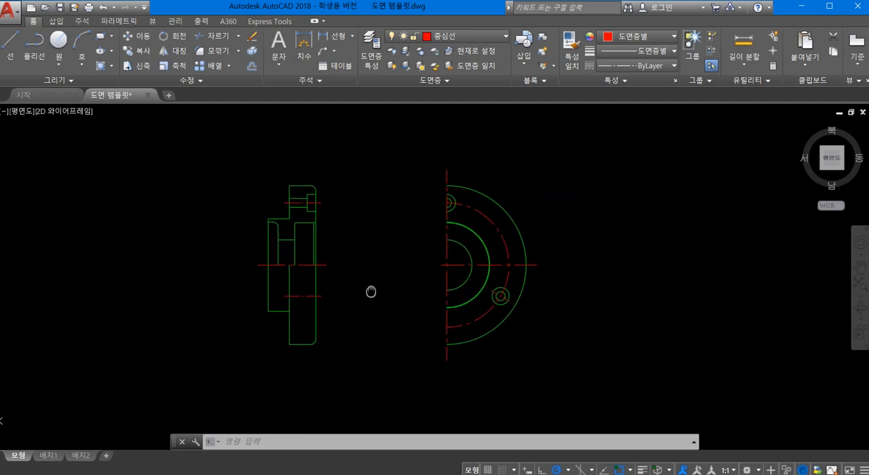
type("h")
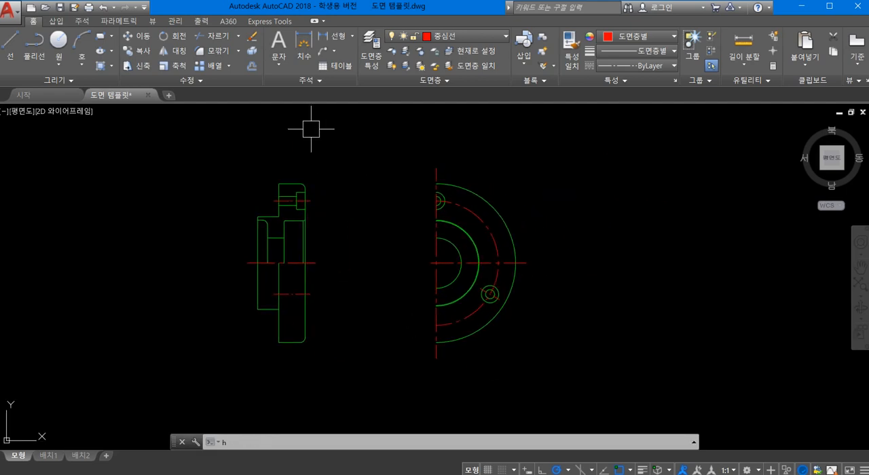
key("Return")
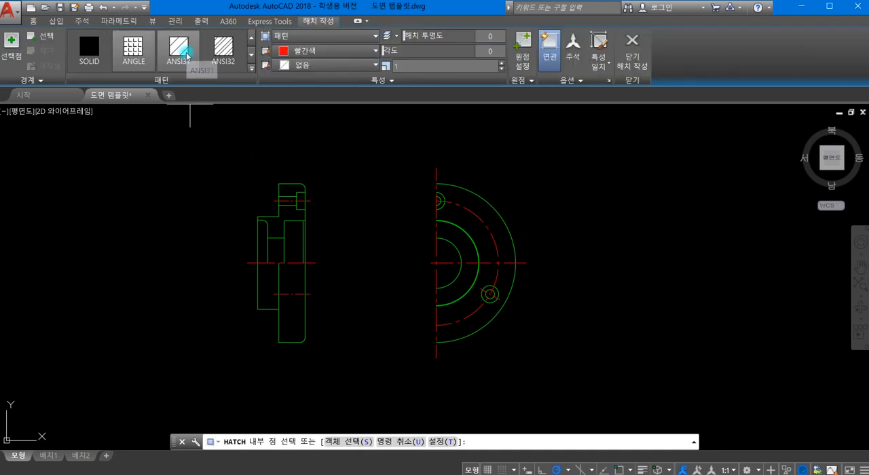
left_click(186, 55)
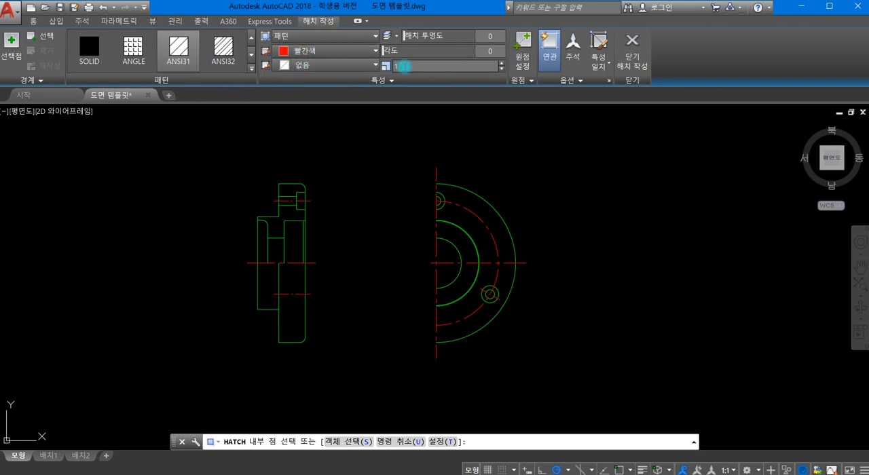
left_click(403, 66)
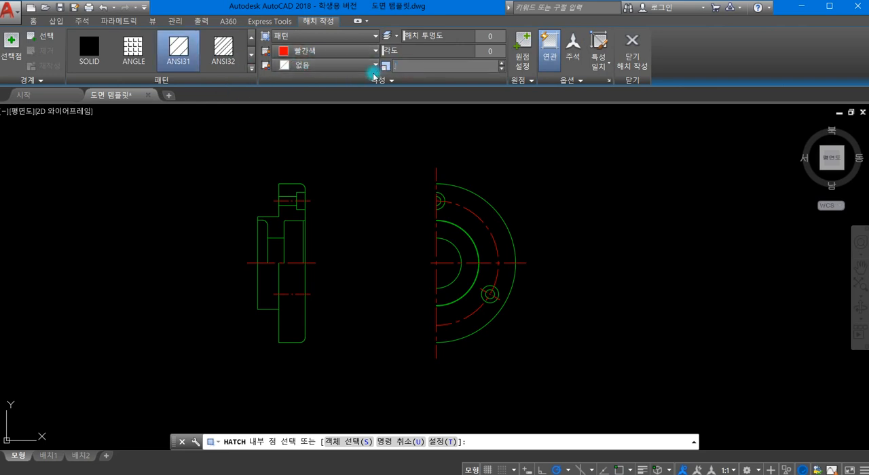
left_click(292, 192)
left_click(278, 230)
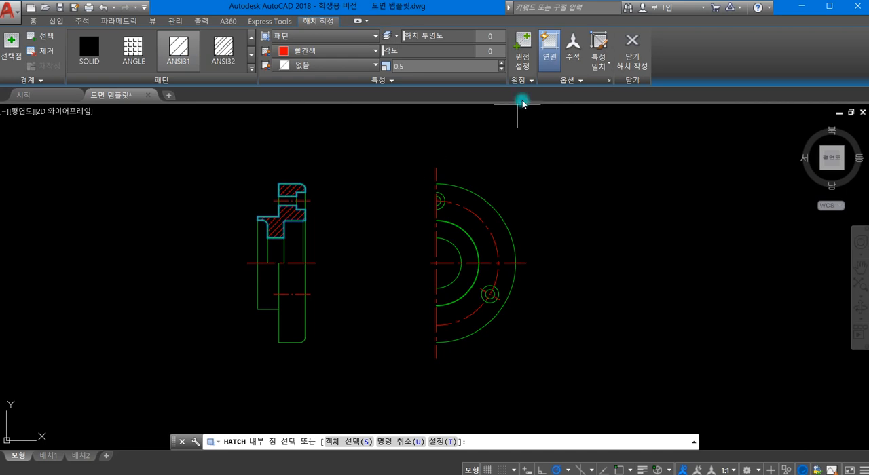
left_click(632, 46)
- Dimension the flange's outer diameter in the section view with a vertical linear dimension placed between the two views
scroll(297, 270, "up", 2)
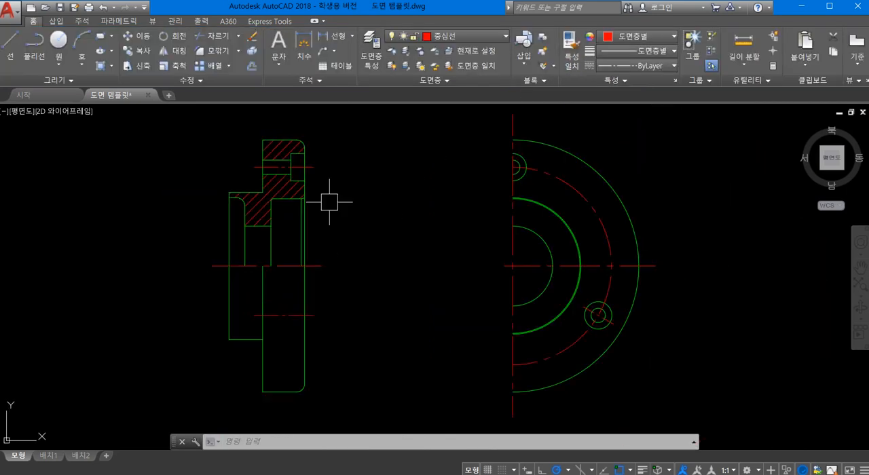
left_click(332, 36)
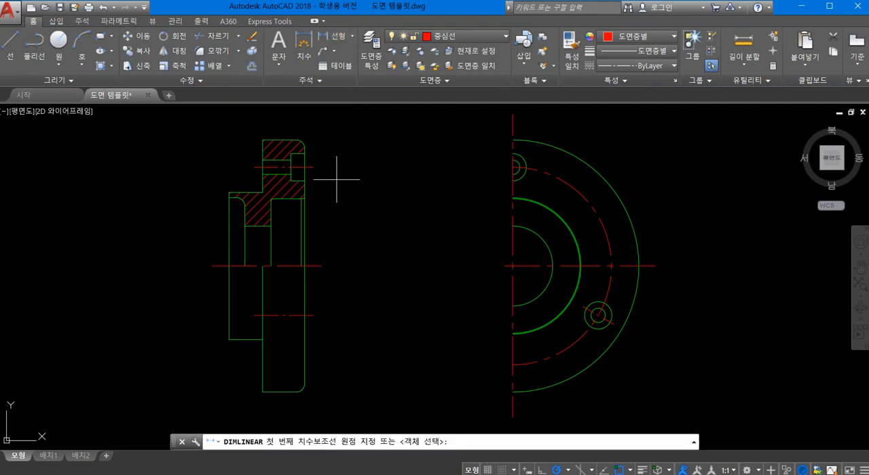
left_click(296, 147)
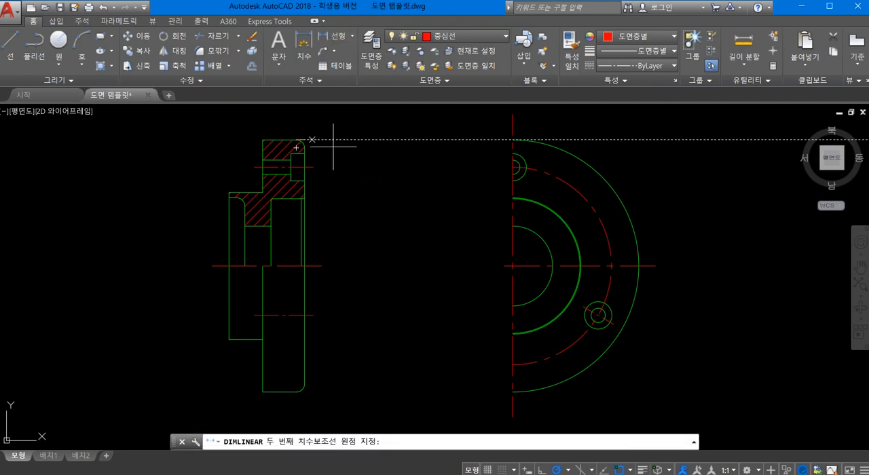
left_click(296, 393)
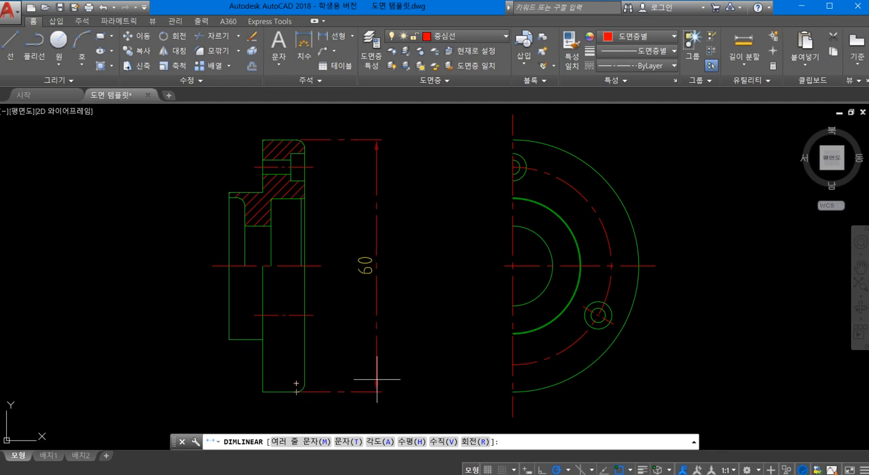
left_click(394, 363)
- Move the flange diameter dimension to the 가는실선 layer and make that layer current
left_click(442, 221)
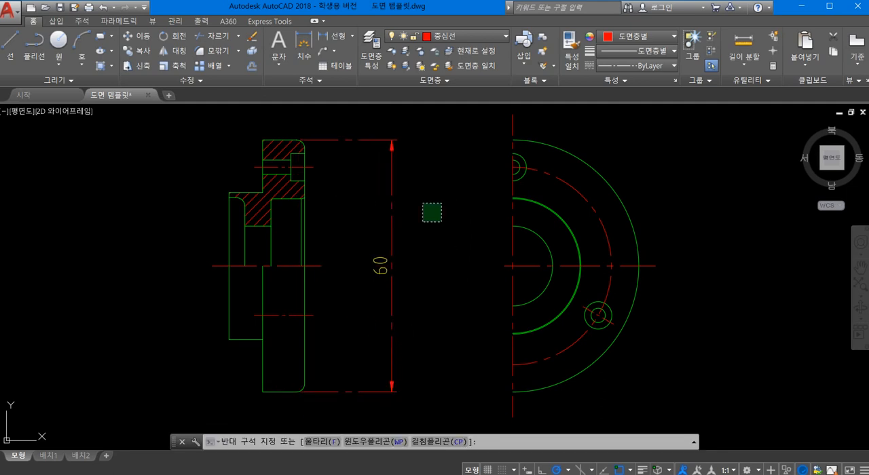
left_click(384, 163)
left_click(448, 36)
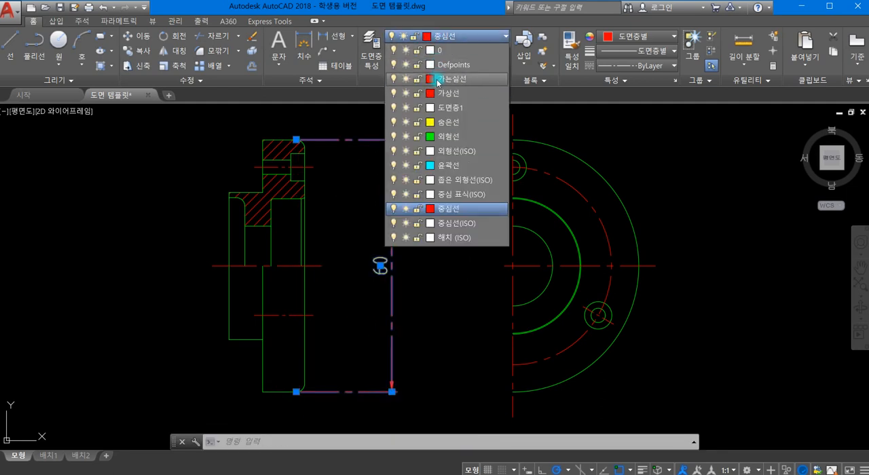
left_click(438, 92)
key("Escape")
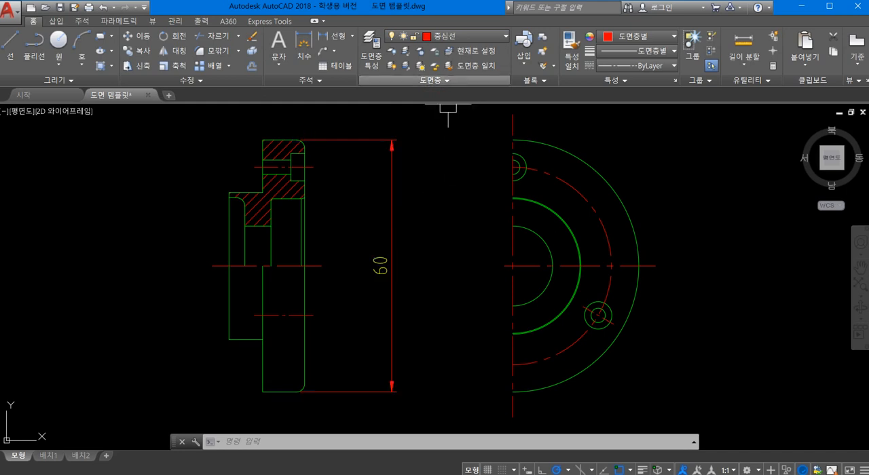
left_click(437, 36)
left_click(442, 79)
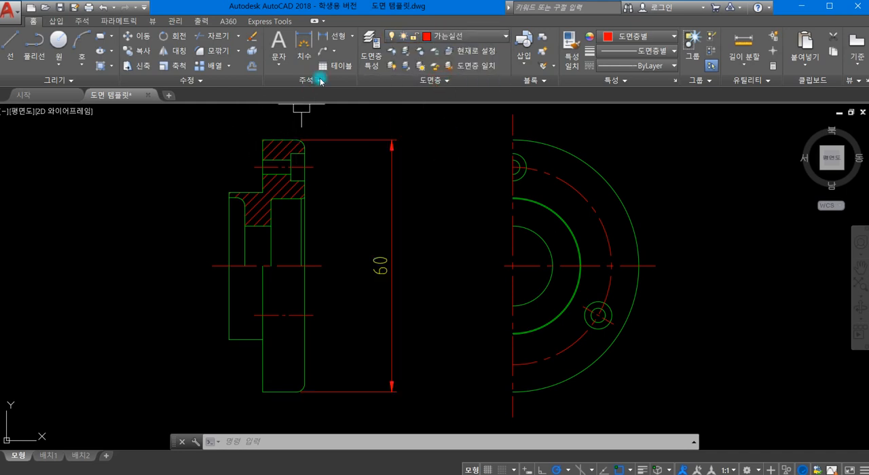
- Add a vertical linear dimension of 32 downward from the flange-side recess's upper corner, placed between the flange and its outer diameter dimension
left_click(332, 36)
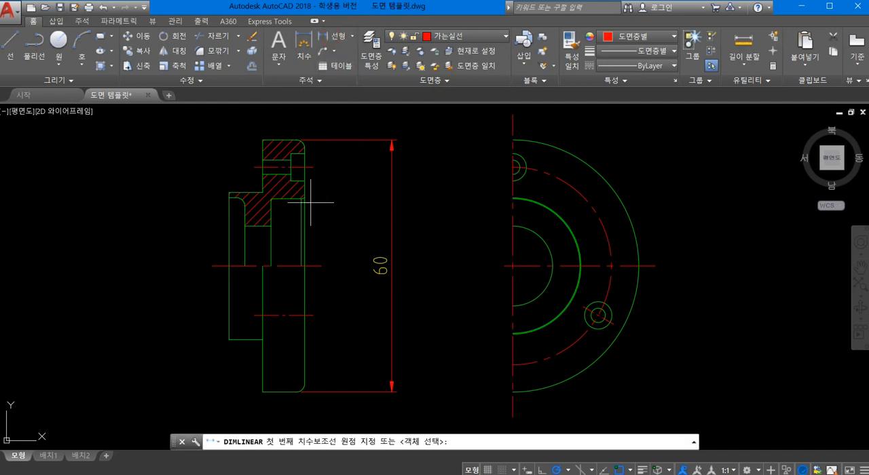
scroll(310, 202, "up", 4)
left_click(304, 174)
scroll(390, 265, "down", 2)
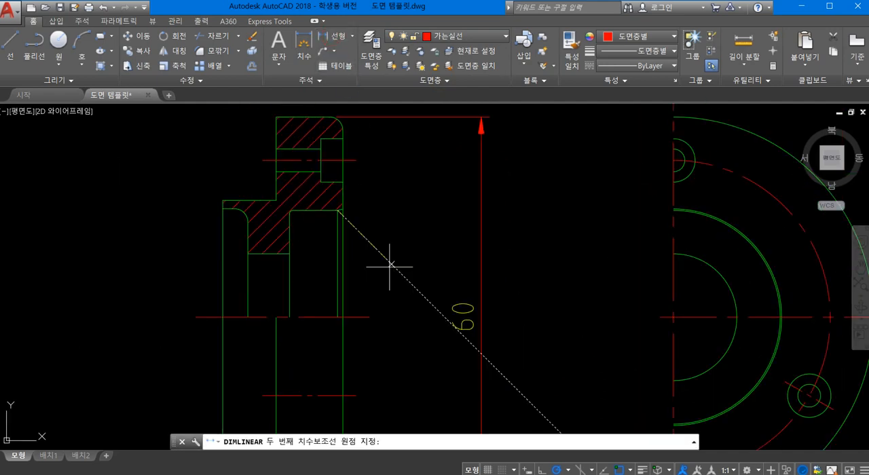
middle_click_drag(391, 265, 405, 167)
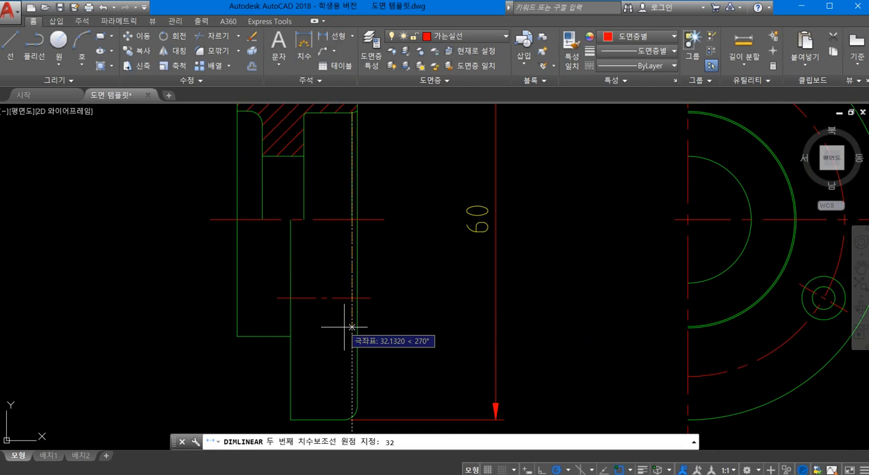
key("Return")
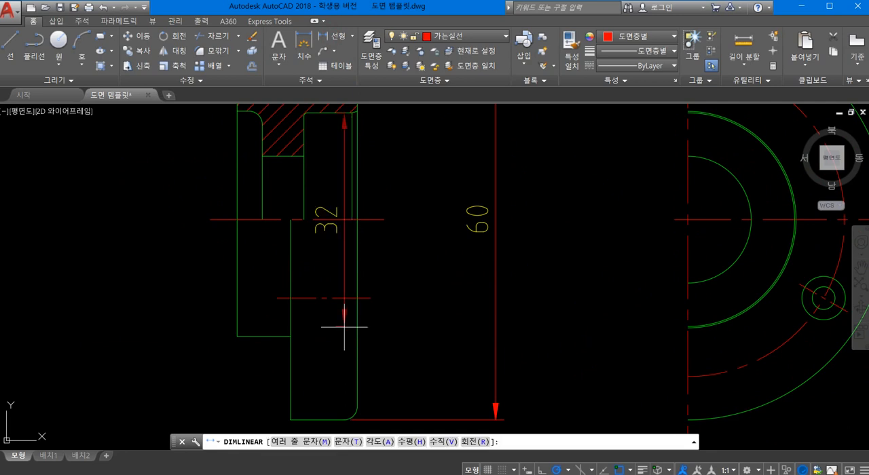
left_click(447, 317)
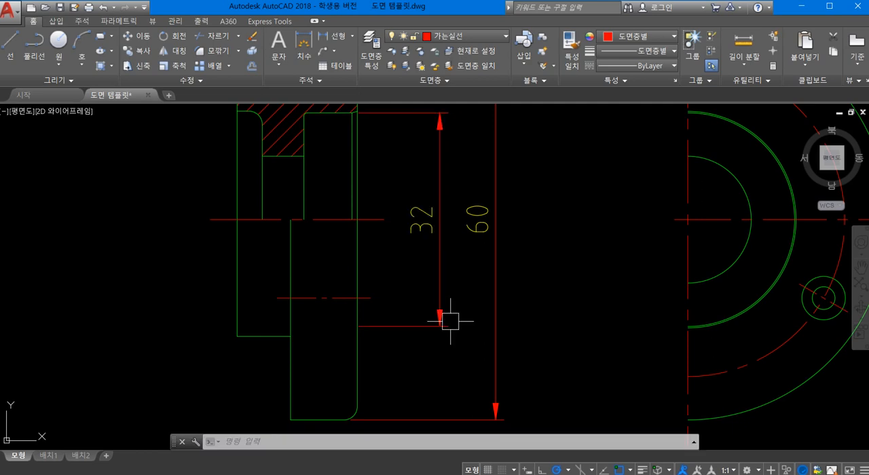
- Add a vertical linear dimension of 19 downward from the central bore's upper edge, placed outside the hub end of the section view
scroll(448, 319, "down", 3)
scroll(411, 276, "up", 2)
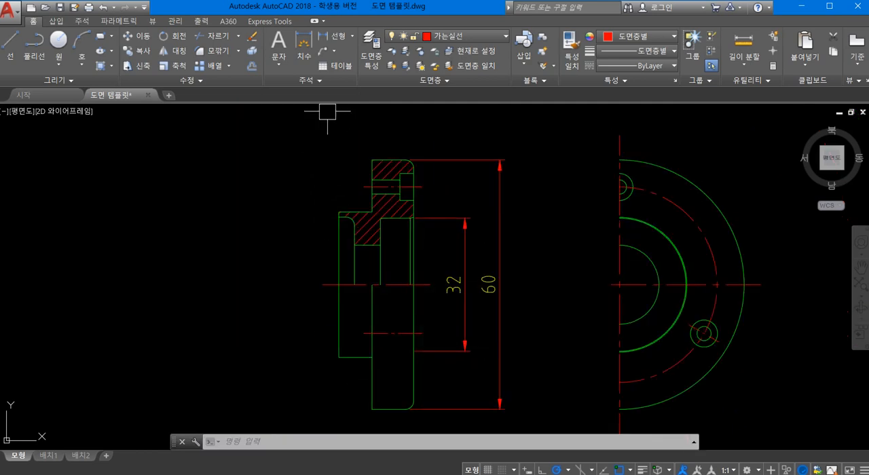
left_click(337, 39)
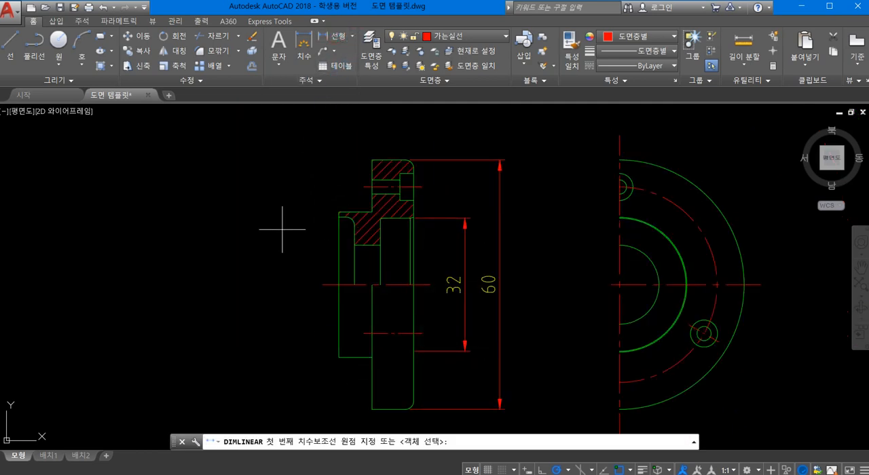
left_click(354, 245)
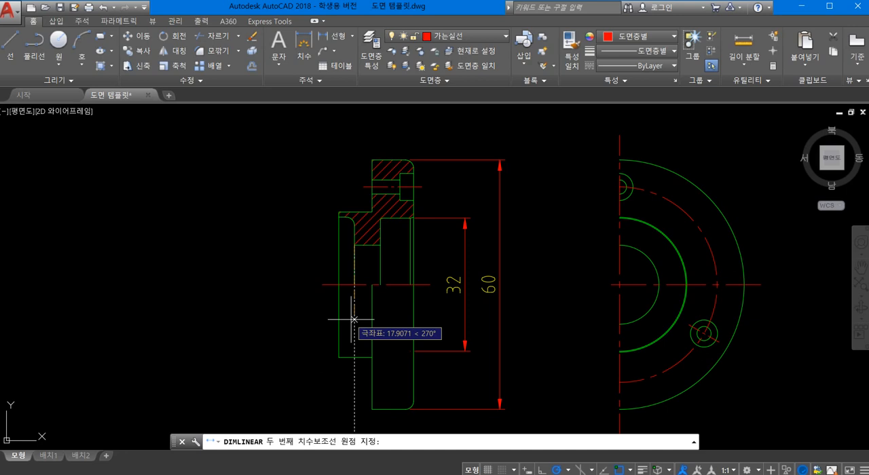
key("Return")
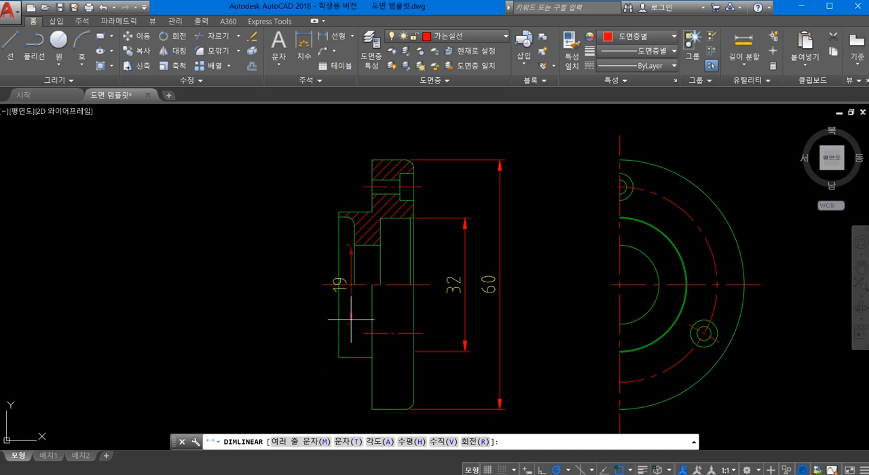
left_click(304, 321)
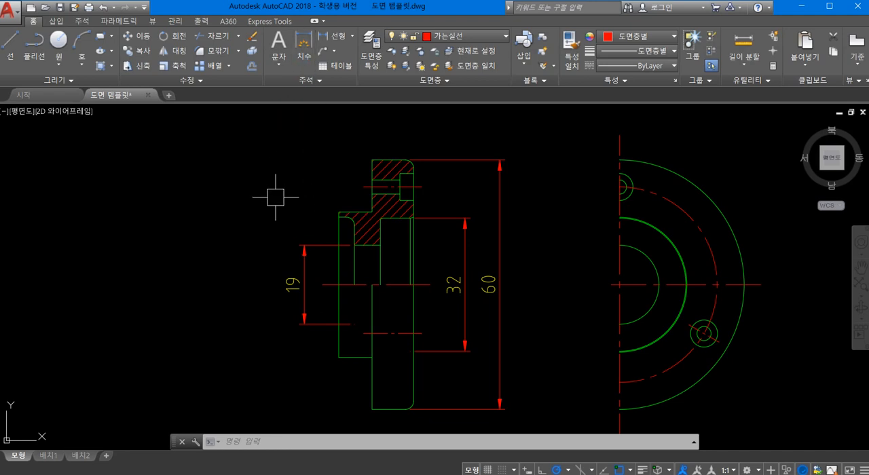
- Add a vertical linear dimension of 32.5 downward from the hub-side recess's upper edge, placed outside the bore dimension
key("space")
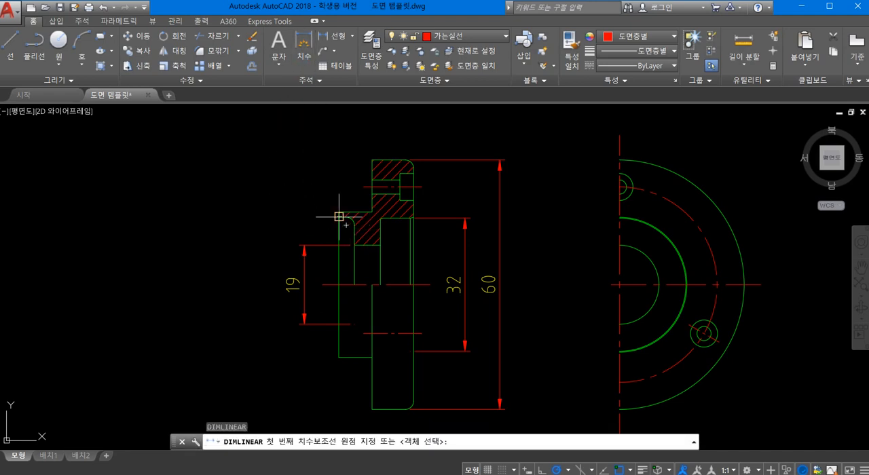
left_click(334, 223)
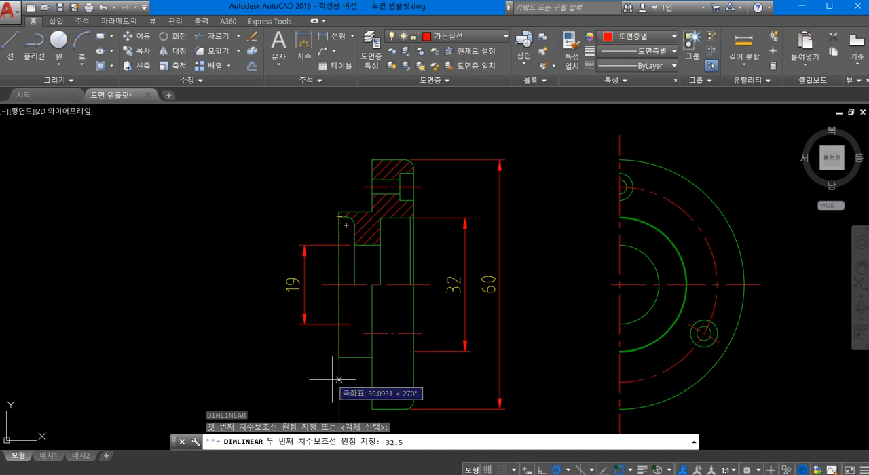
key("Return")
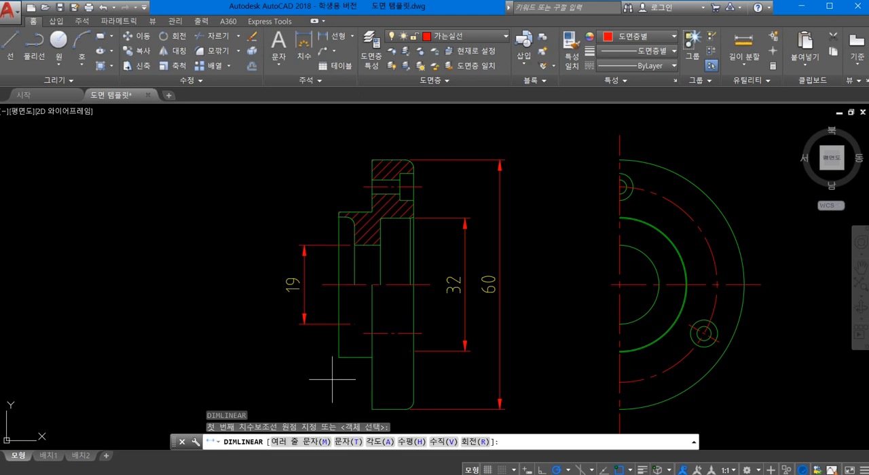
left_click(270, 370)
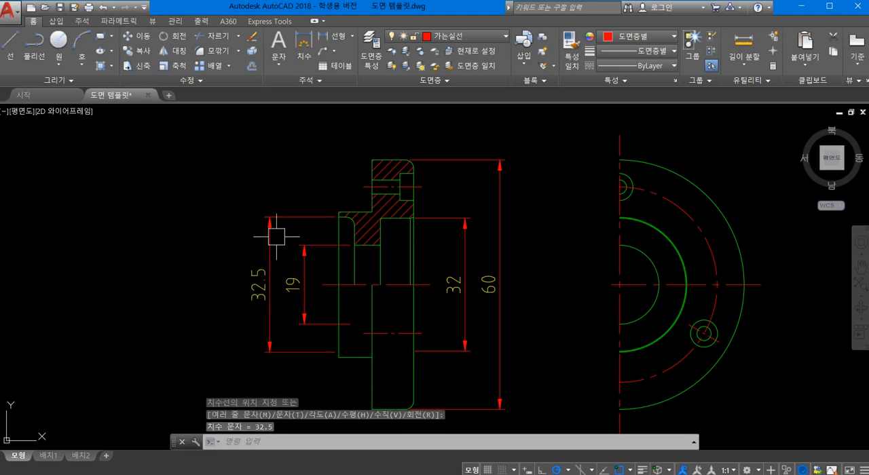
- Add a vertical linear dimension across the hub's full outer diameter, placed outside the 32.5 dimension
key("Return")
left_click(339, 217)
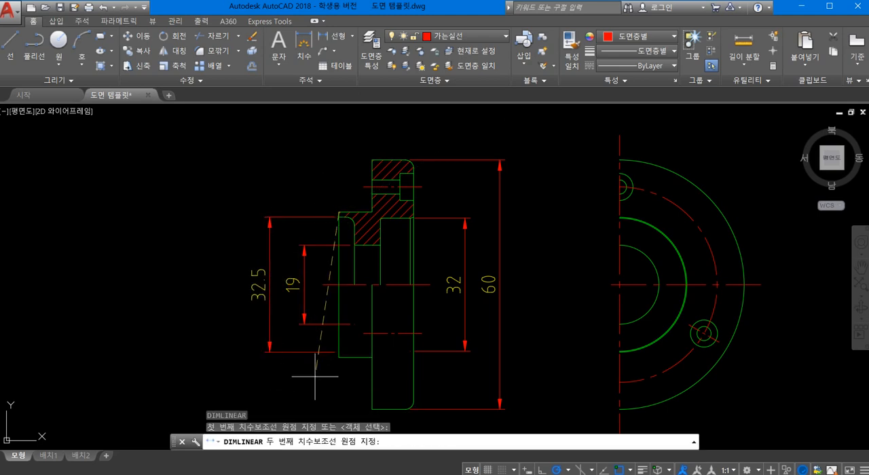
left_click(334, 358)
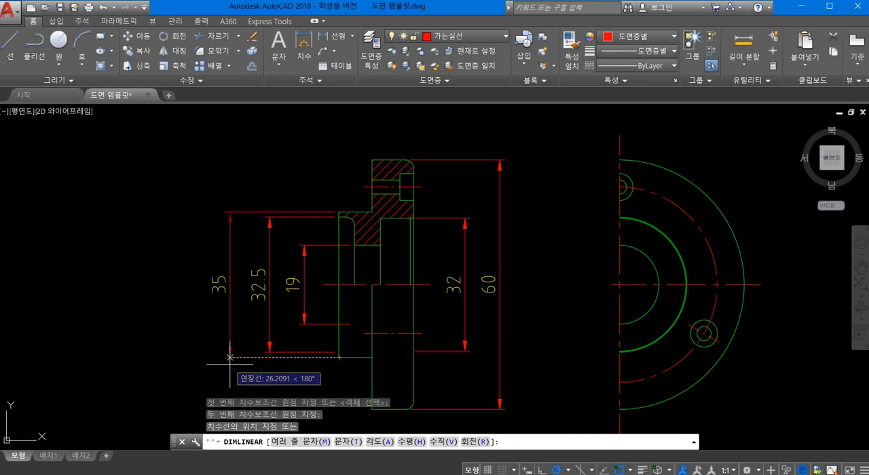
left_click(233, 357)
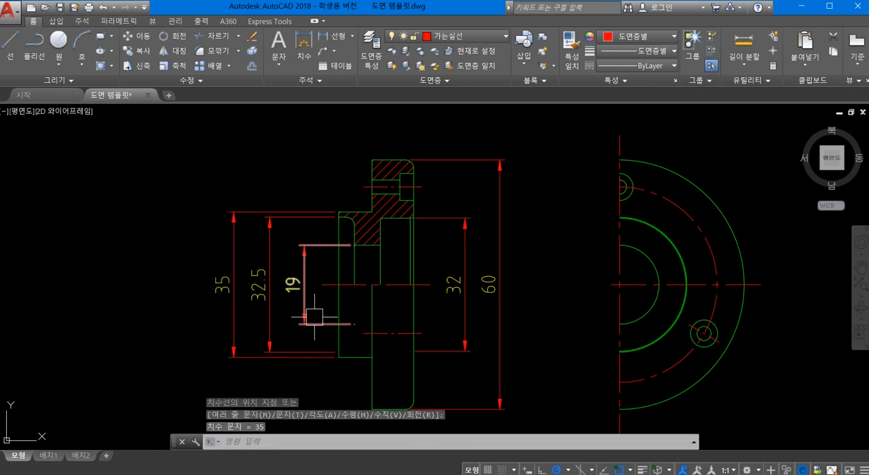
- Turn off the second dimension line and second extension line (치수선 2, 치수보조선 2) on the 32.5, 19 and 32 dimensions
scroll(316, 323, "down", 1)
scroll(338, 369, "up", 1)
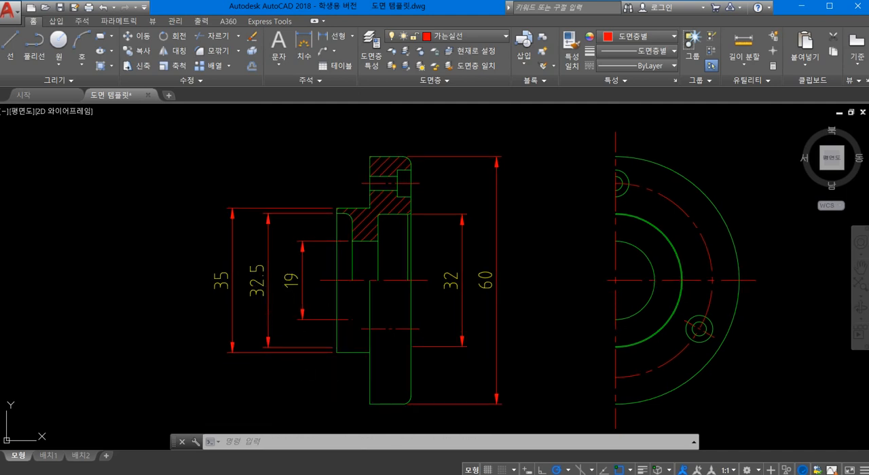
left_click(257, 279)
left_click(291, 278)
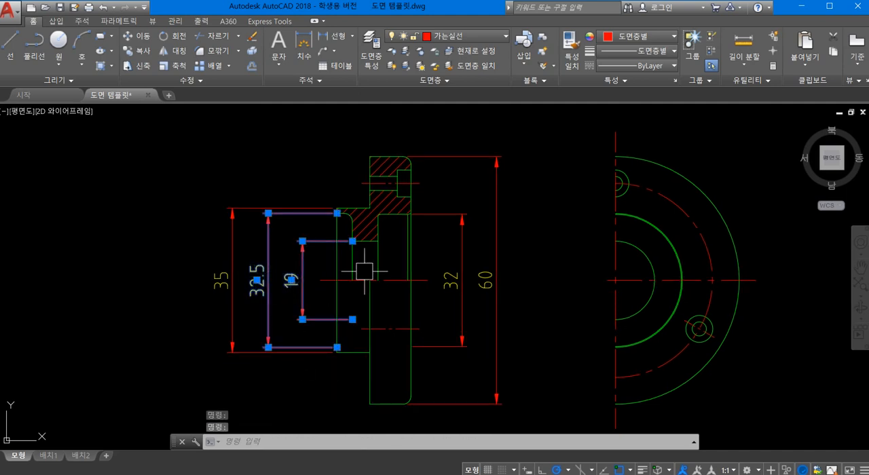
left_click(452, 250)
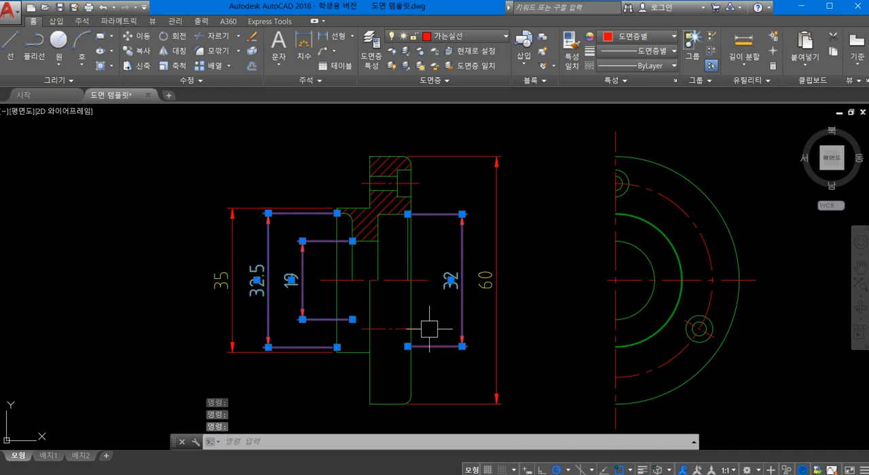
type("d")
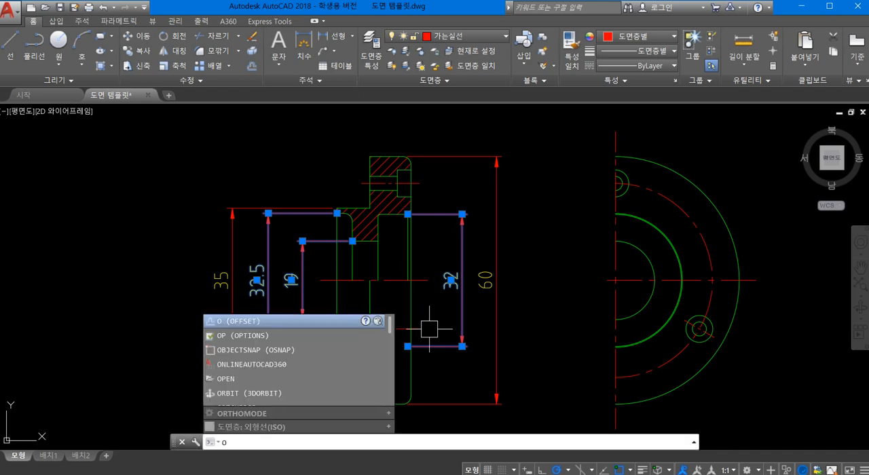
key("Escape")
type("pr")
key("Return")
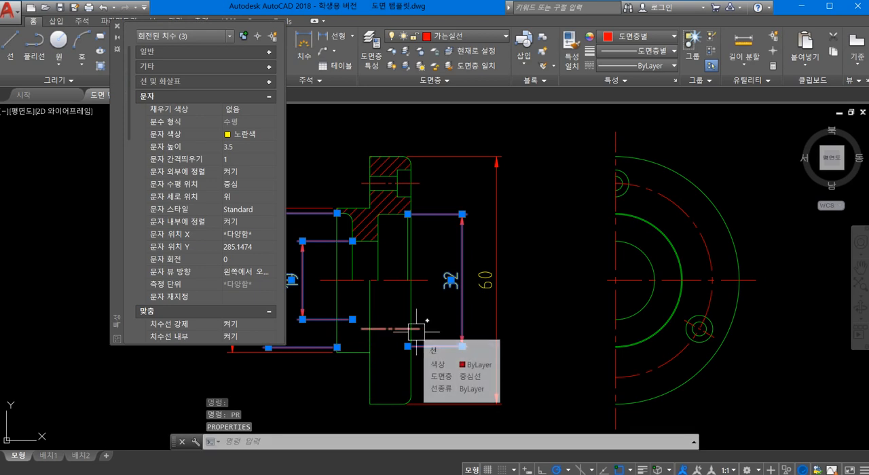
left_click(267, 83)
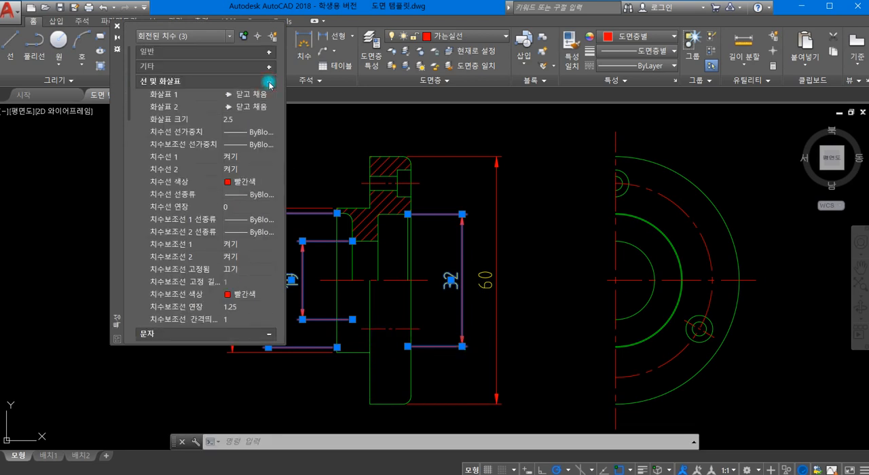
left_click(251, 170)
left_click(248, 181)
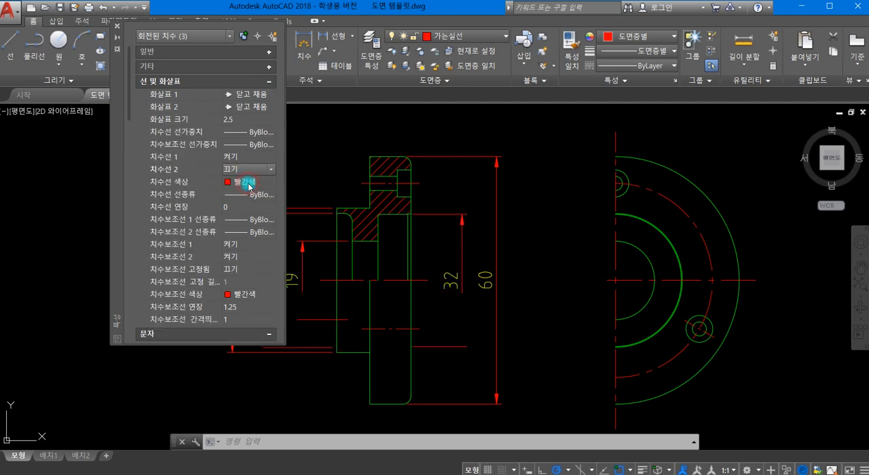
left_click(256, 258)
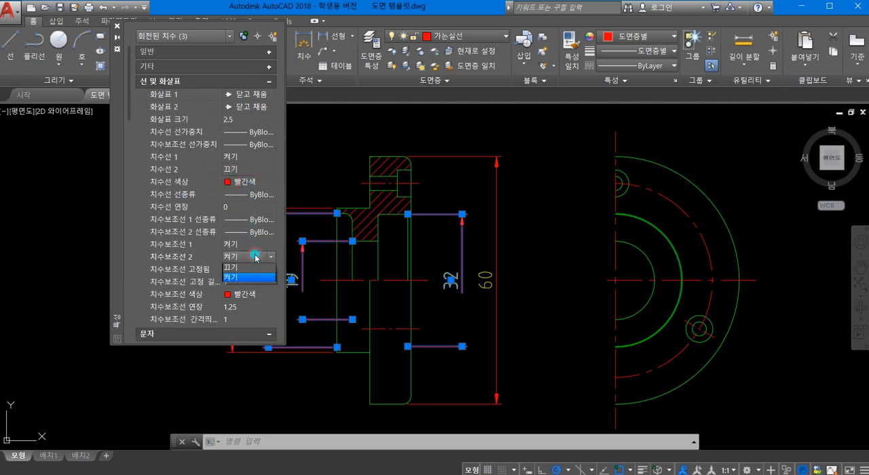
left_click(247, 268)
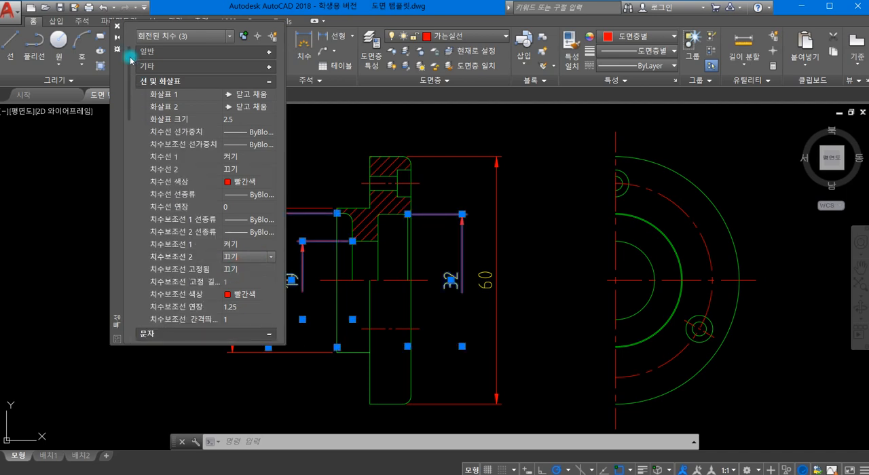
- Add the 35 and 60 dimensions to the selection and set the text override of all five to %%c<>
left_click_drag(111, 109, 28, 90)
left_click(226, 236)
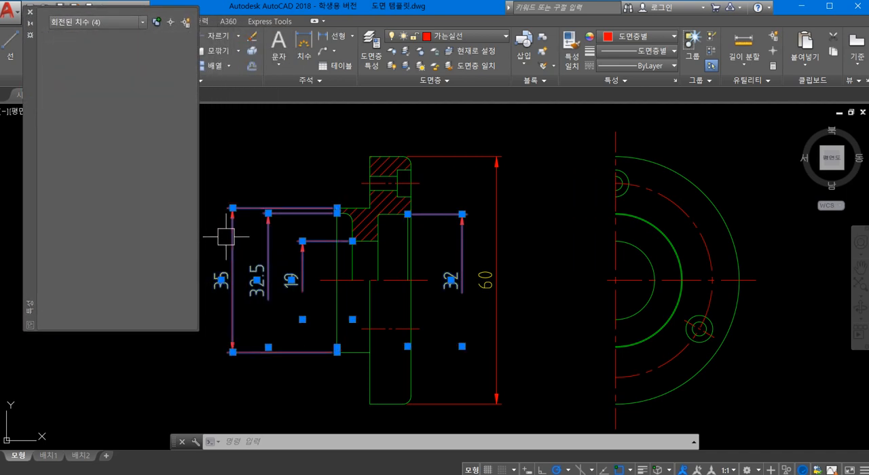
left_click(507, 242)
left_click(498, 241)
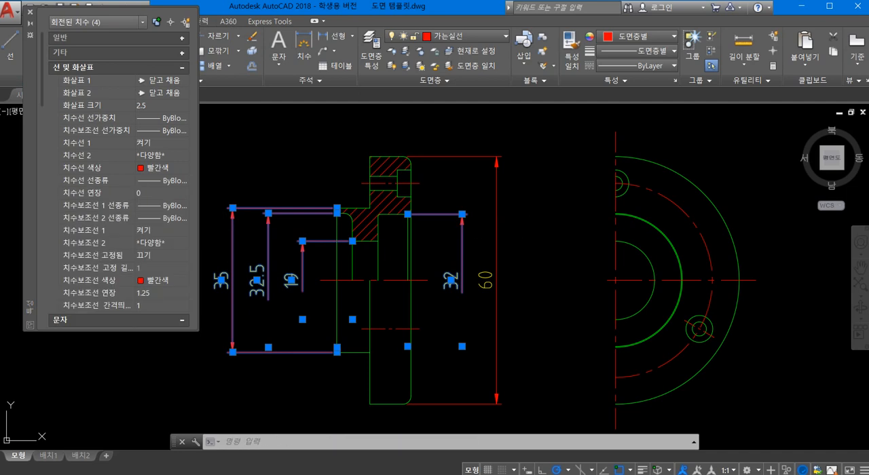
left_click(497, 241)
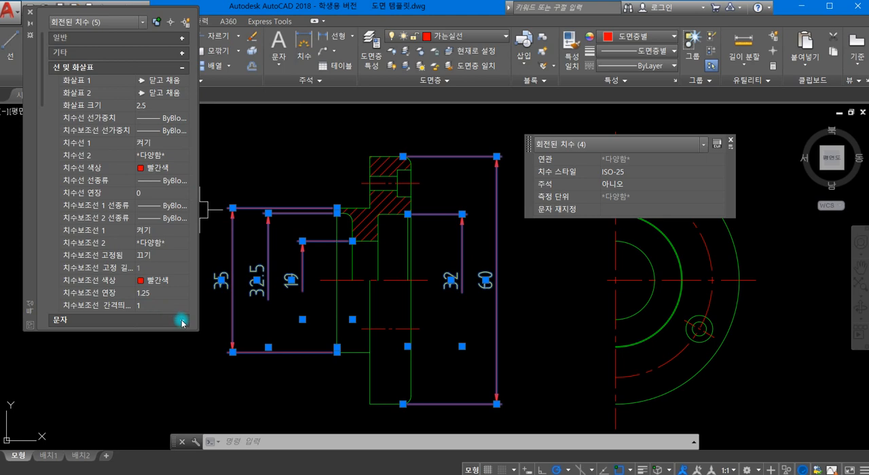
scroll(142, 182, "down", 6)
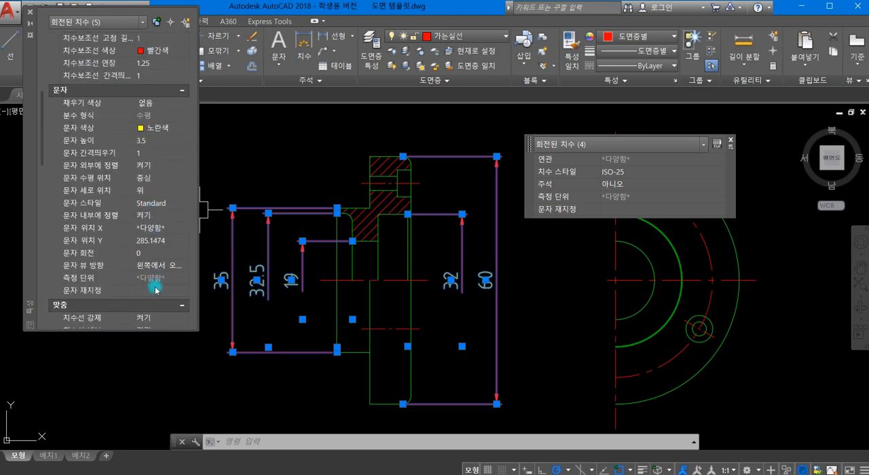
left_click(146, 290)
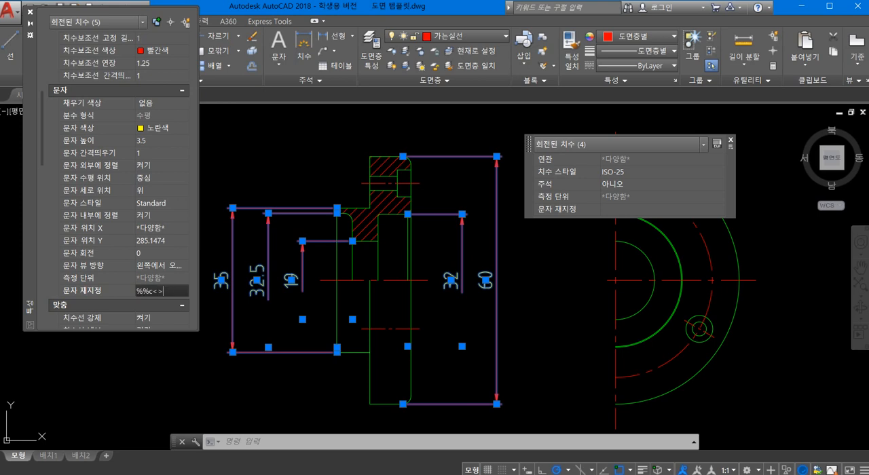
left_click(145, 293)
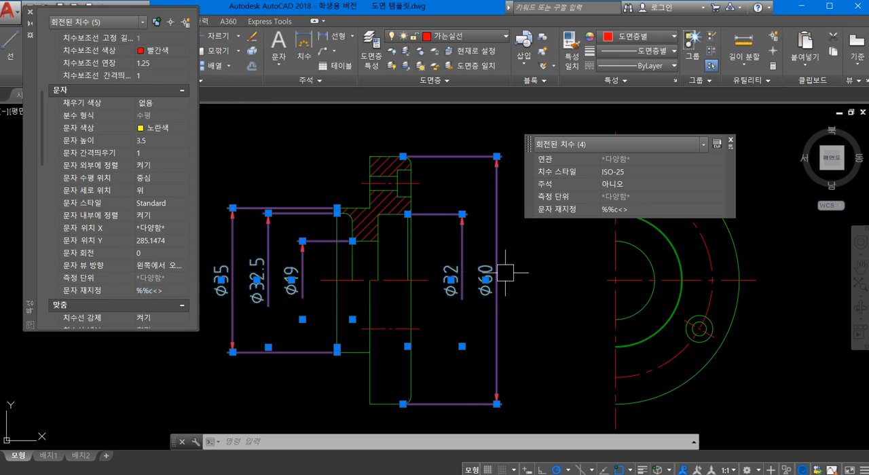
left_click(29, 13)
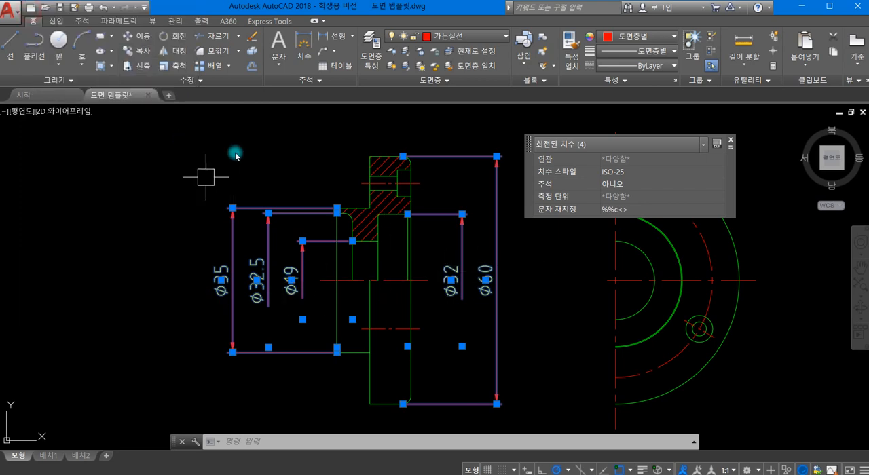
left_click(732, 141)
key("Escape")
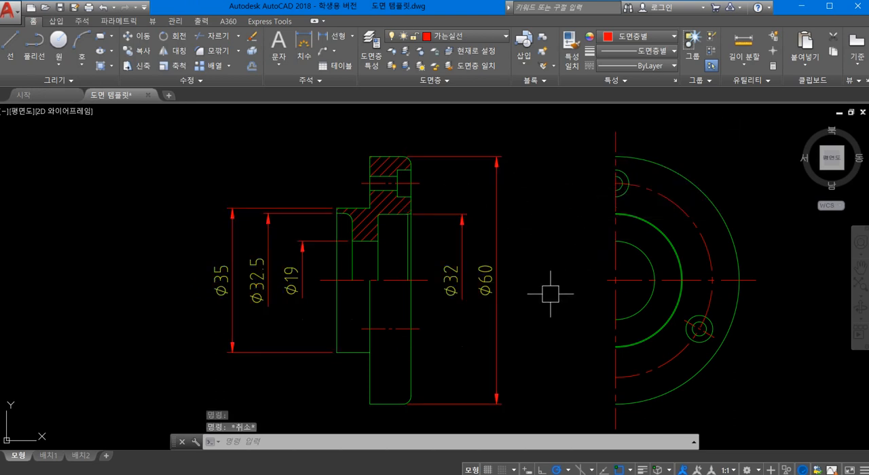
- Add a diameter dimension to the bolt-circle centerline in the half front view, with its text outside the flange's upper edge
middle_click_drag(508, 281, 393, 248)
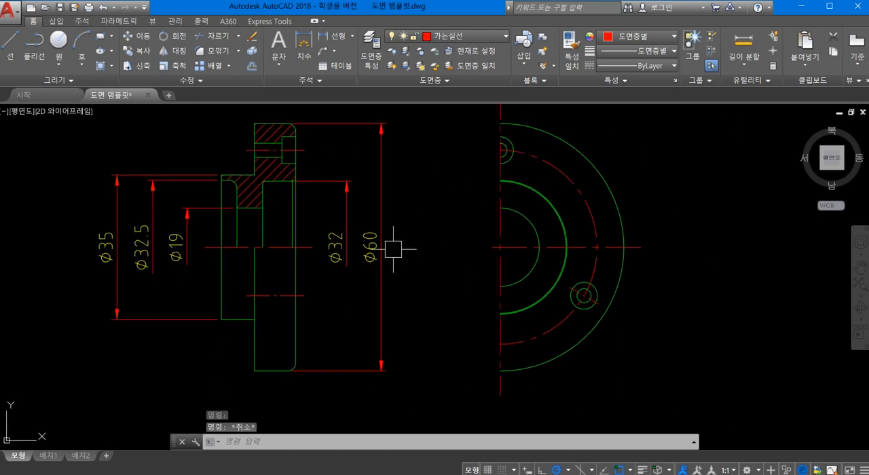
scroll(446, 236, "down", 2)
mouse_move(446, 237)
middle_mouse_down()
mouse_move(436, 230)
mouse_move(381, 249)
middle_mouse_up()
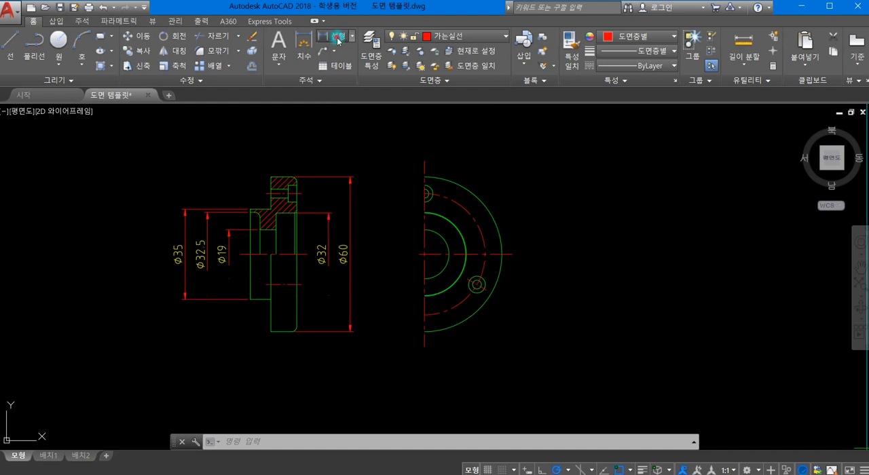
left_click(338, 41)
left_click(353, 42)
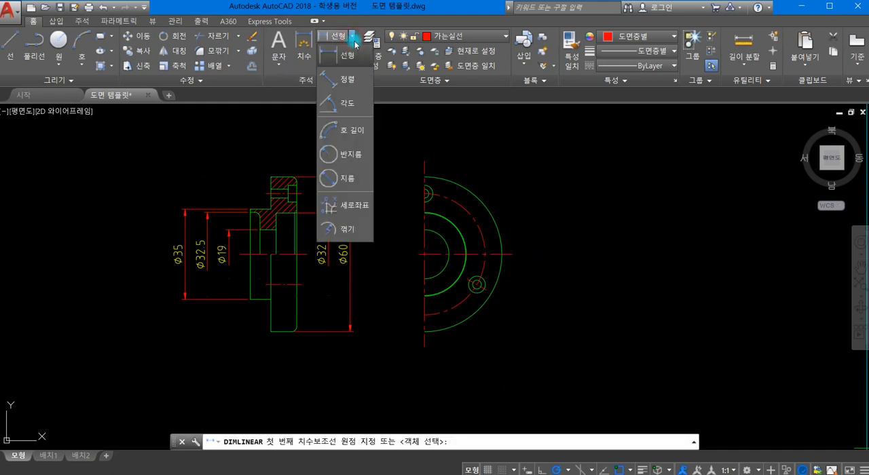
left_click(333, 178)
scroll(468, 218, "up", 4)
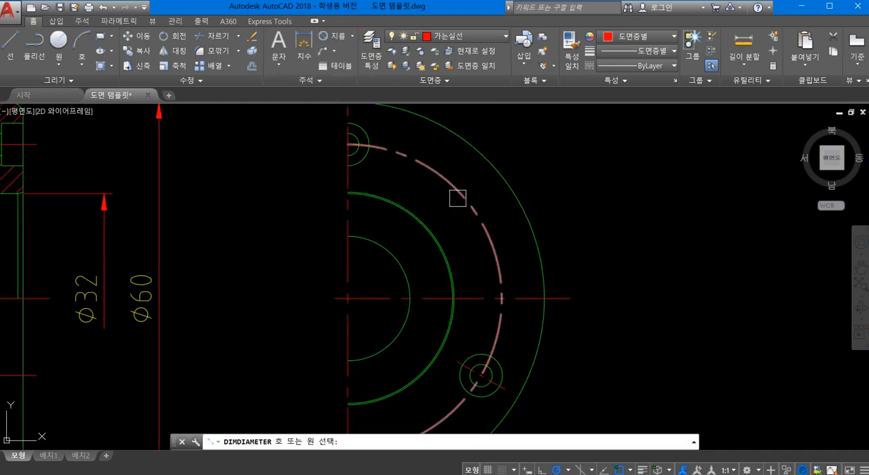
left_click(482, 224)
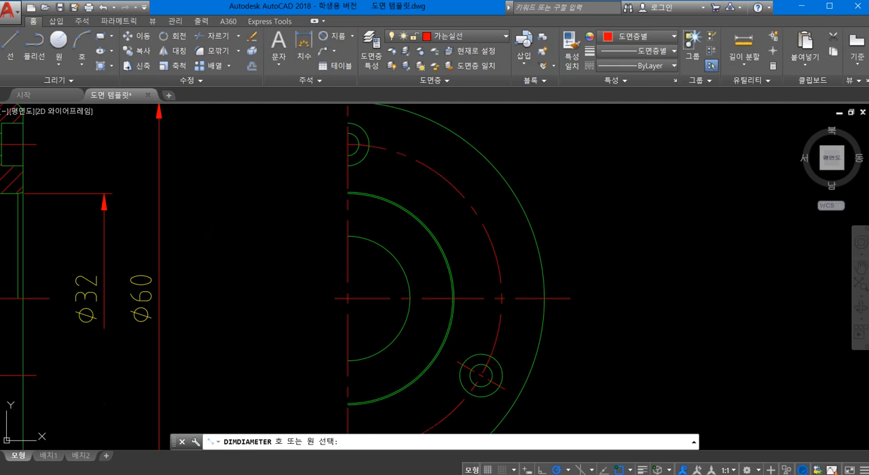
left_click(577, 208)
- Set the forced dimension line option (치수선 강제) of the bolt-circle diameter dimension to 끄기
left_click(572, 210)
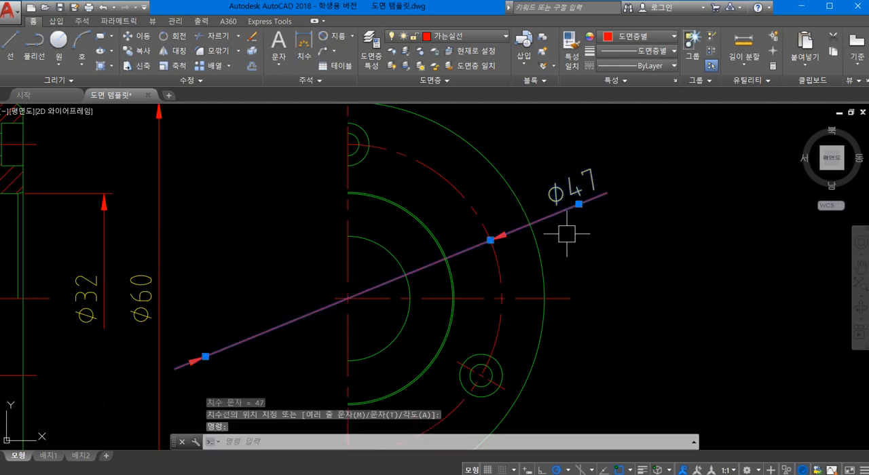
type("pr")
key("Return")
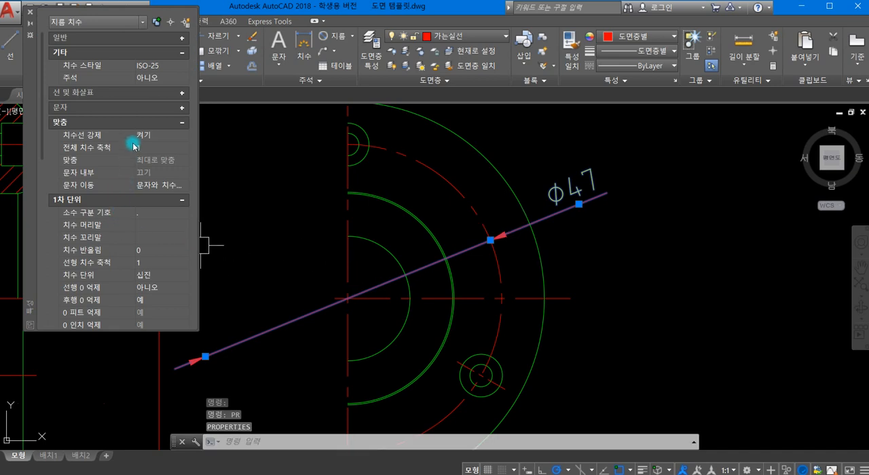
left_click(149, 139)
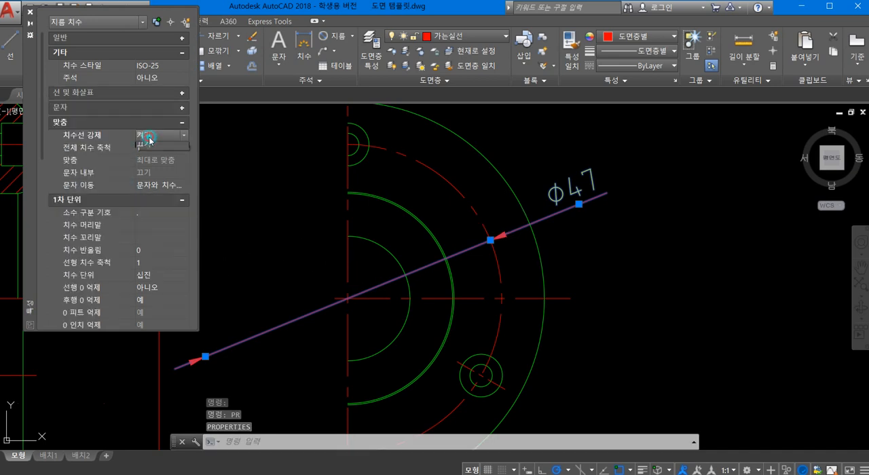
left_click(146, 138)
left_click(147, 158)
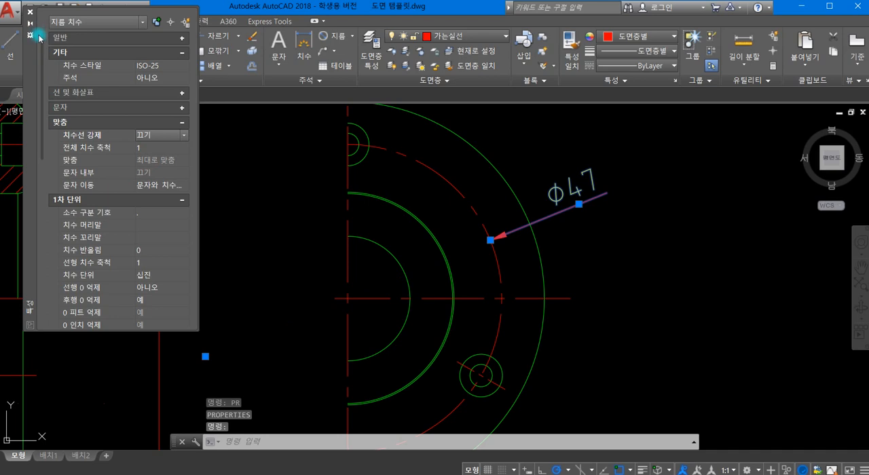
left_click(29, 12)
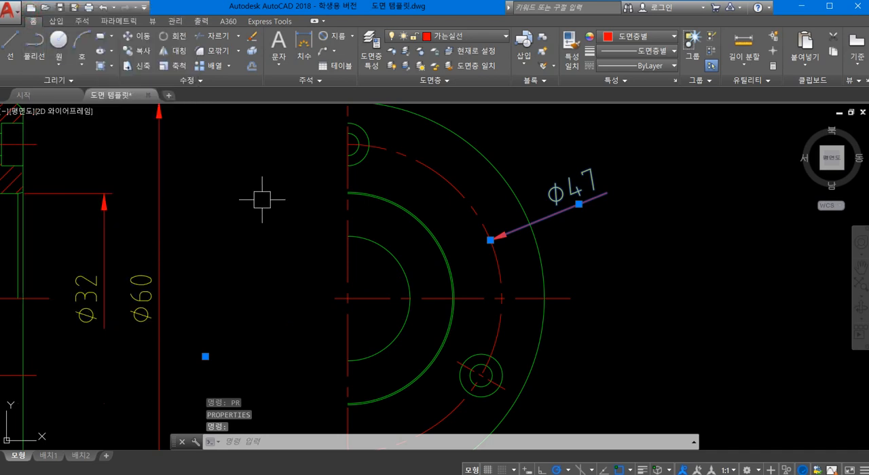
- Add a vertical linear dimension across the counterbore opening of the upper bolt hole in the section view, placed between the flange and the Ø60 dimension
scroll(237, 188, "down", 2)
middle_click_drag(237, 188, 385, 185)
scroll(385, 184, "down", 2)
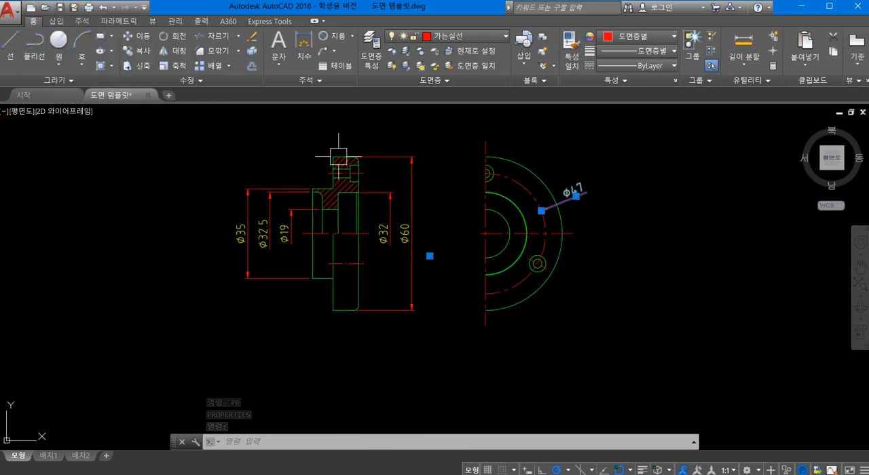
scroll(321, 107, "up", 2)
left_click(352, 35)
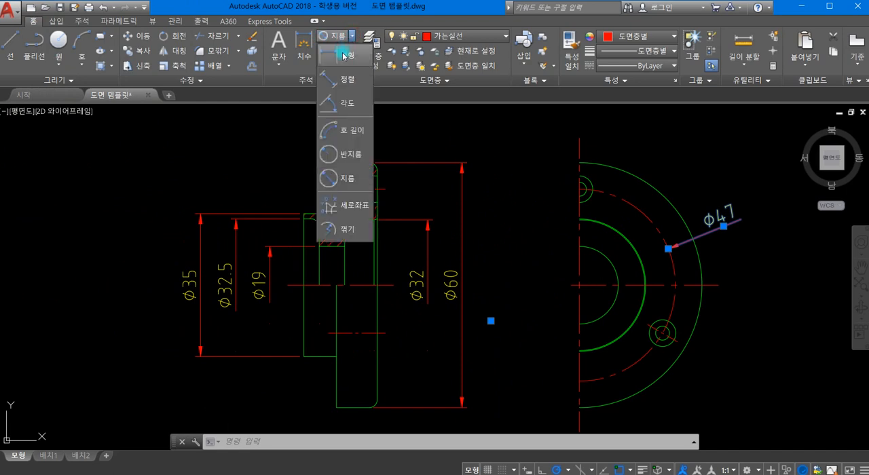
left_click(333, 51)
scroll(373, 183, "up", 2)
left_click(359, 163)
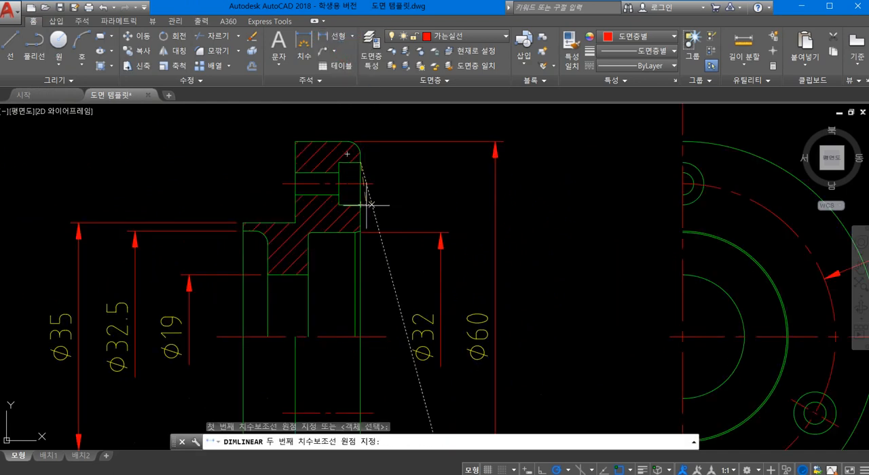
left_click(359, 204)
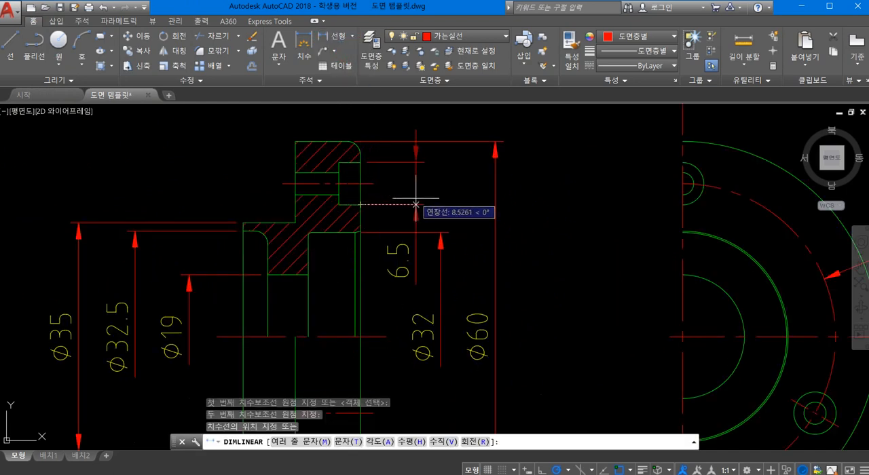
left_click(415, 204)
key("Return")
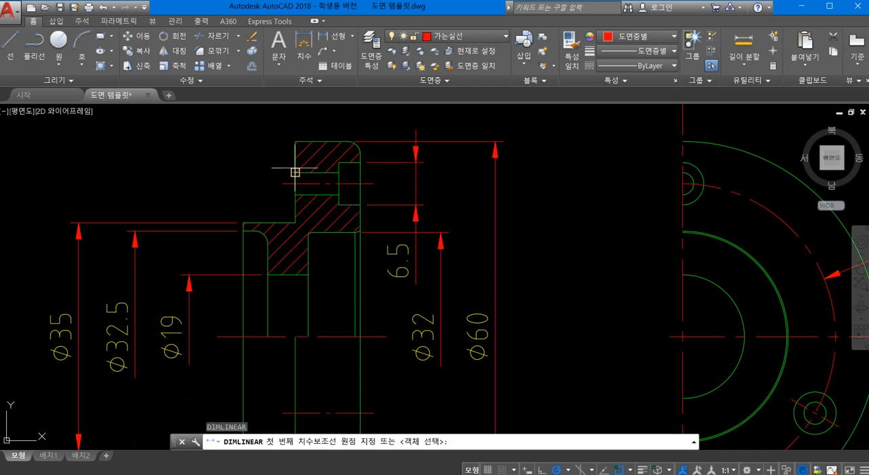
- Add a vertical linear dimension across the upper through hole in the section view, placed outside the flange's left face
left_click(295, 172)
left_click(295, 194)
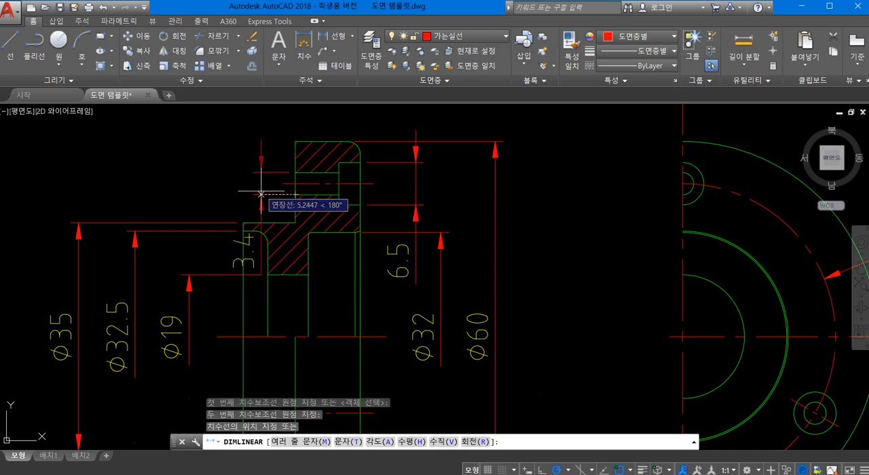
left_click(251, 194)
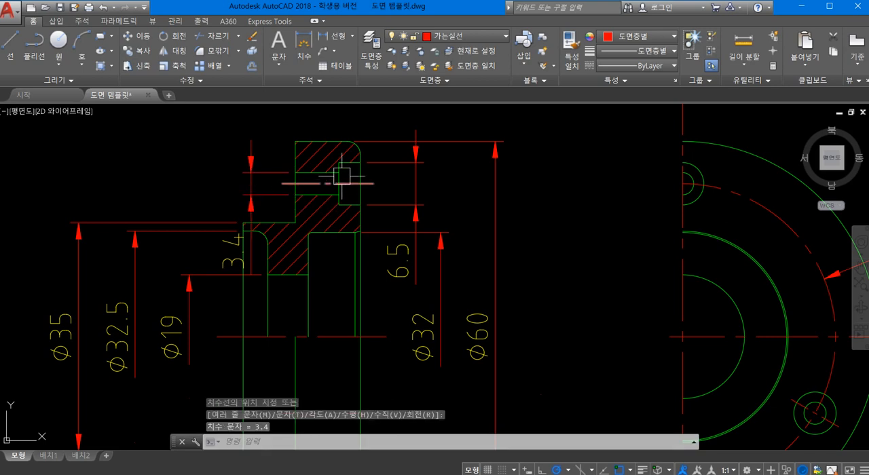
- Add a horizontal linear dimension for the counterbore depth above the flange and move its text left of the extension lines
middle_click_drag(339, 174, 323, 219)
key("Return")
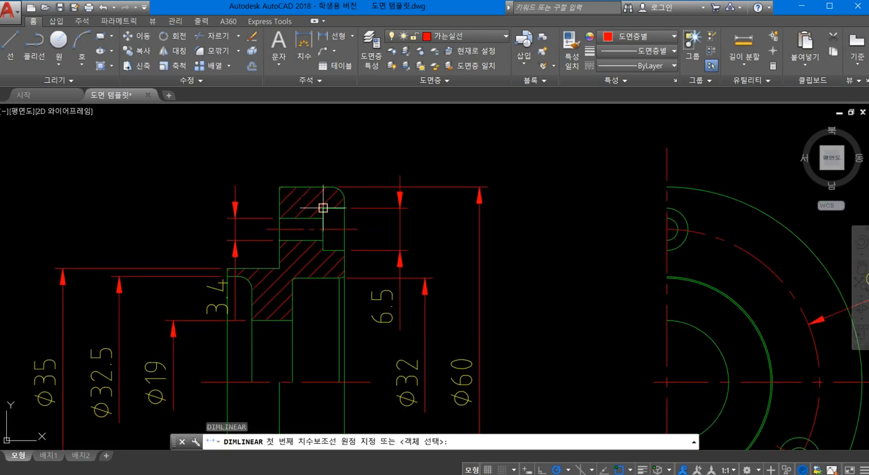
left_click(330, 199)
left_click(344, 199)
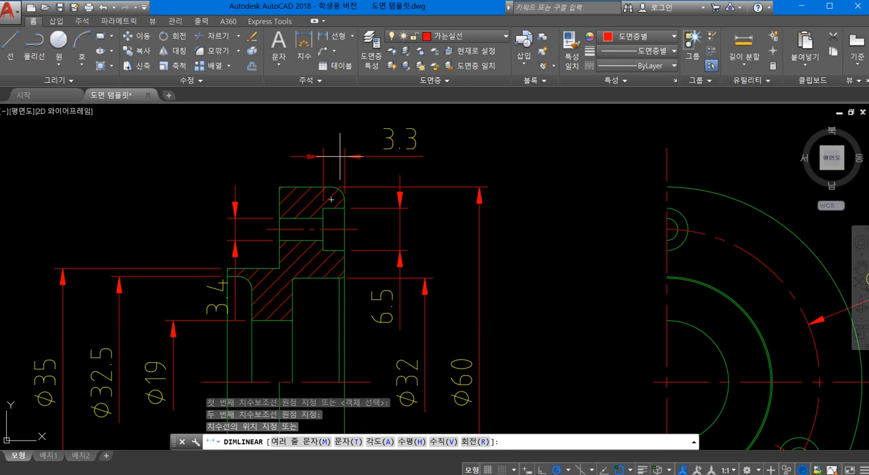
left_click(339, 156)
left_click(398, 139)
left_click(401, 138)
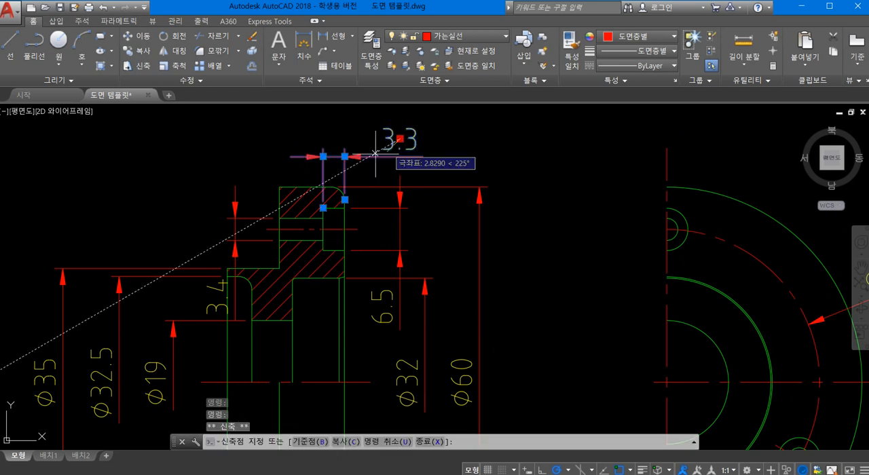
left_click(268, 155)
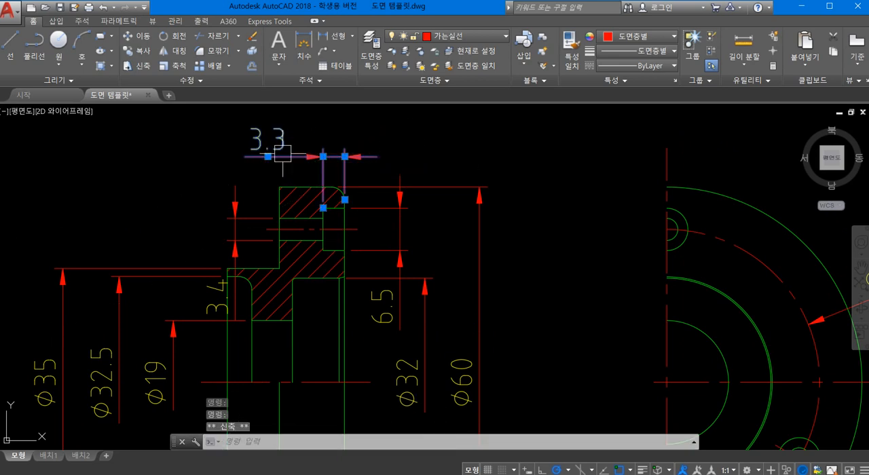
- Move the counterbore opening dimension in line with the Ø32 dimension line, with its text above the flange's upper edge
left_click(400, 256)
left_click(385, 298)
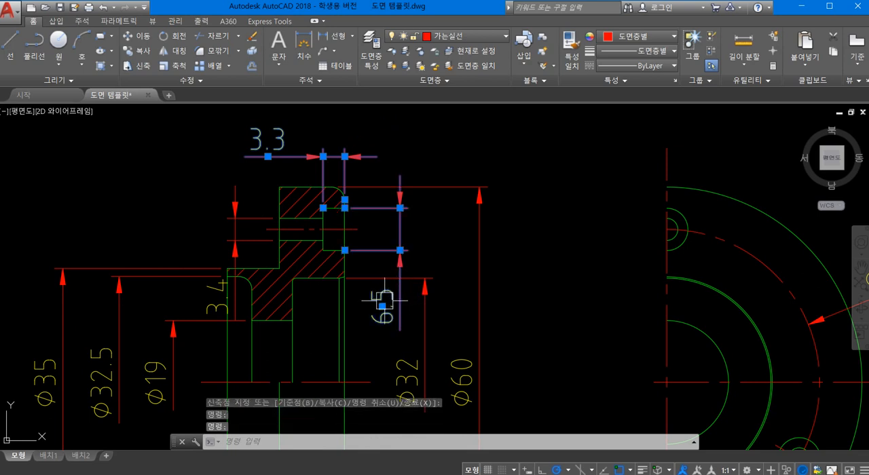
left_click(382, 306)
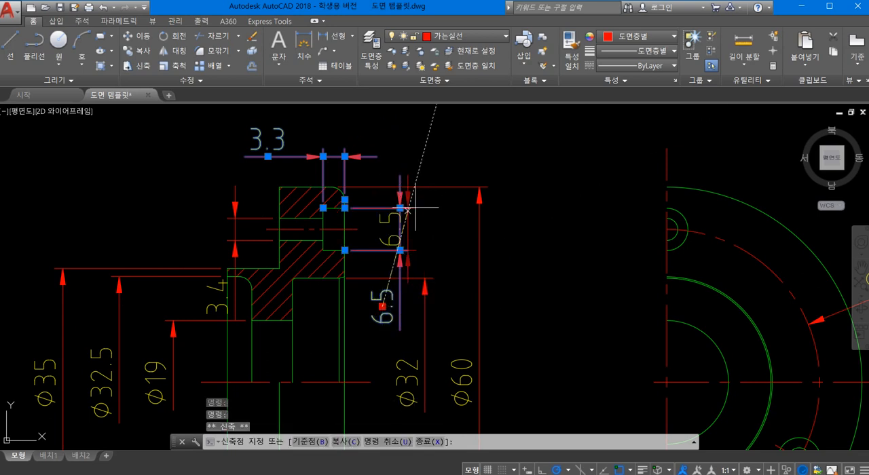
left_click(424, 150)
key("Escape")
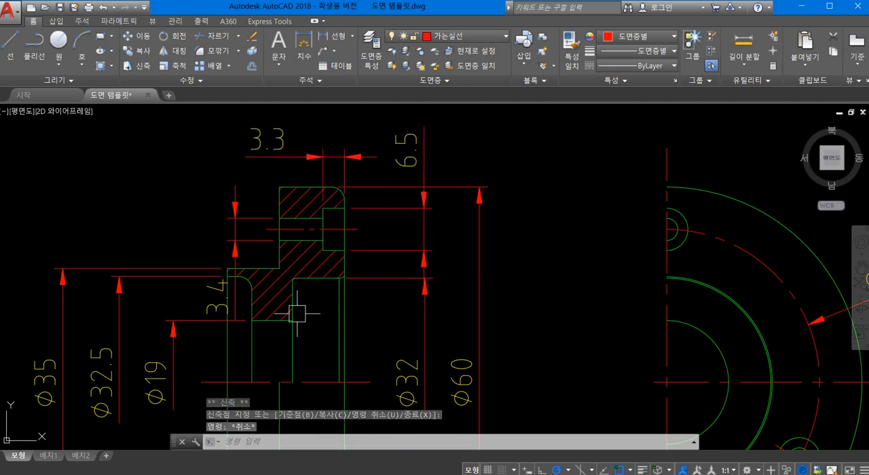
- Set the text override (문자 재지정) of the through-hole and counterbore opening dimensions to %%c<>
left_click(235, 309)
left_click(424, 202)
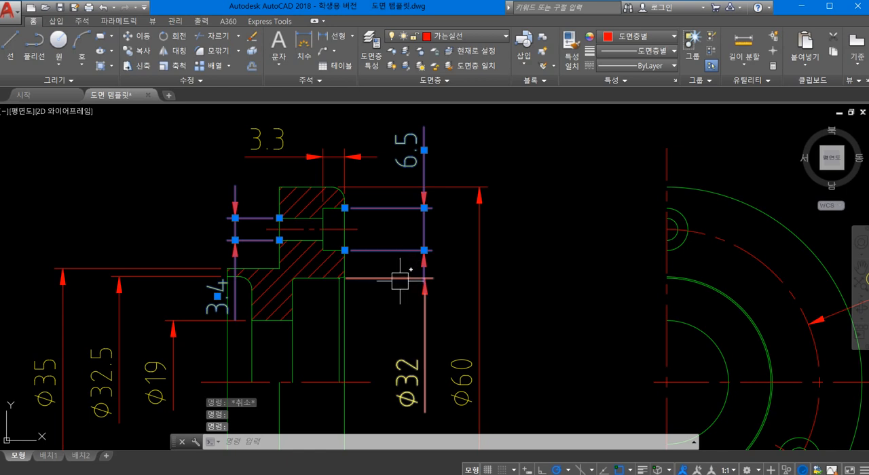
type("pr")
key("Return")
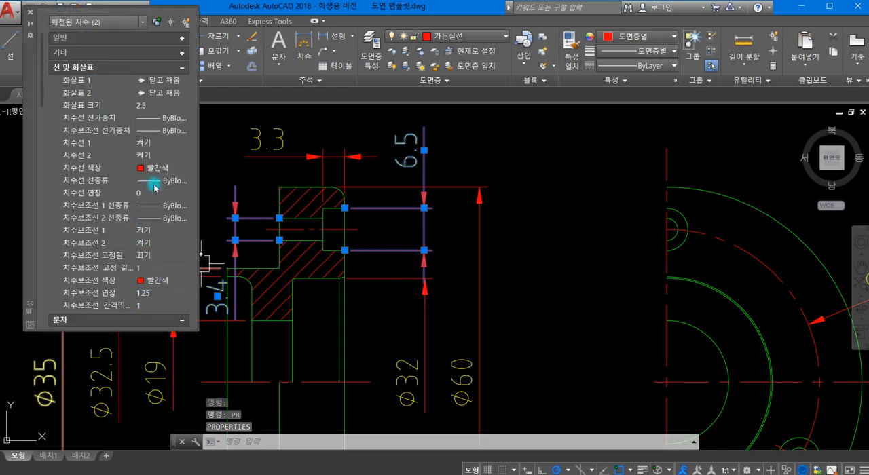
scroll(152, 241, "down", 2)
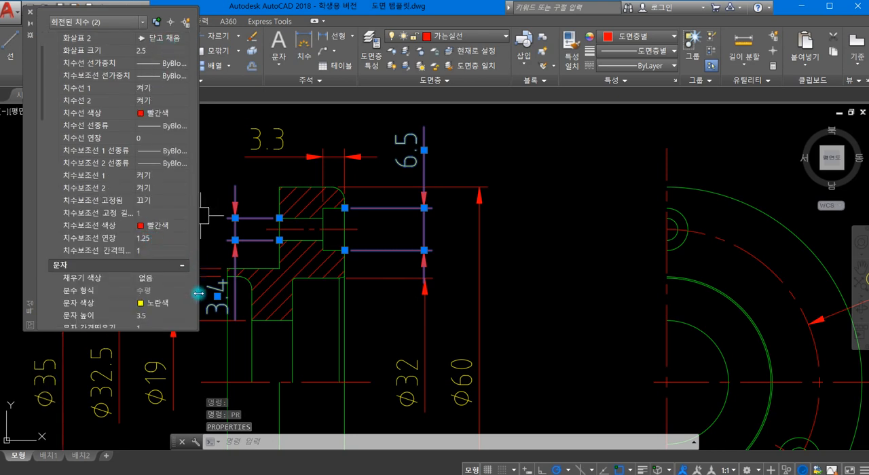
scroll(184, 190, "up", 2)
left_click(180, 55)
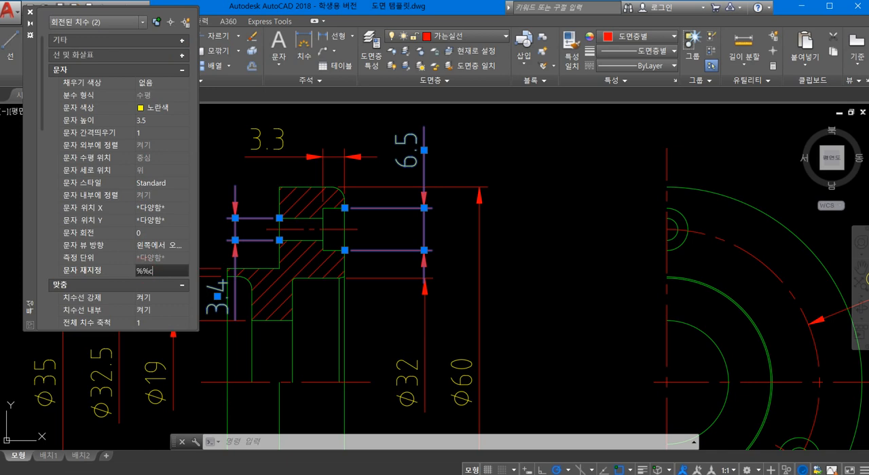
left_click(144, 271)
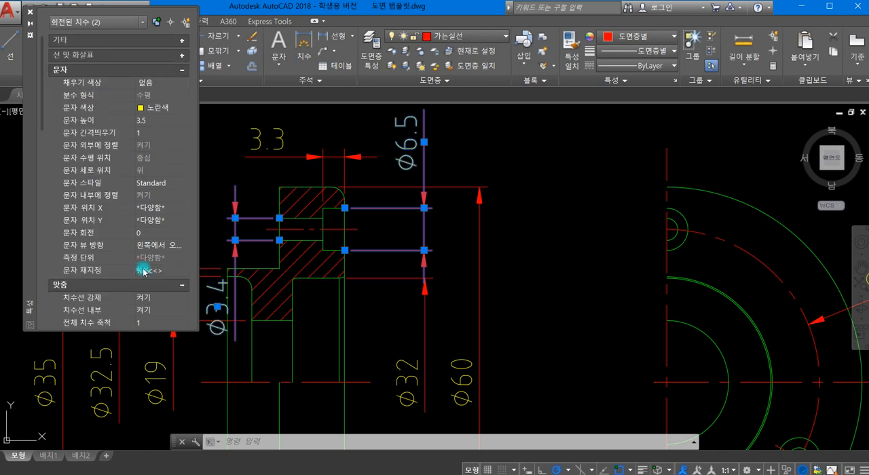
left_click(29, 12)
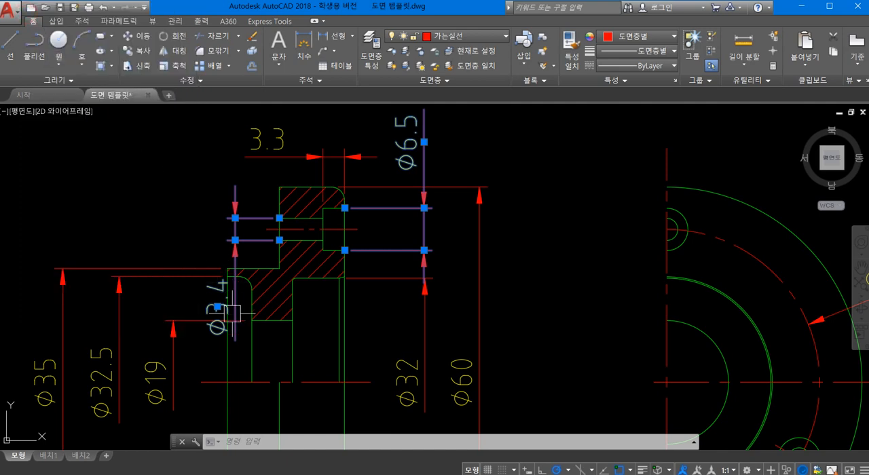
- Move the through-hole diameter text up along its dimension line, centered on the hole's centerline
left_click(217, 308)
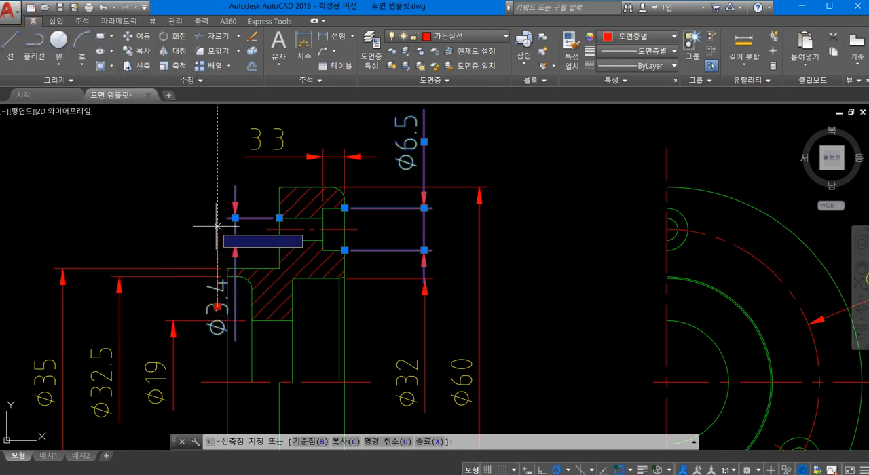
left_click(235, 230)
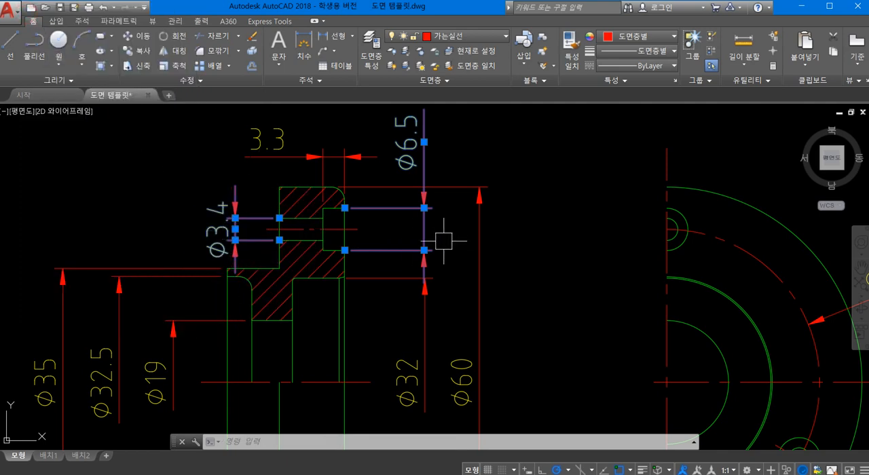
key("Escape")
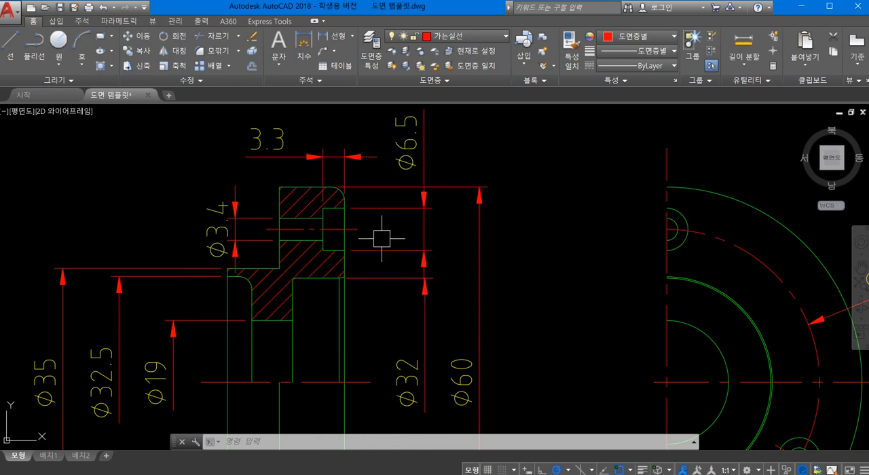
- Add a horizontal linear dimension from the boss's left end face to the flange's left face, placed below the section view
scroll(424, 278, "down", 2)
mouse_move(411, 263)
middle_mouse_down()
mouse_move(345, 188)
mouse_move(374, 161)
middle_mouse_up()
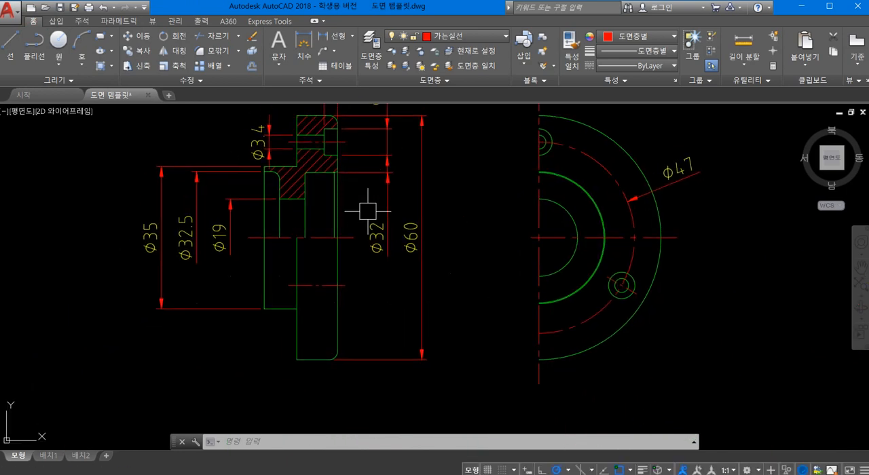
left_click(321, 46)
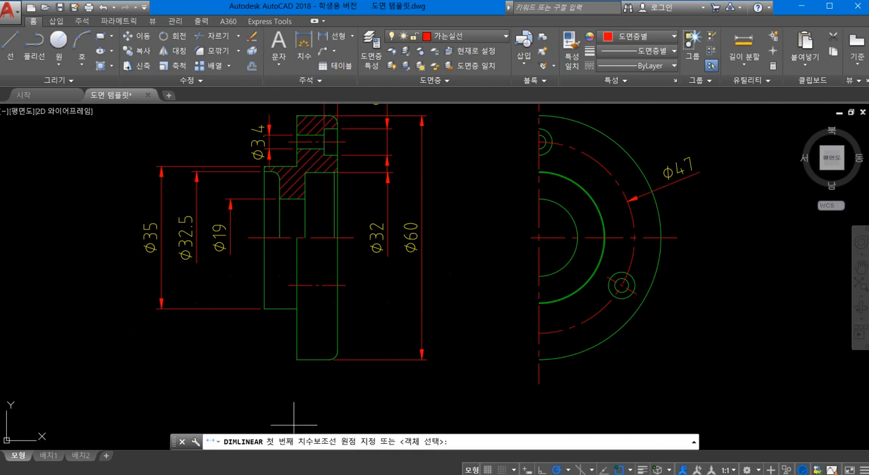
scroll(292, 421, "up", 2)
scroll(341, 249, "down", 2)
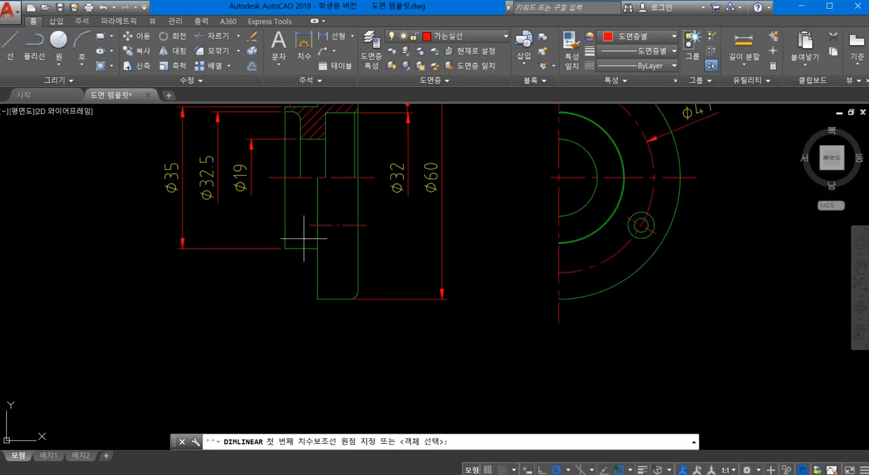
scroll(305, 252, "down", 5)
scroll(298, 257, "up", 5)
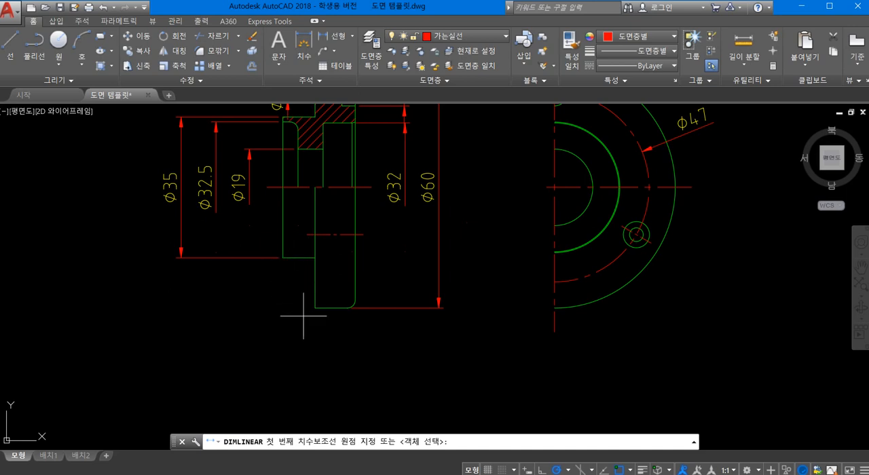
left_click(283, 257)
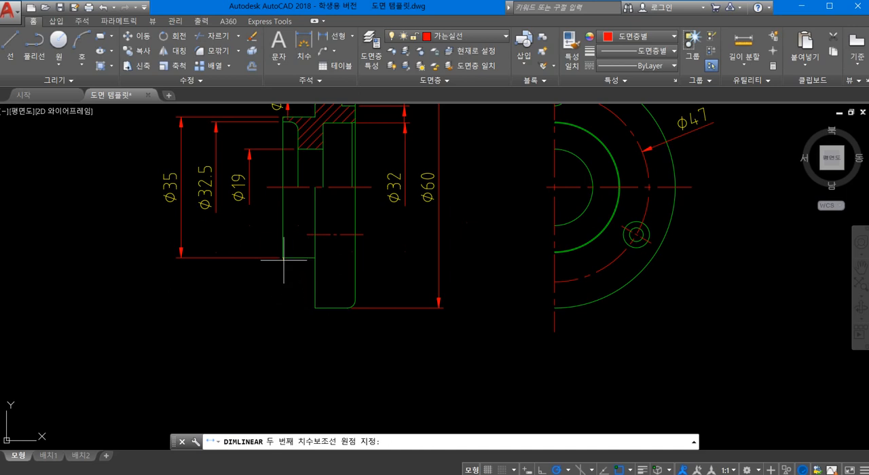
left_click(314, 308)
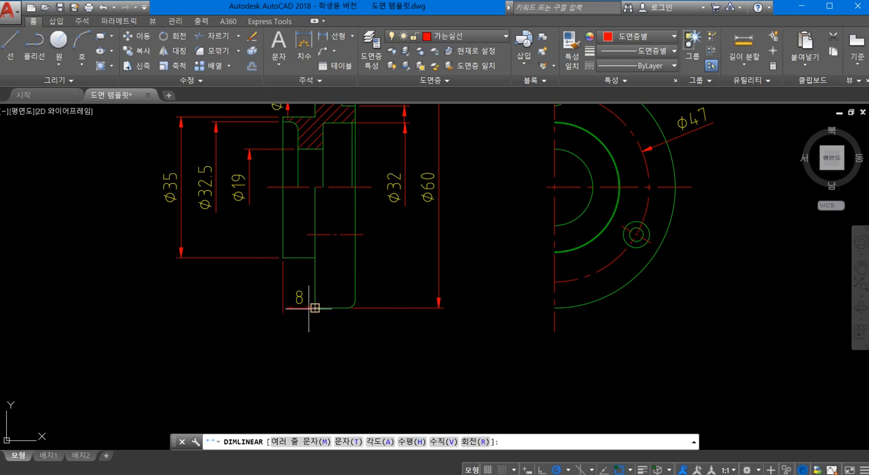
left_click(302, 342)
- Add a horizontal linear dimension for the cover's overall length, placed below the boss length dimension
key("Return")
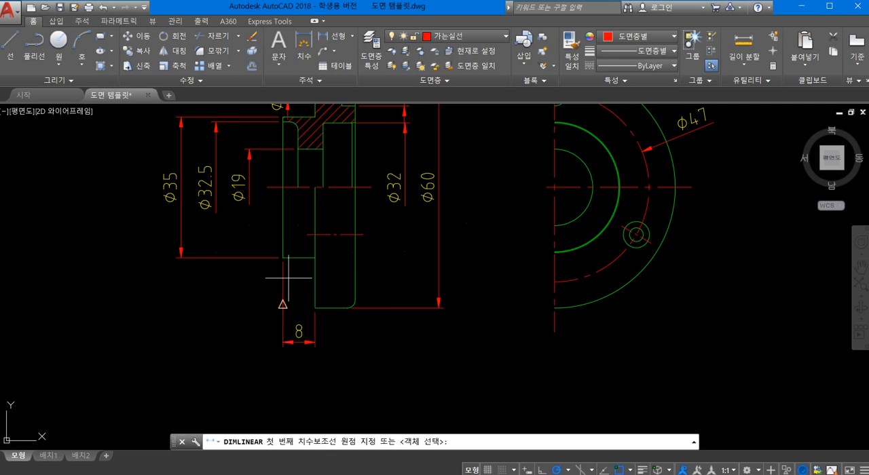
left_click(283, 257)
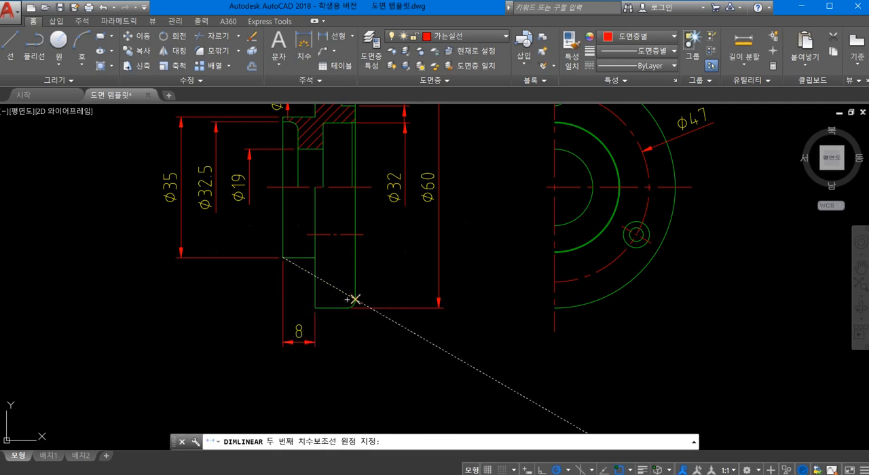
left_click(354, 299)
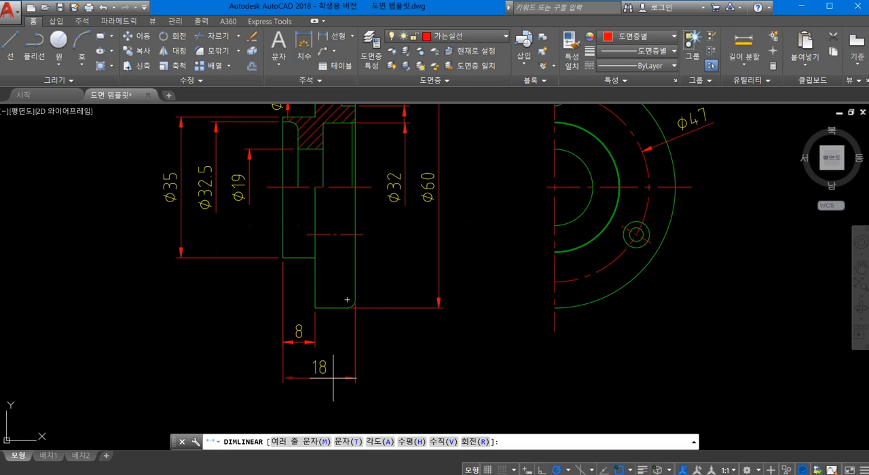
left_click(332, 378)
- Examine the section view and half front view to check which features still need dimensions
scroll(343, 355, "down", 3)
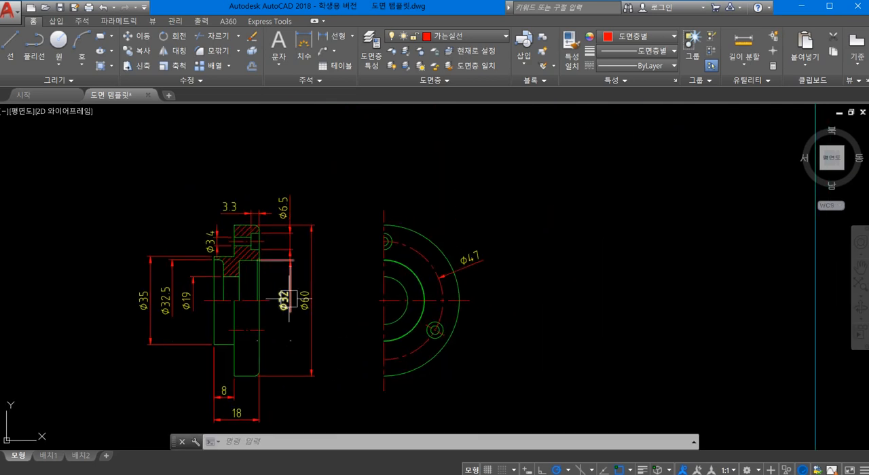
middle_click_drag(325, 283, 356, 270)
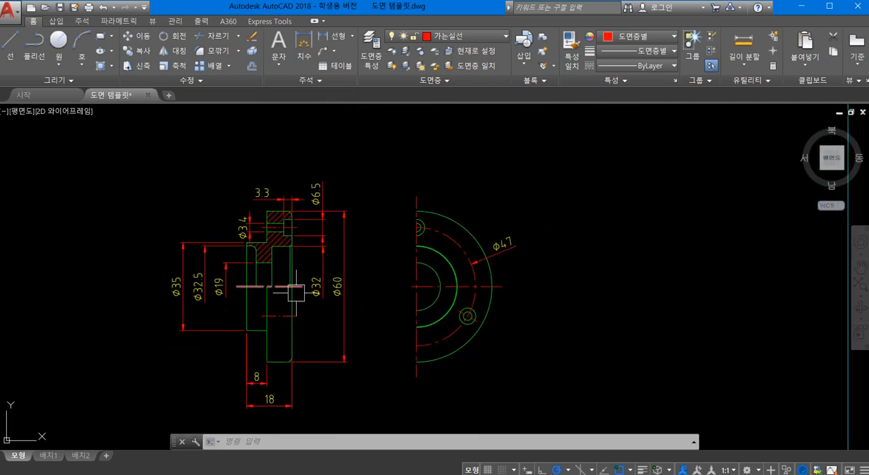
scroll(278, 286, "up", 6)
scroll(278, 285, "down", 2)
scroll(278, 286, "down", 2)
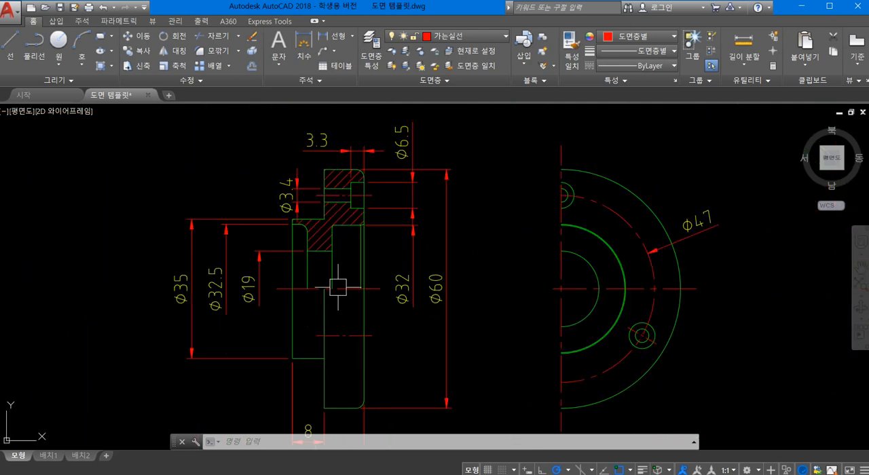
scroll(340, 217, "up", 3)
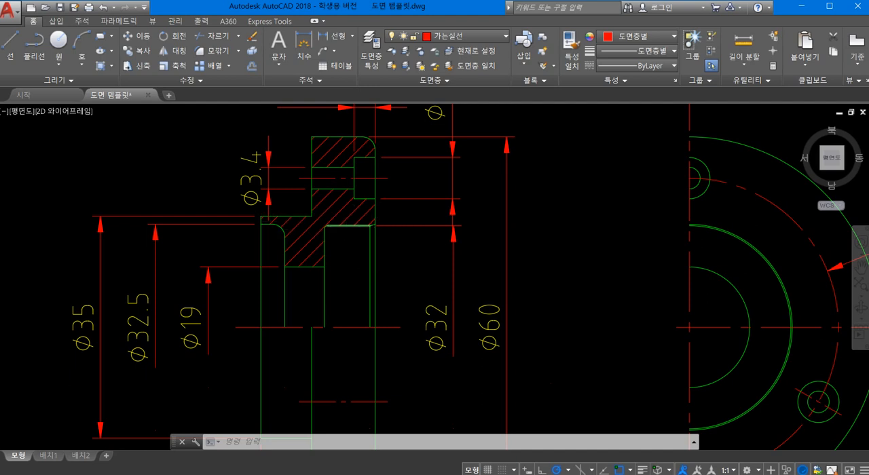
scroll(364, 250, "down", 2)
middle_click_drag(364, 260, 421, 228)
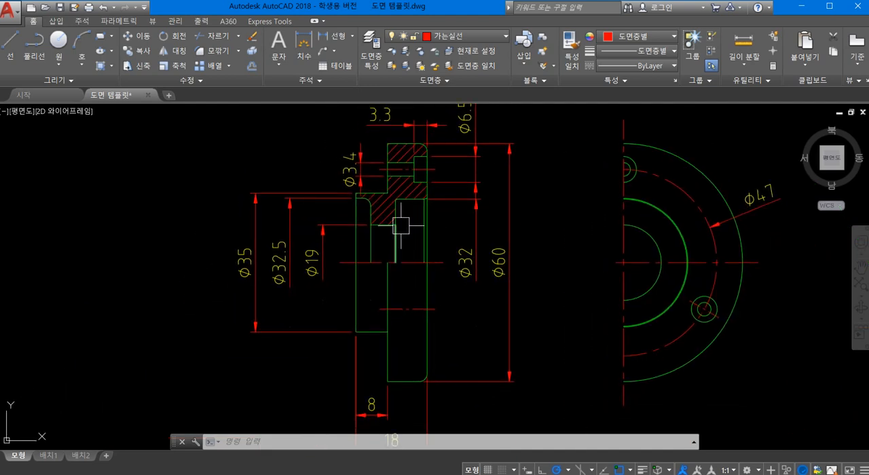
scroll(329, 217, "down", 2)
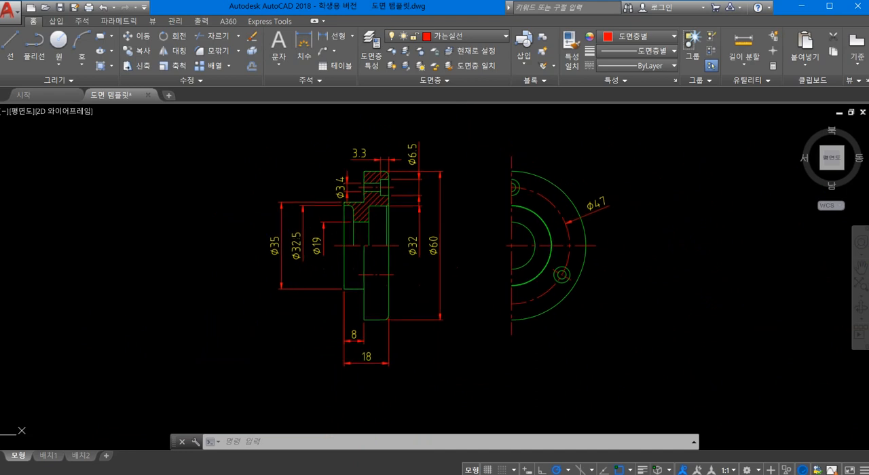
scroll(366, 196, "up", 2)
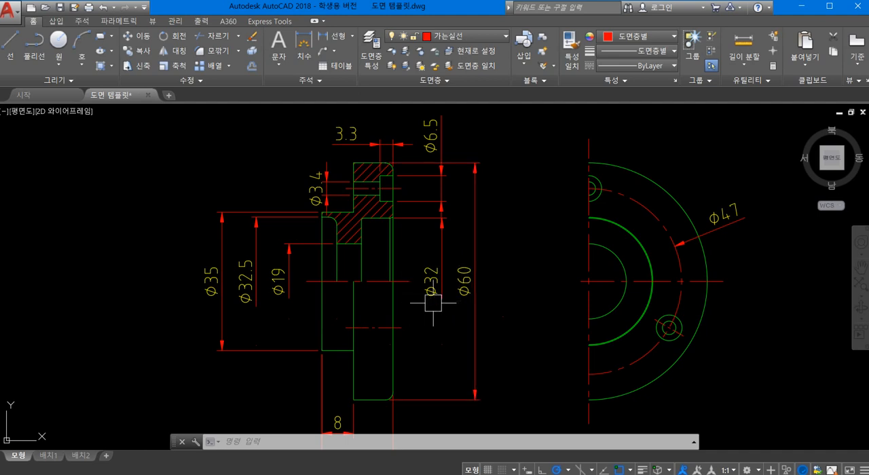
scroll(442, 270, "up", 5)
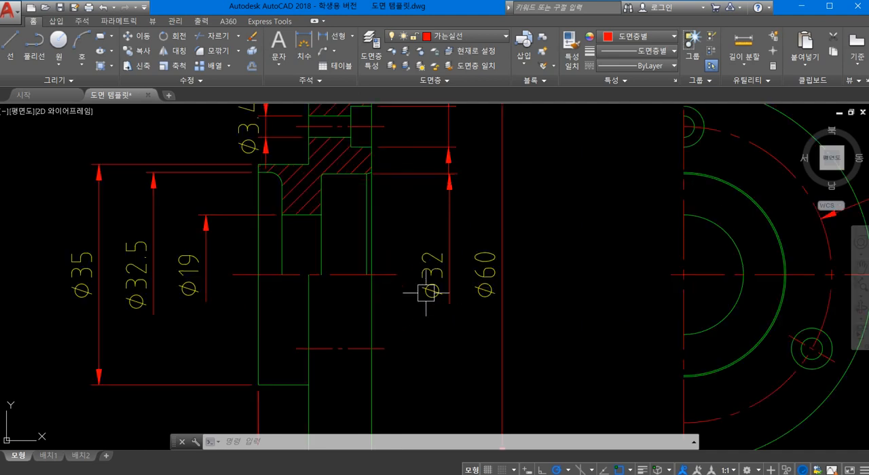
- Append the tolerance class H8 to the Ø32 bore dimension in the section view
double_click(437, 247)
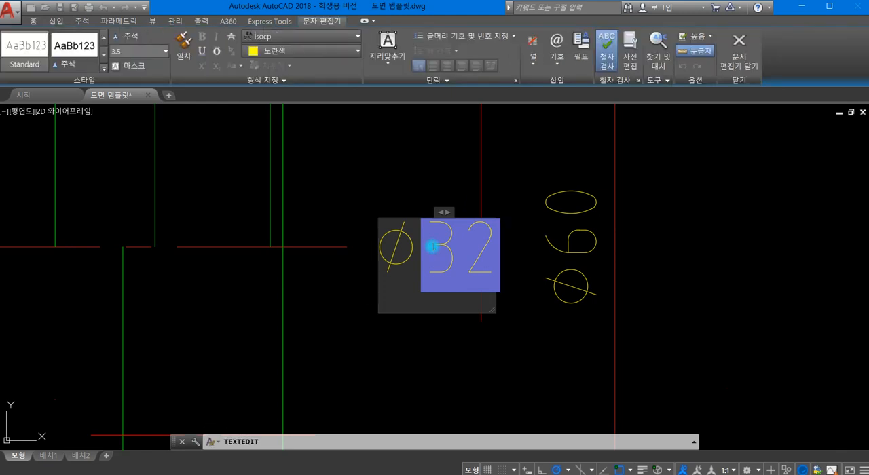
type("H")
type("8")
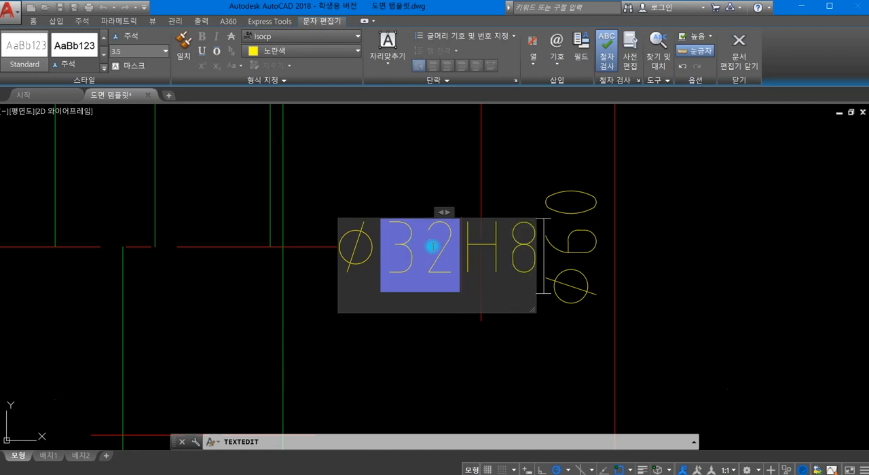
left_click(499, 340)
scroll(454, 359, "down", 4)
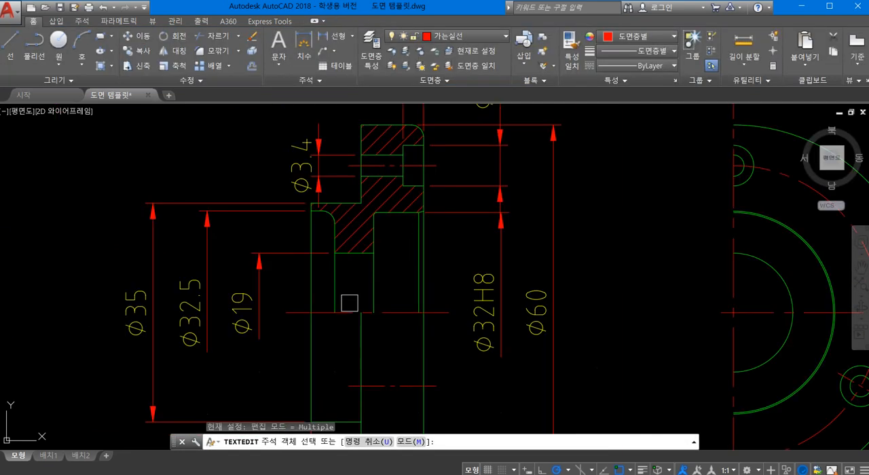
- Append the tolerance class h6 to the Ø35 boss diameter dimension and finish text editing
scroll(375, 240, "down", 2)
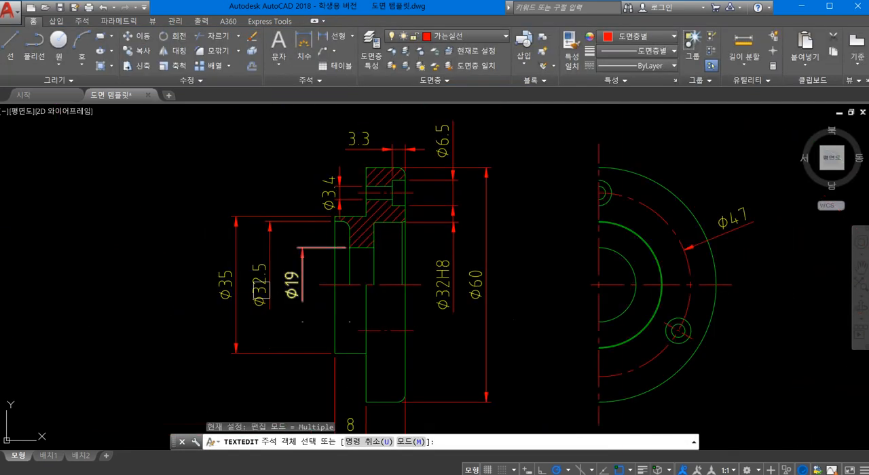
left_click(229, 294)
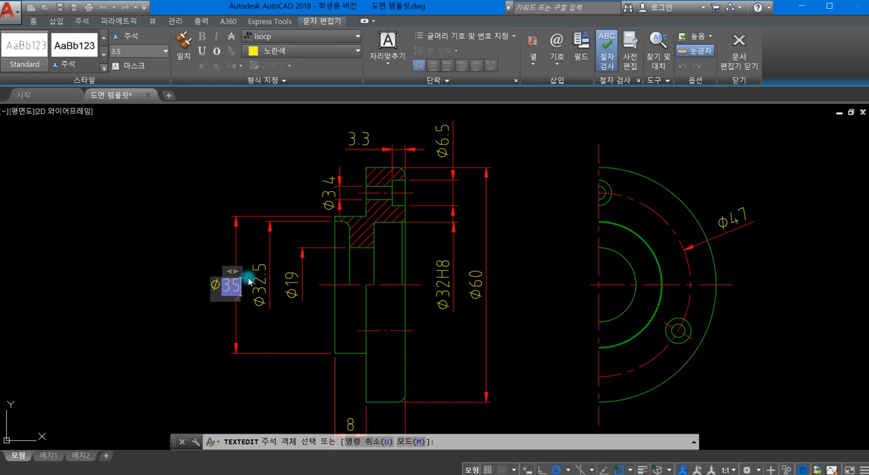
type("h")
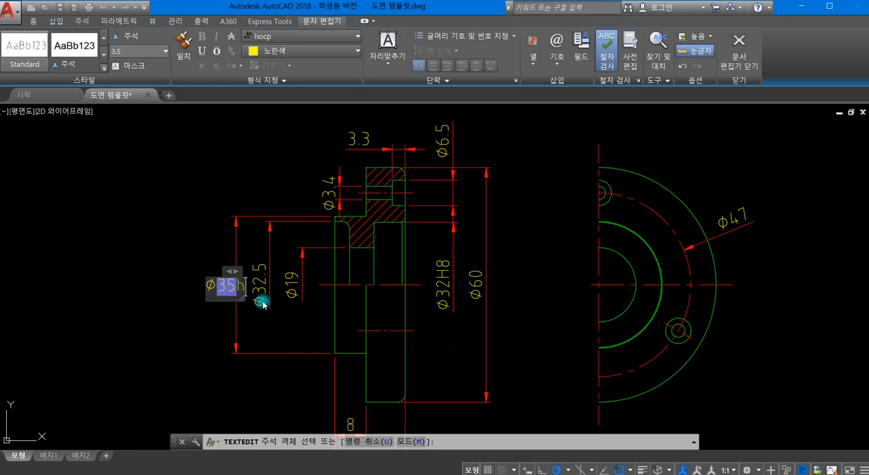
type("6")
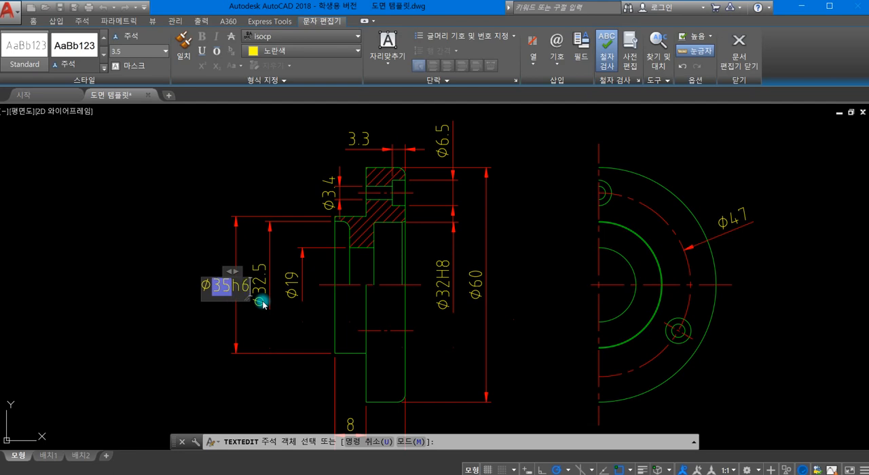
left_click(170, 223)
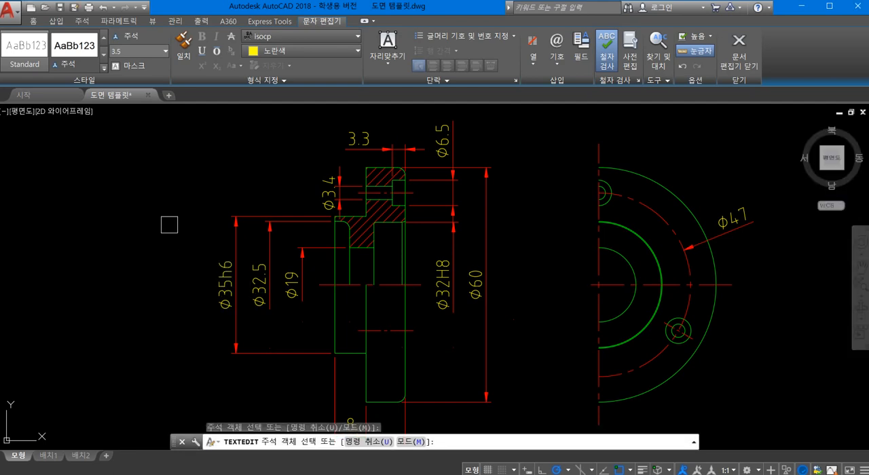
key("Return")
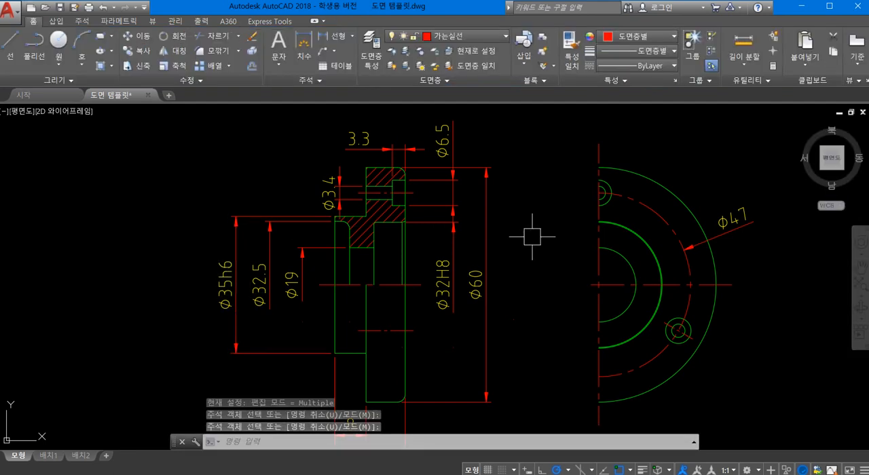
- Draw a short horizontal line just above the half front view, to one side of the vertical centerline's upper end
scroll(516, 218, "down", 2)
middle_click_drag(515, 222, 446, 243)
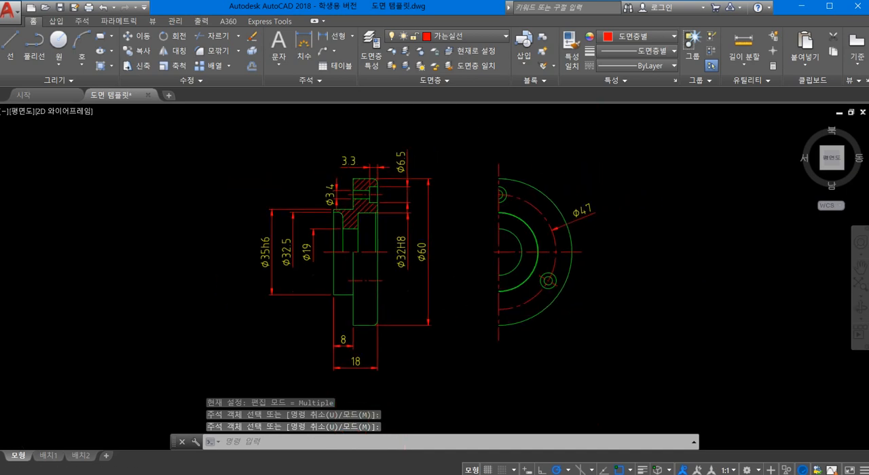
scroll(543, 251, "up", 5)
scroll(516, 265, "down", 6)
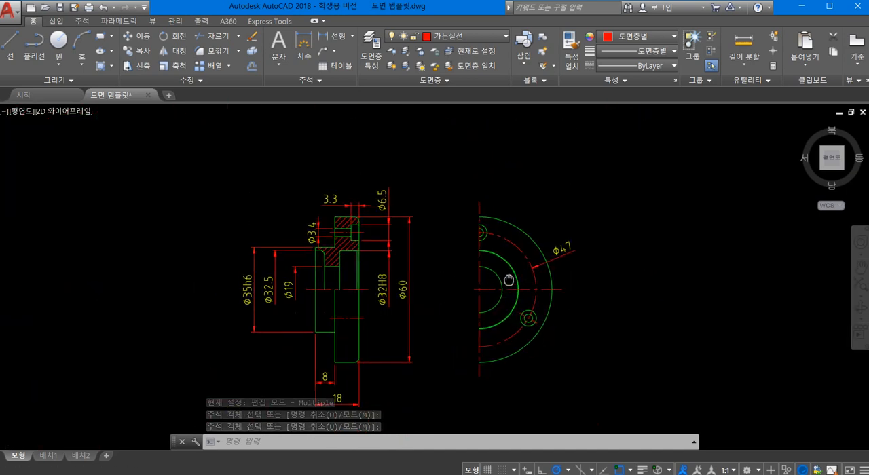
scroll(474, 227, "up", 4)
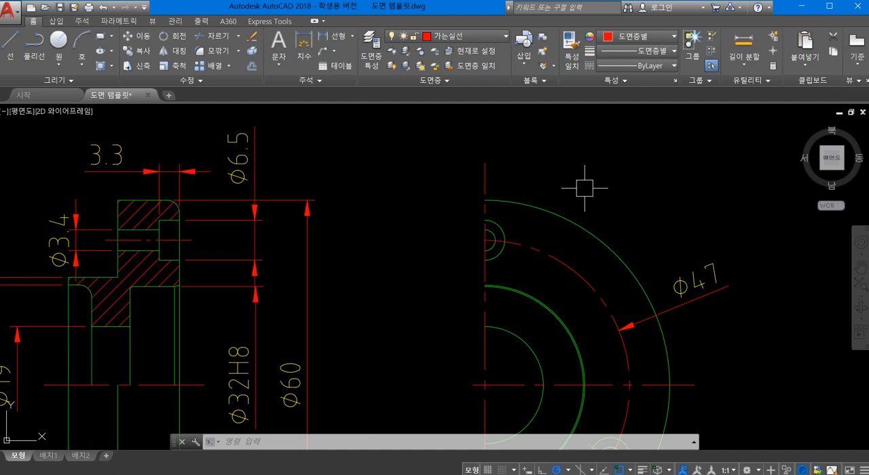
type("l")
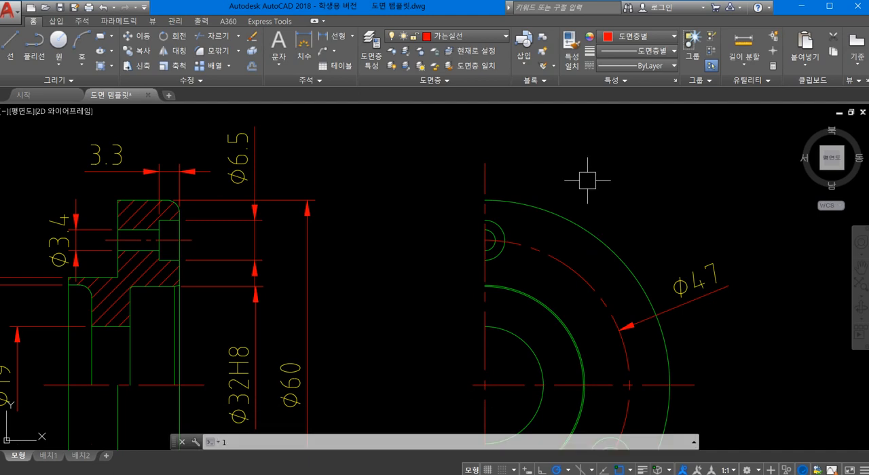
key("space")
scroll(524, 179, "up", 3)
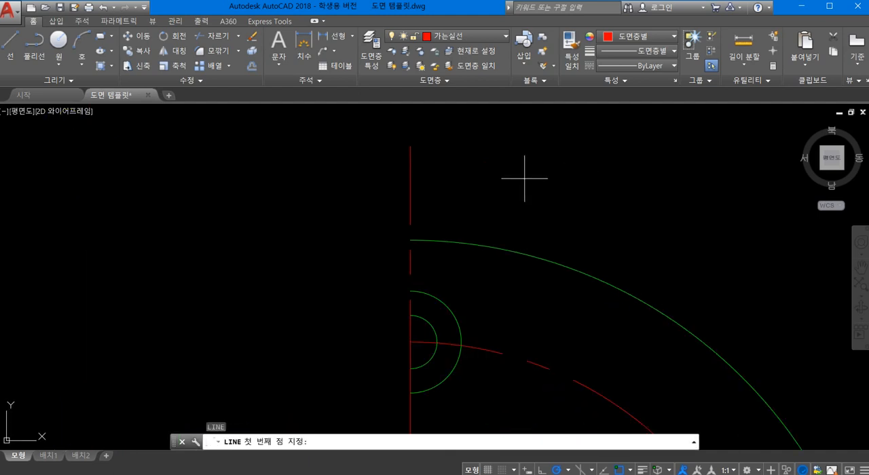
left_click(469, 179)
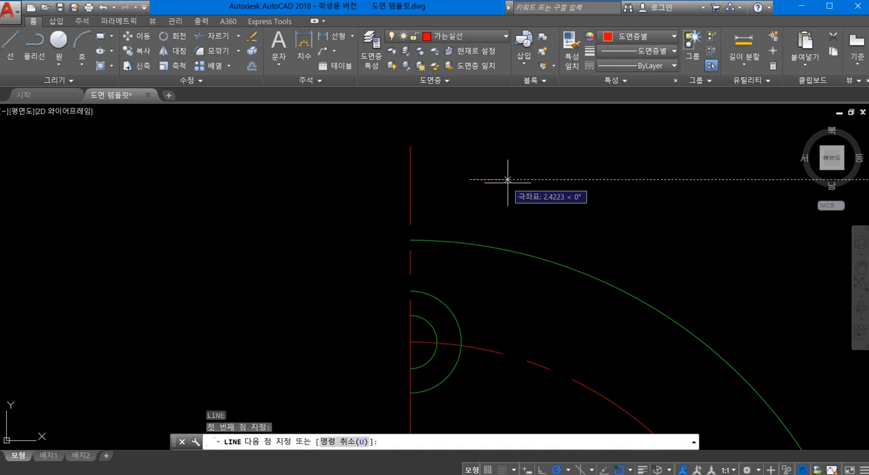
left_click(520, 179)
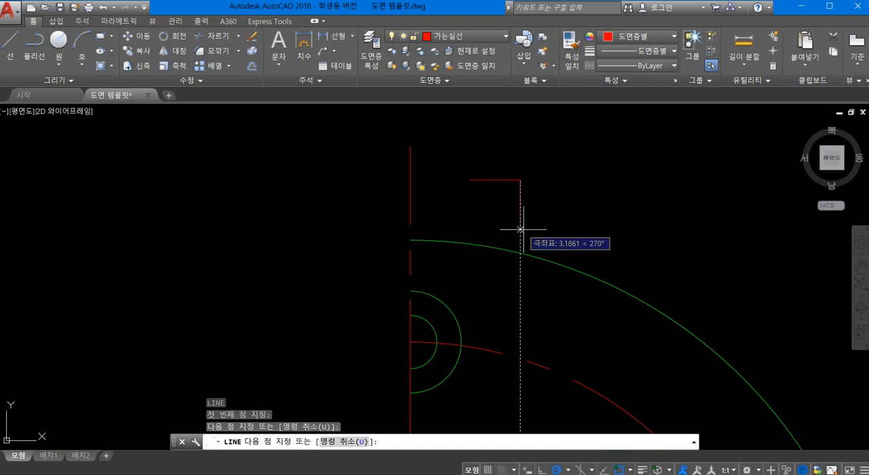
key("Escape")
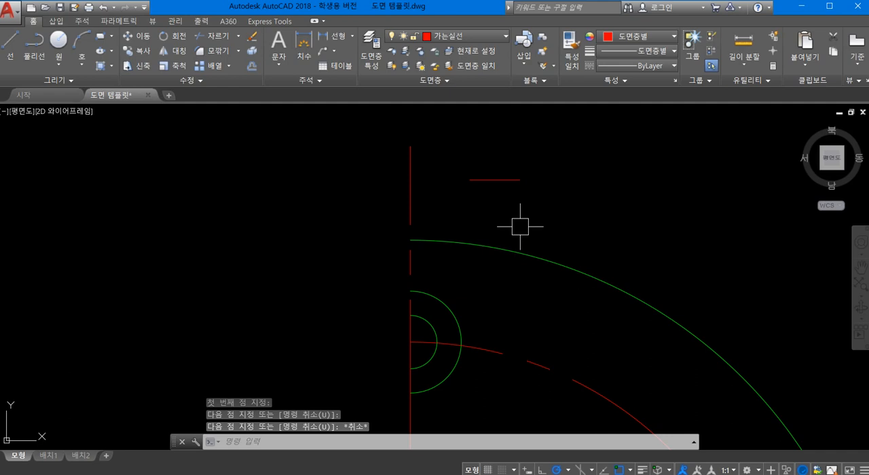
- Copy the short horizontal line straight down a small distance to form a parallel pair above the flange outline
type("cp")
key("Return")
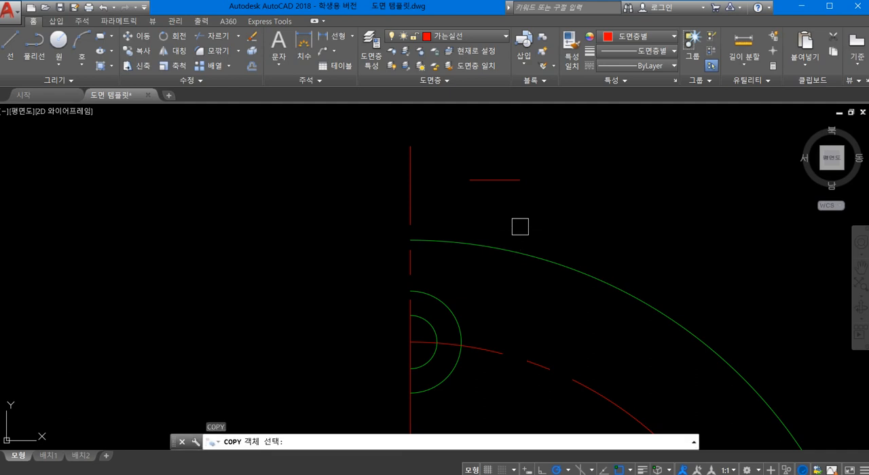
left_click(490, 176)
key("Return")
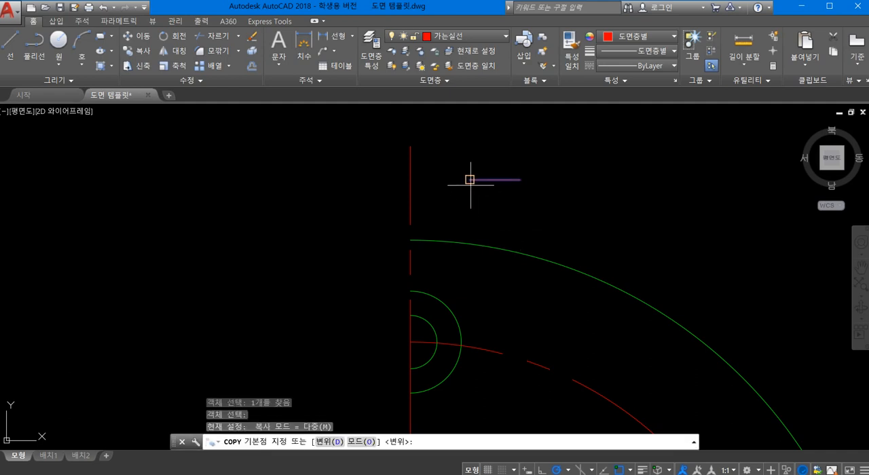
left_click(469, 180)
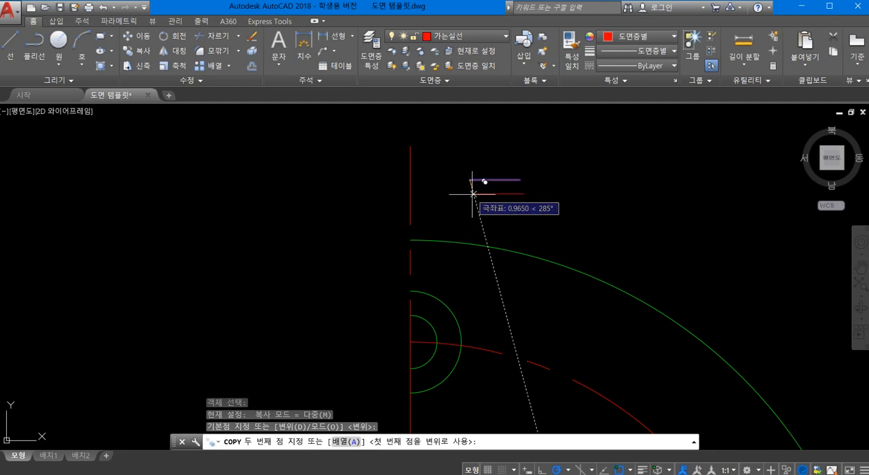
left_click(469, 201)
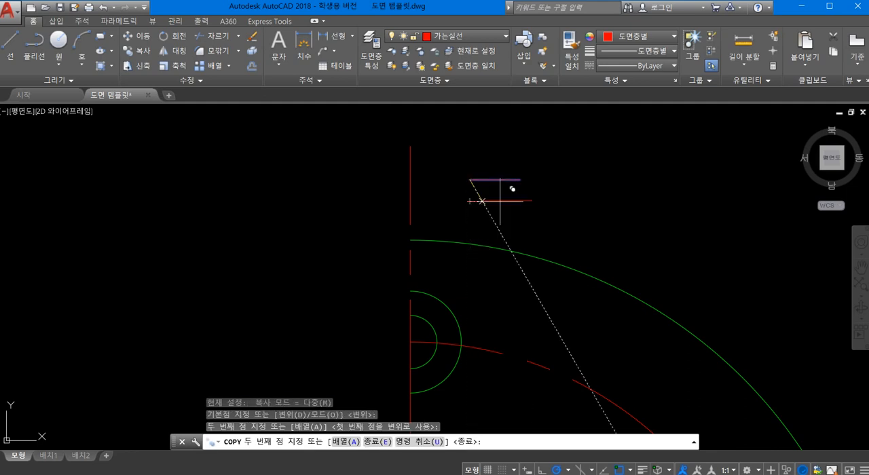
key("Escape")
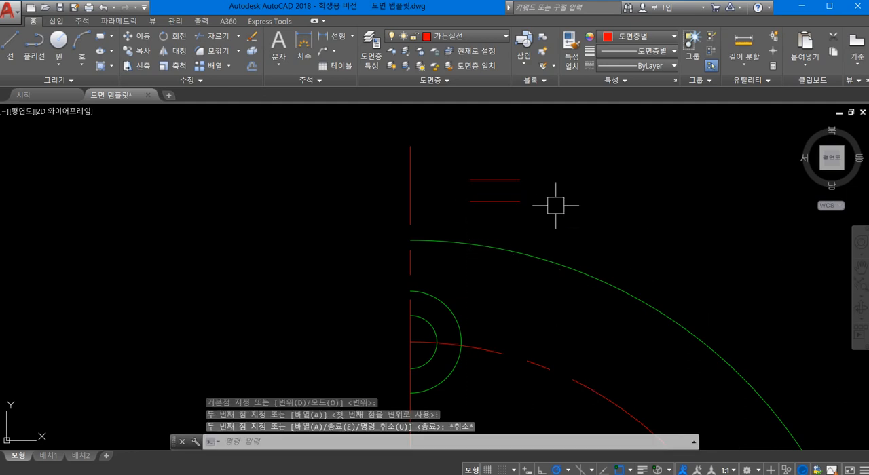
- Move both short lines slightly up and closer to the vertical centerline, using the upper line's midpoint as base point
type("m")
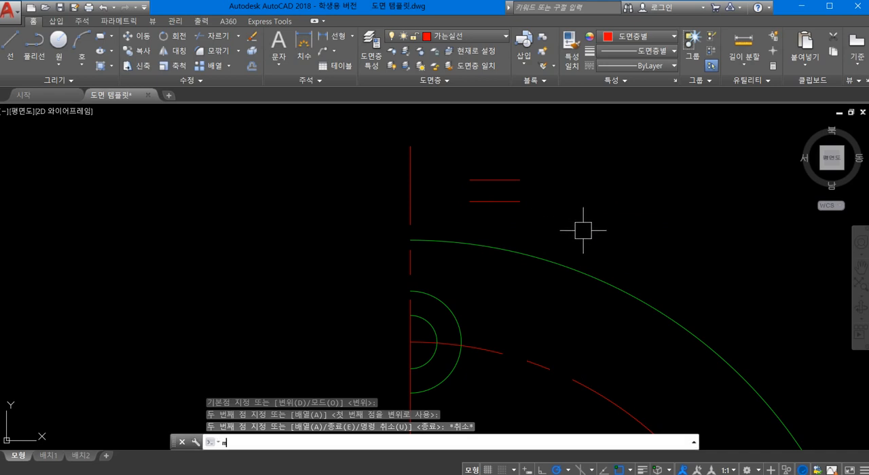
key("Return")
left_click(545, 223)
left_click(481, 151)
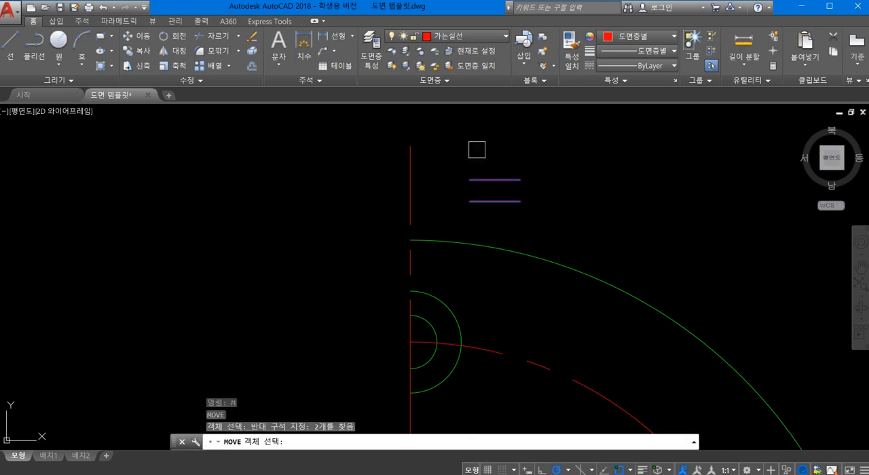
key("Return")
left_click(494, 180)
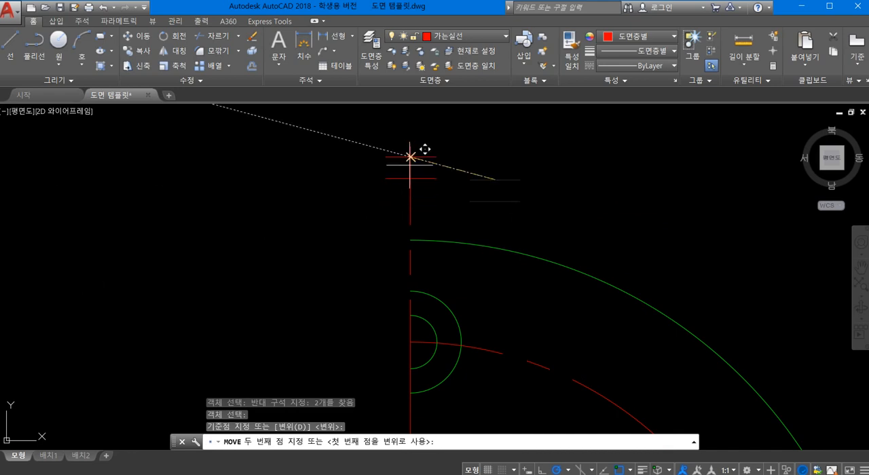
scroll(487, 166, "up", 4)
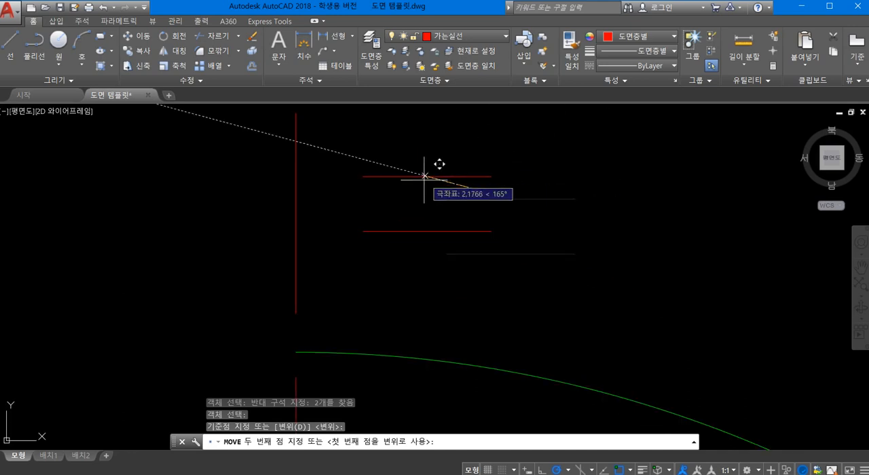
left_click(449, 161)
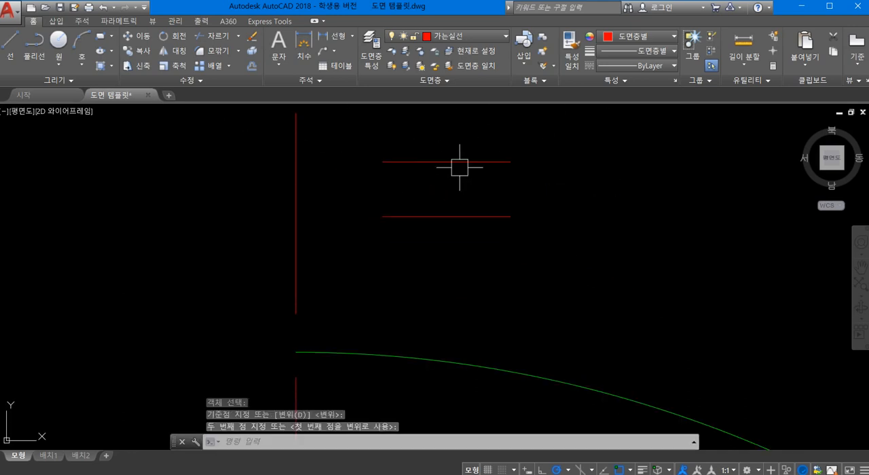
- Move the pair of short lines horizontally by the upper line's midpoint onto the vertical centerline of the half view
key("Return")
scroll(541, 257, "down", 2)
left_click(573, 277)
left_click(451, 177)
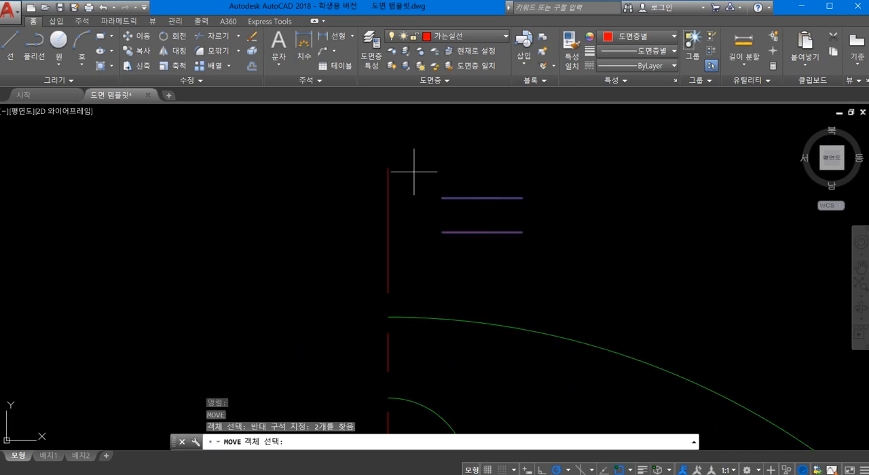
key("Return")
left_click(481, 196)
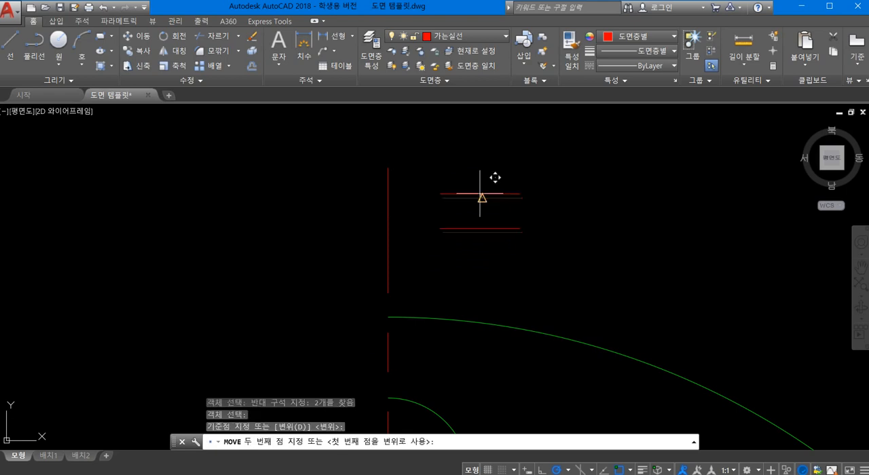
left_click(387, 197)
- Mirror the pair of short symmetry lines across the half view's horizontal centerline, keeping the originals
scroll(519, 231, "down", 2)
scroll(516, 224, "down", 4)
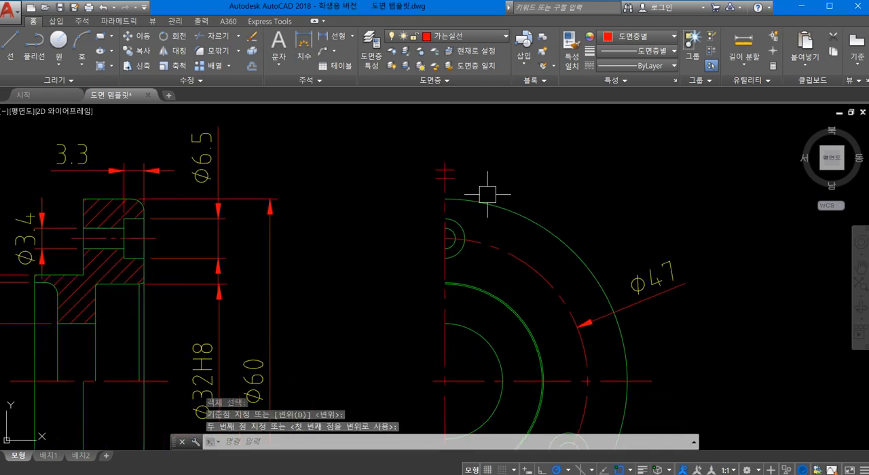
scroll(536, 210, "down", 2)
type("ㅠ")
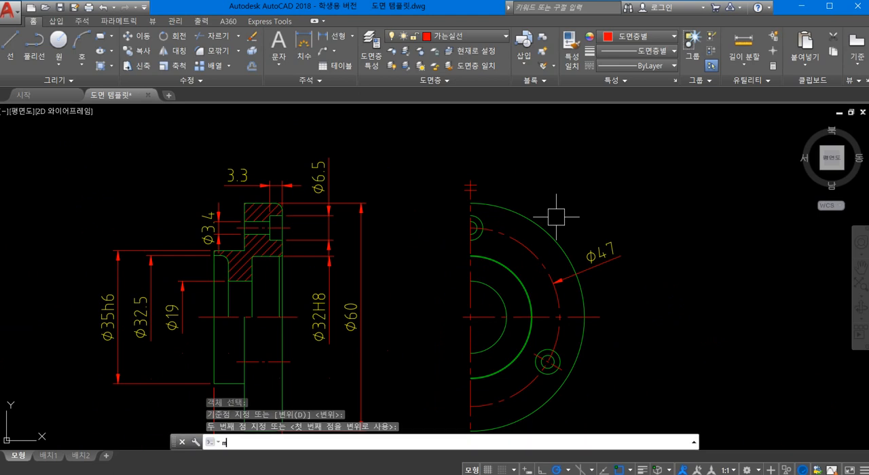
key("Return")
scroll(591, 201, "up", 2)
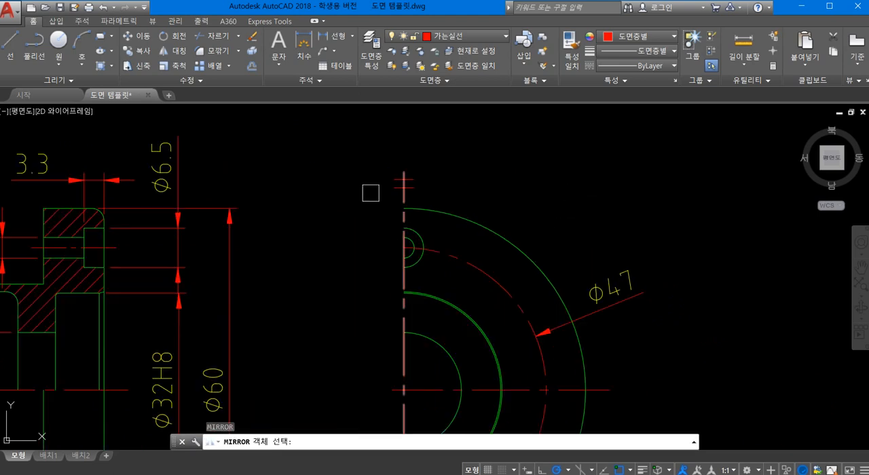
left_click(366, 160)
left_click(461, 220)
key("Return")
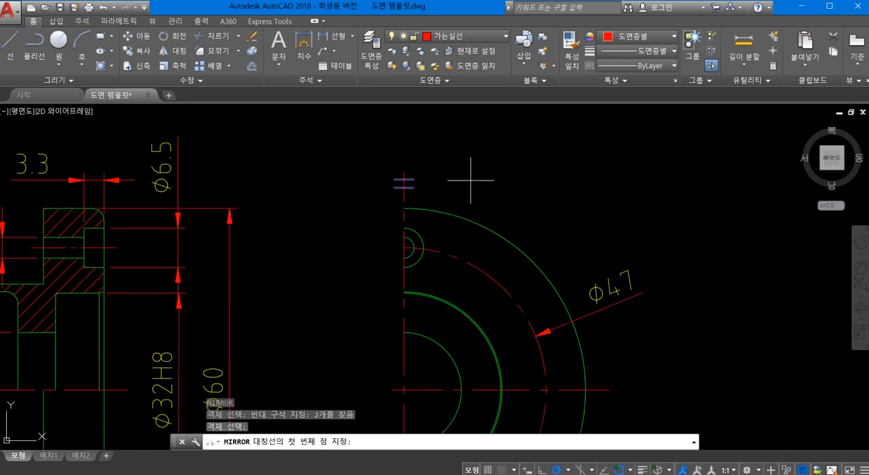
middle_click_drag(414, 362, 421, 288)
left_click(399, 315)
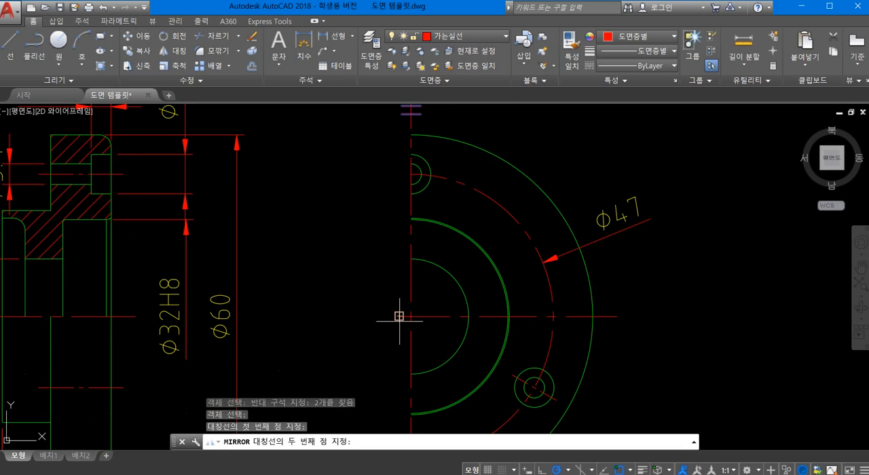
left_click(617, 315)
scroll(617, 316, "down", 3)
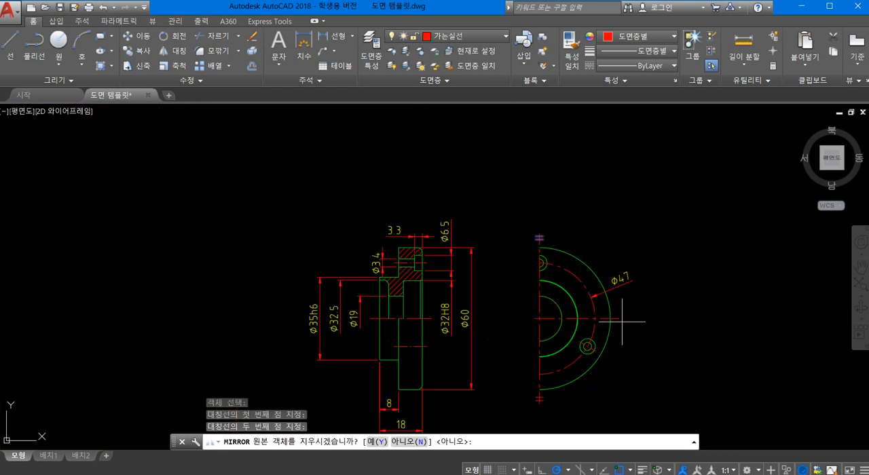
middle_click_drag(572, 273, 564, 235)
key("Return")
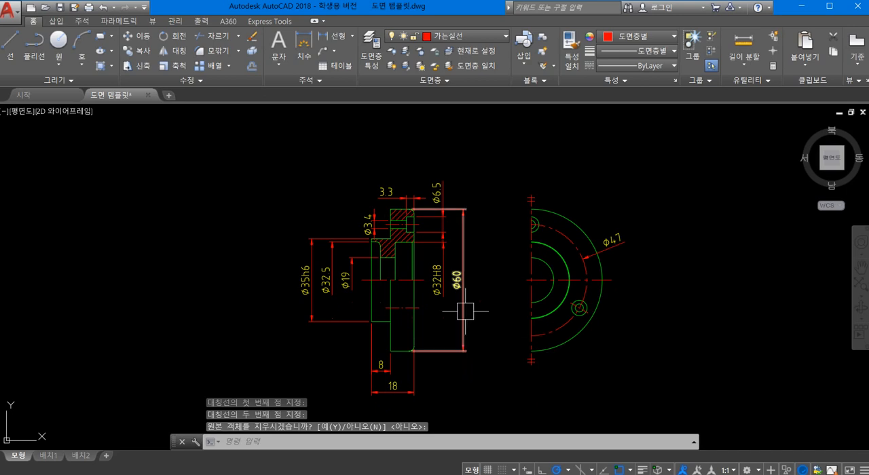
- Examine the section view's diameter and length dimensions, flange hole and counterbore, and stepped outline
scroll(481, 293, "up", 2)
scroll(481, 293, "down", 5)
scroll(453, 258, "up", 3)
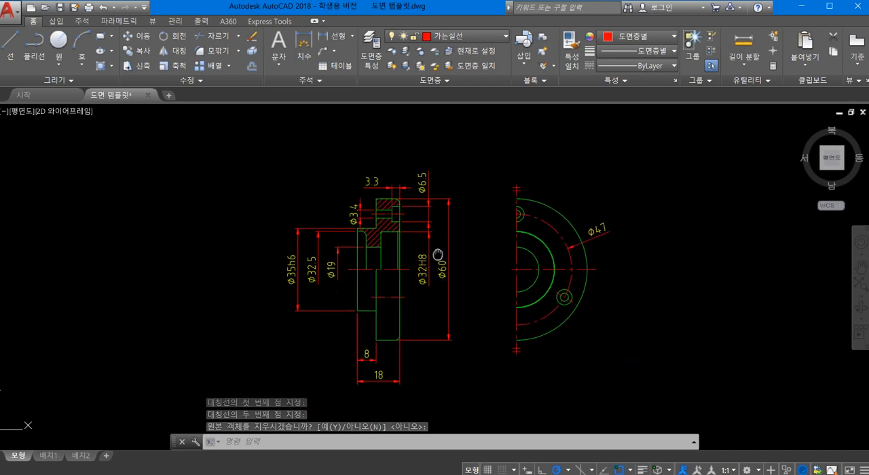
scroll(283, 206, "up", 2)
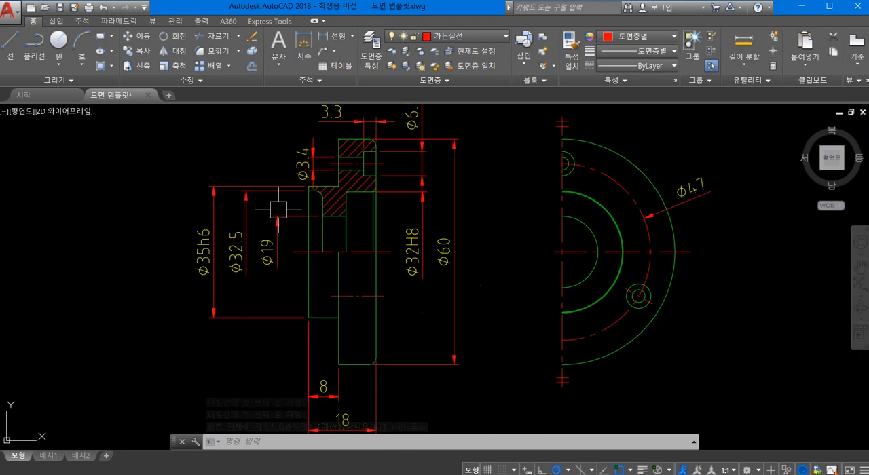
scroll(322, 203, "up", 2)
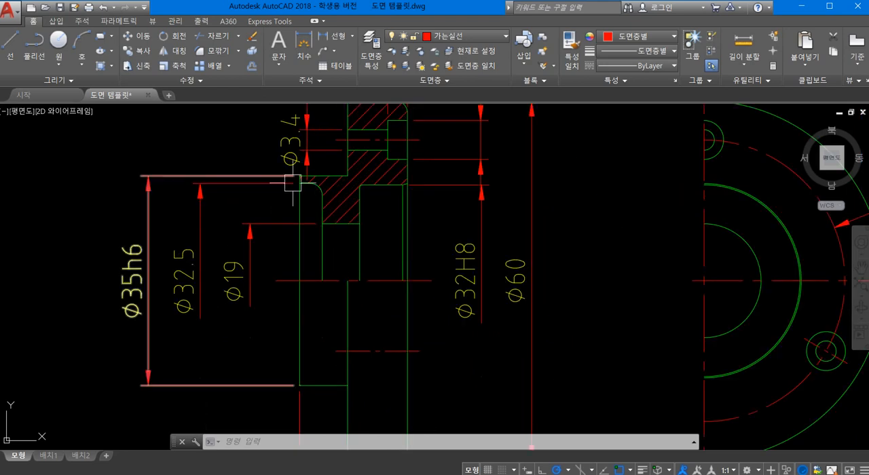
scroll(316, 209, "down", 2)
middle_click_drag(337, 235, 398, 300)
scroll(381, 277, "down", 2)
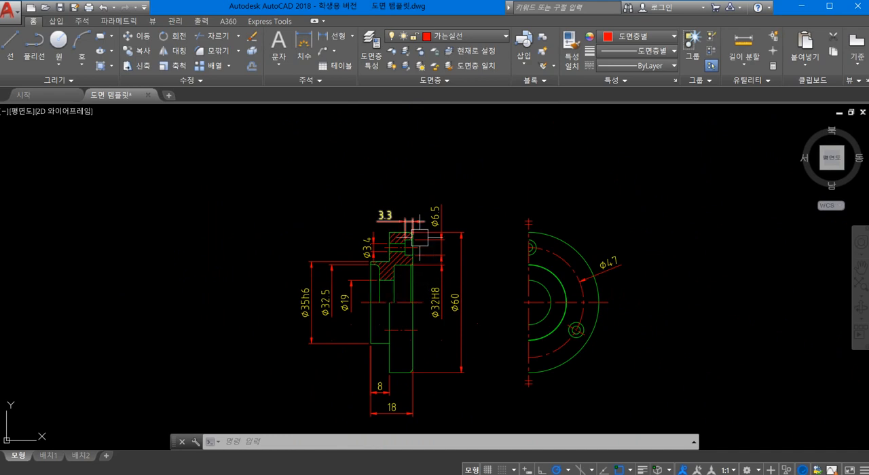
scroll(419, 237, "up", 2)
mouse_move(419, 237)
middle_mouse_down()
mouse_move(419, 176)
mouse_move(448, 176)
middle_mouse_up()
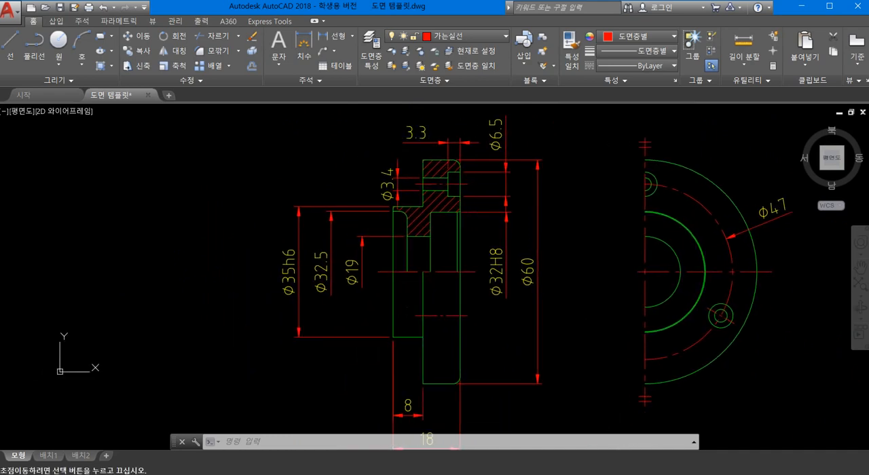
scroll(423, 226, "up", 2)
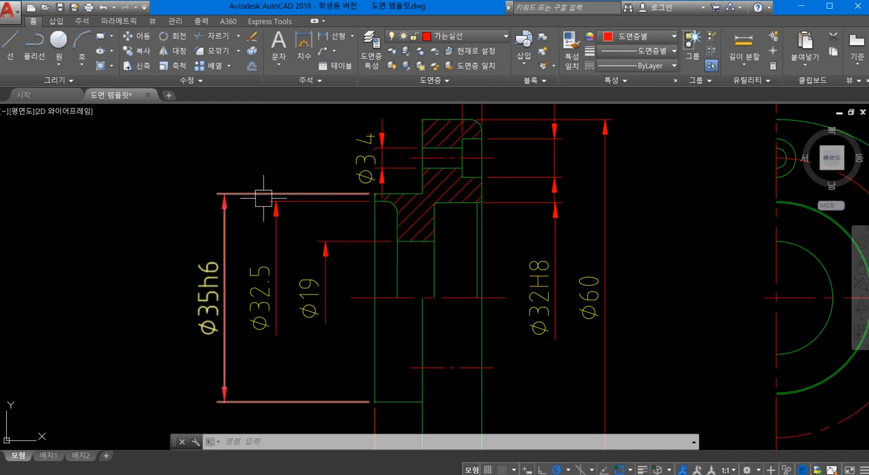
scroll(434, 210, "down", 2)
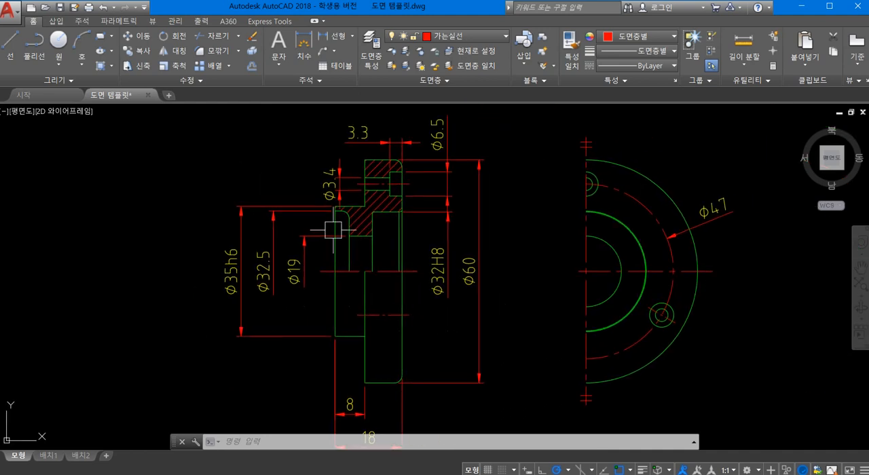
middle_click_drag(328, 241, 306, 203)
middle_click_drag(327, 281, 316, 219)
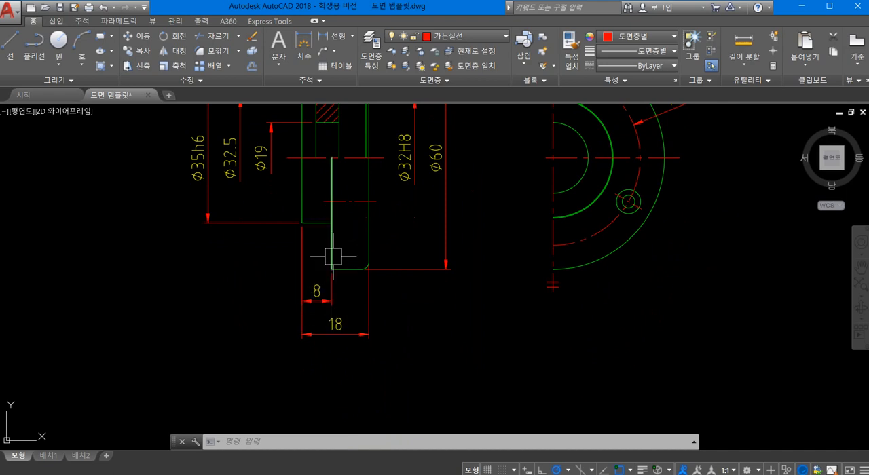
middle_click_drag(339, 248, 404, 345)
scroll(396, 213, "up", 5)
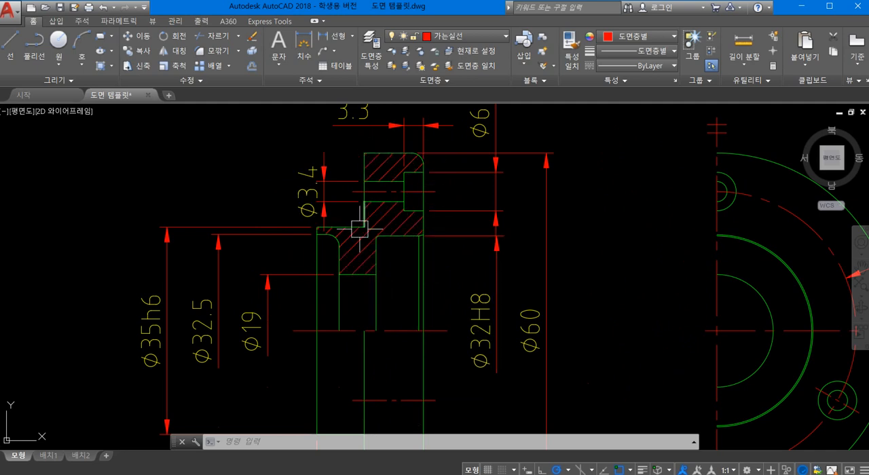
scroll(397, 202, "down", 1)
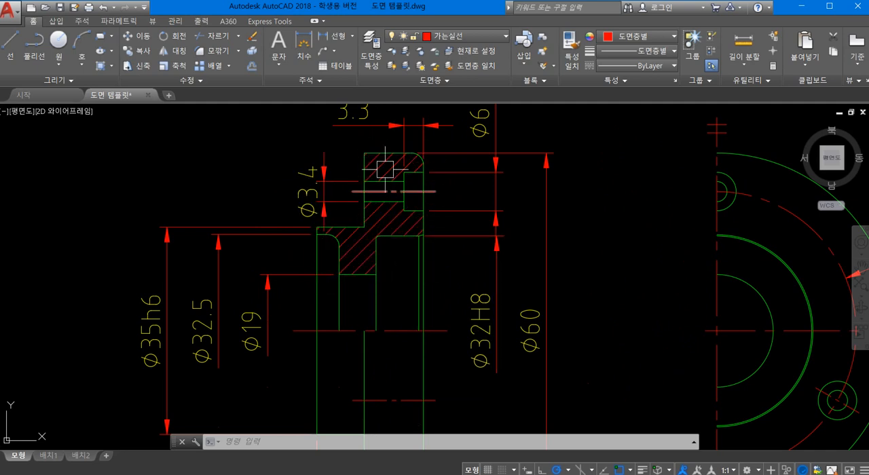
scroll(387, 168, "up", 3)
scroll(387, 181, "down", 4)
scroll(388, 196, "up", 5)
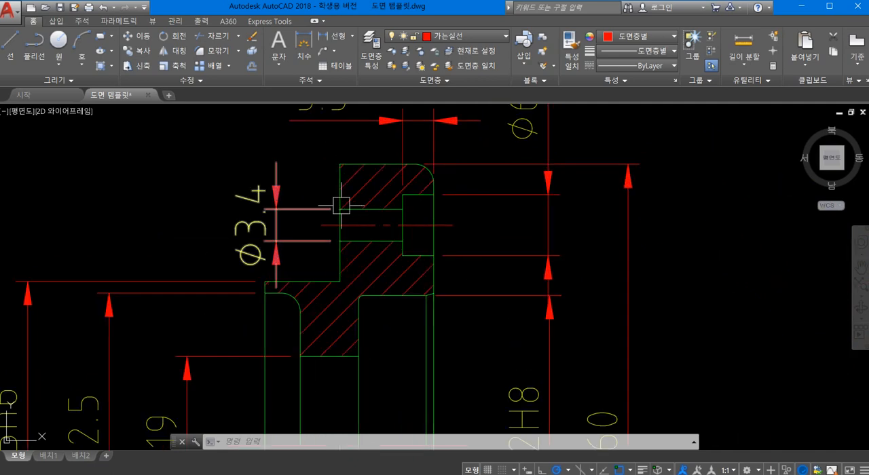
scroll(461, 223, "down", 2)
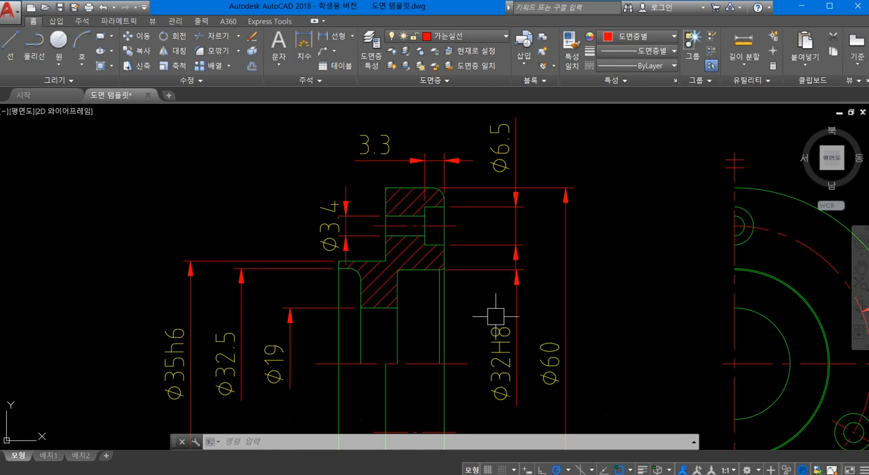
- Insert the block "w" with -INSERT on the lower extension line of the Ø6.5 counterbore dimension, at scale 1 and rotation 0
key("Escape")
type("-")
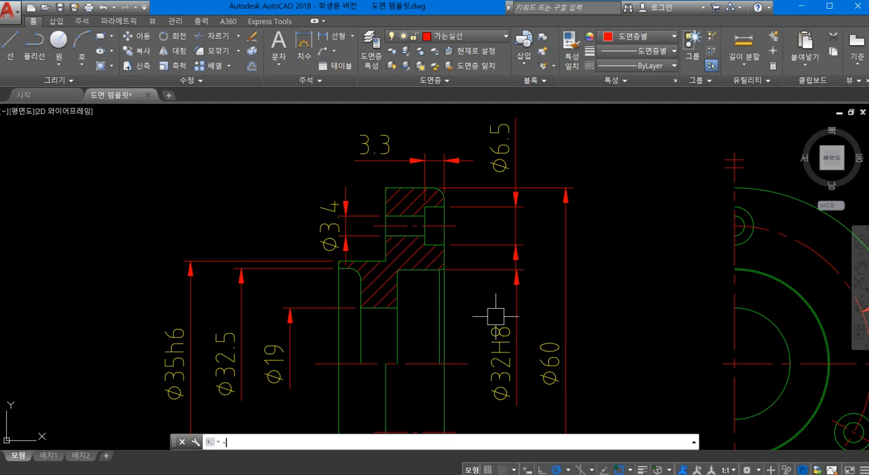
type("I")
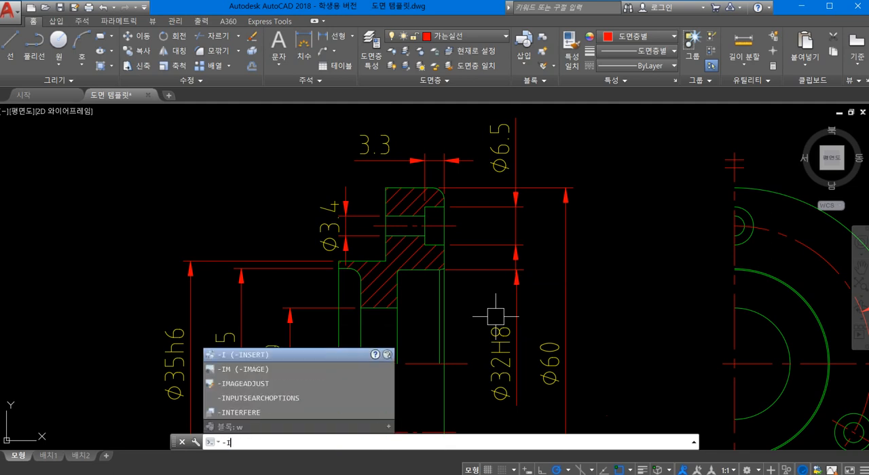
key("Return")
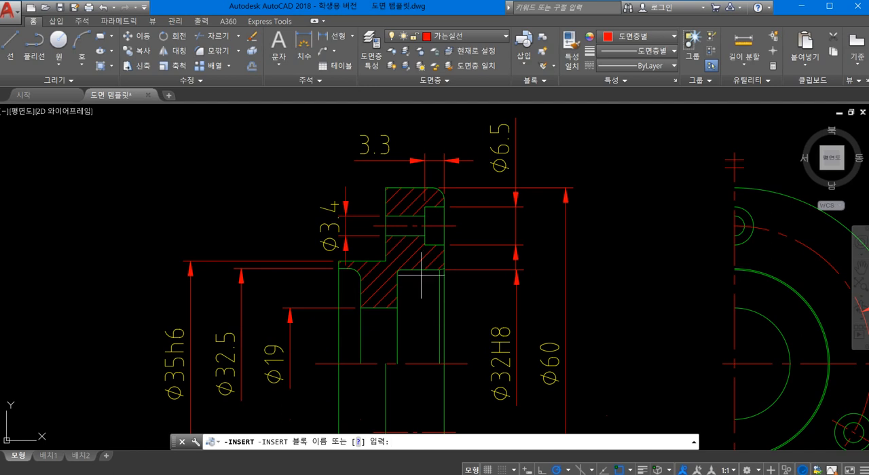
scroll(422, 274, "up", 4)
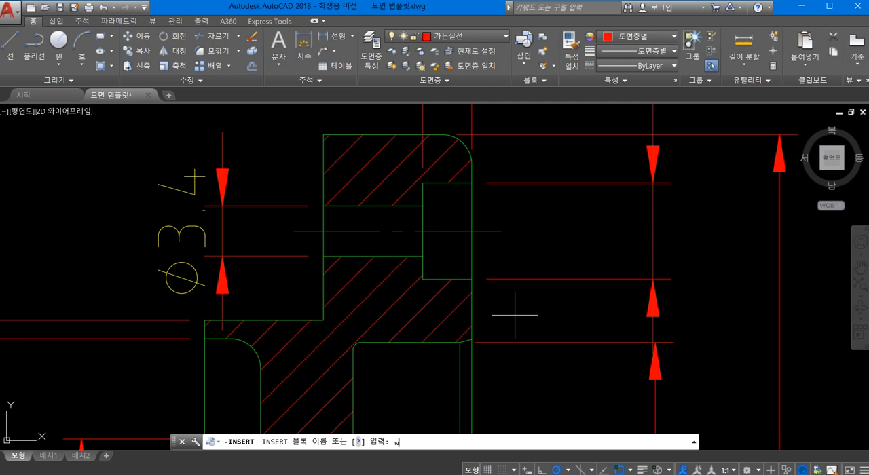
key("Return")
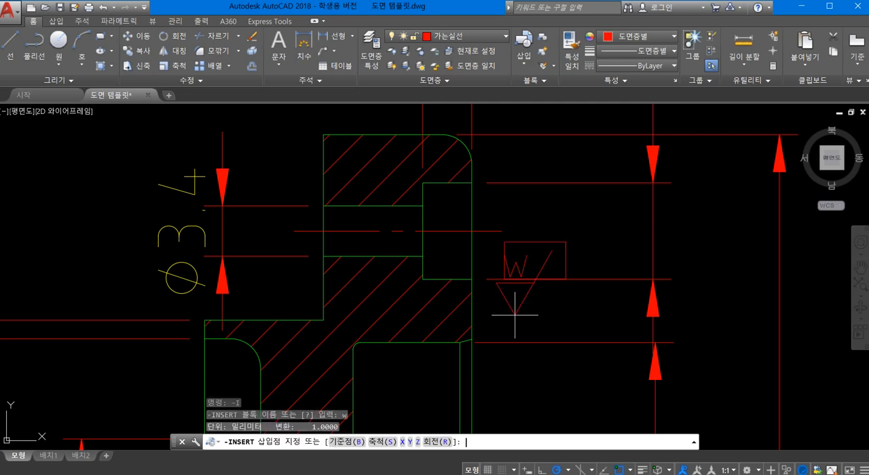
left_click(578, 278)
key("Return")
key("Return")
key("Return")
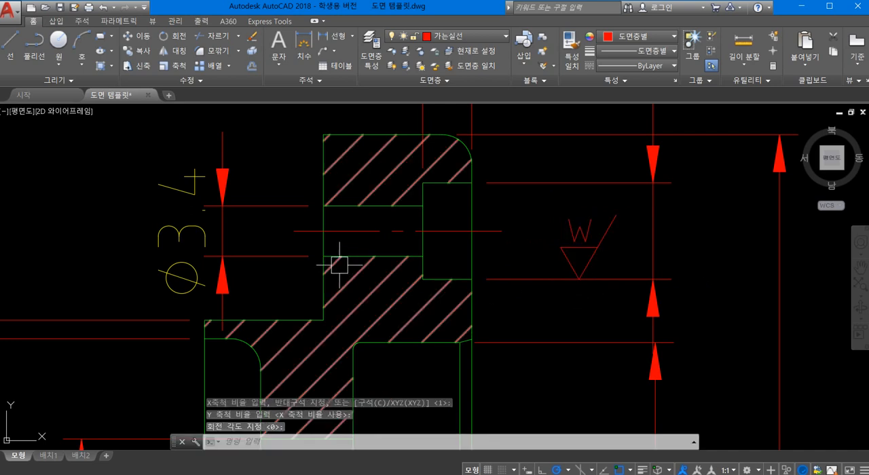
- Insert another "w" block on the lower extension line of the Ø3.4 hole dimension, at scale 1 and rotation 0
key("Return")
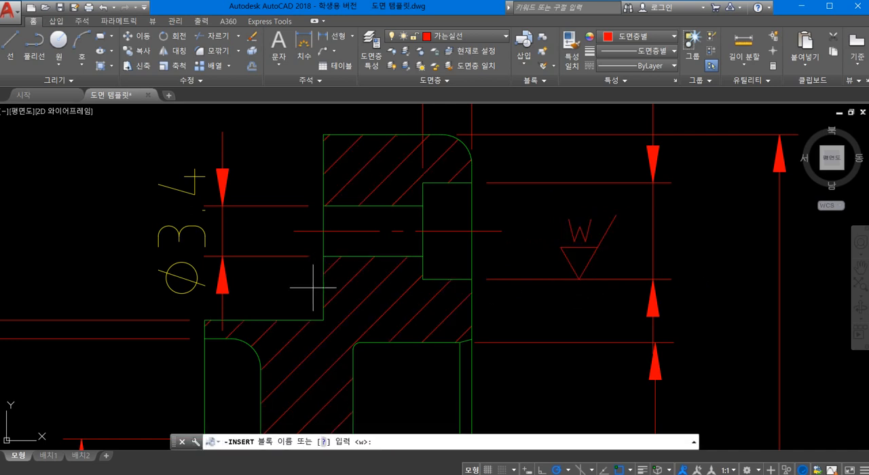
key("Return")
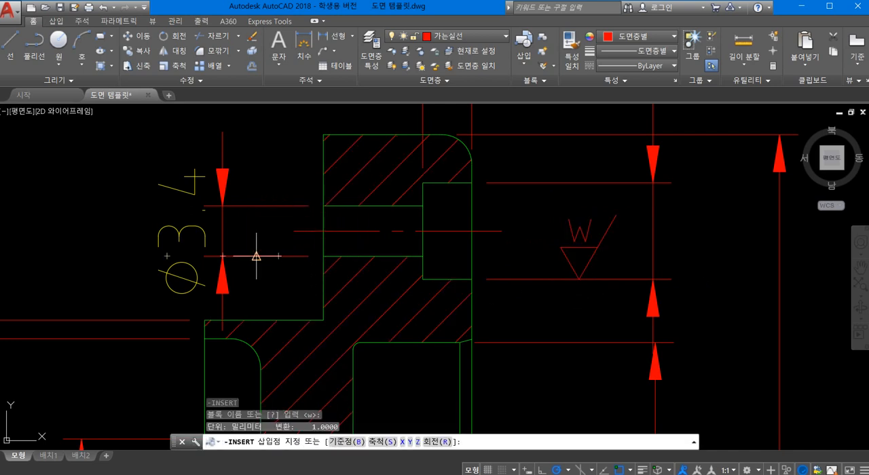
left_click(255, 255)
key("Return")
key("Return")
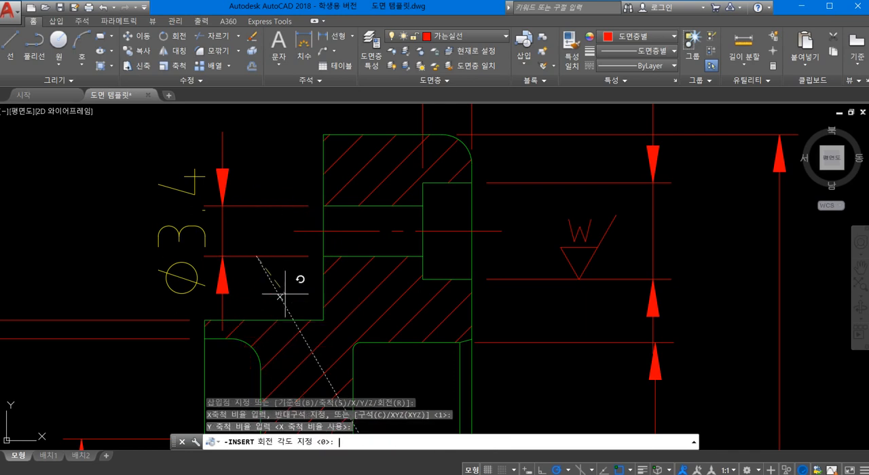
key("Return")
- Insert the block "x" with -INSERT on the upper extension line of the Ø35h6 dimension, at scale 1 and rotation 0
scroll(276, 286, "down", 2)
middle_click_drag(276, 286, 294, 245)
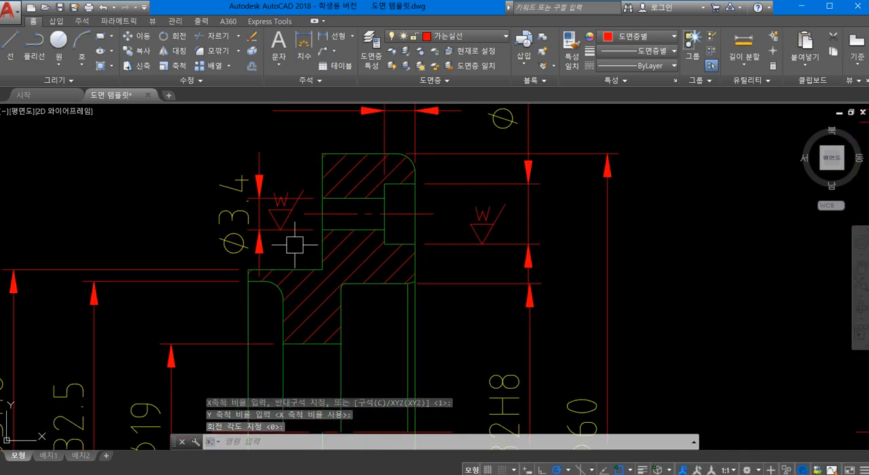
scroll(302, 245, "down", 5)
scroll(326, 203, "up", 1)
middle_click_drag(350, 251, 370, 237)
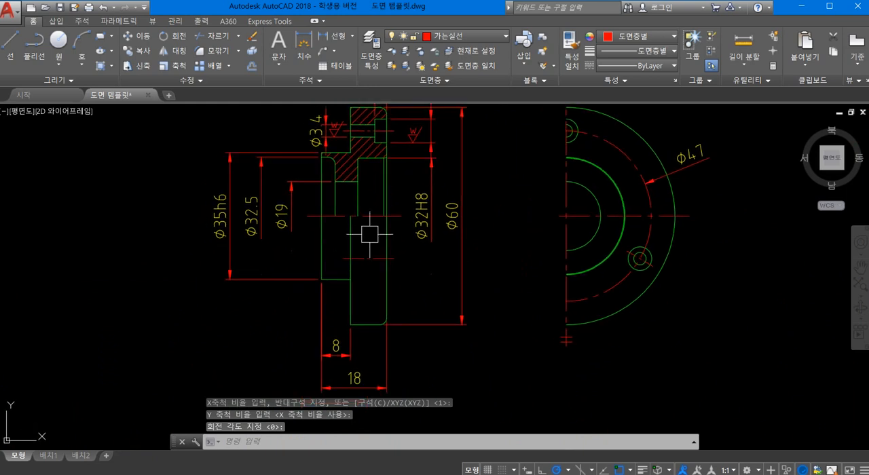
scroll(396, 294, "up", 2)
mouse_move(398, 294)
middle_mouse_down()
mouse_move(638, 368)
mouse_move(655, 365)
middle_mouse_up()
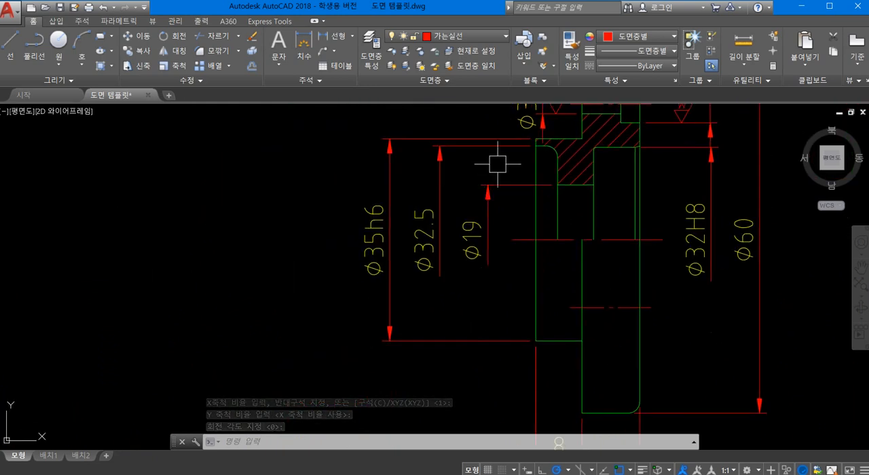
middle_click_drag(499, 163, 383, 285)
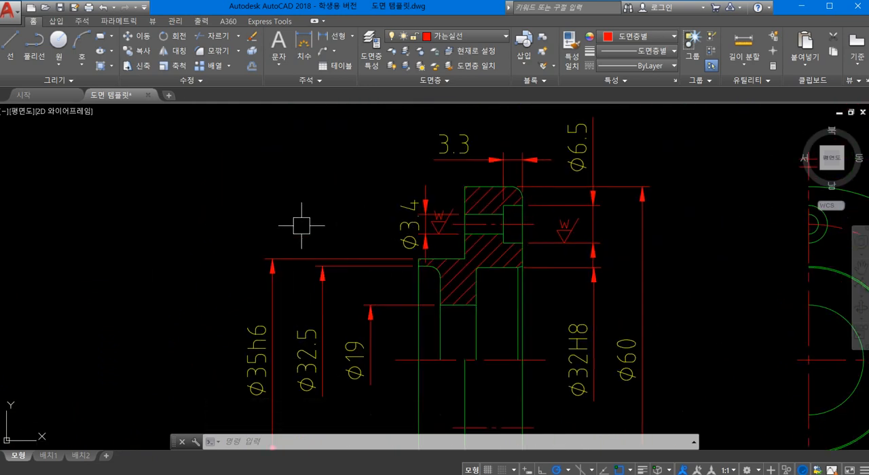
key("Return")
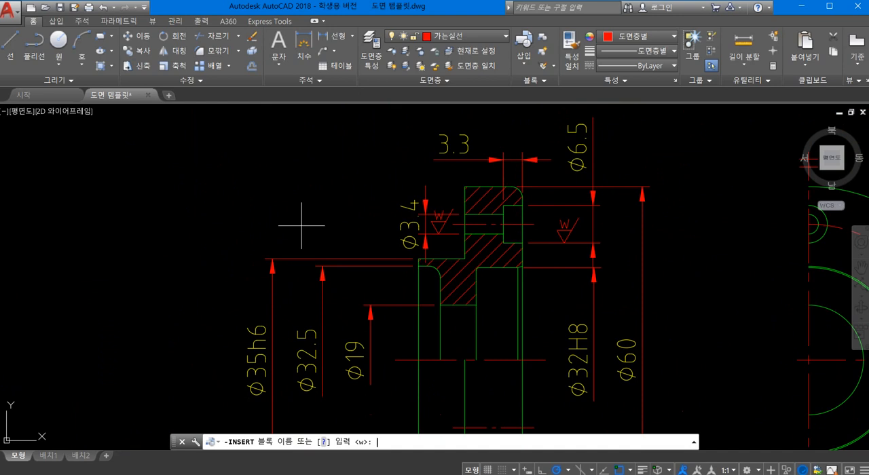
key("Return")
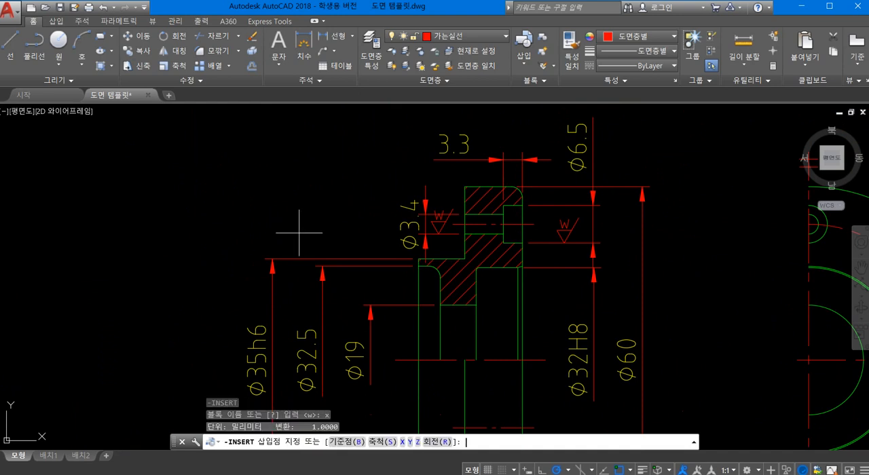
left_click(341, 249)
key("Return")
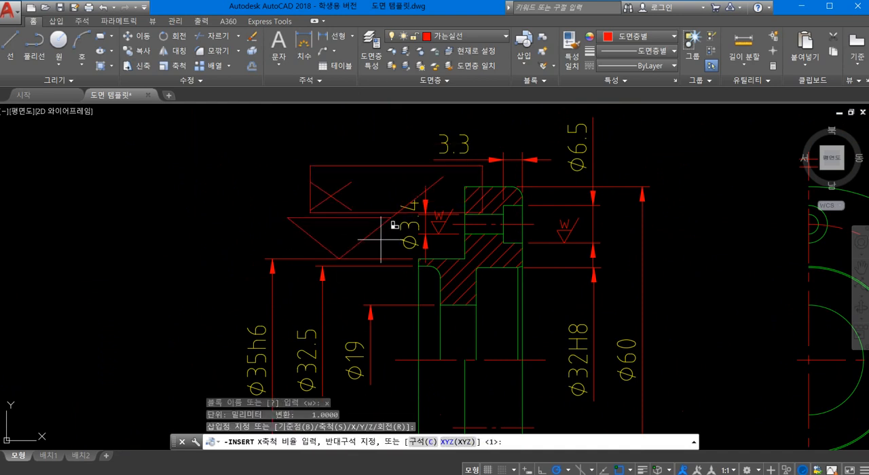
key("Return")
key("Return")
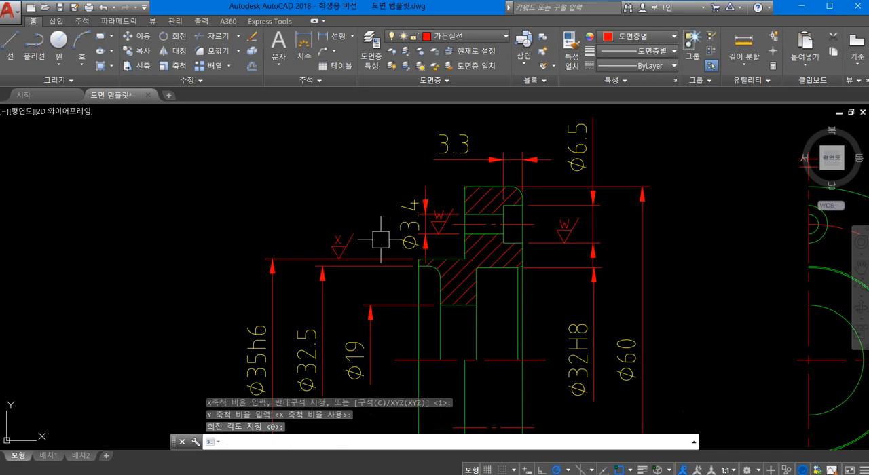
- Insert another "x" block on the flange's left face above the 8 dimension, using a nearest snap, scale 1 and rotation 90°
scroll(378, 240, "down", 3)
scroll(319, 277, "down", 3)
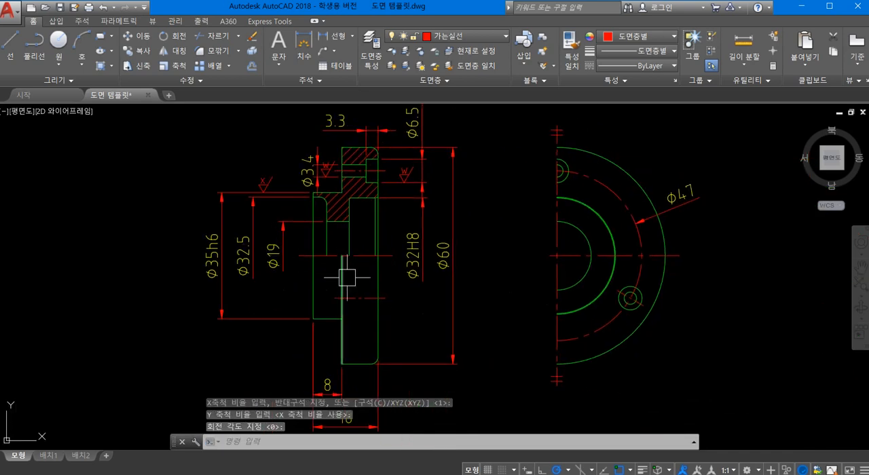
scroll(342, 292, "up", 3)
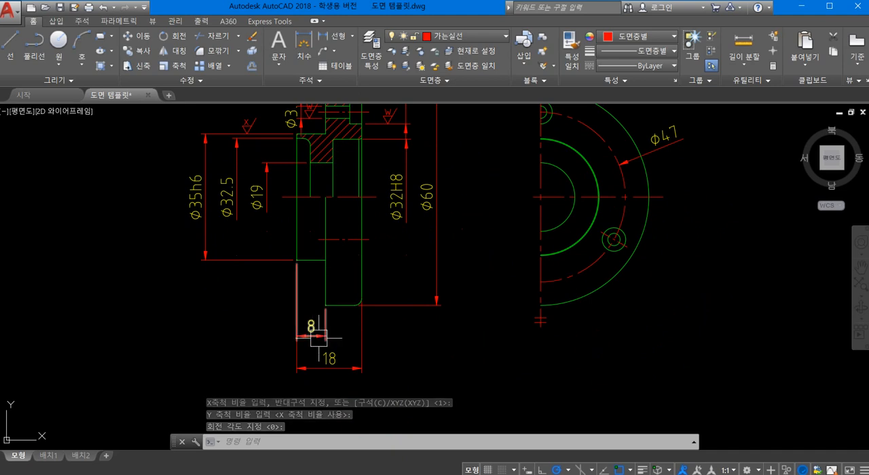
scroll(316, 336, "up", 2)
key("Return")
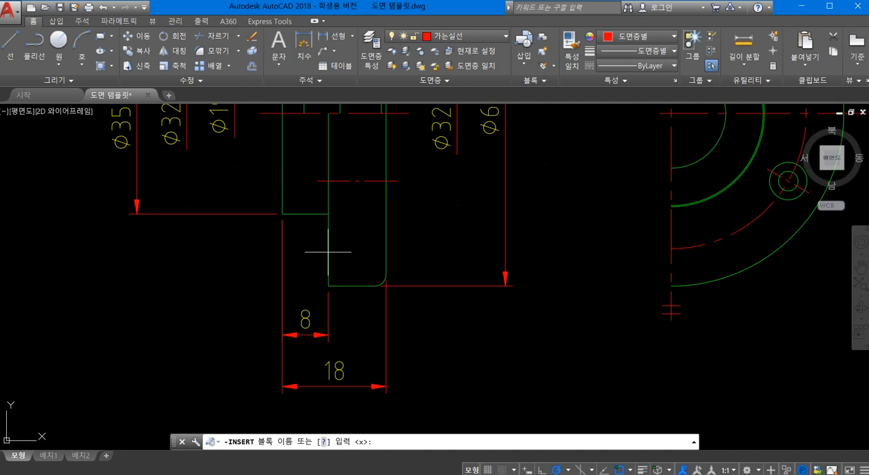
key("Return")
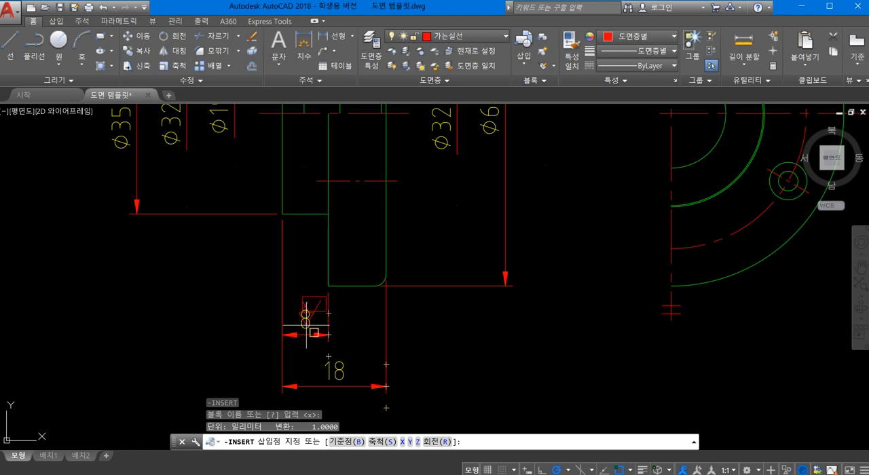
right_click(344, 257, "shift")
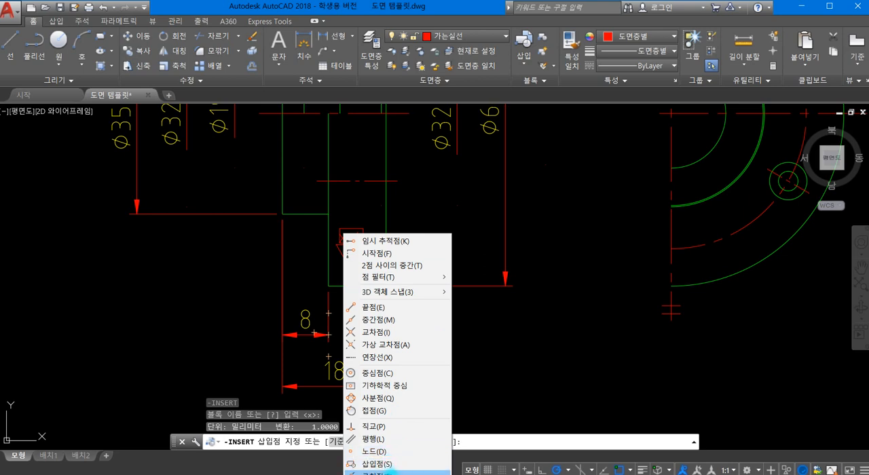
left_click(370, 473)
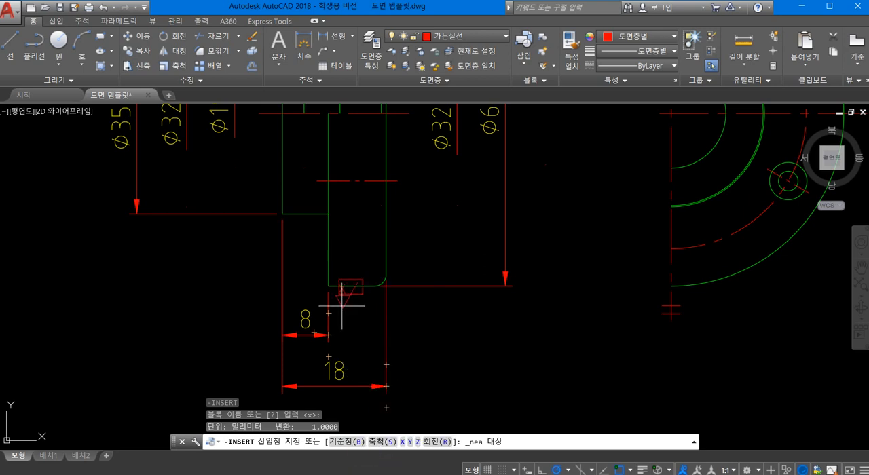
left_click(329, 252)
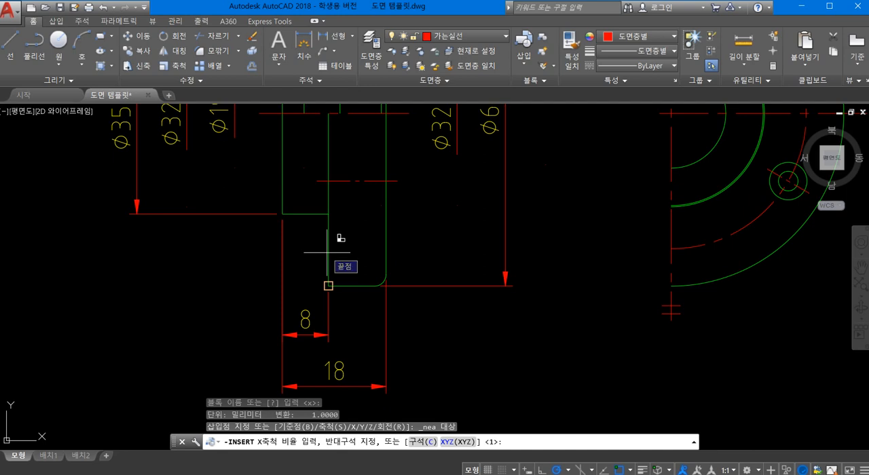
key("Return")
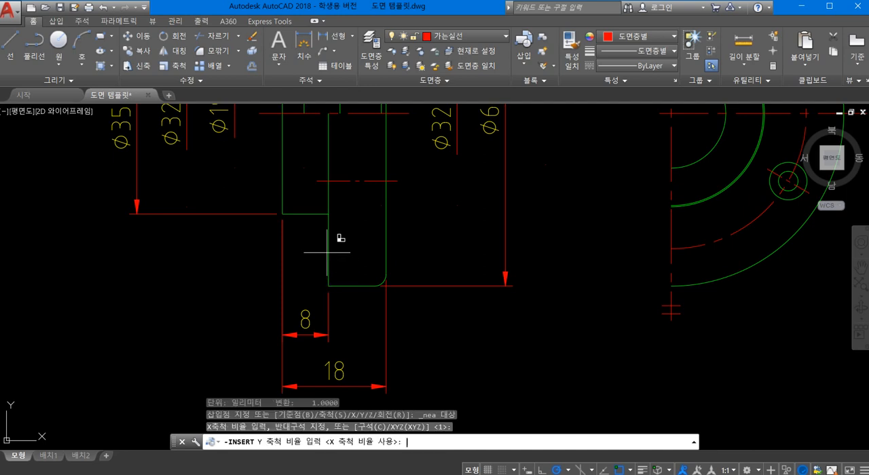
key("Return")
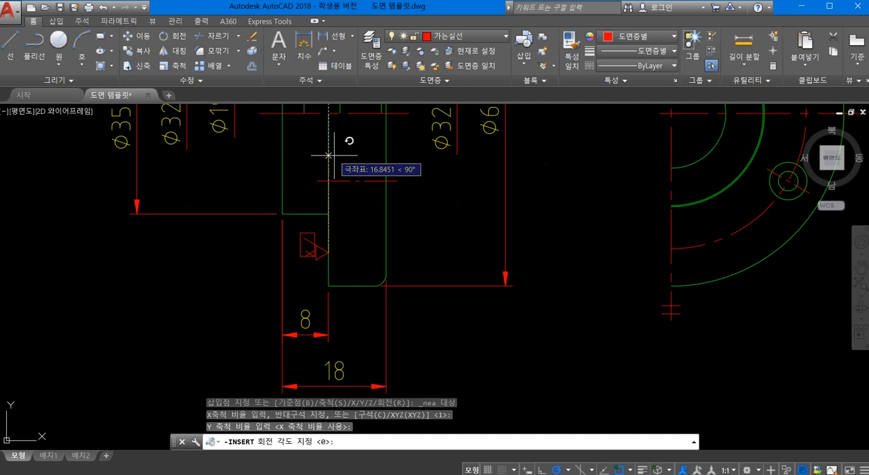
left_click(328, 155)
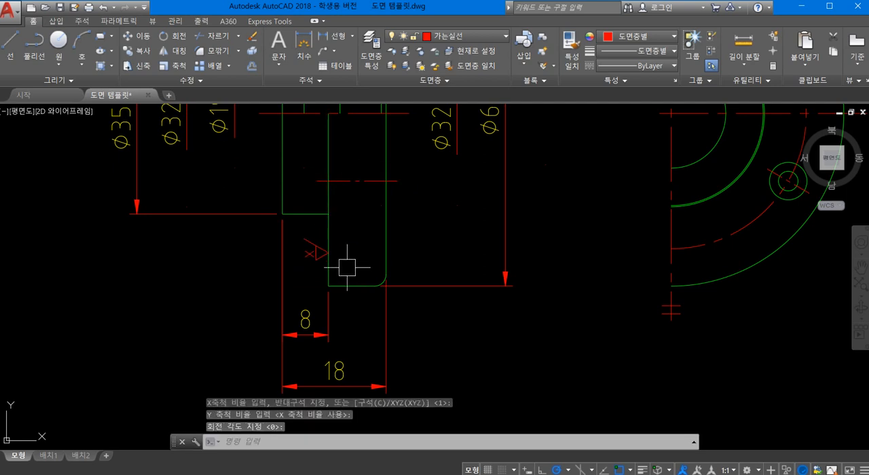
- Draw a small horizontal ellipse in the empty area to the upper left of the section view
scroll(346, 266, "up", 2)
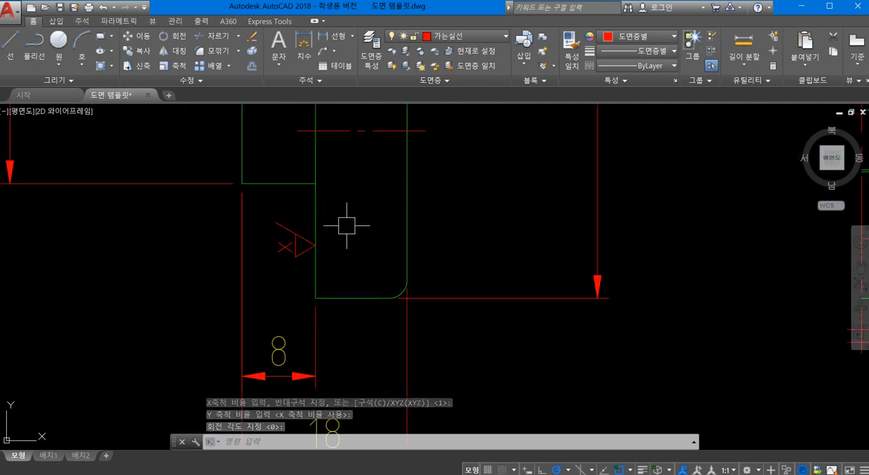
scroll(346, 231, "down", 4)
mouse_move(426, 347)
middle_mouse_down()
mouse_move(420, 371)
mouse_move(384, 373)
mouse_move(373, 356)
middle_mouse_up()
mouse_move(414, 223)
middle_mouse_down()
mouse_move(411, 266)
mouse_move(485, 261)
middle_mouse_up()
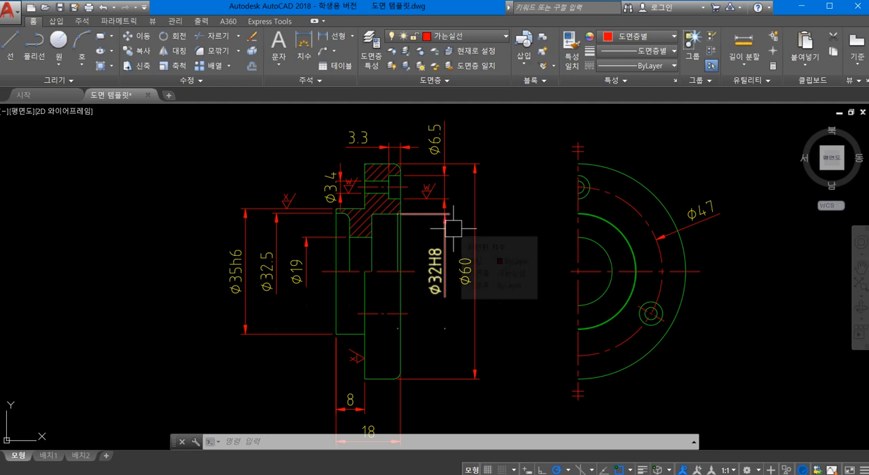
scroll(368, 181, "up", 2)
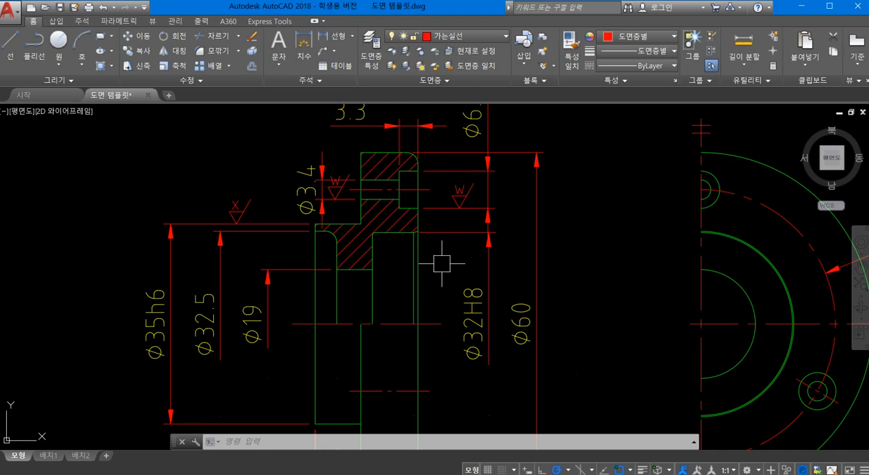
type("E")
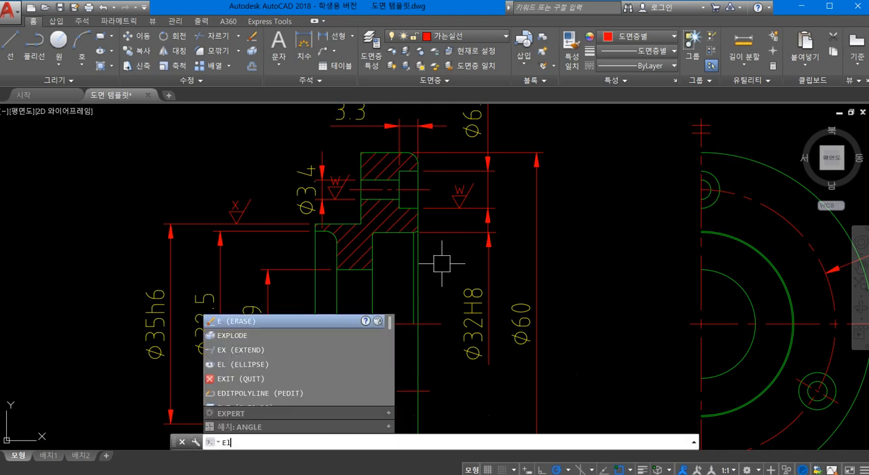
type("l")
key("Return")
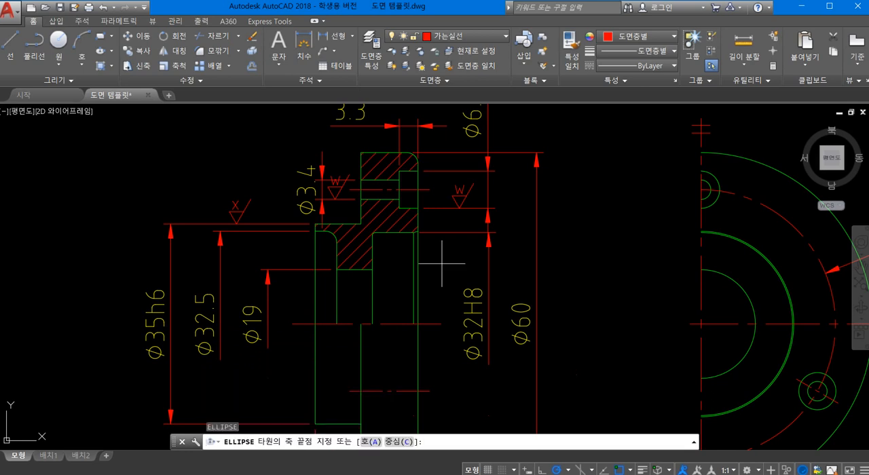
scroll(268, 195, "down", 2)
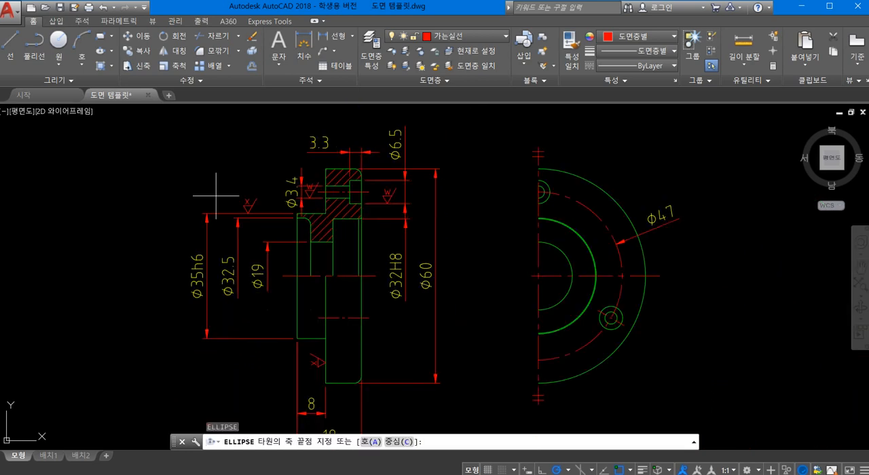
left_click(242, 161)
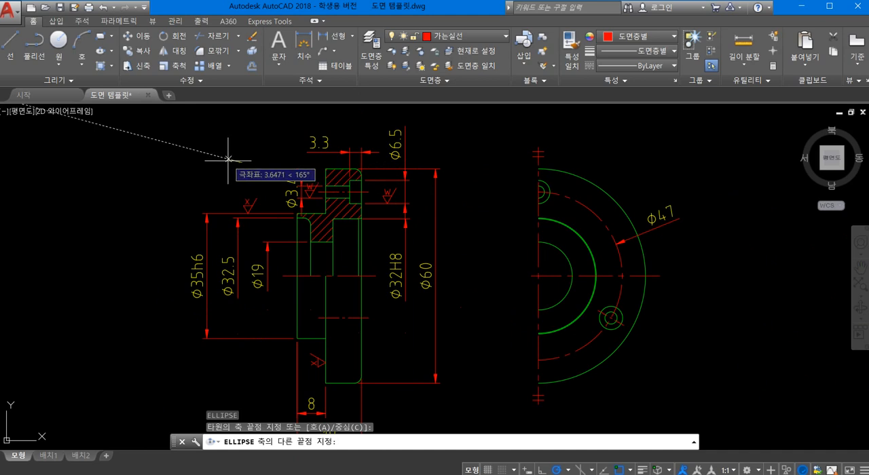
left_click(215, 163)
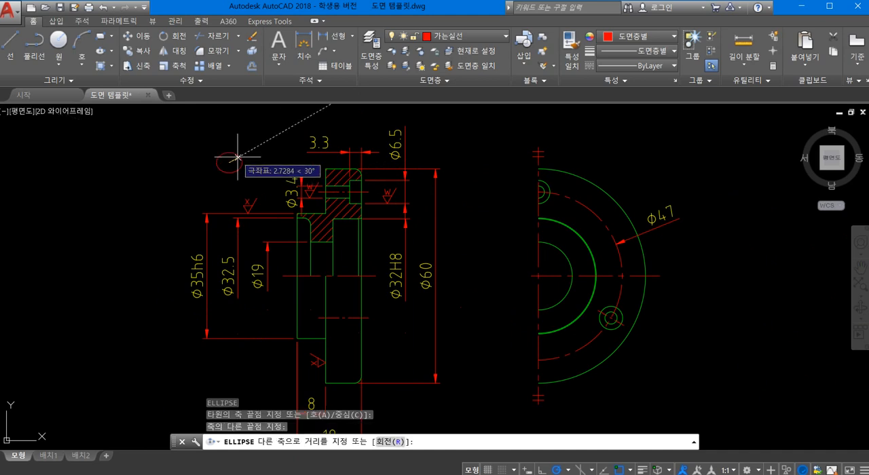
left_click(232, 156)
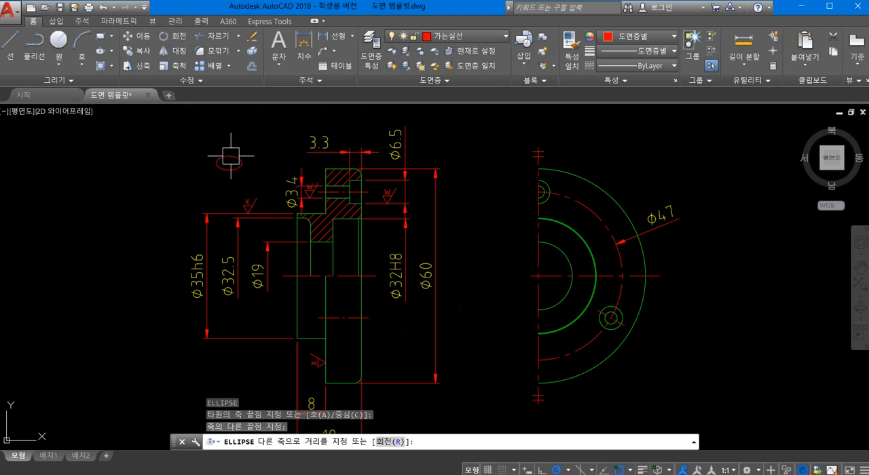
- Move the ellipse onto the upper edge of the Ø32H8 bore and stretch its horizontal axis beyond the flange's right face
scroll(257, 178, "up", 2)
scroll(256, 178, "up", 2)
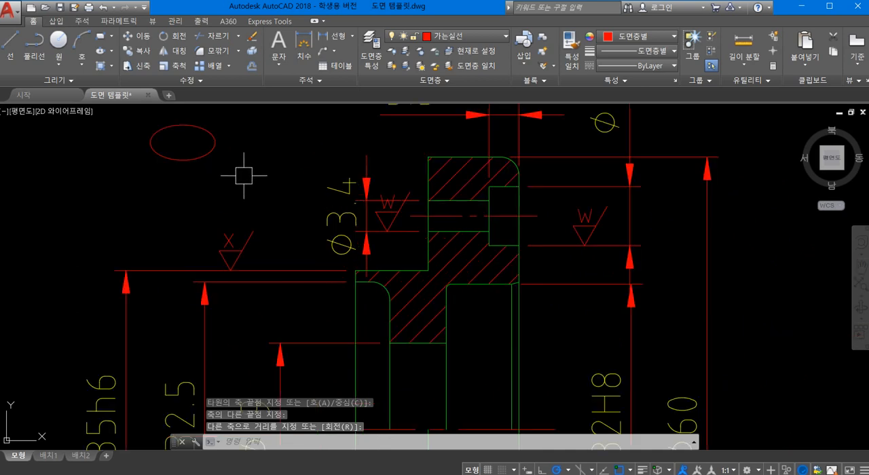
left_click(199, 165)
left_click_drag(201, 159, 503, 309)
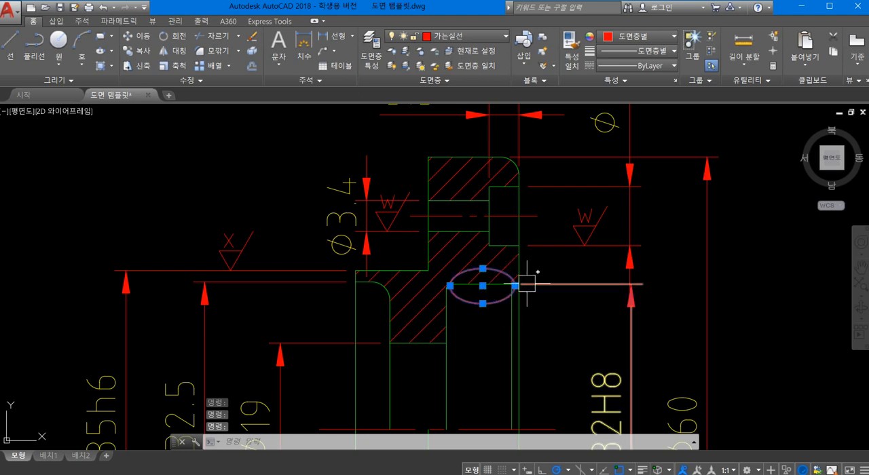
left_click(515, 286)
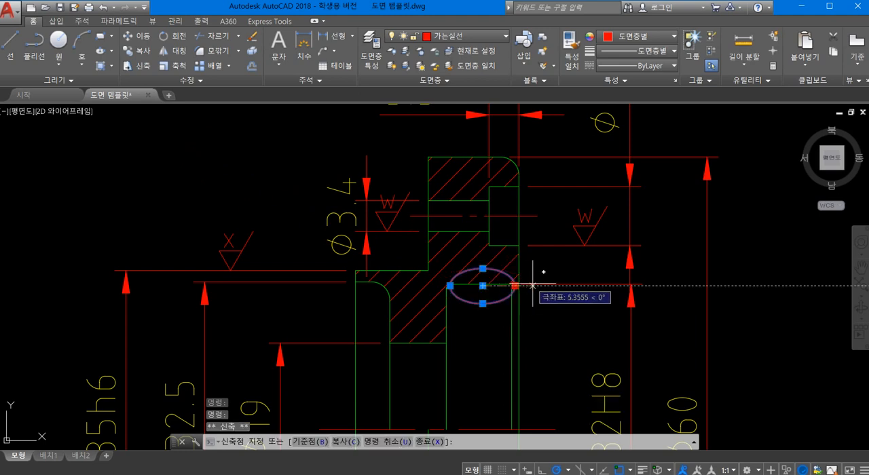
left_click(536, 293)
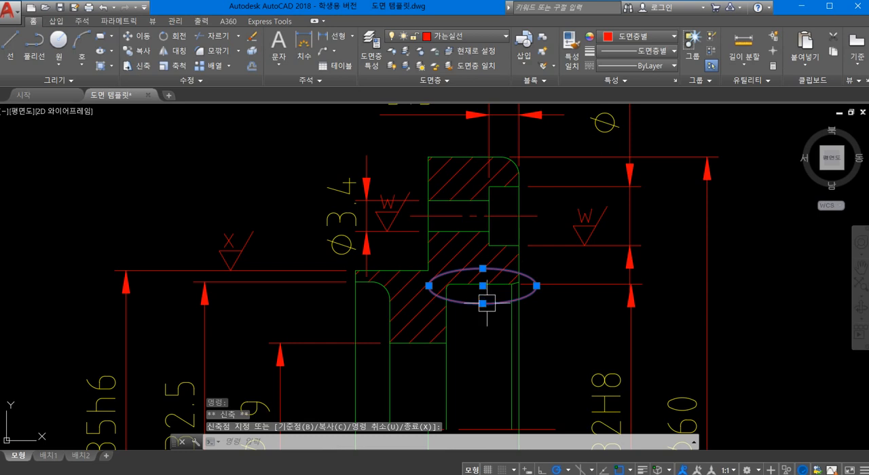
left_click(487, 303)
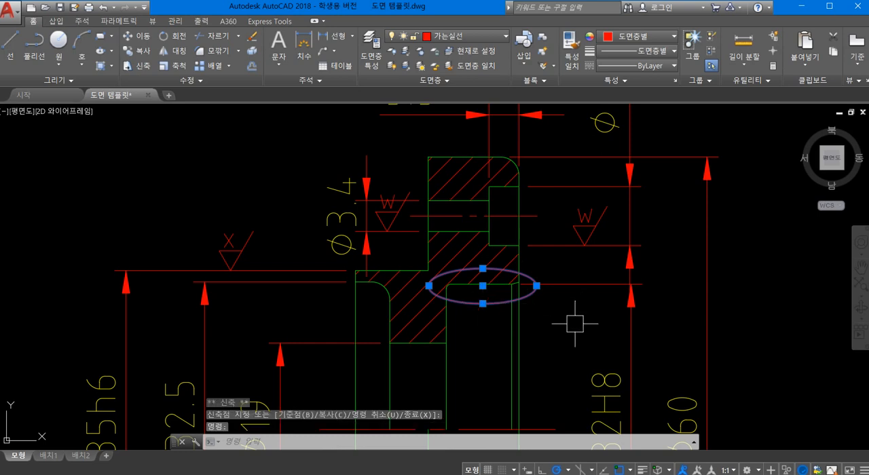
key("Escape")
scroll(441, 285, "down", 4)
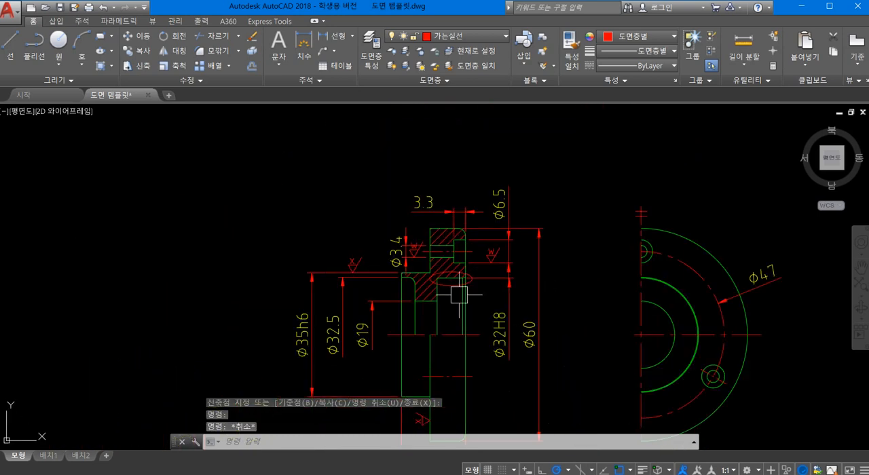
- Copy the upper section portion enclosed by a window, including the ellipse, into the empty area right of the sheet border
type("co")
key("Return")
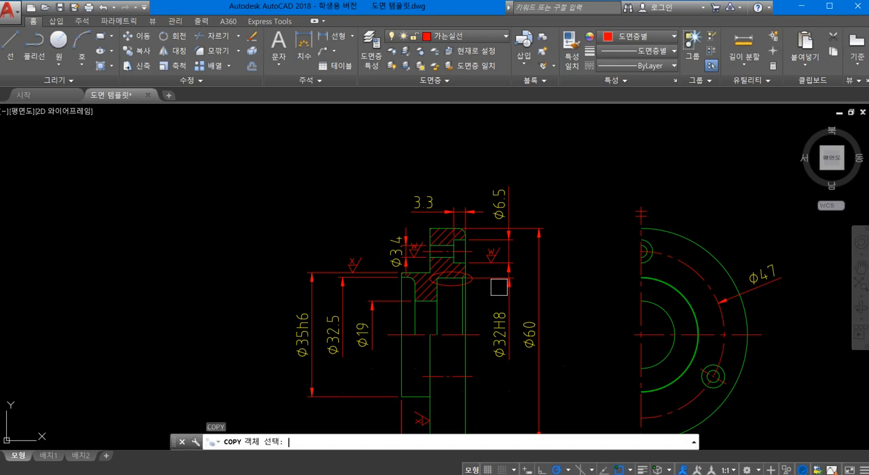
left_click(359, 186)
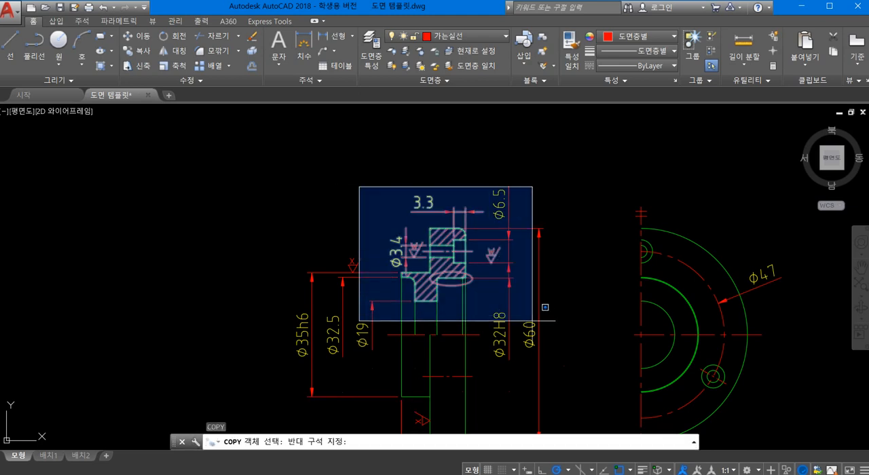
left_click(555, 325)
key("Return")
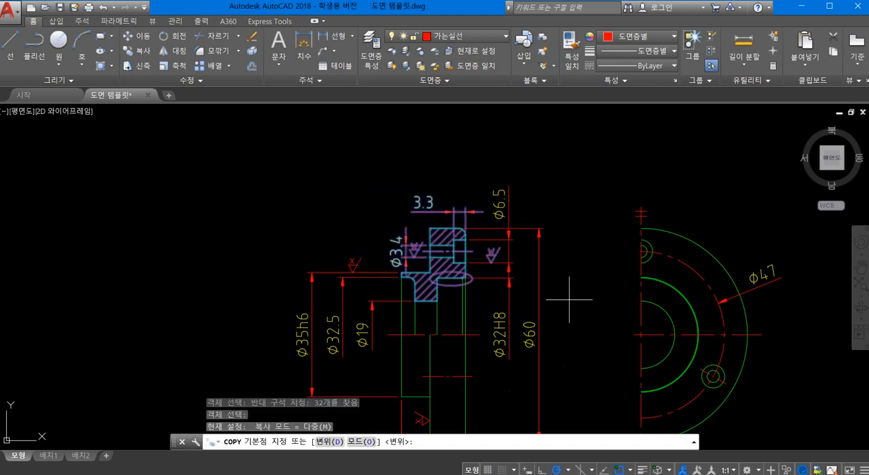
left_click(463, 284)
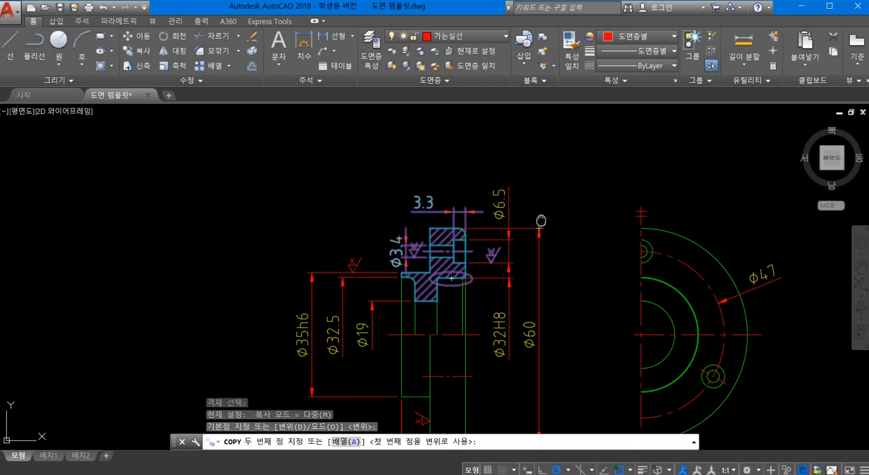
middle_click_drag(562, 165, 0, 224)
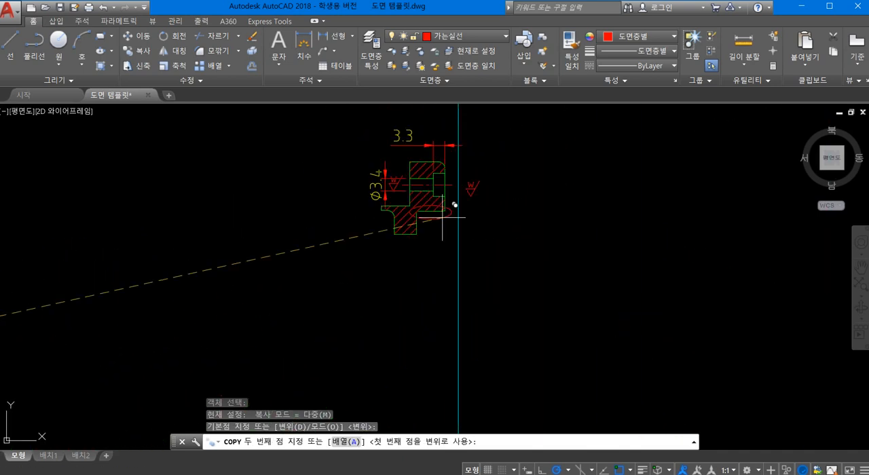
scroll(271, 238, "down", 4)
left_click(465, 237)
scroll(508, 231, "up", 4)
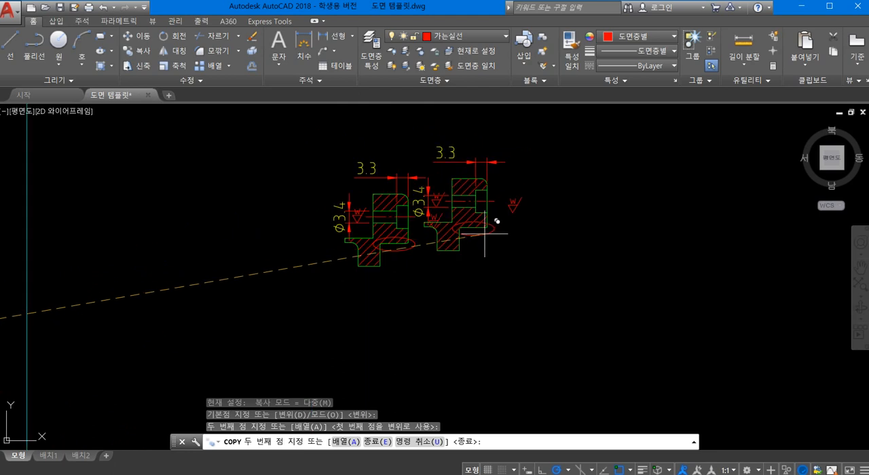
key("Return")
- Delete the "w" surface roughness symbol beside the right face of the copied section
scroll(443, 247, "up", 4)
middle_click_drag(444, 255, 618, 303)
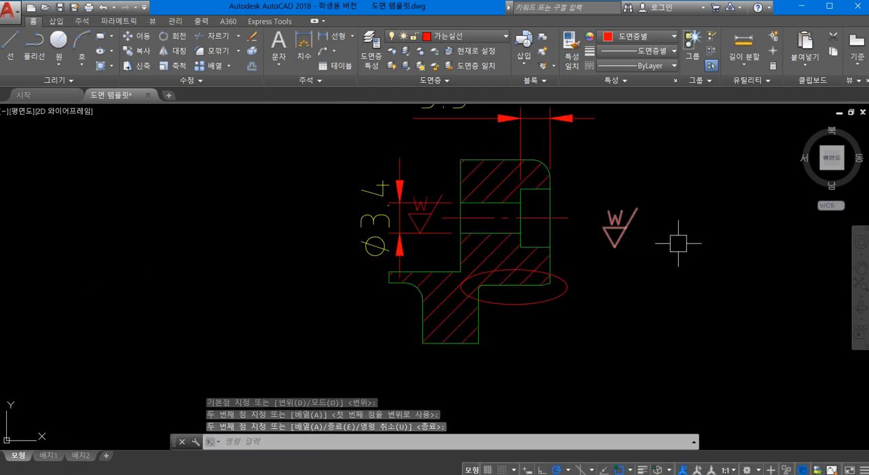
left_click(675, 268)
left_click(615, 201)
key("Delete")
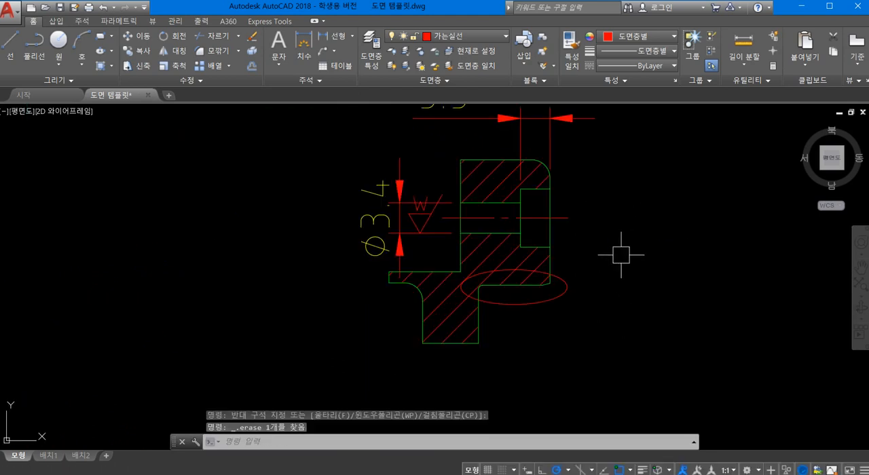
- Trim the copied section's hatch and outlines at the ellipse, keeping the portion inside it
type("ㅌr")
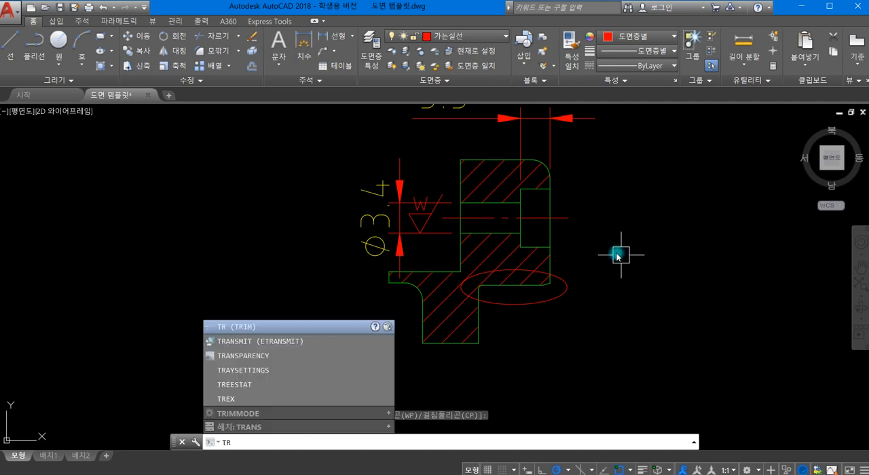
key("Return")
key("Return")
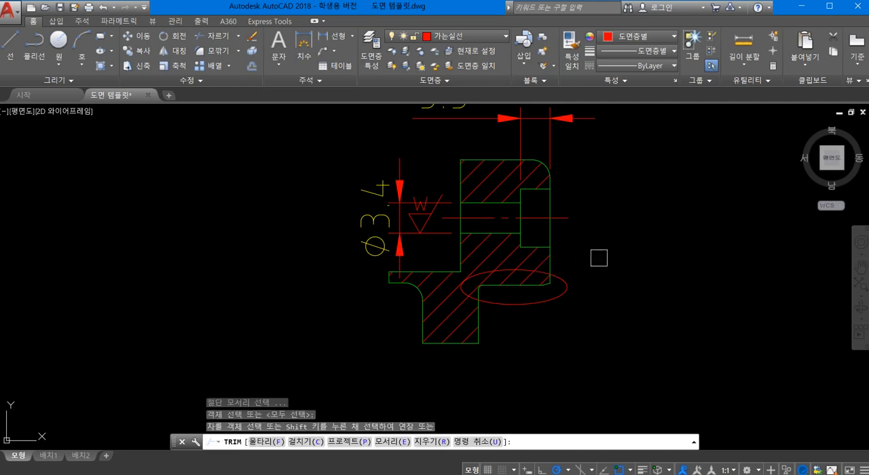
left_click(598, 258)
left_click(359, 169)
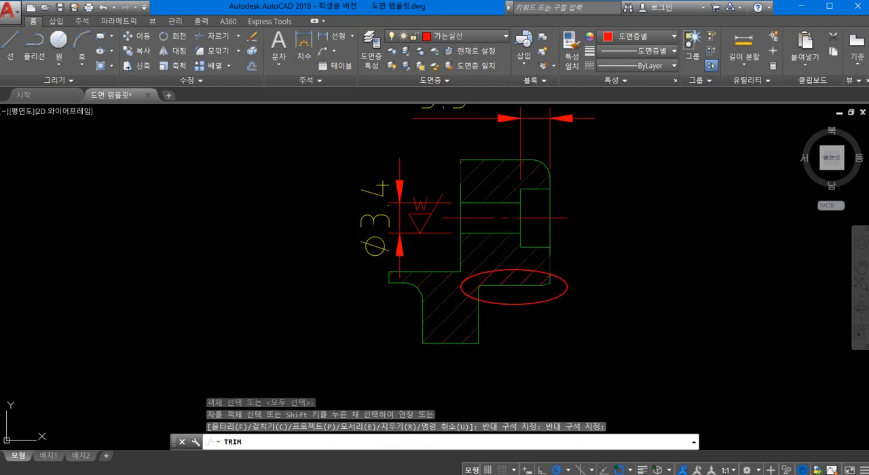
left_click(418, 297)
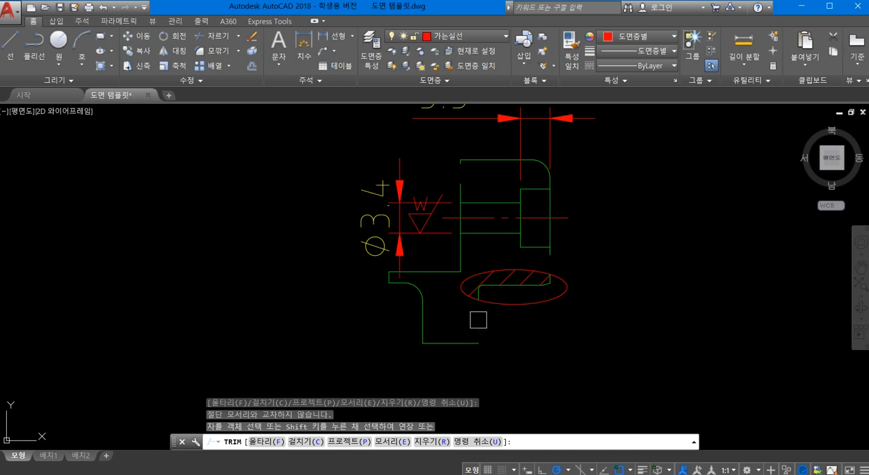
left_click(496, 370)
left_click(395, 331)
scroll(519, 287, "up", 2)
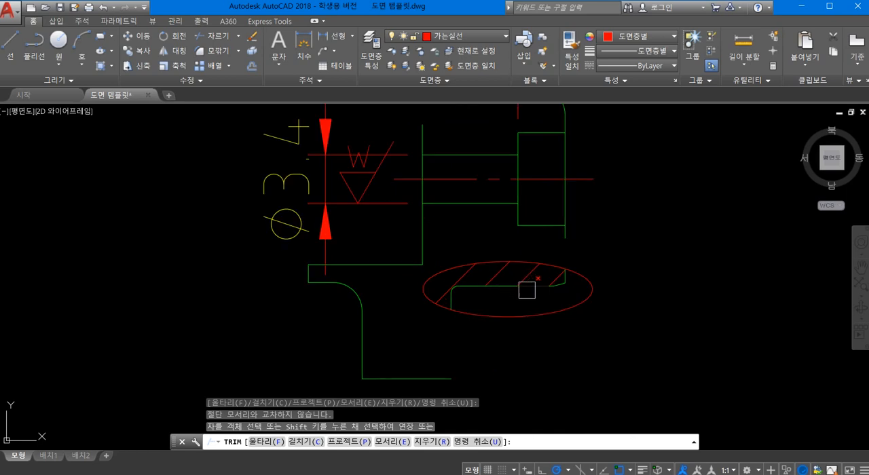
scroll(584, 297, "up", 1)
scroll(605, 294, "down", 3)
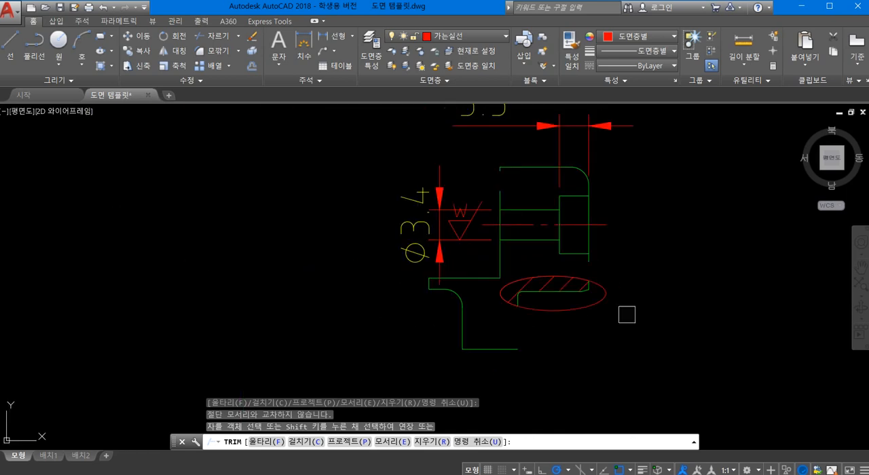
key("Escape")
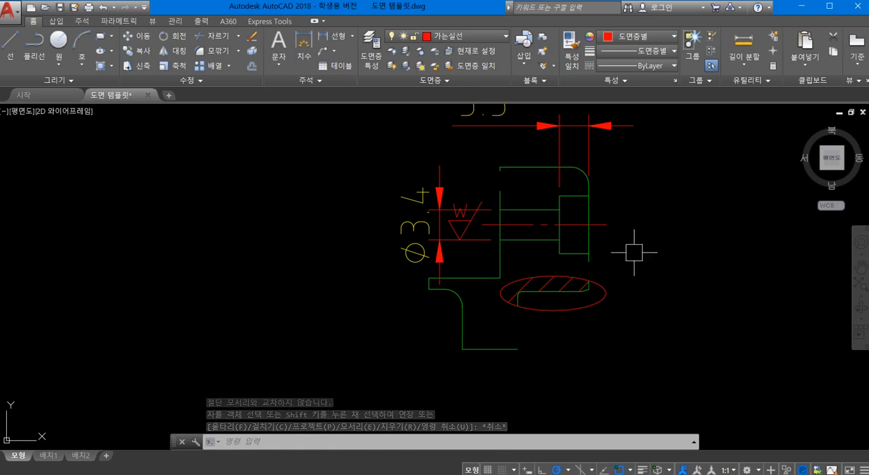
- Delete the 3.3 and Ø3.4 dimensions, the remaining roughness symbol, the centre line and the adjoining hole outlines from the copy
left_click(636, 292)
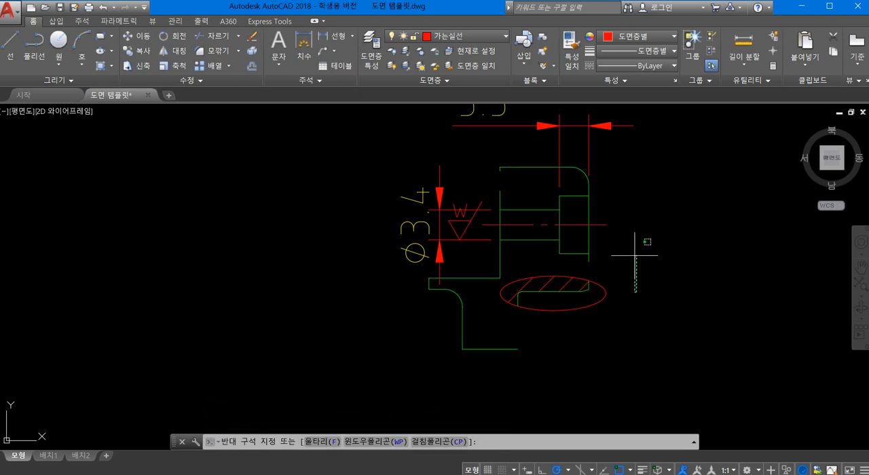
left_click(767, 239)
left_click(683, 237)
left_click(396, 175)
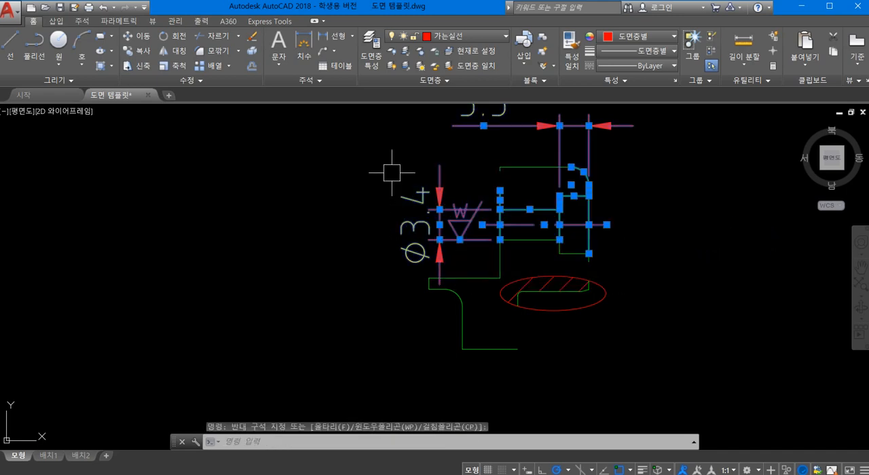
key("Delete")
- Delete all leftover outline segments outside the ellipse, below, above and to the left of it
left_click(528, 368)
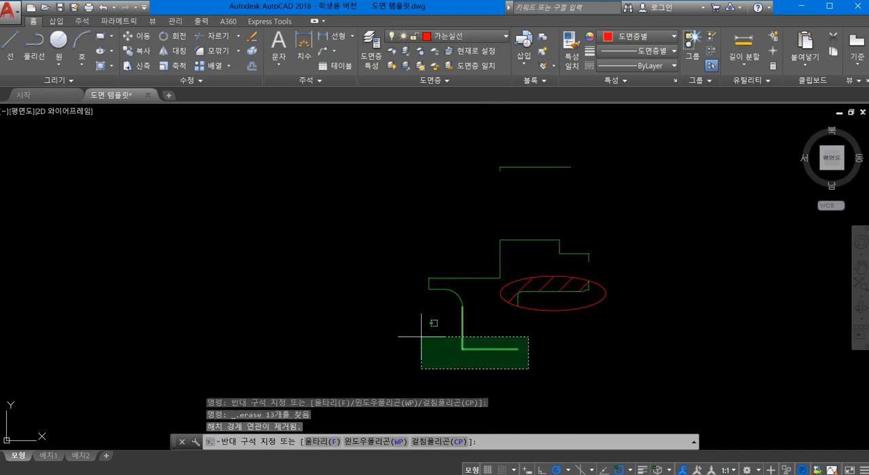
left_click(421, 336)
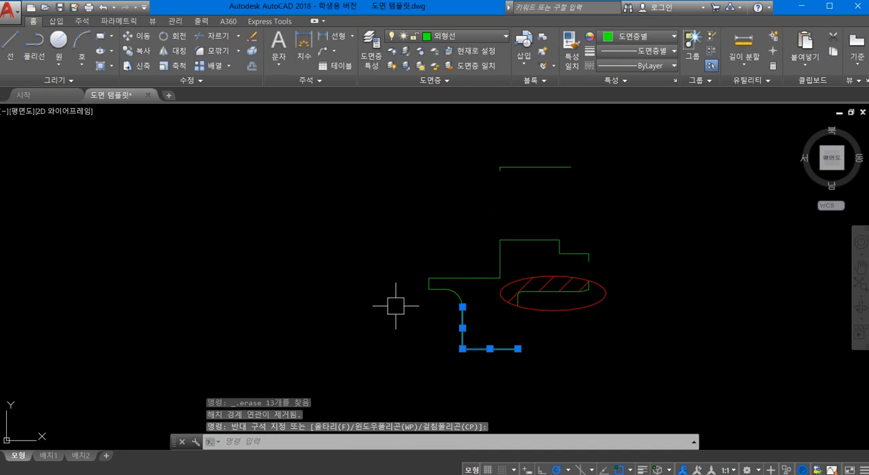
key("Escape")
left_click(530, 369)
left_click(417, 325)
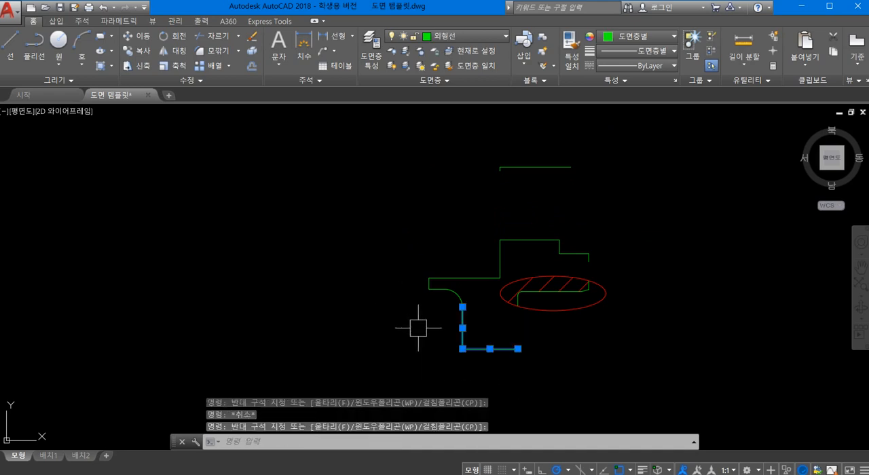
key("Delete")
left_click(632, 259)
left_click(469, 141)
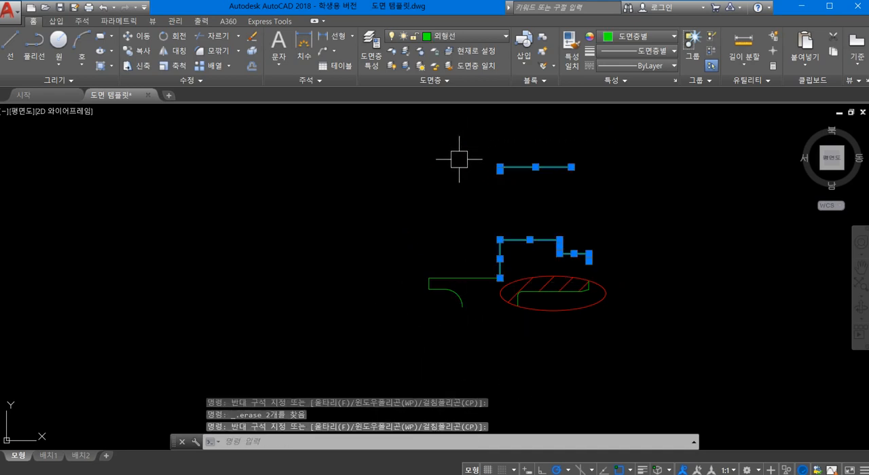
key("Delete")
left_click(474, 333)
left_click(429, 249)
key("Delete")
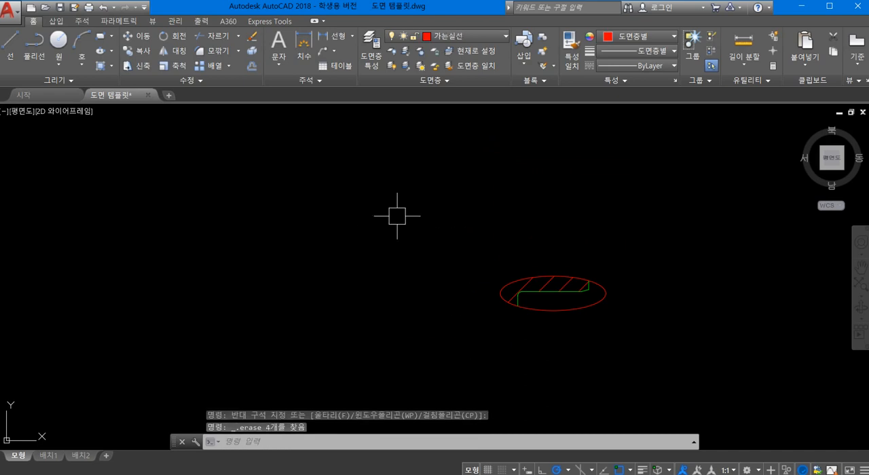
- Set 외형선 as the current layer and draw a vertical line from the chamfer's inner end down to the ellipse
scroll(587, 312, "up", 4)
scroll(584, 310, "up", 2)
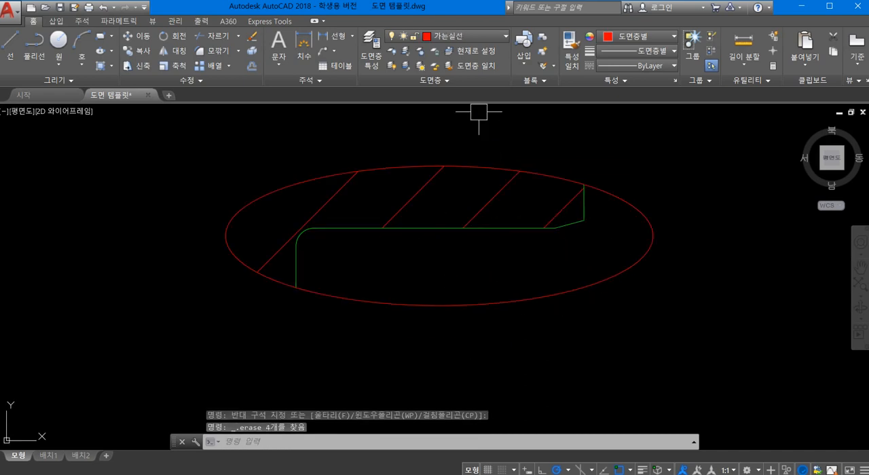
left_click(438, 36)
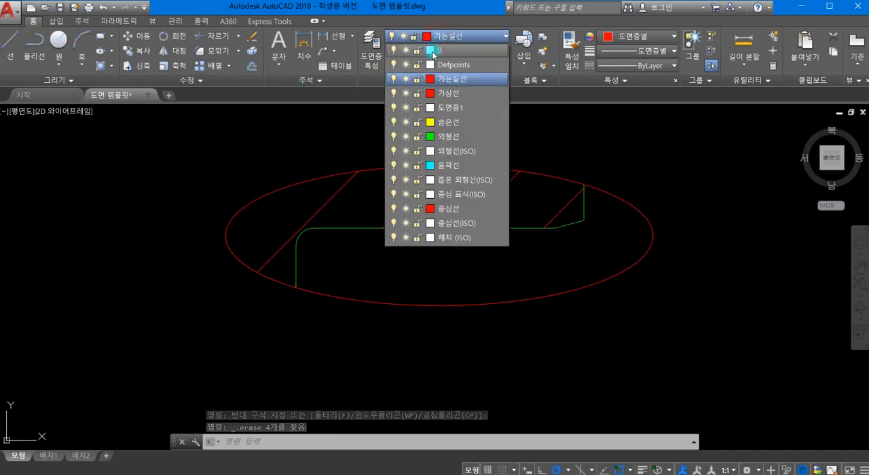
left_click(445, 137)
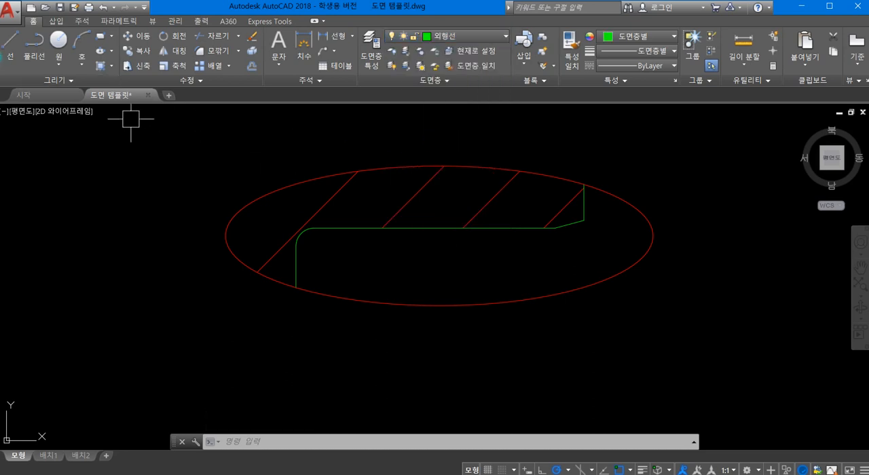
left_click(9, 47)
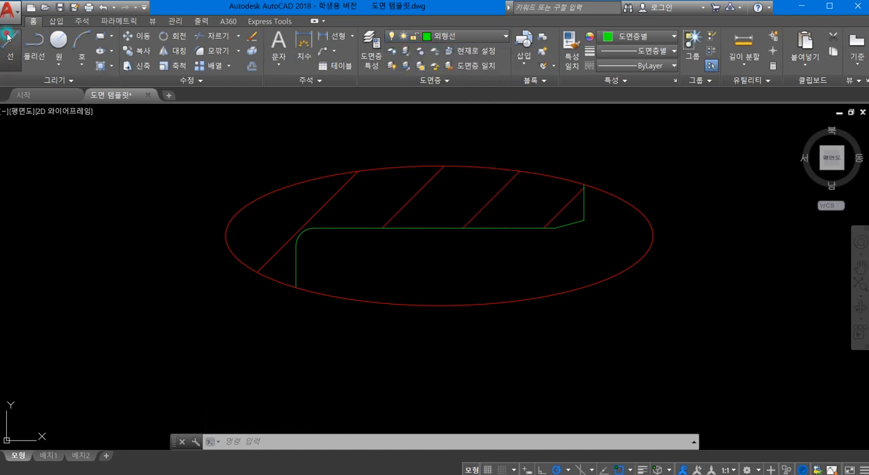
left_click(556, 227)
left_click(555, 294)
key("Return")
key("Return")
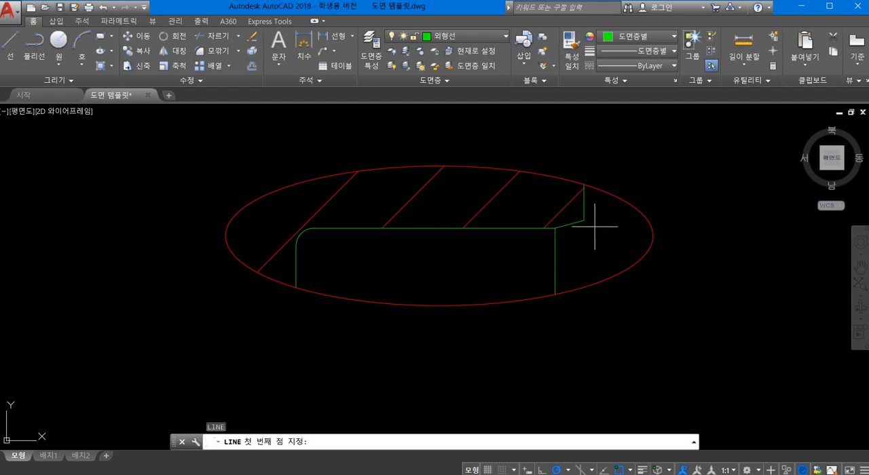
- Draw another vertical line from the chamfer's outer end on the flange face down to the ellipse
left_click(584, 221)
left_click(583, 288)
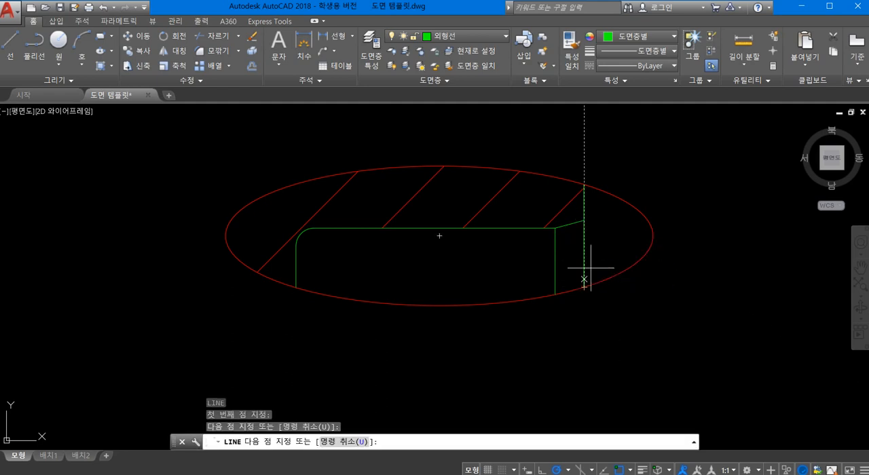
key("Return")
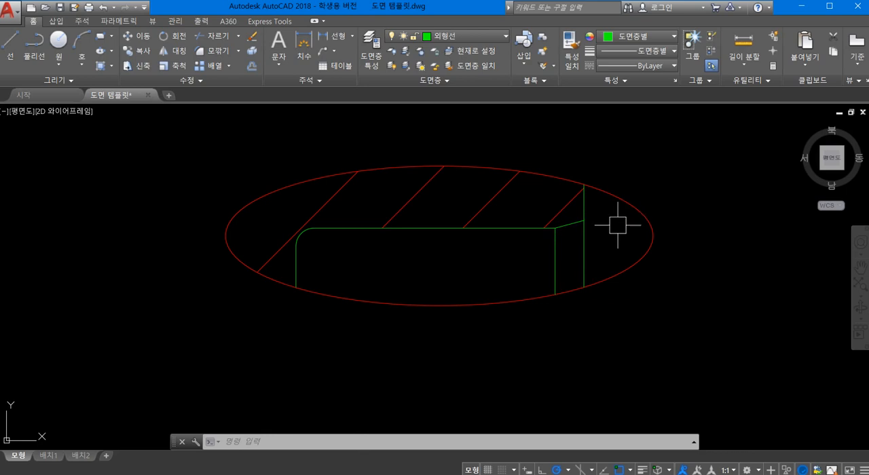
- Scale the whole elliptical detail by a factor of 2 about the ellipse's left quadrant point
type("d")
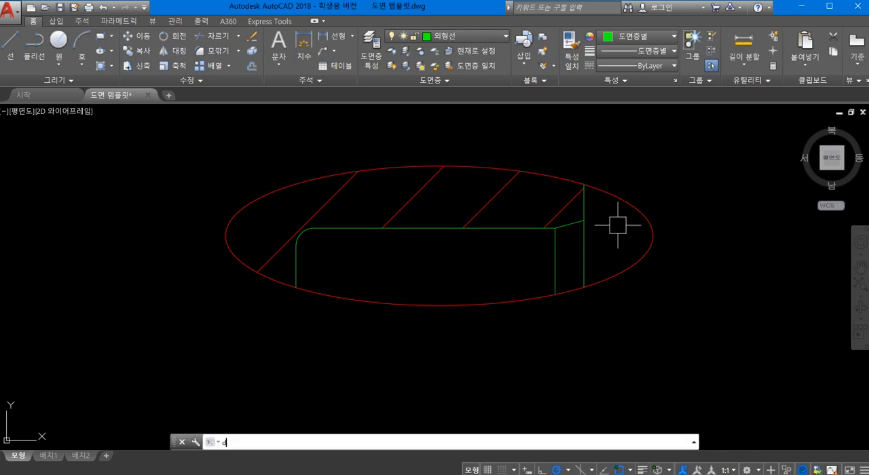
key("BackSpace")
key("Return")
scroll(618, 225, "down", 6)
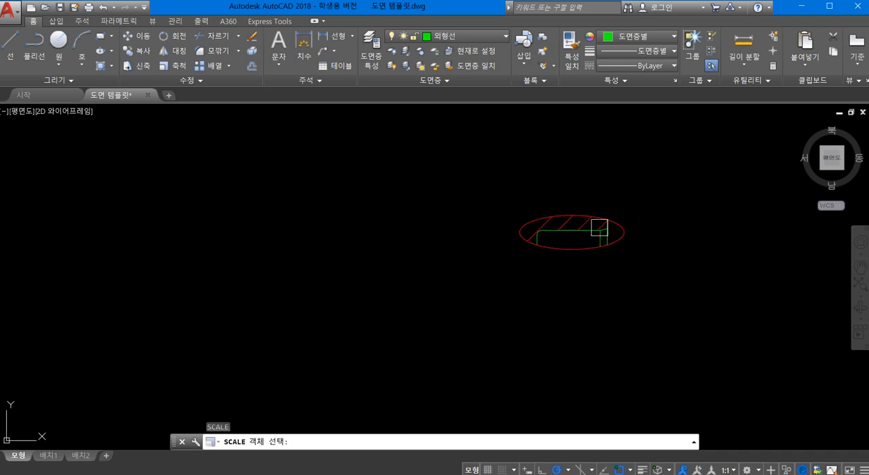
left_click(482, 191)
left_click(702, 299)
key("Return")
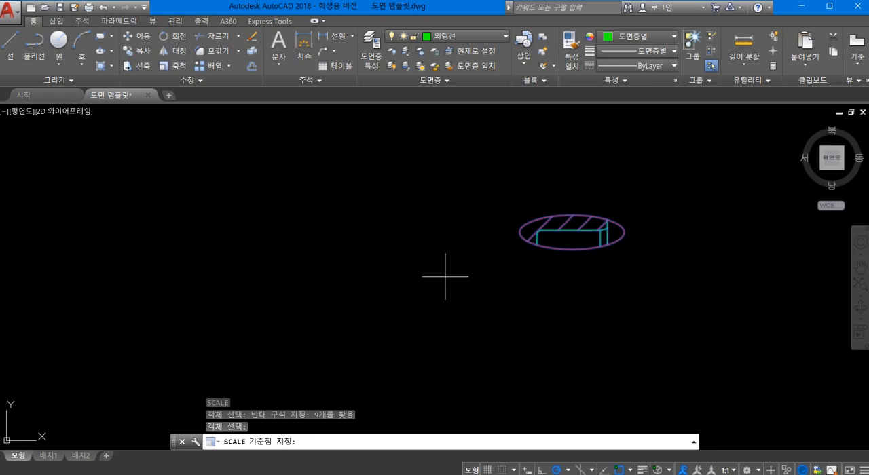
left_click(520, 232)
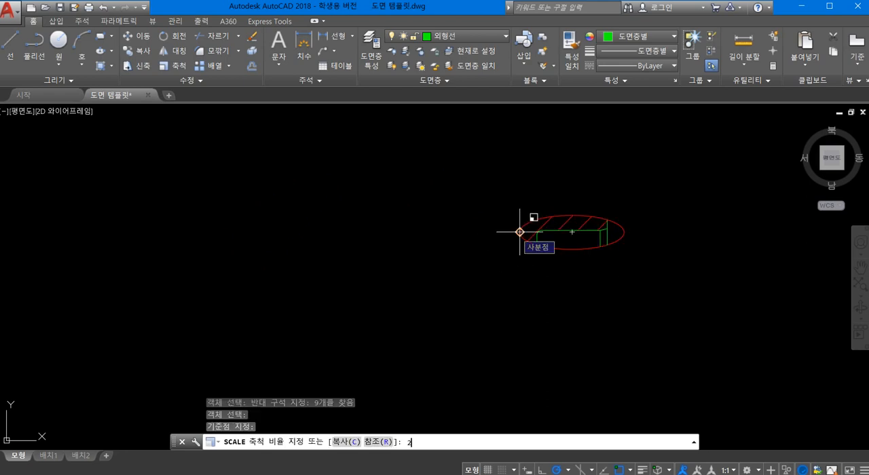
key("Return")
- Start an angular dimension between the chamfer line and the horizontal bore edge in the enlarged detail
scroll(517, 232, "down", 4)
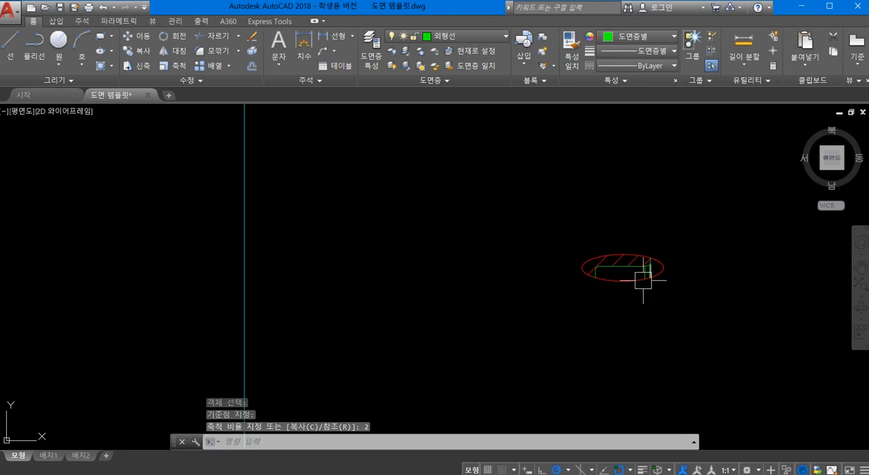
middle_click_drag(643, 278, 369, 233)
scroll(368, 233, "up", 4)
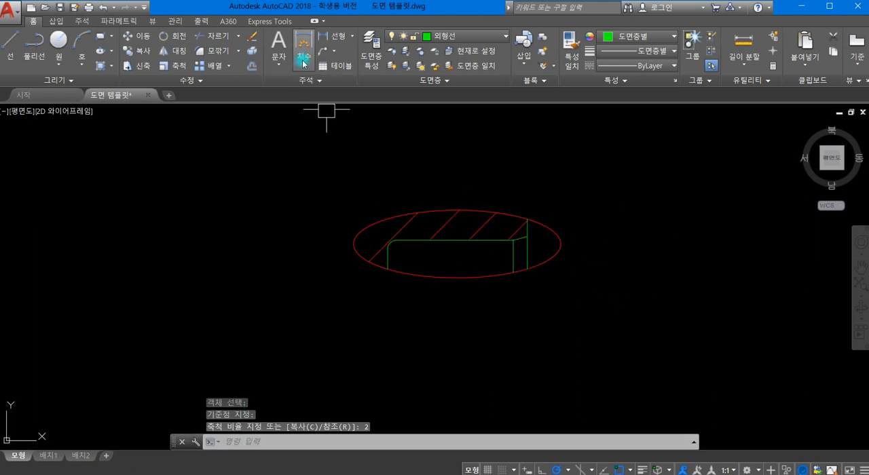
left_click(351, 41)
left_click(353, 105)
scroll(522, 252, "up", 5)
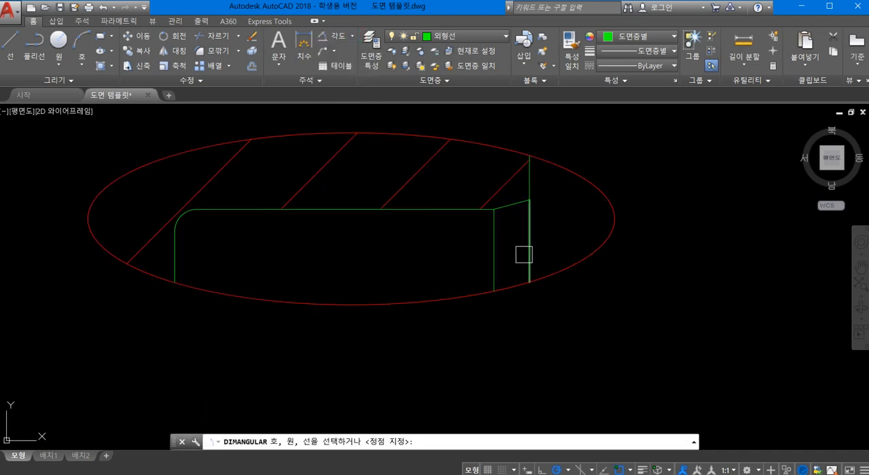
left_click(507, 196)
left_click(454, 199)
scroll(650, 188, "down", 6)
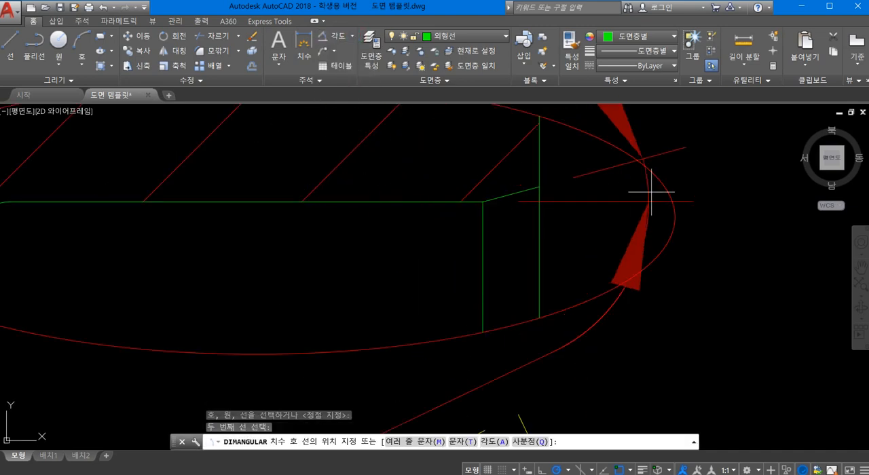
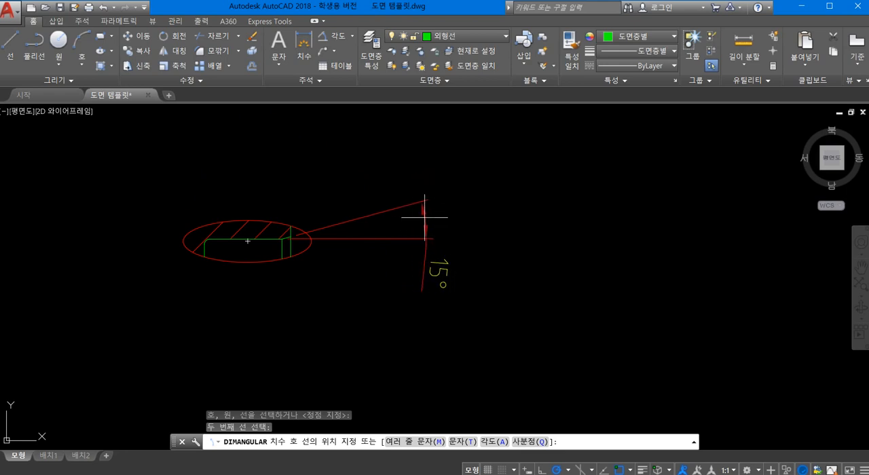
- Place the angular dimension outside the ellipse beside the chamfer and add a horizontal linear dimension of the chamfer width below the ellipse
left_click(441, 227)
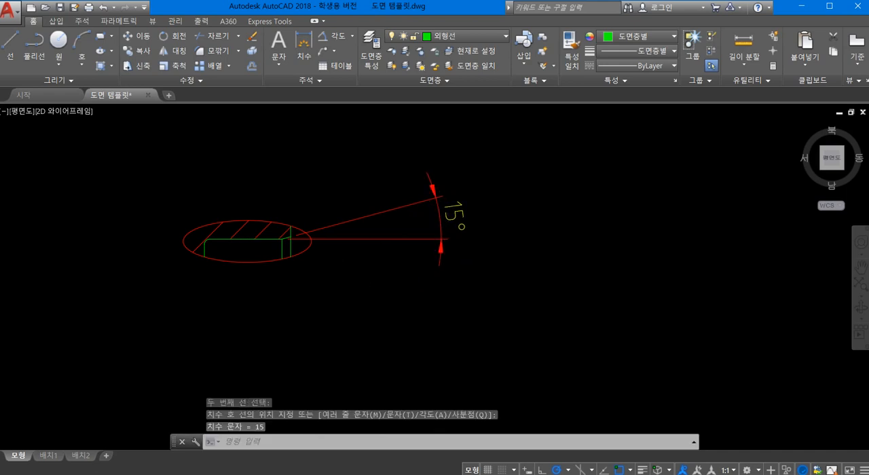
middle_click_drag(348, 268, 465, 260)
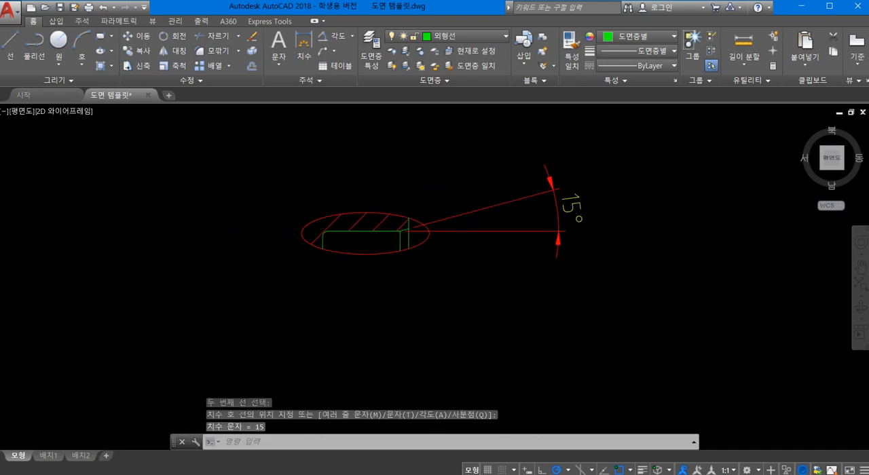
scroll(438, 275, "up", 4)
left_click(352, 36)
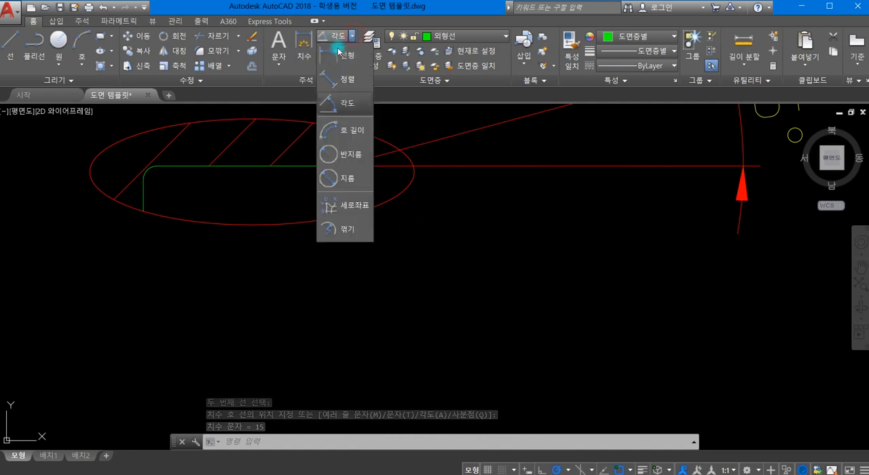
left_click(343, 55)
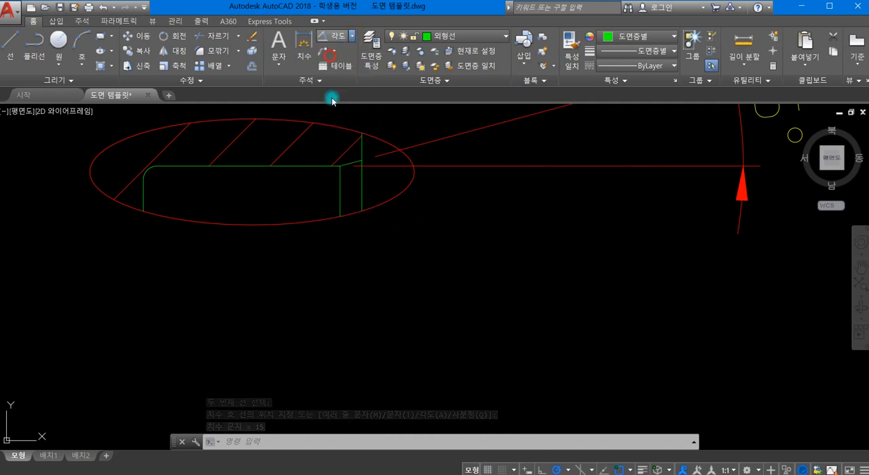
left_click(340, 216)
left_click(361, 211)
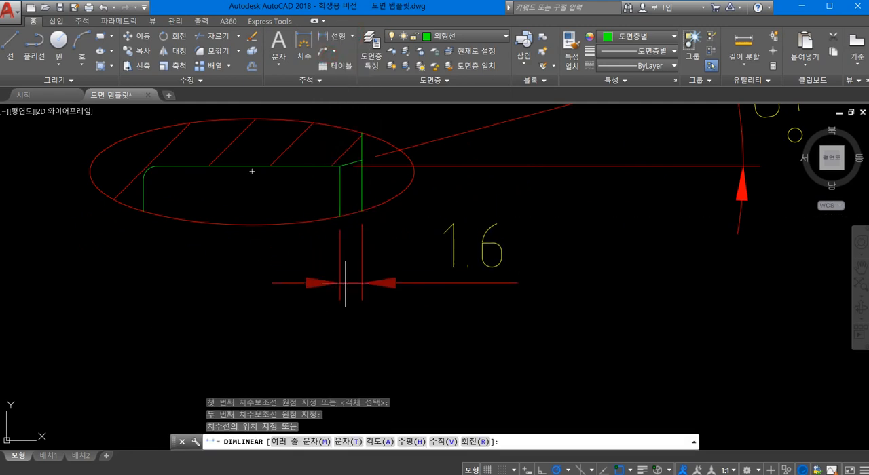
left_click(342, 303)
middle_click_drag(395, 227, 563, 214)
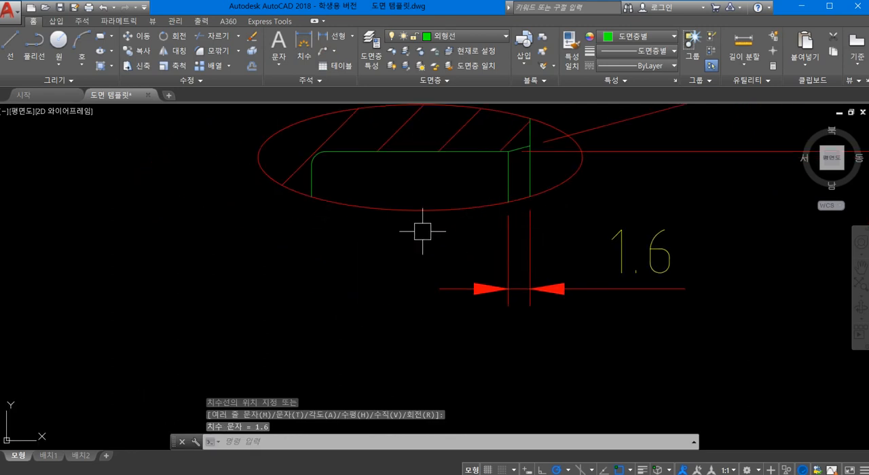
- Add a radius dimension to the rounded corner of the enlarged detail, placing its text outside above the ellipse
left_click(351, 37)
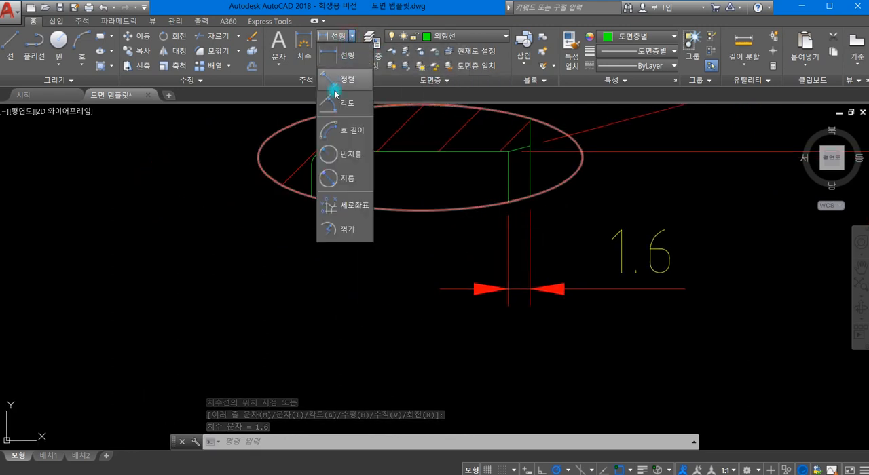
left_click(345, 156)
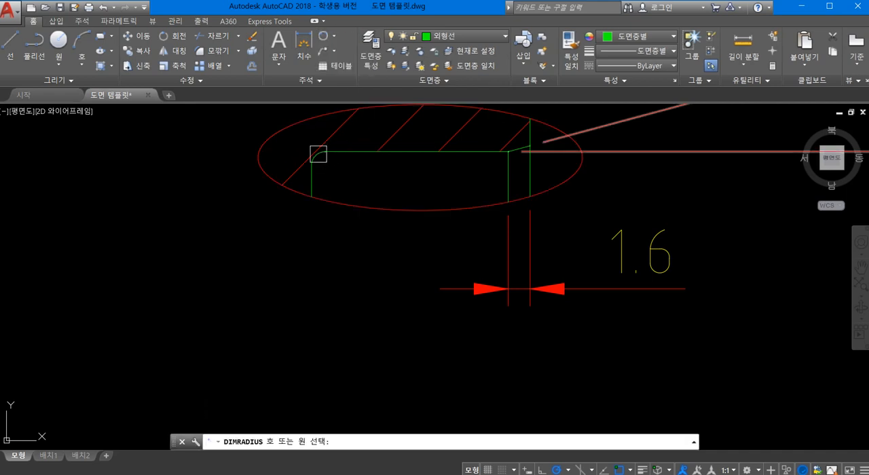
left_click(318, 155)
middle_click_drag(324, 221, 397, 360)
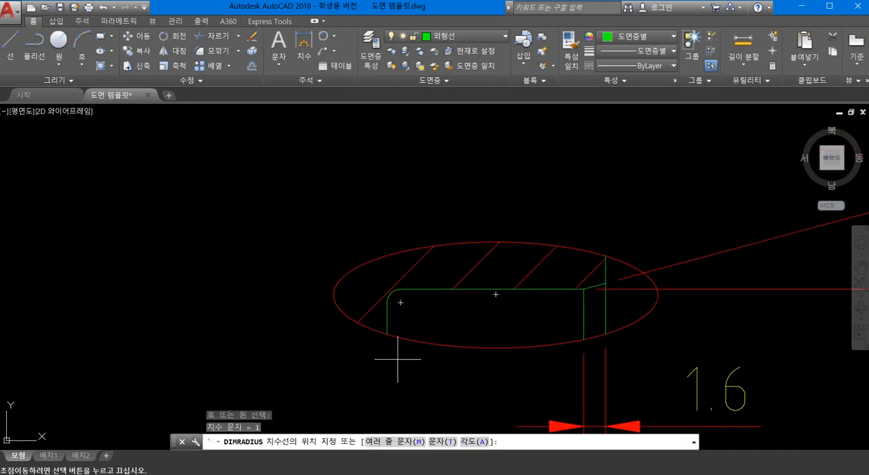
left_click(403, 175)
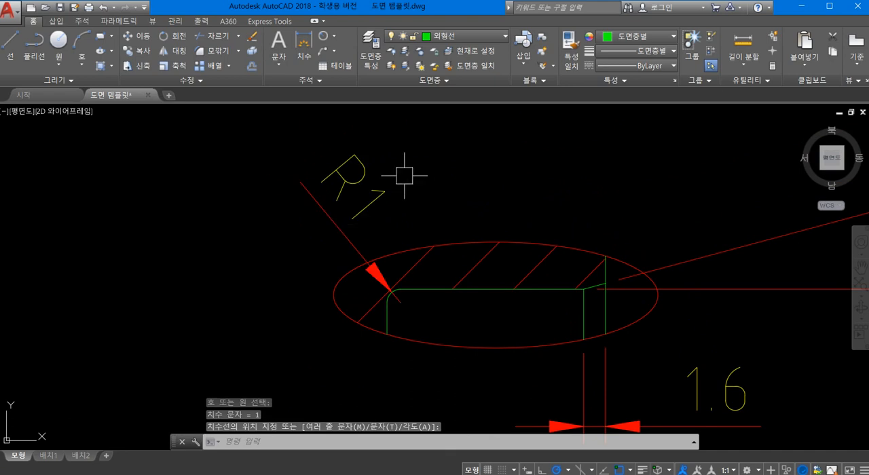
scroll(309, 207, "down", 4)
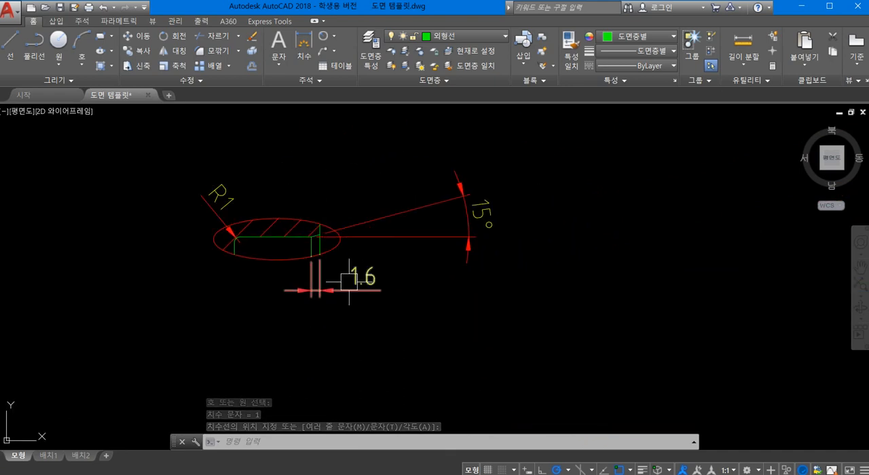
- Set the linear dimension scale of the corner radius and chamfer width dimensions to 0.5
left_click(219, 193)
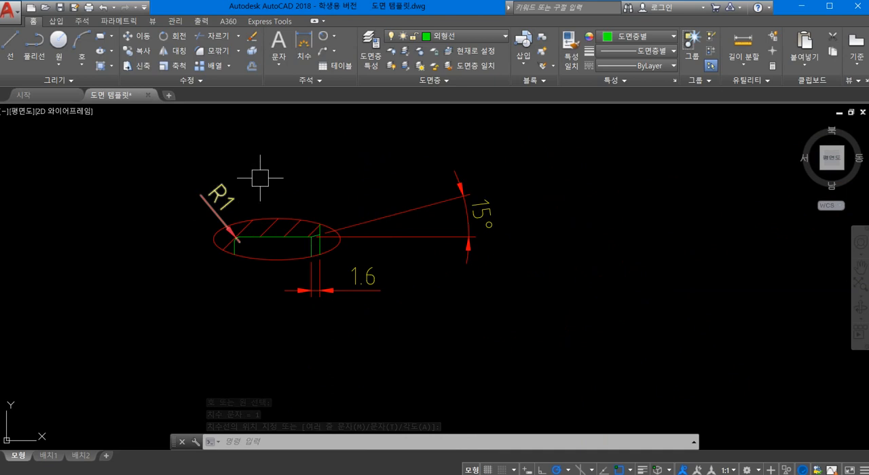
left_click(220, 184)
left_click(354, 278)
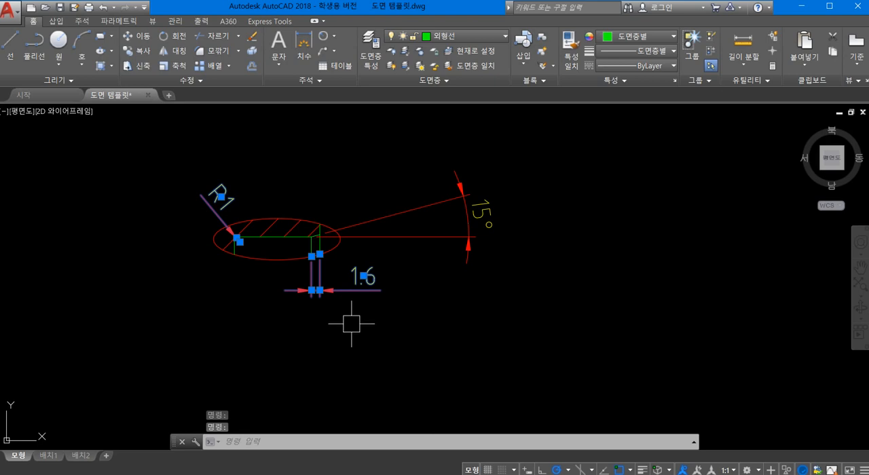
type("PR")
key("Return")
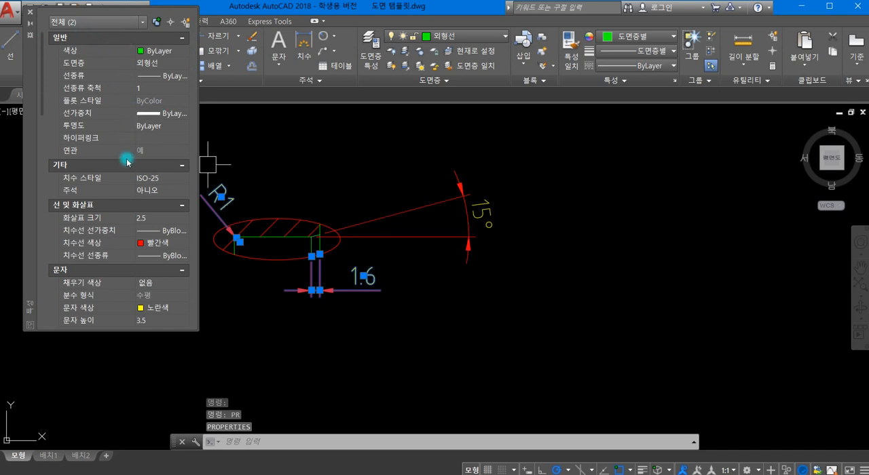
scroll(127, 162, "down", 8)
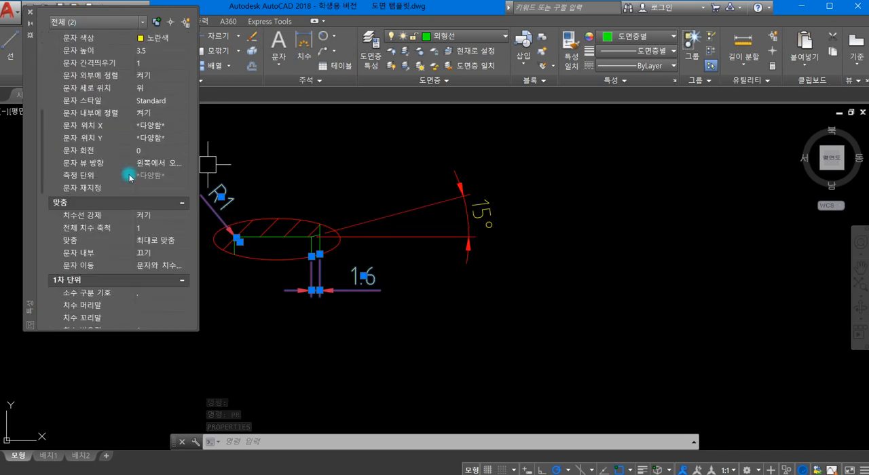
scroll(130, 184, "down", 3)
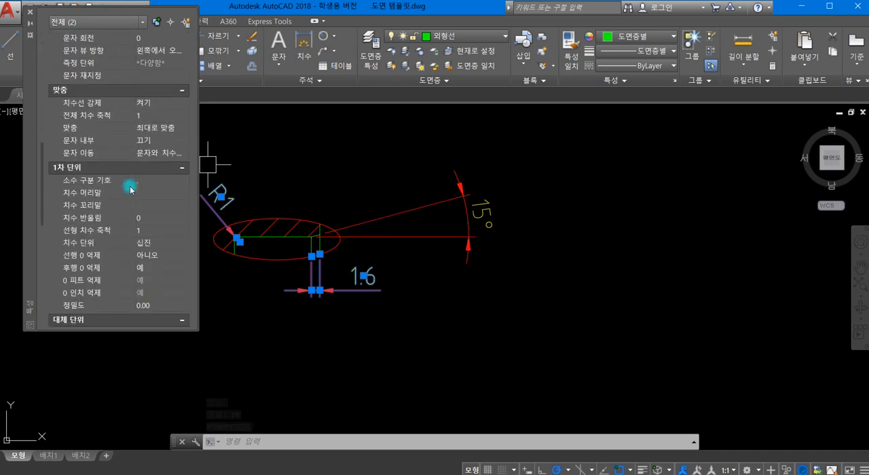
left_click(136, 231)
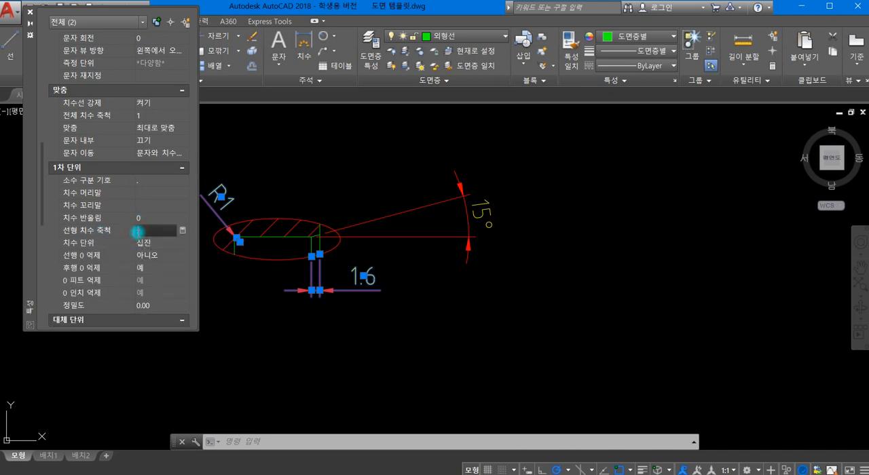
left_click(138, 233)
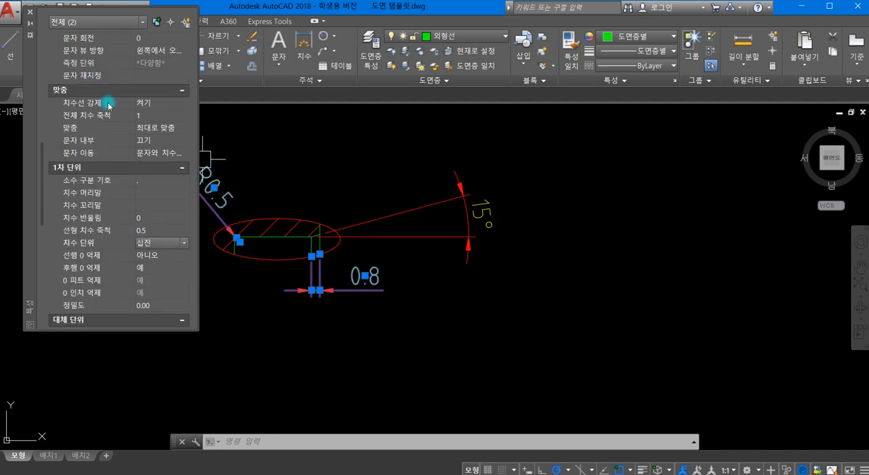
left_click(30, 14)
- Insert block xx at the midpoint of the 15° dimension's sloping extension line, at scale 1 and rotated along that line
scroll(304, 213, "down", 2)
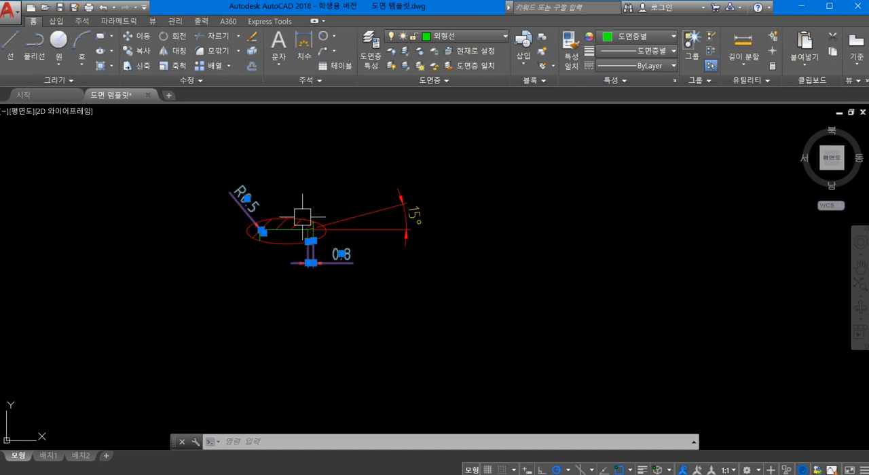
scroll(341, 232, "up", 2)
scroll(367, 245, "down", 1)
scroll(366, 245, "up", 3)
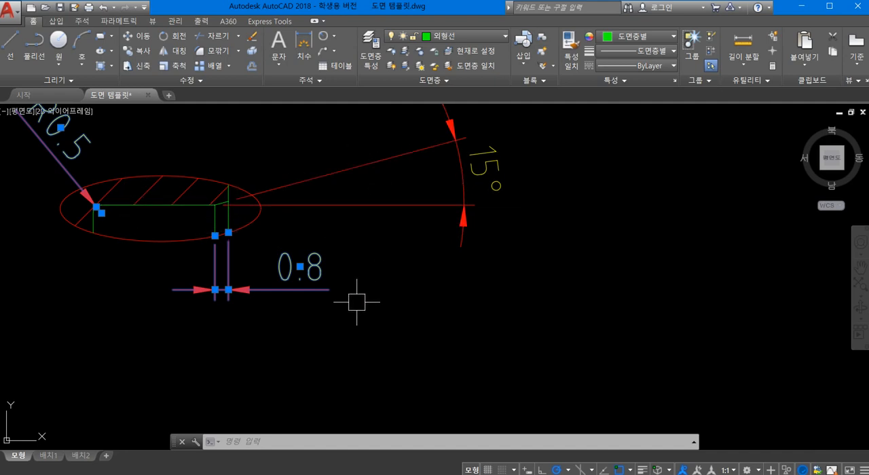
type("-i")
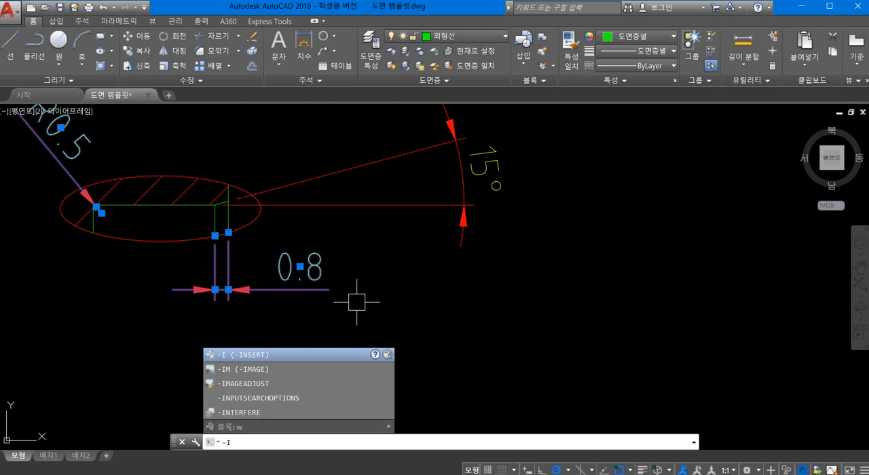
key("Return")
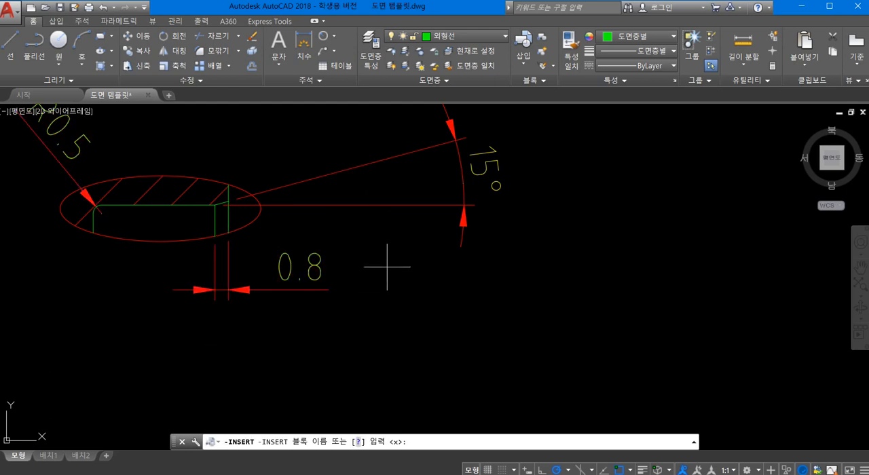
type("xx")
key("Return")
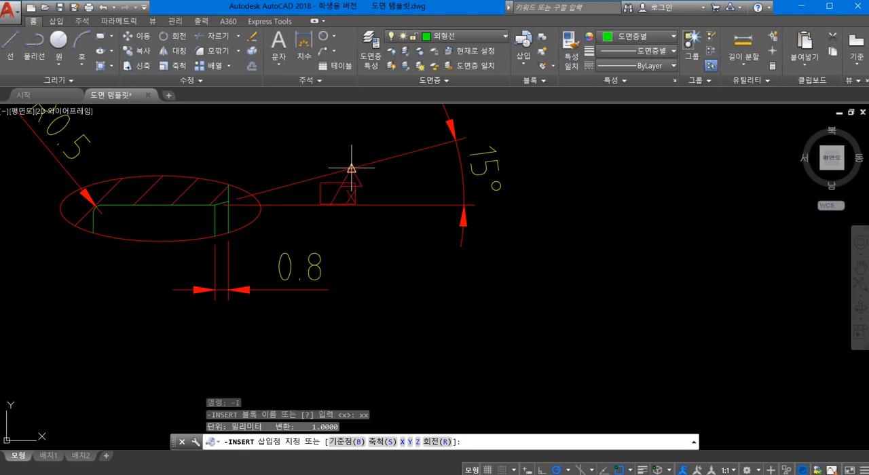
left_click(351, 168)
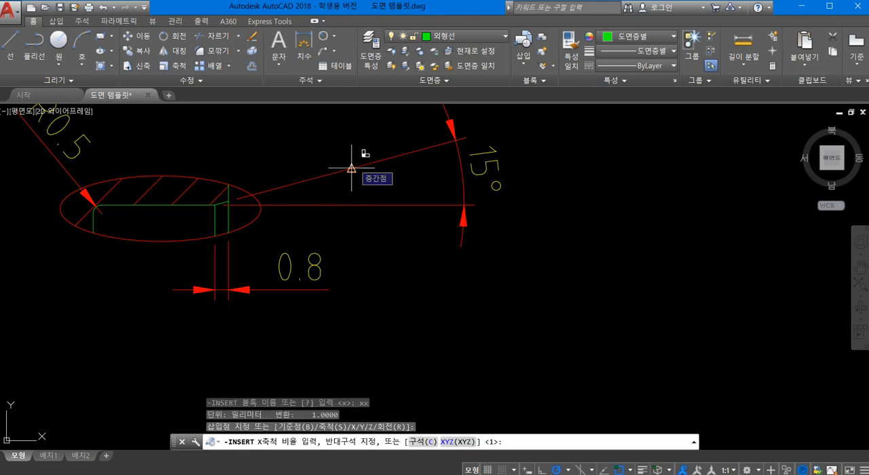
key("Return")
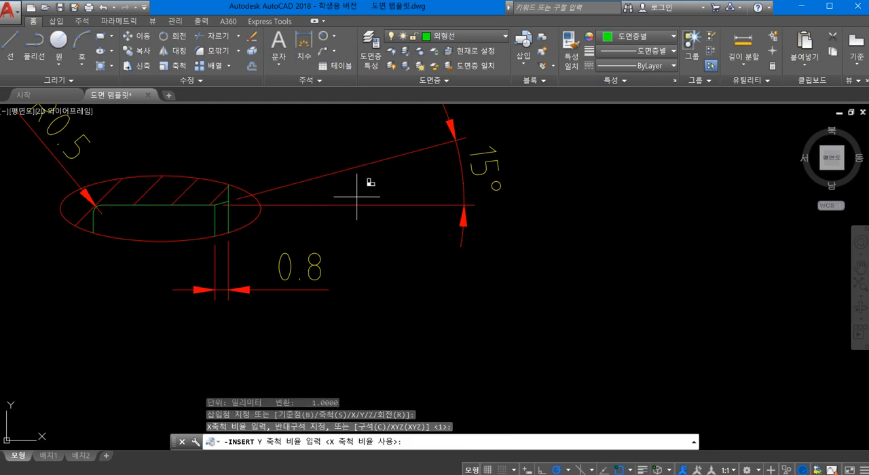
key("Return")
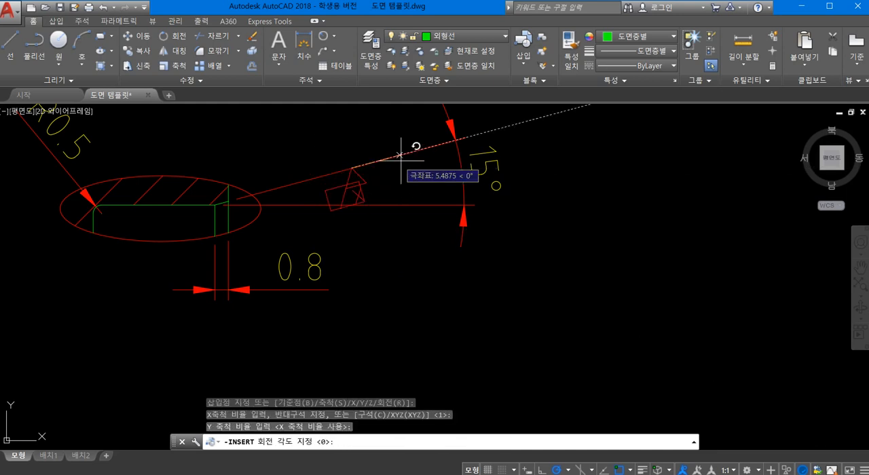
left_click(471, 130)
scroll(390, 232, "up", 1)
scroll(380, 200, "down", 1)
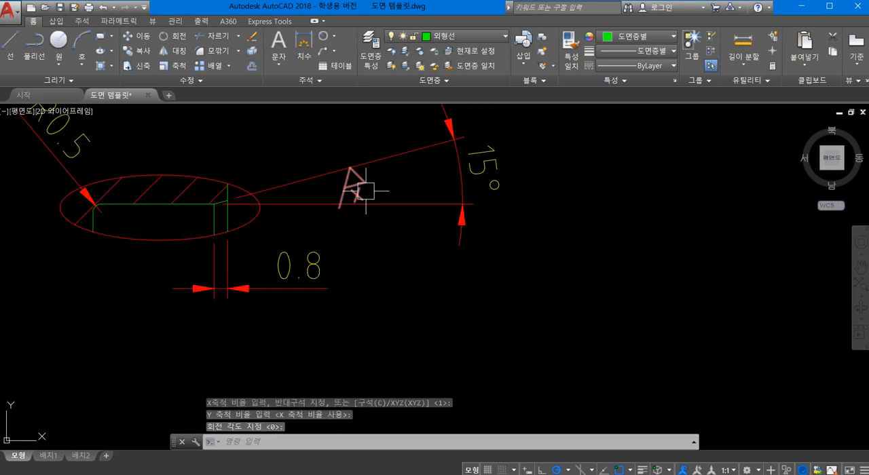
- Insert block yy on the 15° dimension's horizontal extension line with a nearest snap, at scale 1 and rotation 0
scroll(360, 194, "down", 1)
scroll(360, 213, "up", 1)
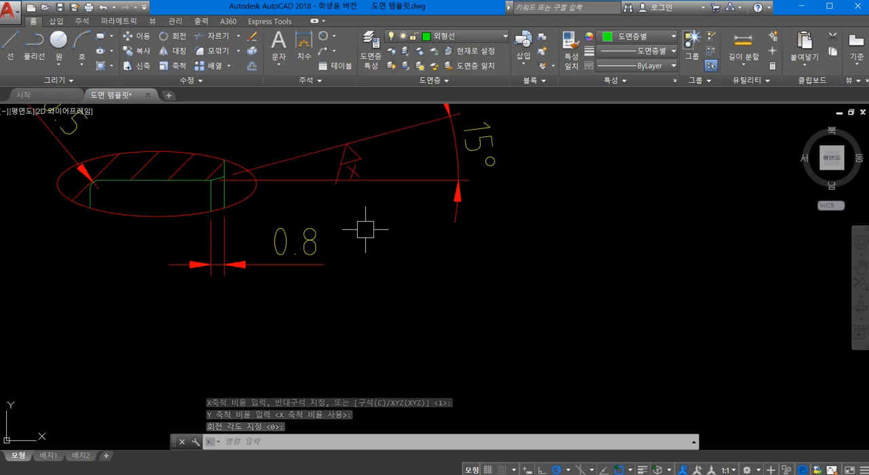
key("Return")
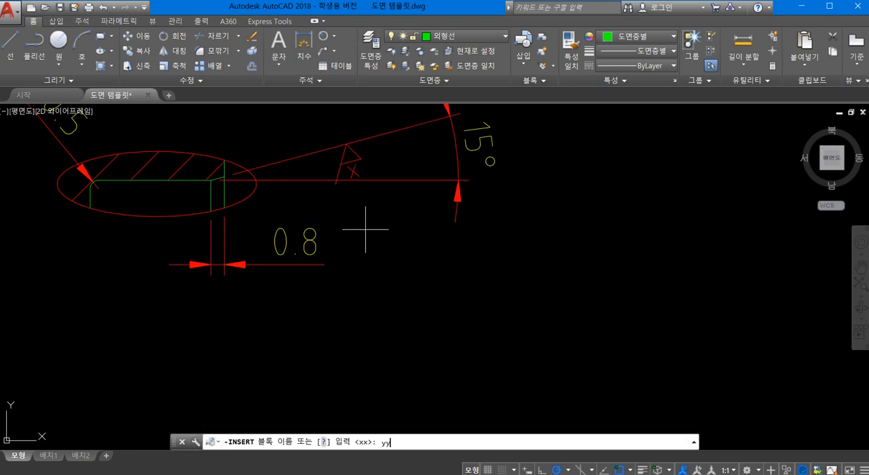
key("Return")
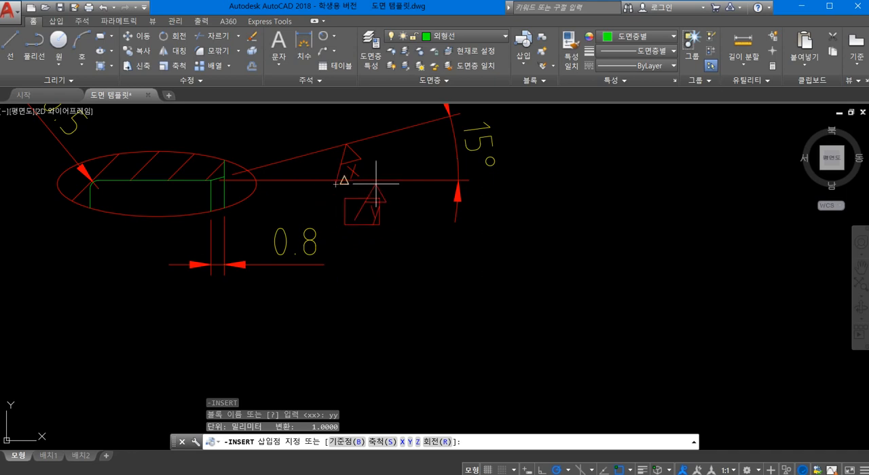
right_click(386, 230, "shift")
left_click(434, 468)
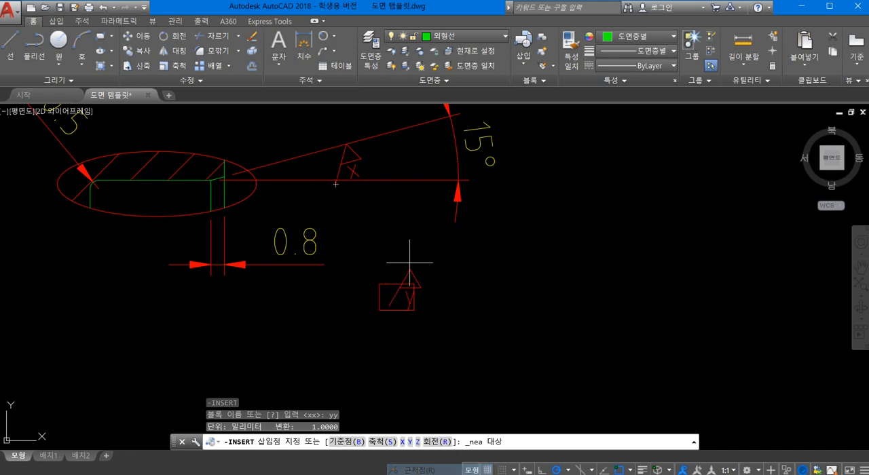
left_click(401, 181)
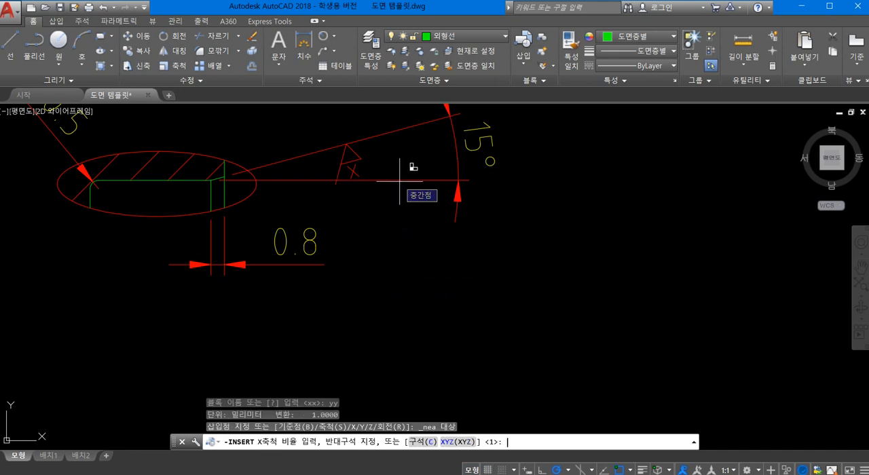
key("Return")
key("Return")
key("Return")
scroll(397, 280, "down", 1)
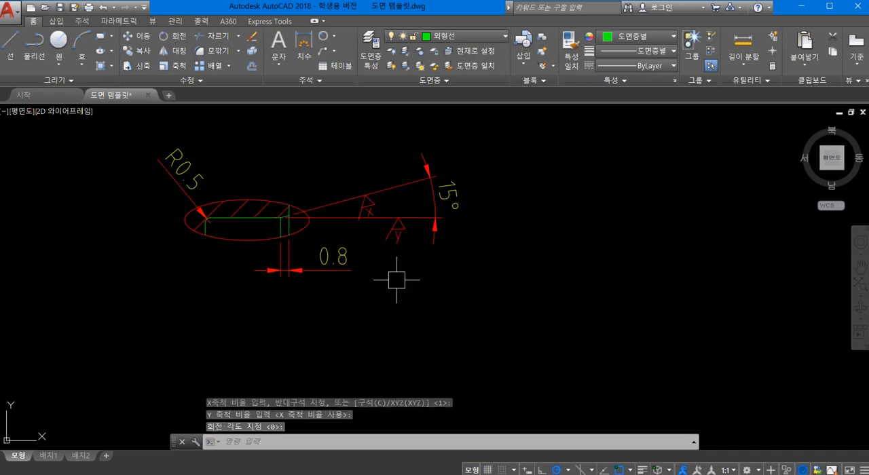
scroll(386, 278, "down", 1)
scroll(443, 252, "up", 1)
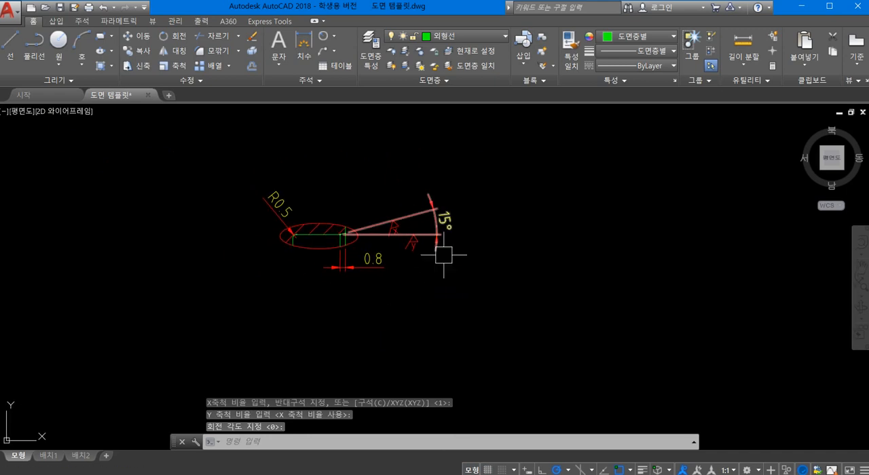
scroll(557, 291, "down", 3)
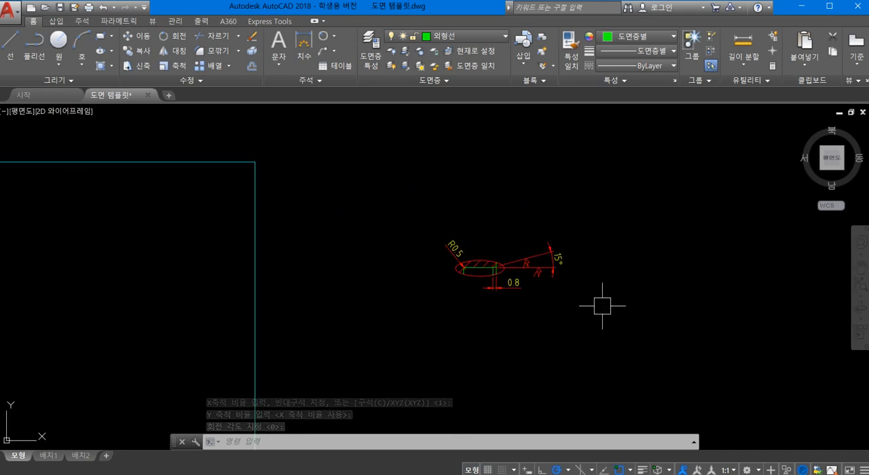
- Move the whole enlarged detail view with its annotations into the drawing frame, above the half front view
scroll(606, 304, "down", 1)
type("ㅍ")
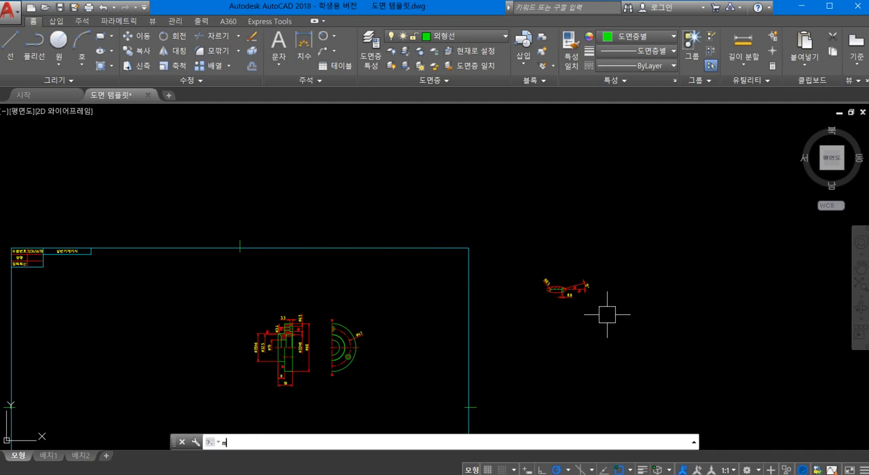
key("Return")
left_click(613, 316)
left_click(526, 253)
key("Return")
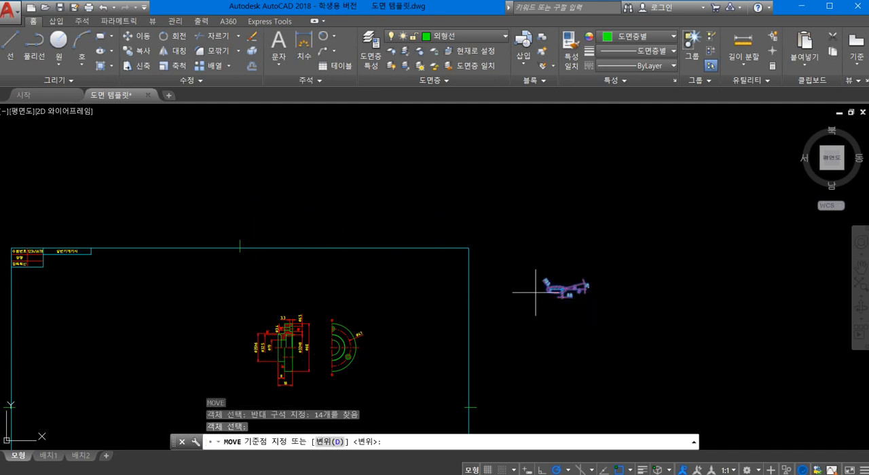
left_click(546, 286)
scroll(359, 313, "up", 3)
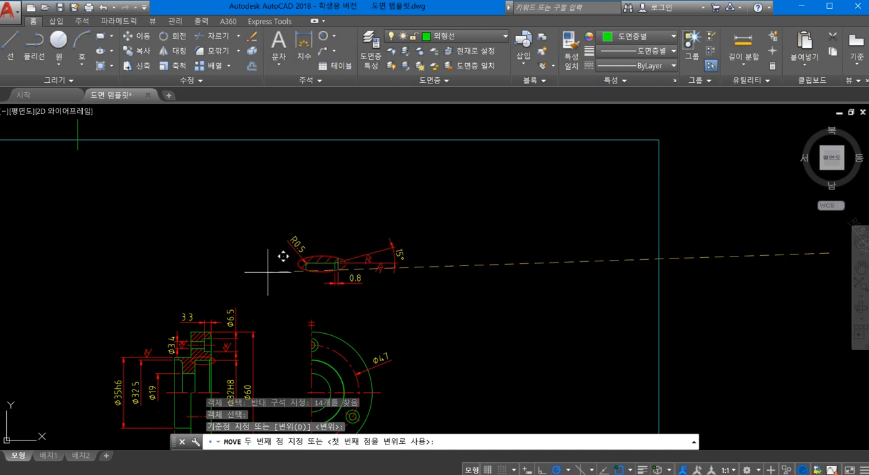
left_click(267, 271)
- Examine the spacing of the dimensions and surface finish symbols around the section view's counterbore and Ø32H8 bore
scroll(429, 272, "down", 2)
mouse_move(428, 274)
middle_mouse_down()
mouse_move(491, 238)
mouse_move(448, 256)
mouse_move(467, 240)
middle_mouse_up()
scroll(409, 290, "up", 2)
scroll(408, 289, "up", 2)
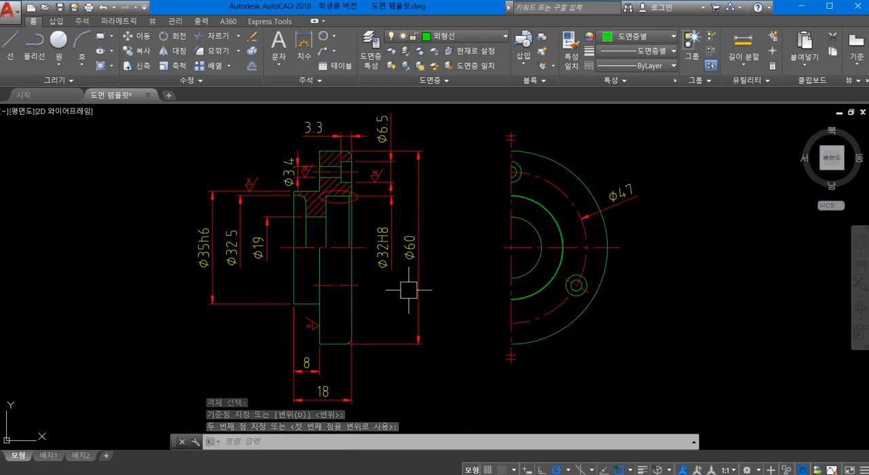
middle_click_drag(452, 237, 518, 295)
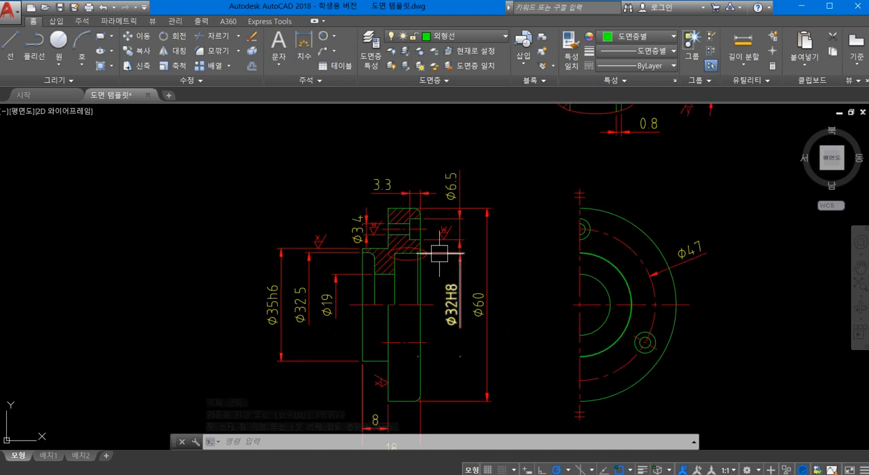
mouse_move(505, 254)
middle_mouse_down()
mouse_move(512, 272)
mouse_move(545, 278)
mouse_move(459, 227)
mouse_move(490, 233)
middle_mouse_up()
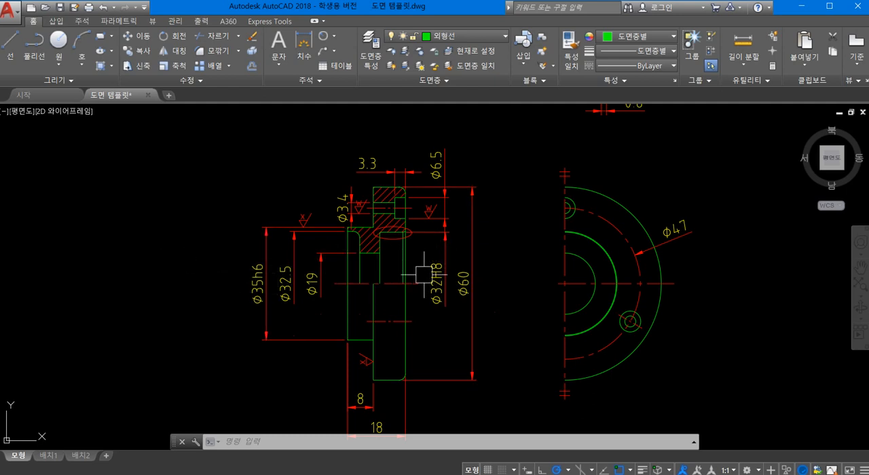
scroll(473, 245, "up", 3)
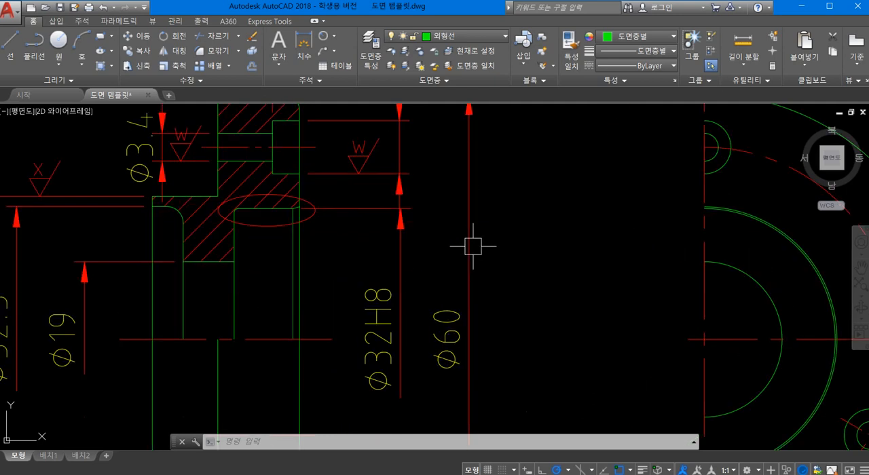
middle_click_drag(397, 190, 355, 266)
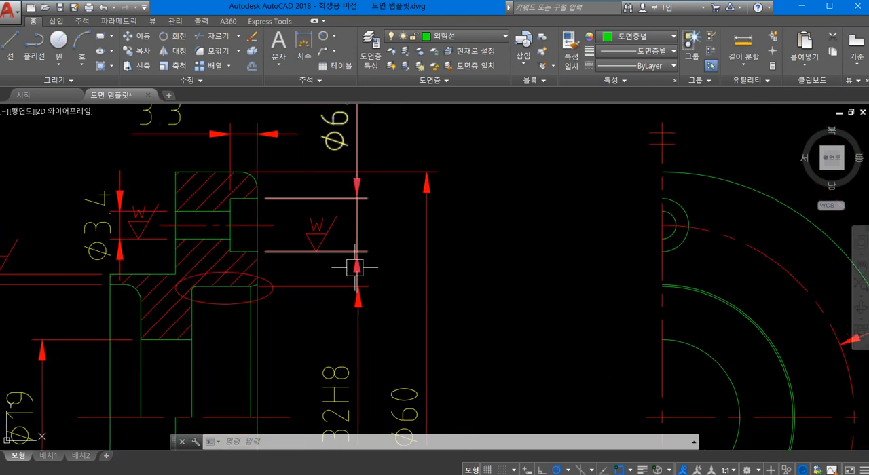
scroll(387, 314, "down", 2)
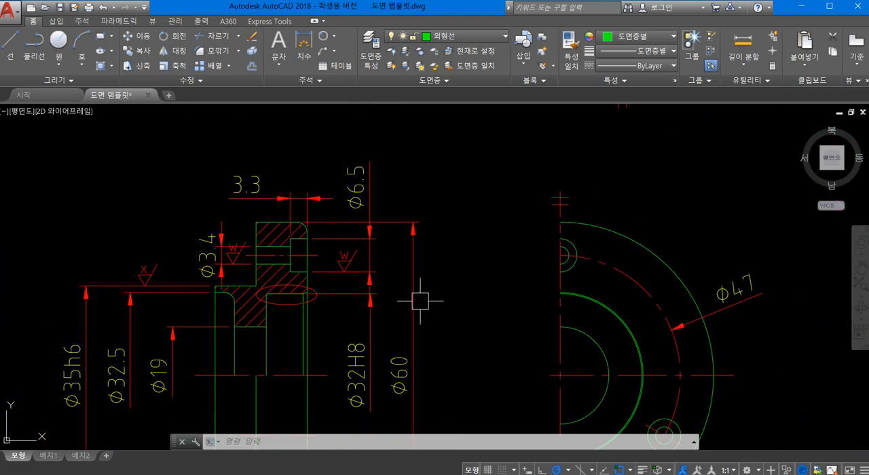
middle_click_drag(417, 301, 423, 240)
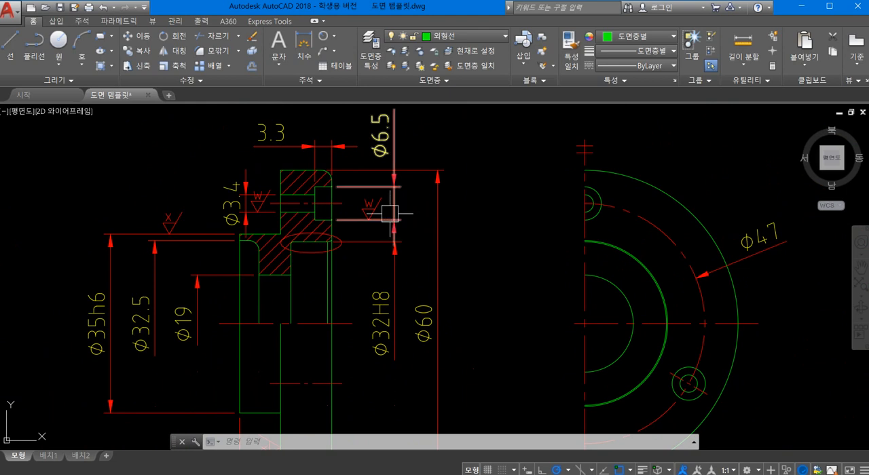
- Move the W surface finish symbol on the Ø6.5 dimension's lower extension line about 2.6 units toward the part
mouse_move(392, 198)
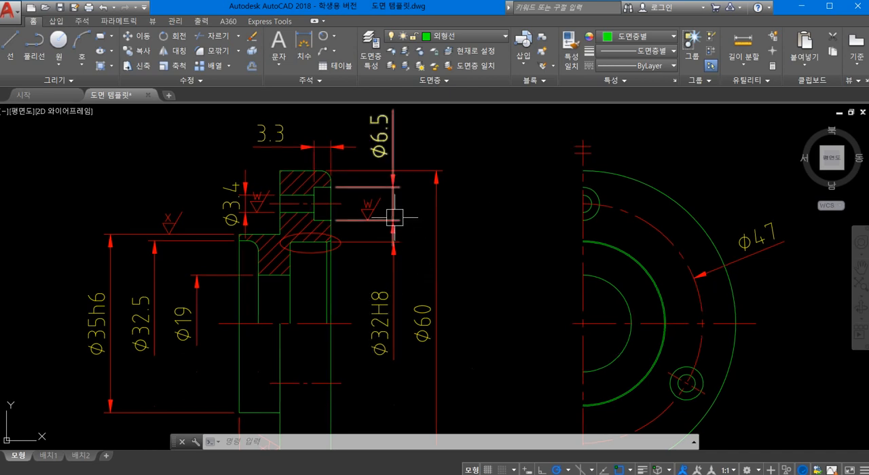
scroll(374, 212, "up", 4)
scroll(375, 212, "down", 2)
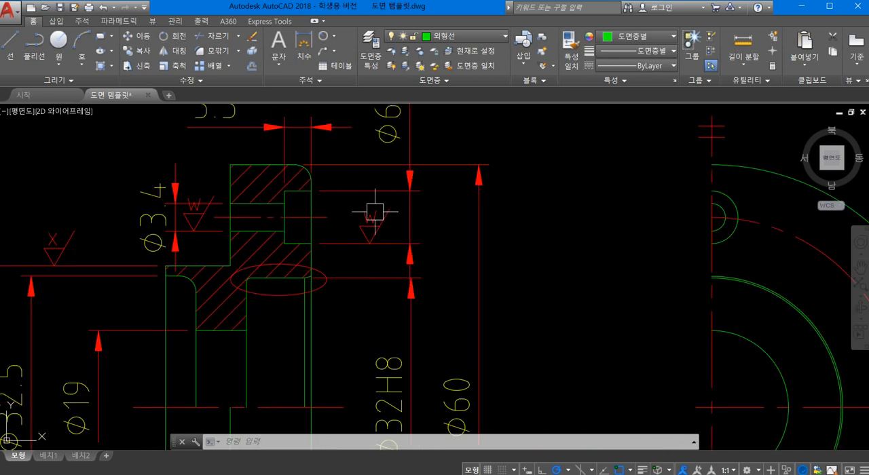
middle_click_drag(365, 217, 355, 257)
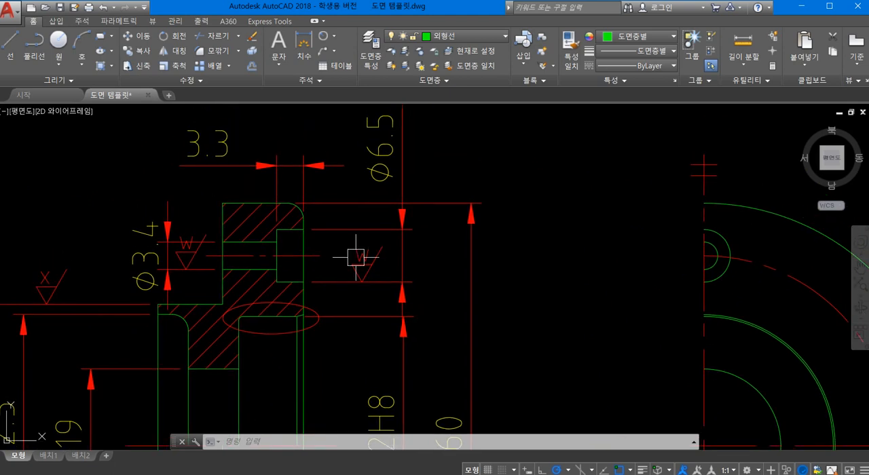
type("m")
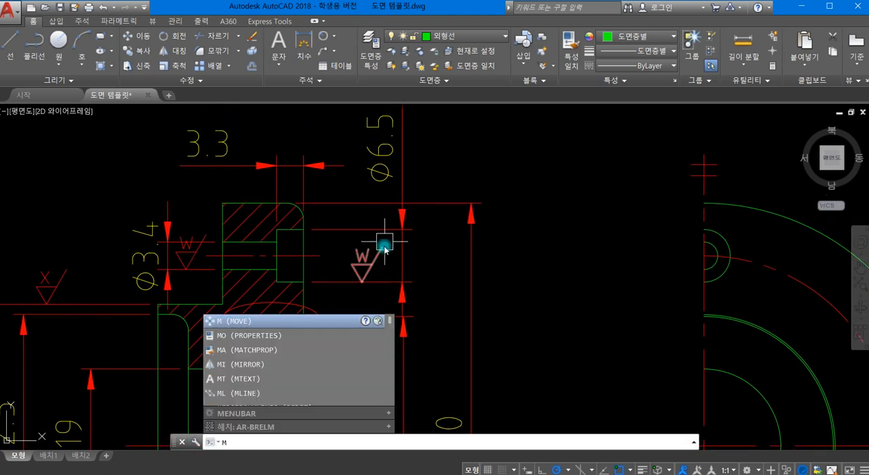
key("Return")
left_click(367, 266)
key("Return")
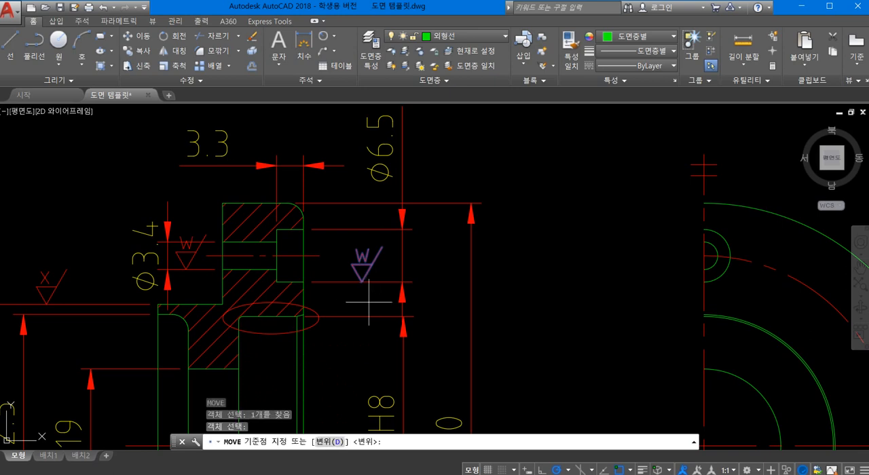
left_click(361, 281)
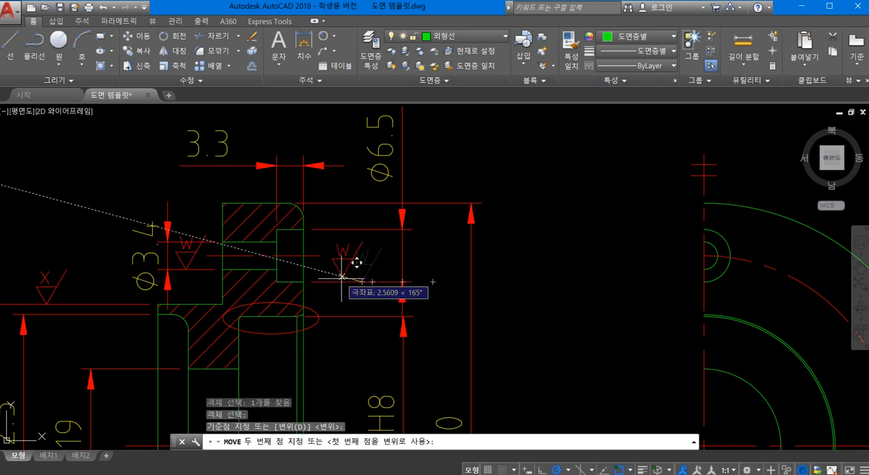
left_click(339, 281)
- Shift the Ø6.5 dimension line about 2 units closer to the section view
left_click(402, 282)
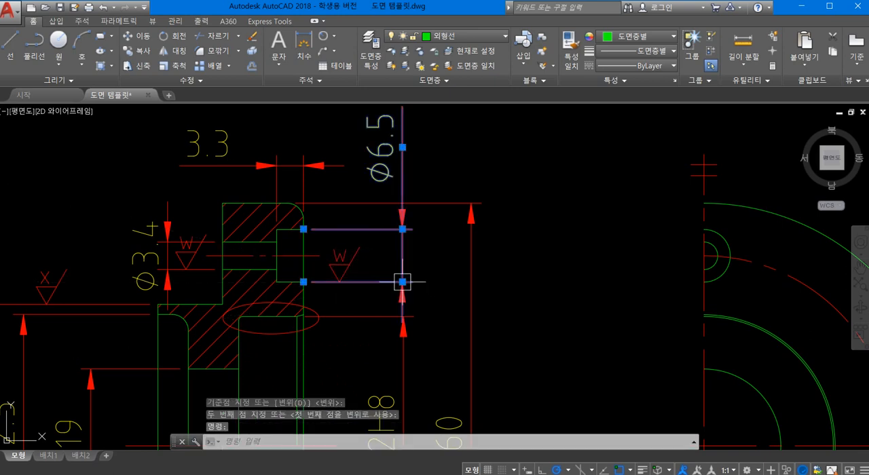
left_click(402, 282)
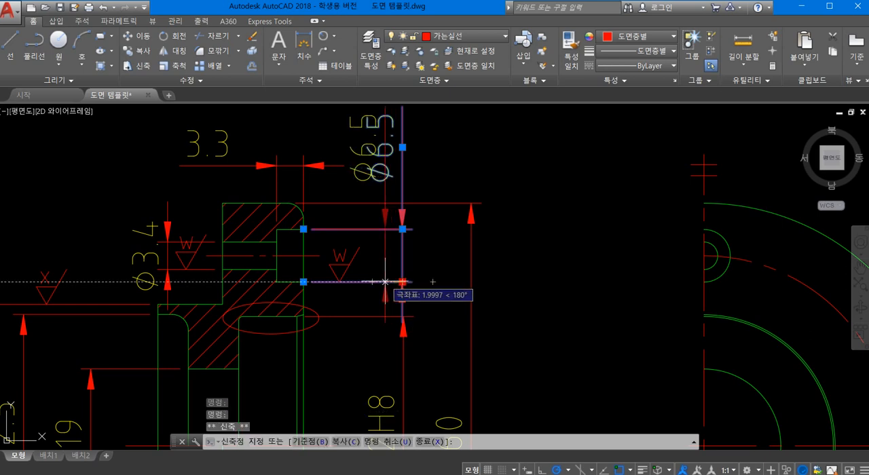
scroll(442, 281, "down", 2)
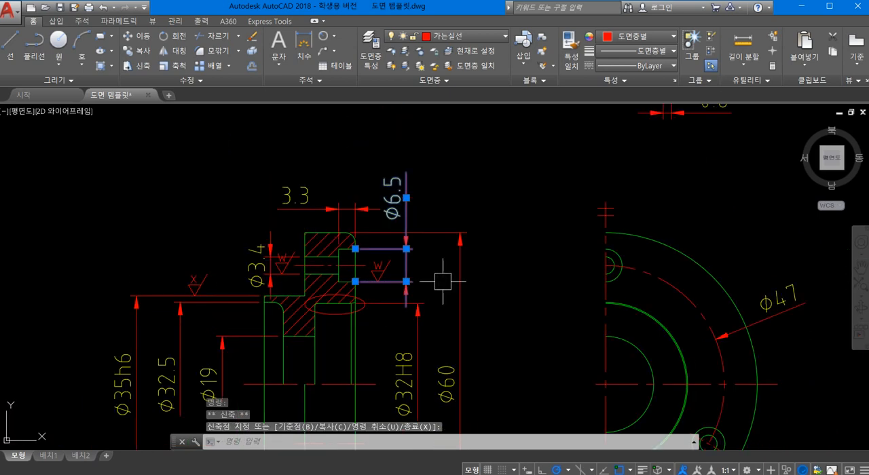
middle_click_drag(441, 279, 444, 230)
scroll(466, 291, "up", 2)
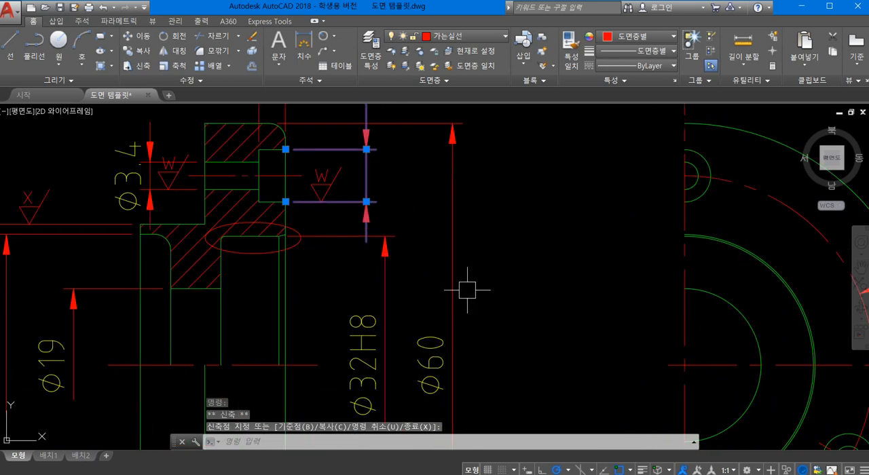
- Shift the Ø60 and Ø32H8 dimension lines slightly farther out from the section view
left_click(457, 292)
left_click(452, 123)
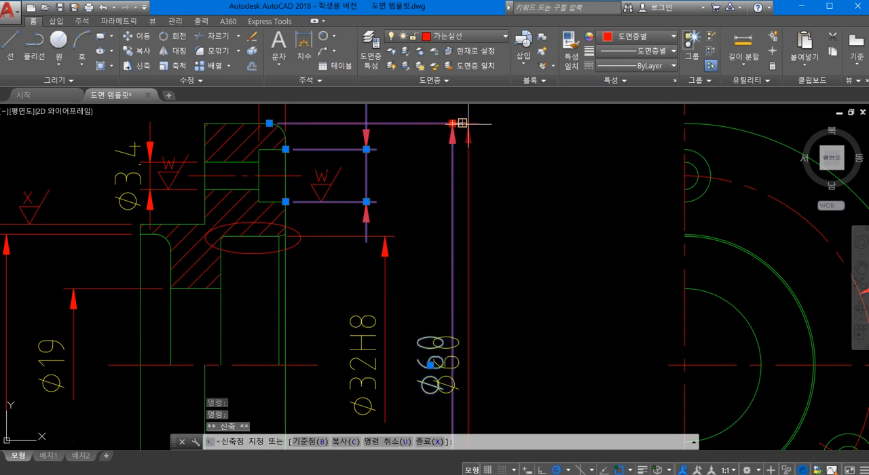
left_click(462, 123)
left_click(390, 264)
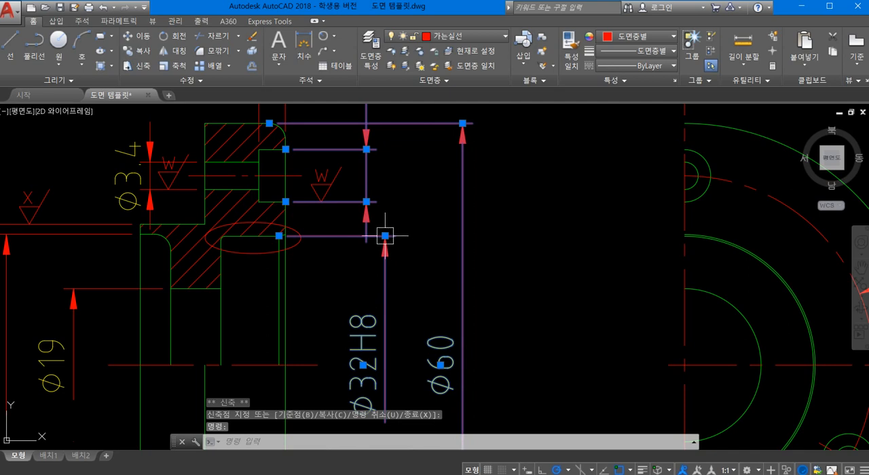
left_click(385, 236)
scroll(438, 258, "down", 2)
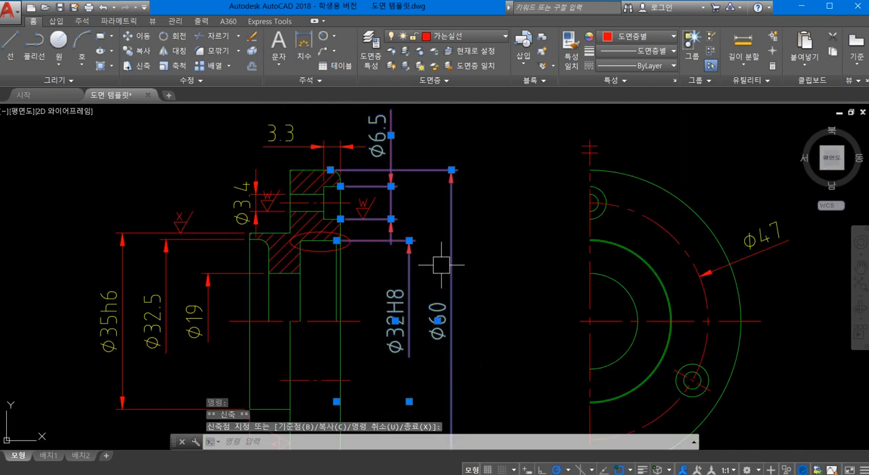
middle_click_drag(442, 265, 499, 262)
key("Escape")
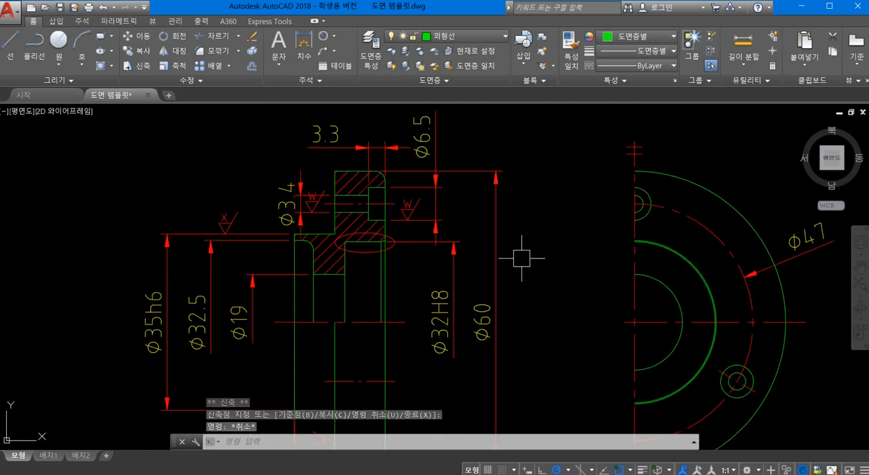
- Review the section view's dimension layout and the ellipse marking the detail area at the Ø32H8 bore
scroll(519, 260, "down", 2)
mouse_move(381, 240)
middle_mouse_down()
mouse_move(242, 248)
mouse_move(307, 258)
mouse_move(310, 239)
middle_mouse_up()
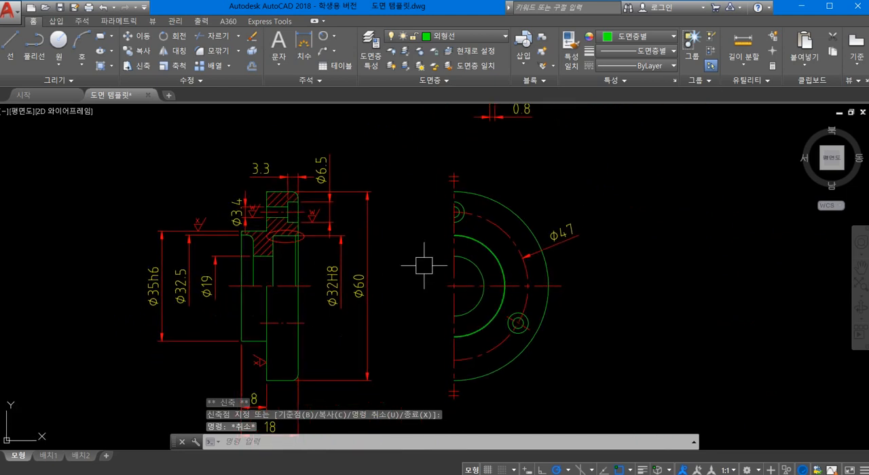
mouse_move(437, 277)
middle_mouse_down()
mouse_move(477, 264)
mouse_move(450, 398)
mouse_move(469, 268)
middle_mouse_up()
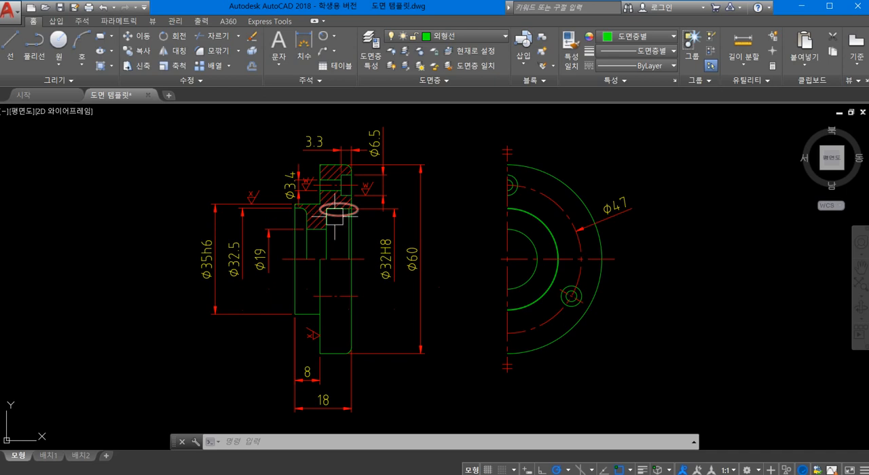
mouse_move(334, 216)
scroll(293, 213, "up", 2)
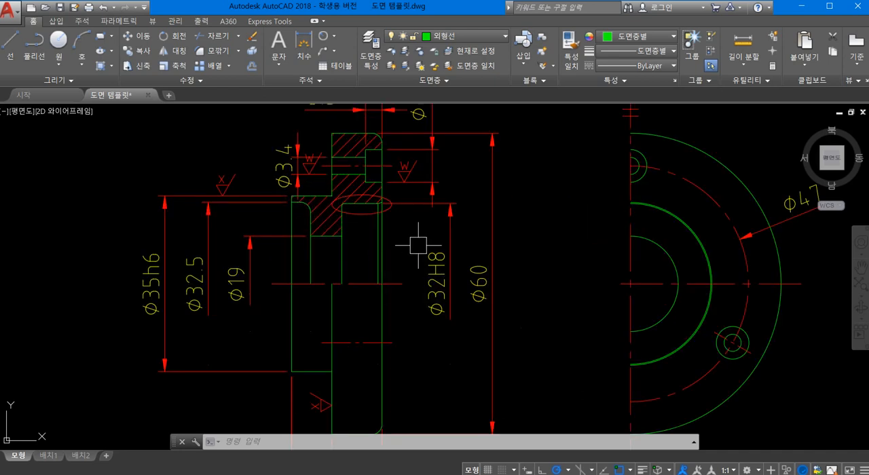
scroll(418, 244, "down", 2)
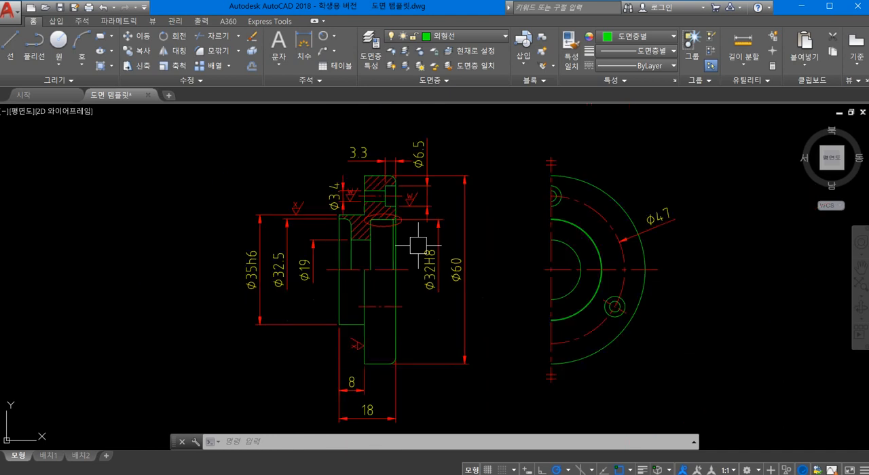
scroll(419, 244, "up", 2)
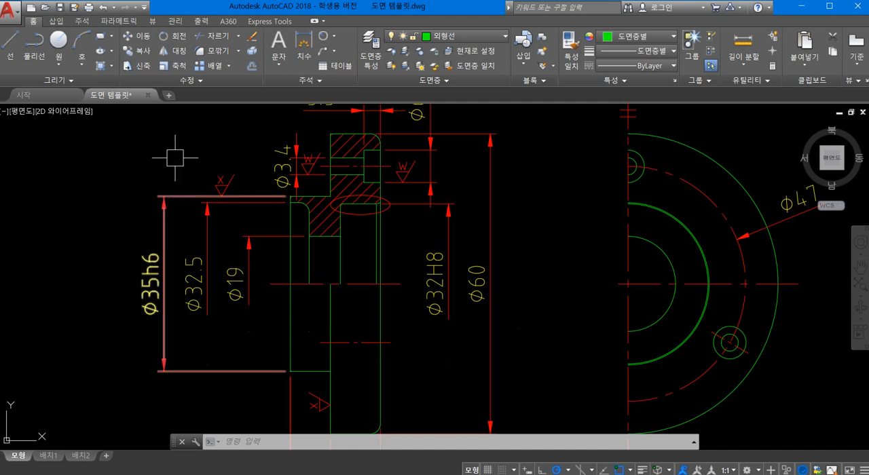
scroll(319, 270, "down", 3)
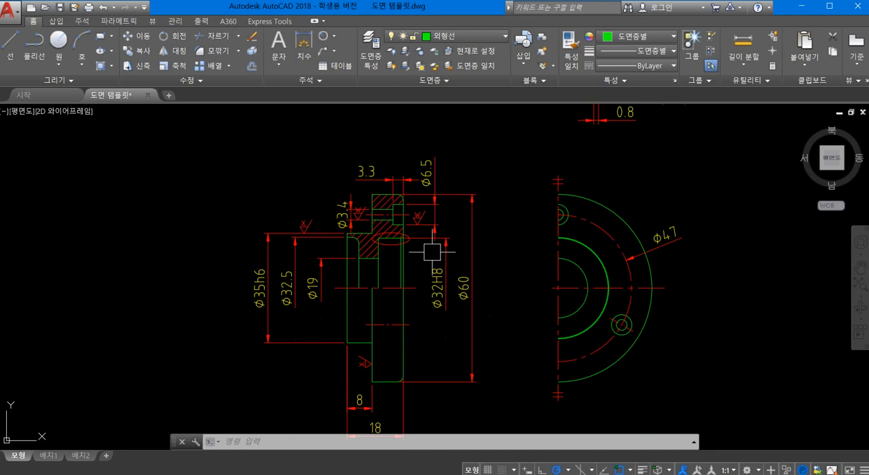
- Draw a text-free leader from the Ø32H8 dimension's upper arrowhead, about 26.6 units up and about 7 units to the right
type("le")
key("Return")
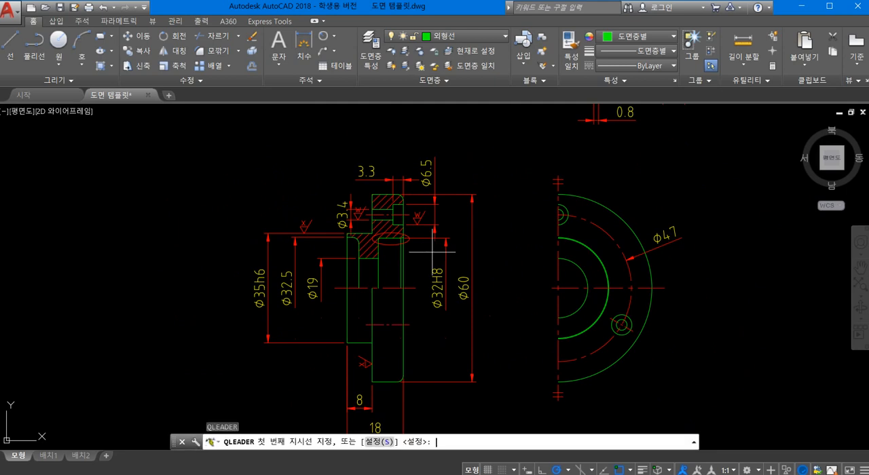
scroll(448, 246, "up", 2)
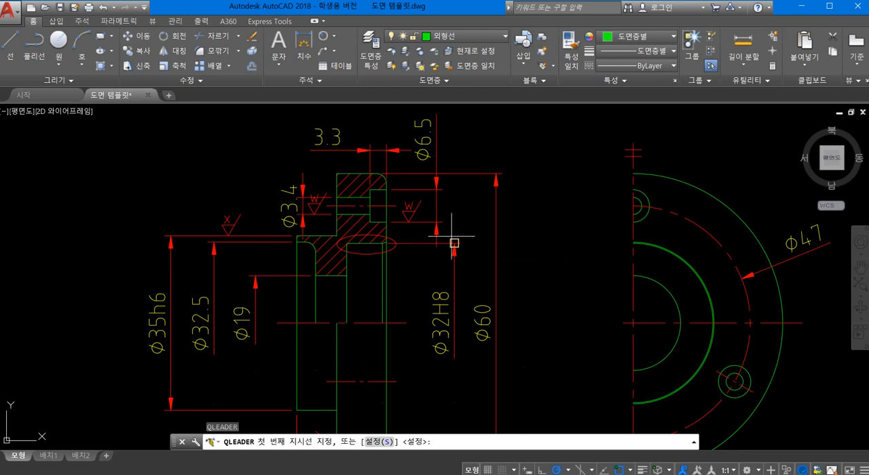
left_click(454, 242)
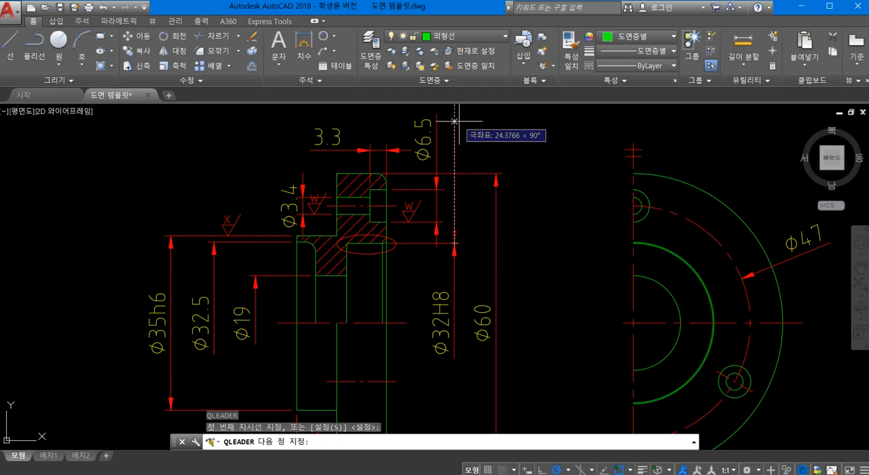
scroll(457, 127, "down", 2)
middle_click_drag(456, 127, 441, 240)
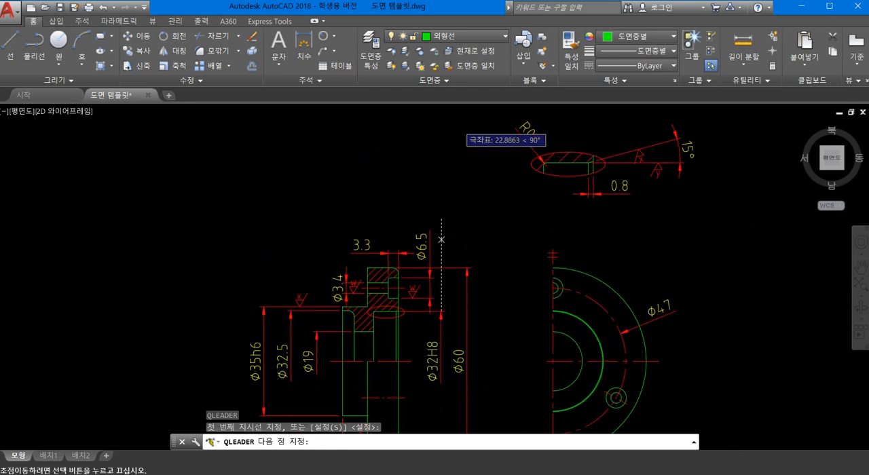
left_click(441, 229)
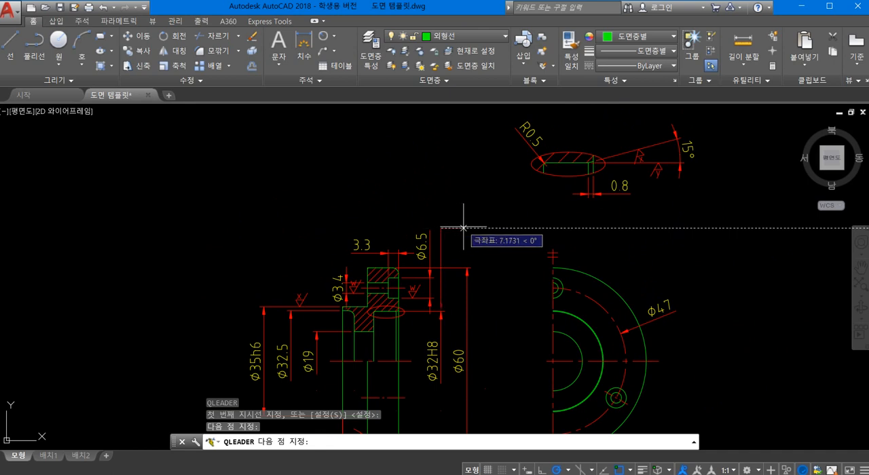
left_click(465, 229)
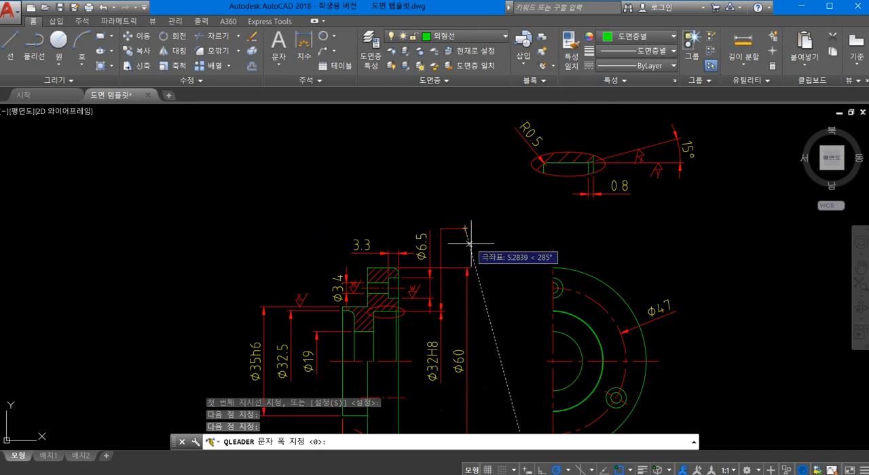
key("Return")
key("Return")
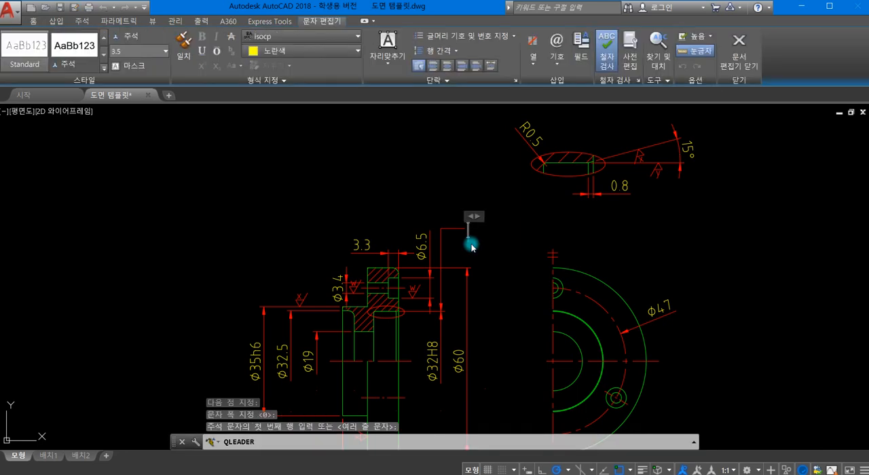
left_click(483, 263)
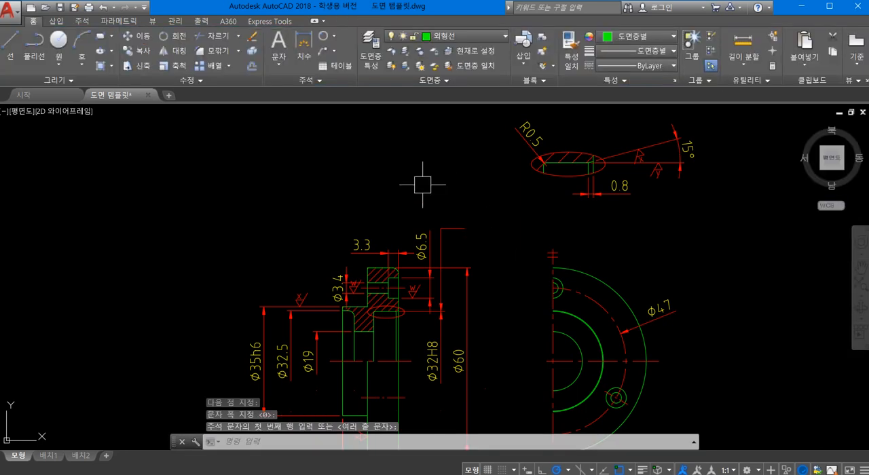
- Start a geometric tolerance with the perpendicularity symbol and a diameter symbol for tolerance 1
left_click(81, 22)
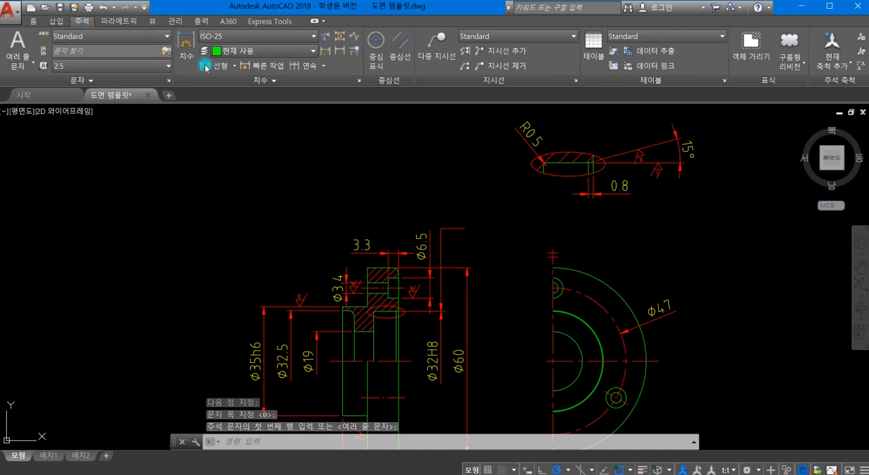
left_click(263, 79)
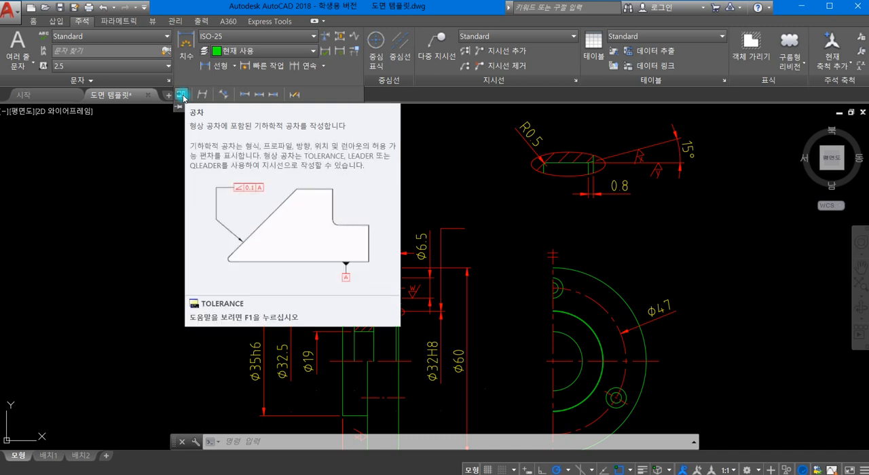
left_click(182, 97)
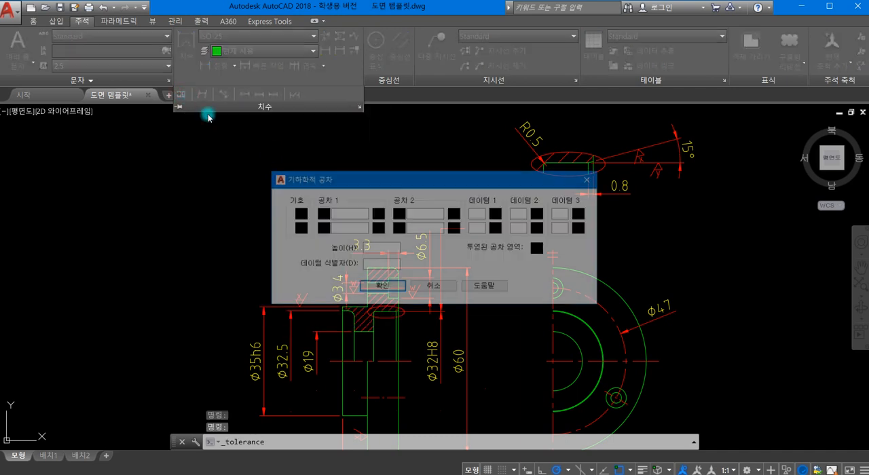
left_click_drag(366, 181, 245, 86)
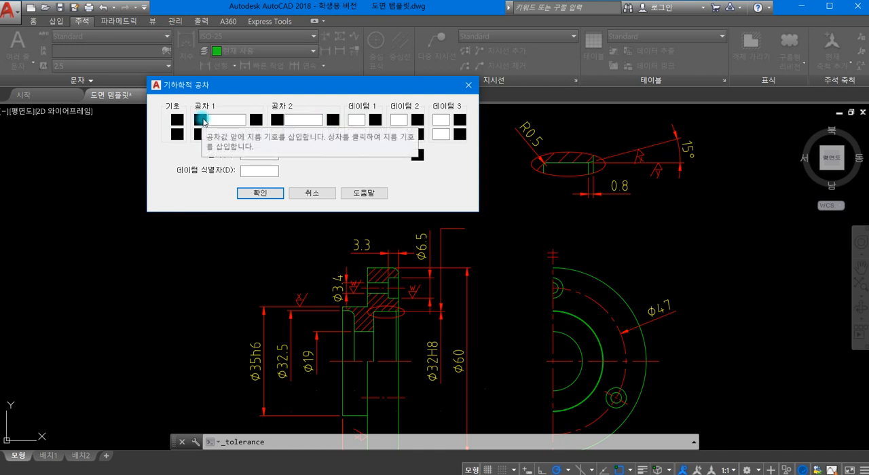
left_click(177, 120)
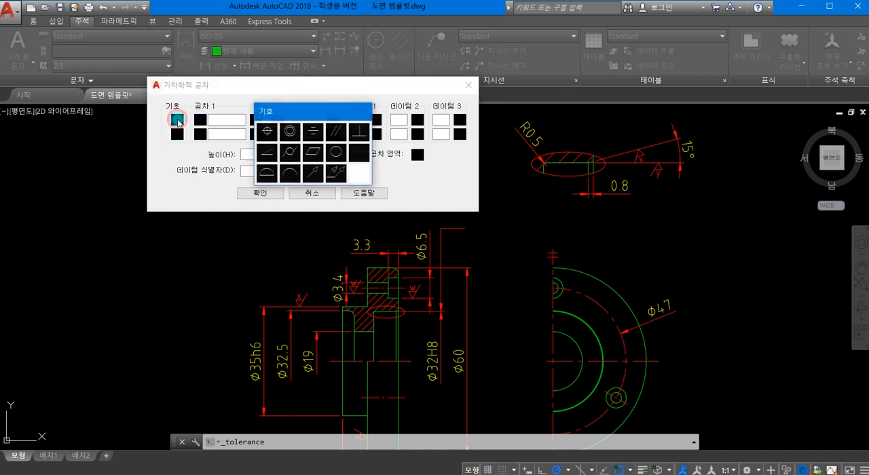
left_click(358, 135)
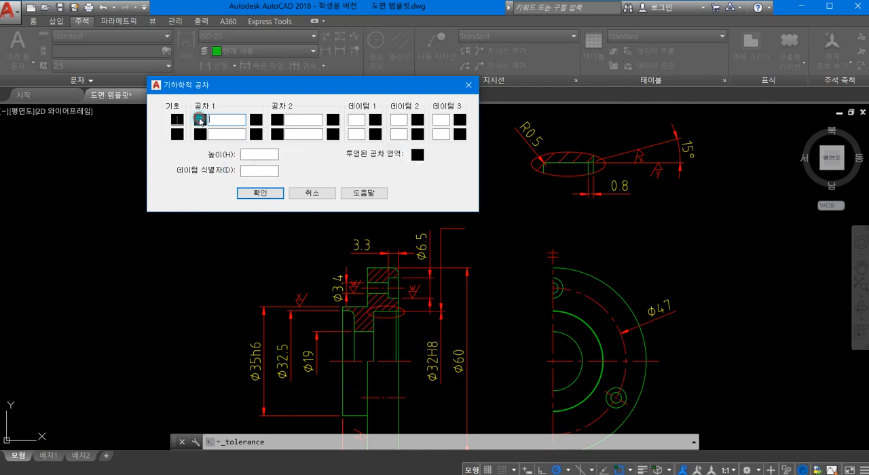
left_click(200, 120)
left_click(218, 119)
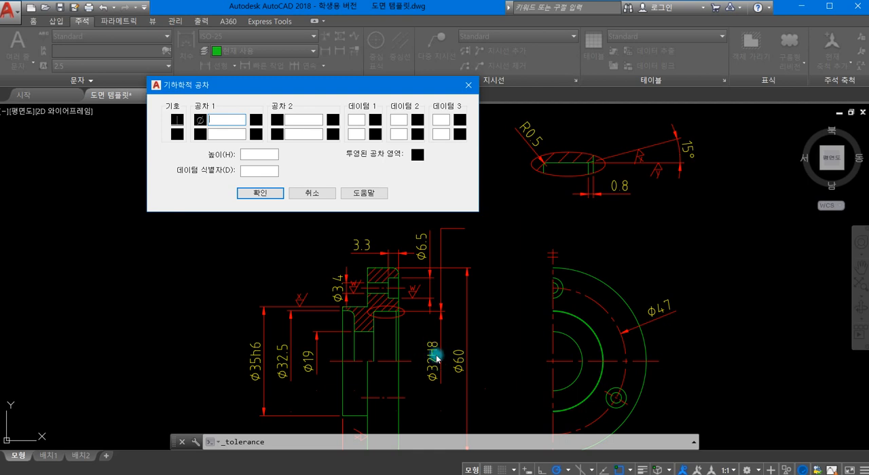
left_click(234, 126)
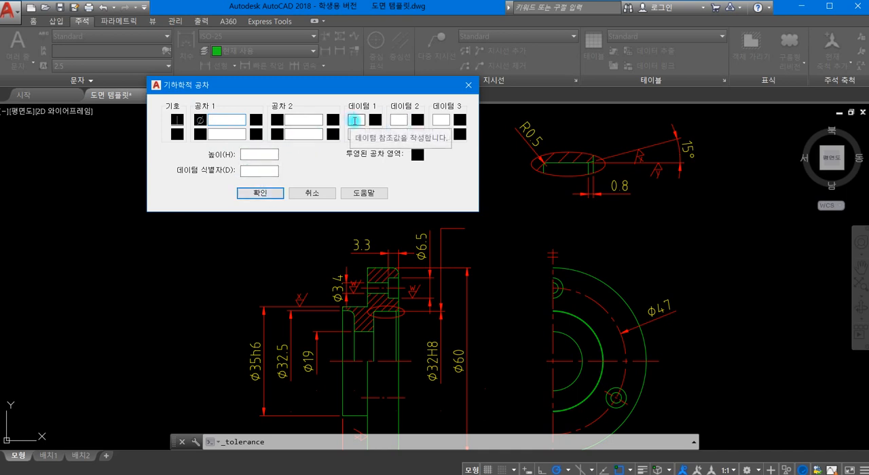
- Set datum 1 to A and place the tolerance frame at the end of the Ø32H8 leader
left_click(354, 120)
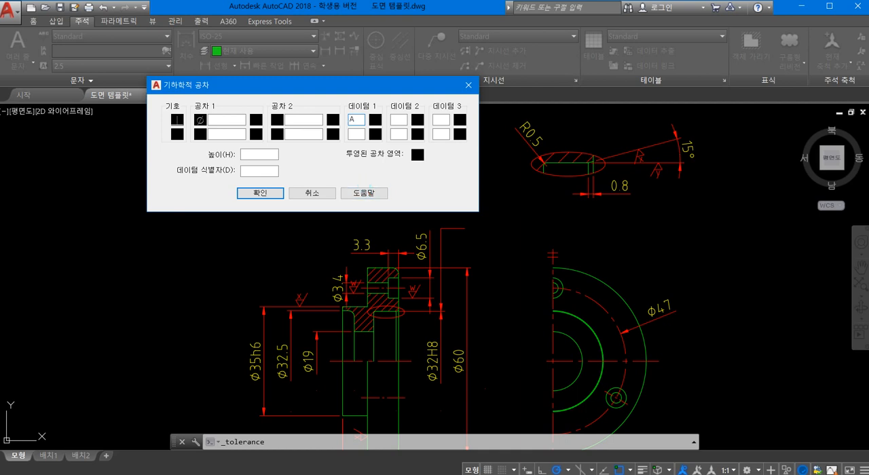
type("A")
left_click(257, 193)
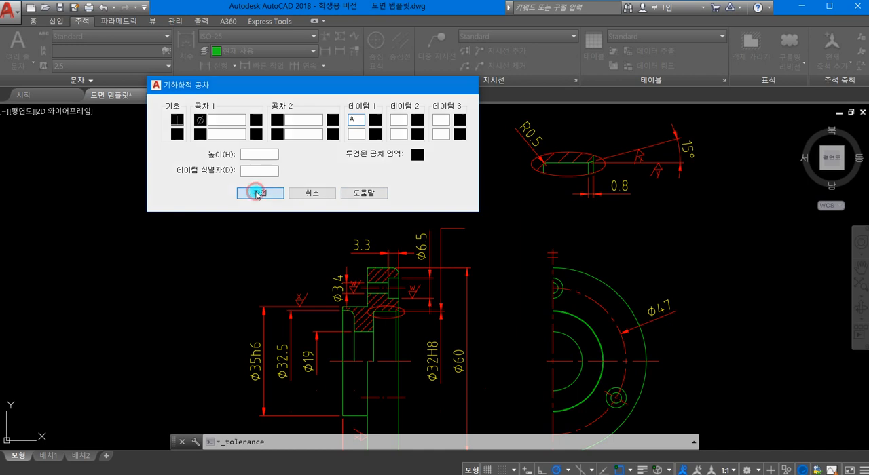
left_click(465, 227)
scroll(557, 231, "up", 2)
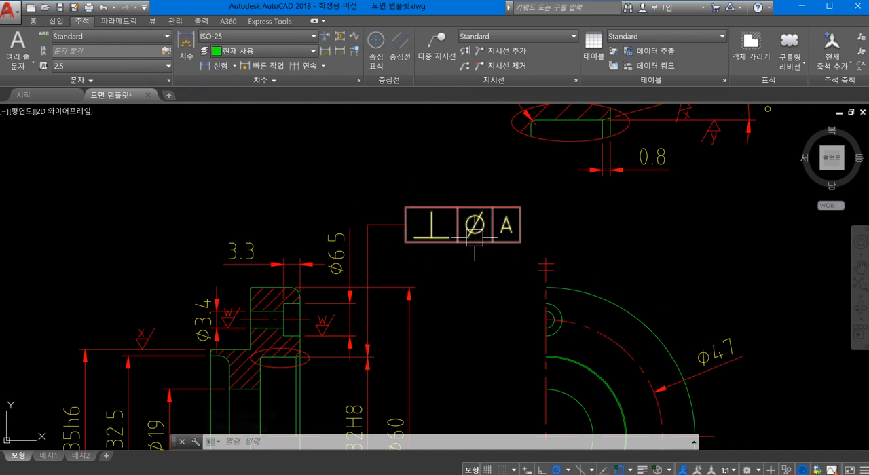
- Switch to the KS standards PDF and look up the IT tolerance row for sizes over 30 up to 50, then return to AutoCAD
scroll(524, 239, "down", 2)
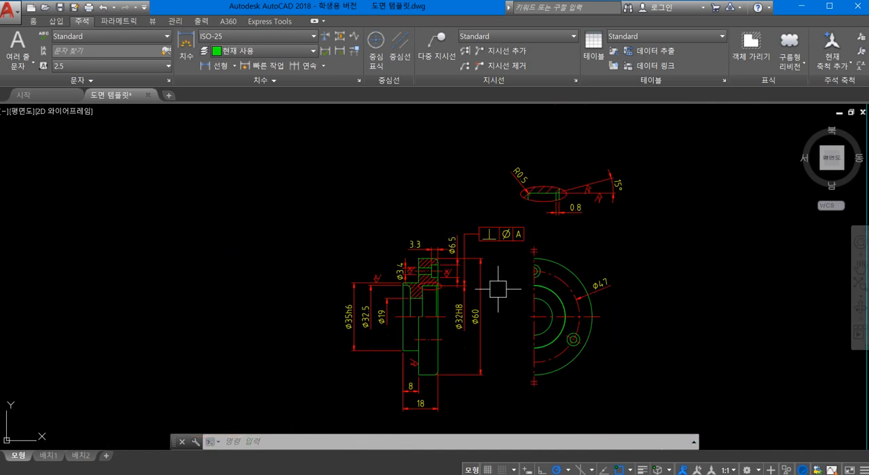
scroll(446, 233, "up", 1)
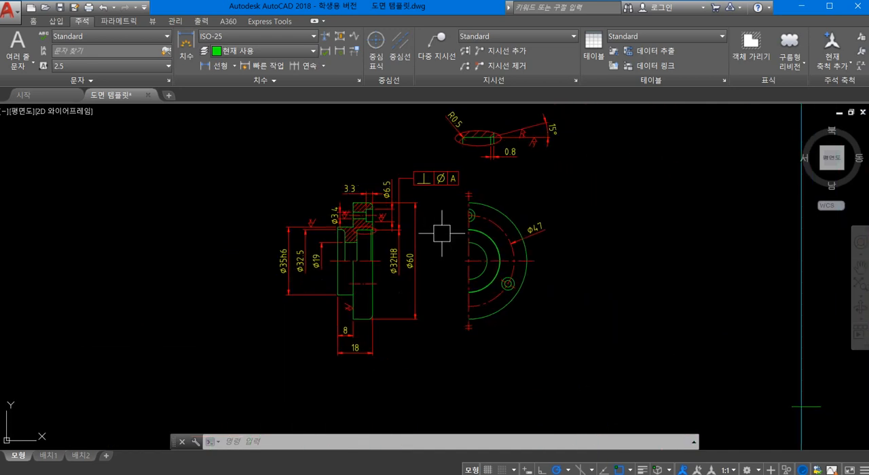
scroll(424, 279, "up", 1)
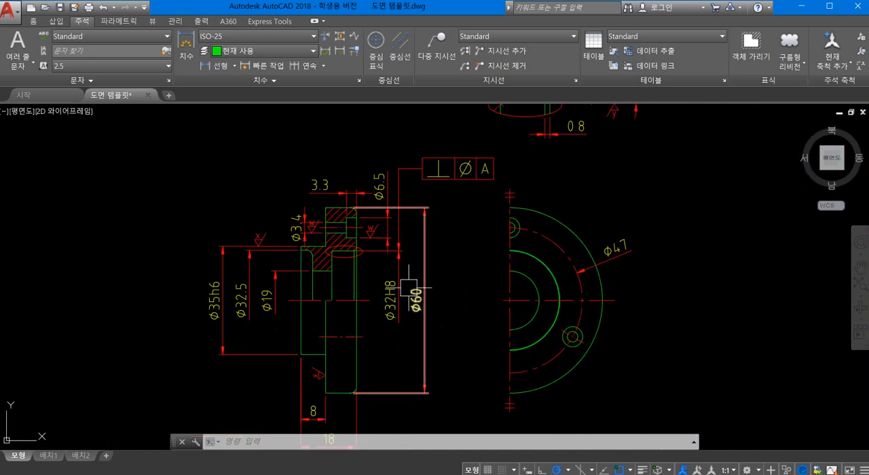
mouse_move(410, 289)
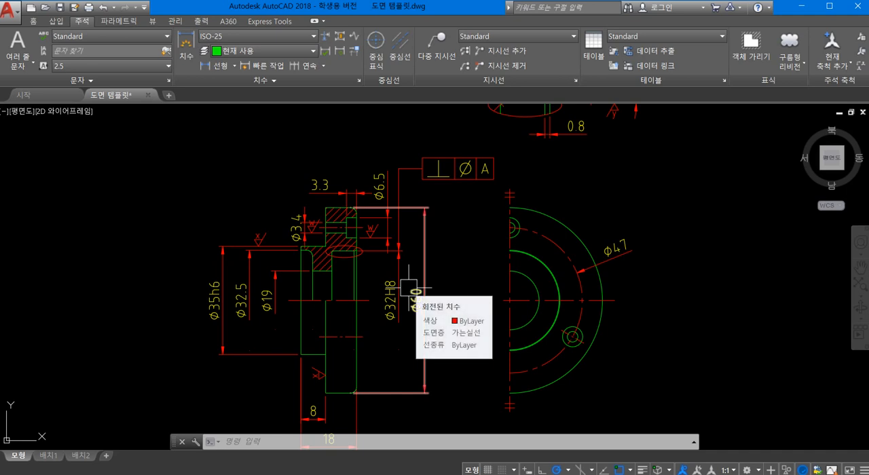
scroll(401, 298, "up", 2)
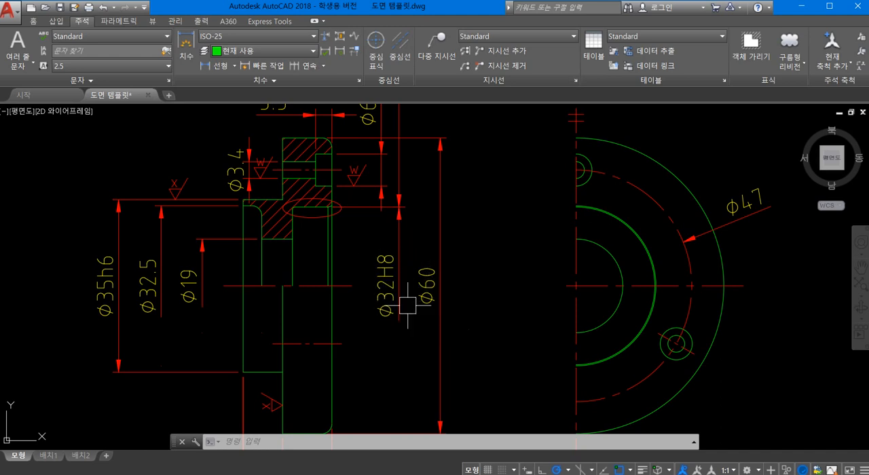
key("alt+Tab")
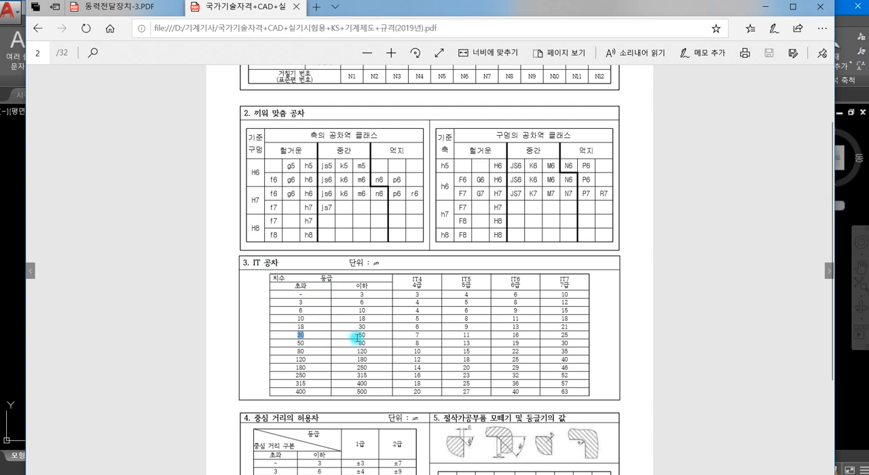
left_click_drag(357, 337, 576, 326)
left_click(673, 275)
left_click_drag(297, 333, 567, 333)
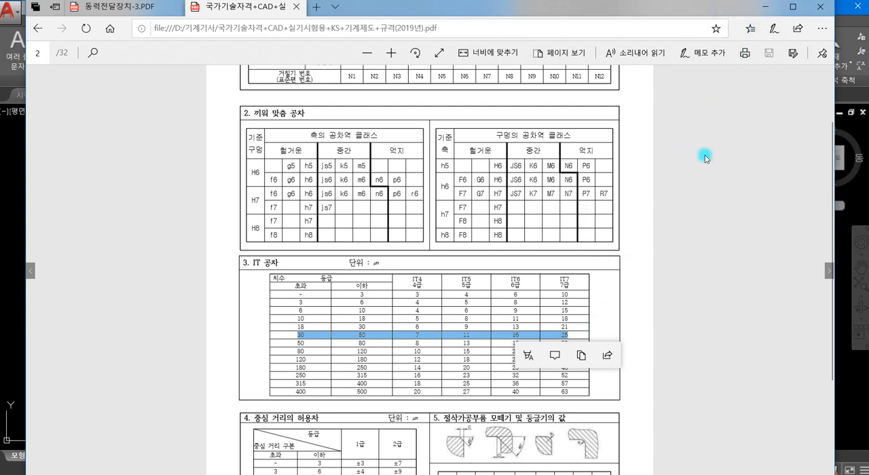
left_click(767, 10)
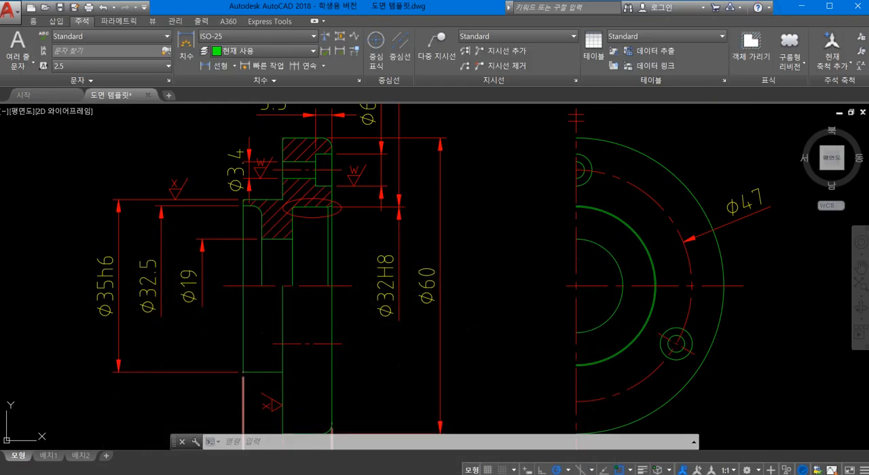
- Edit the perpendicularity frame on the Ø32H8 leader to set tolerance 1 to 0.025
scroll(447, 200, "up", 1)
scroll(448, 198, "down", 5)
scroll(459, 170, "up", 3)
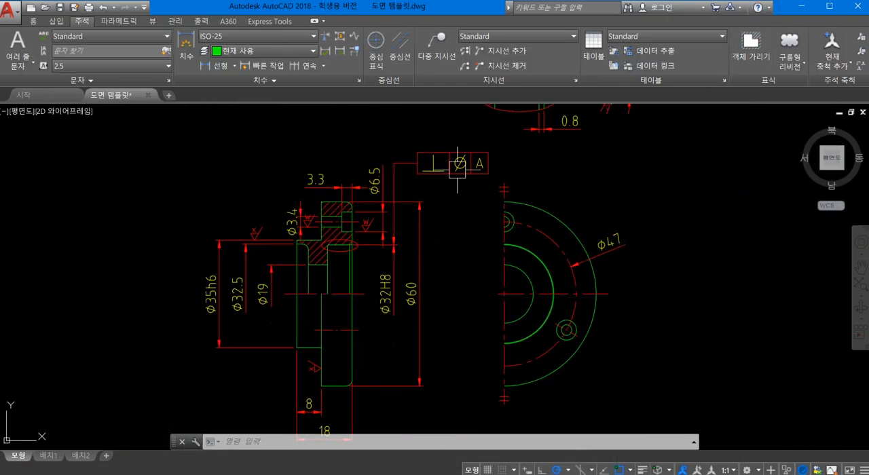
left_click(459, 166)
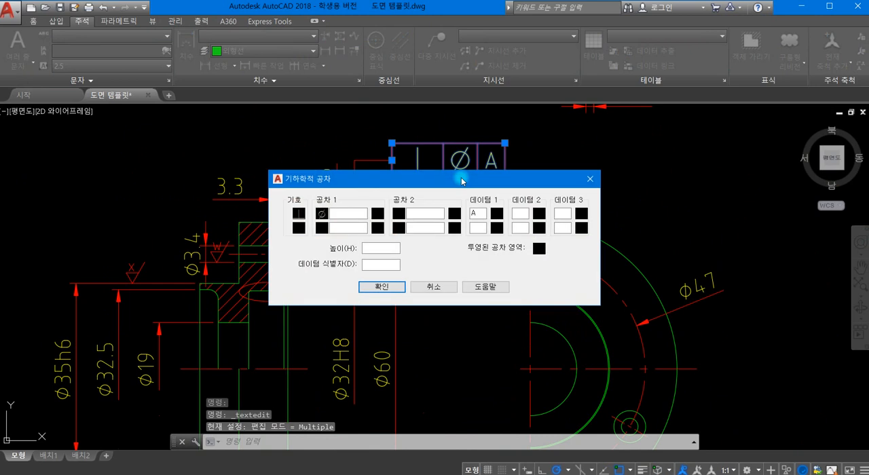
left_click_drag(461, 178, 405, 178)
left_click(299, 212)
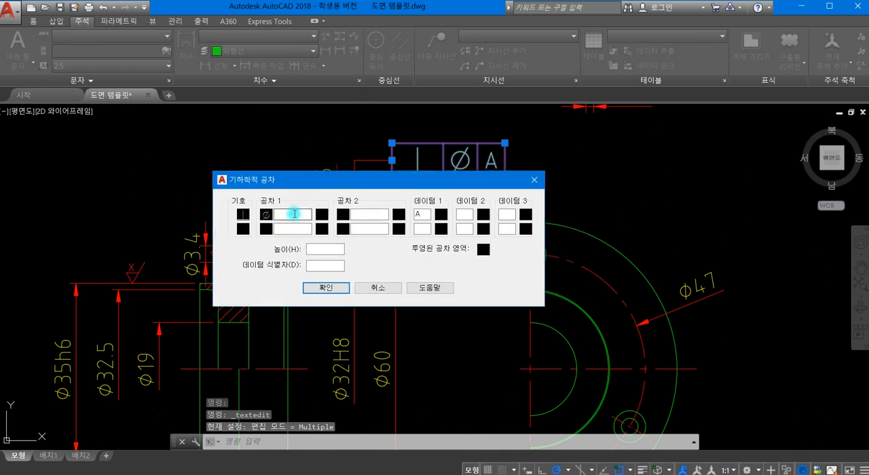
left_click(299, 226)
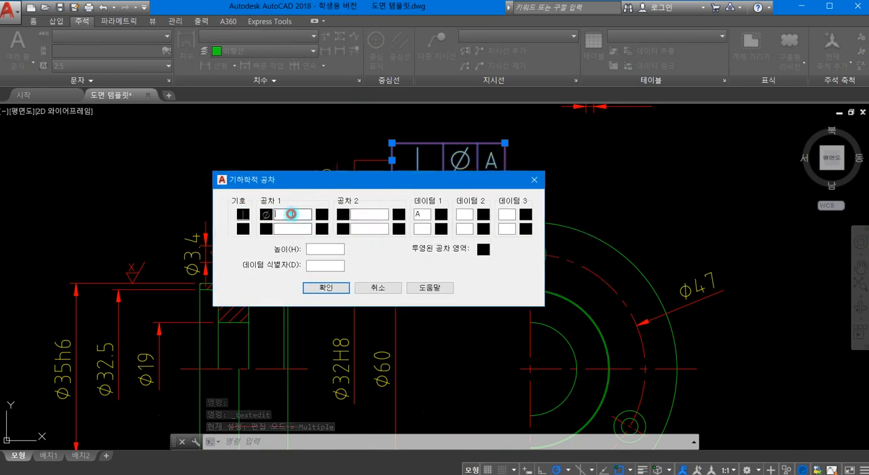
left_click(292, 214)
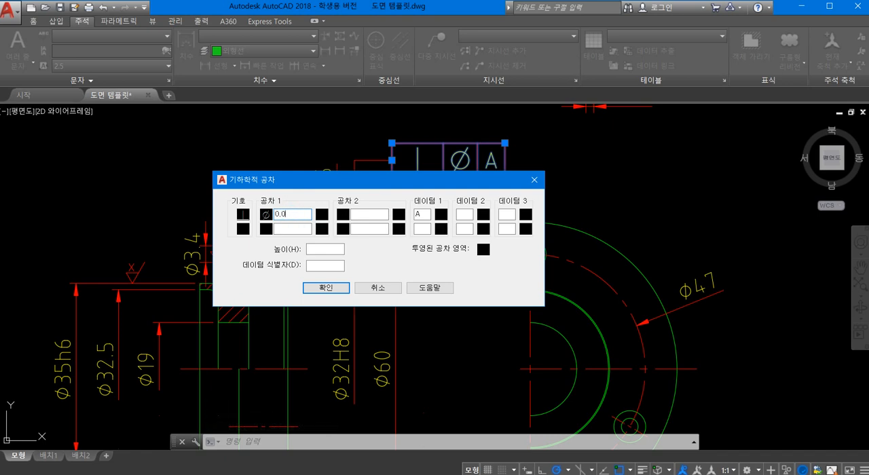
left_click(311, 287)
scroll(339, 269, "down", 2)
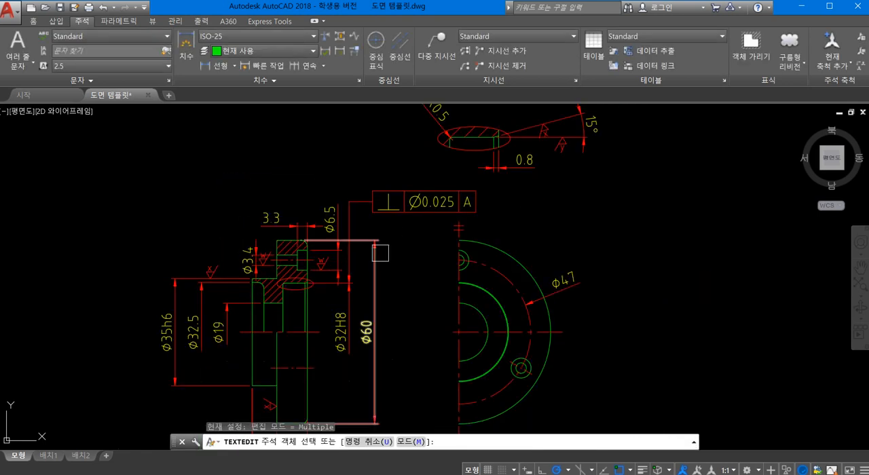
mouse_move(387, 255)
middle_mouse_down()
mouse_move(445, 228)
mouse_move(461, 205)
middle_mouse_up()
key("Return")
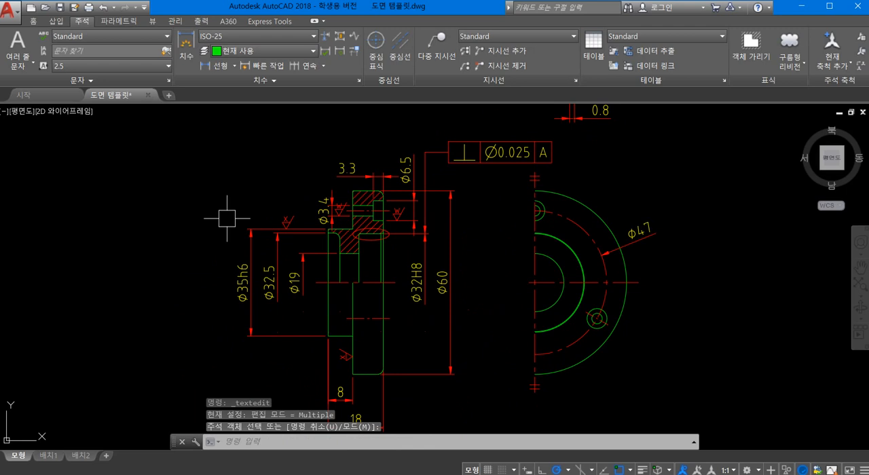
type("le")
key("Return")
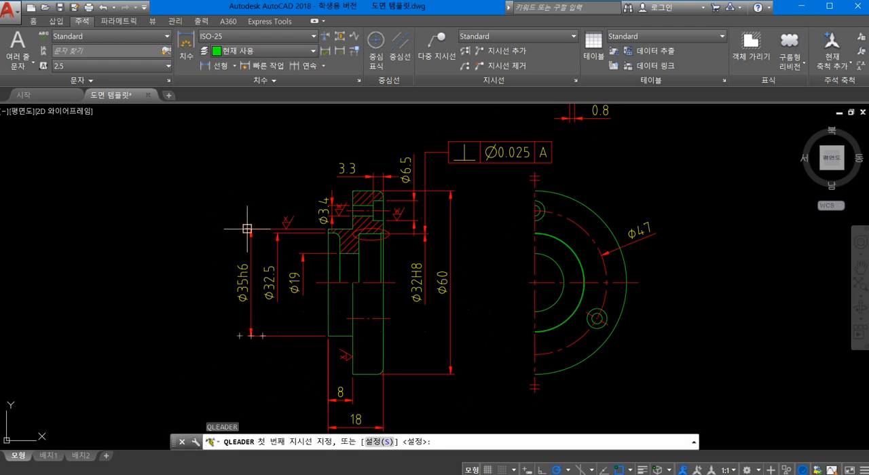
left_click(252, 231)
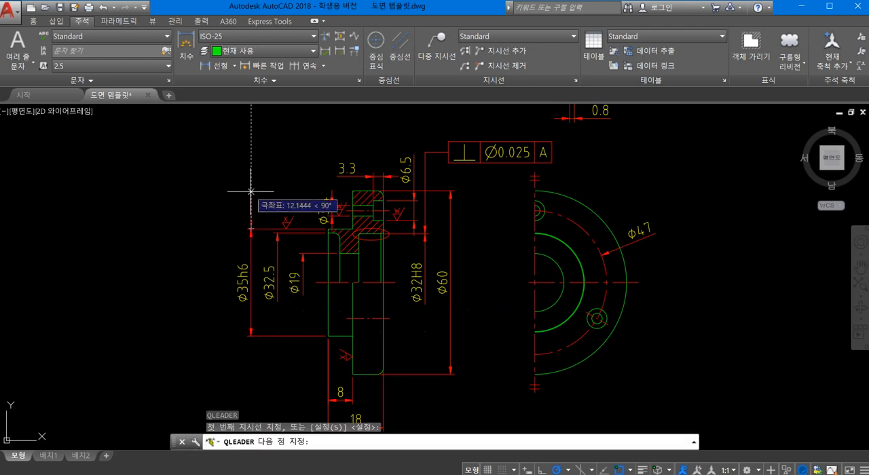
left_click(251, 192)
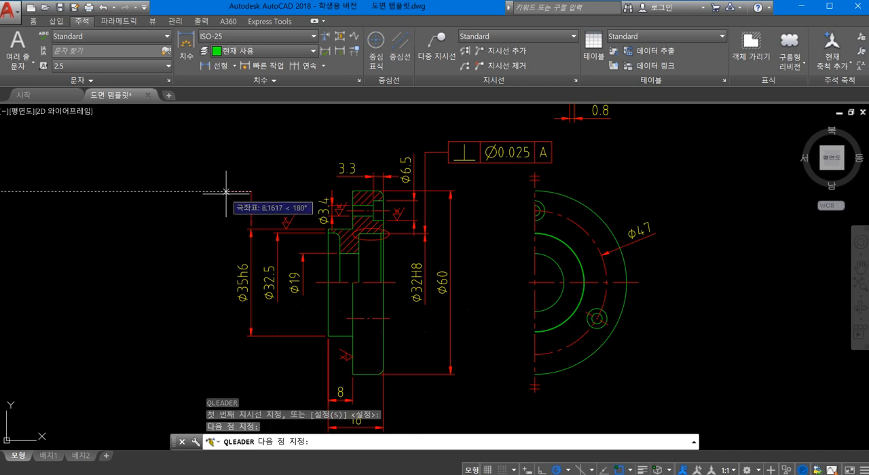
left_click(232, 192)
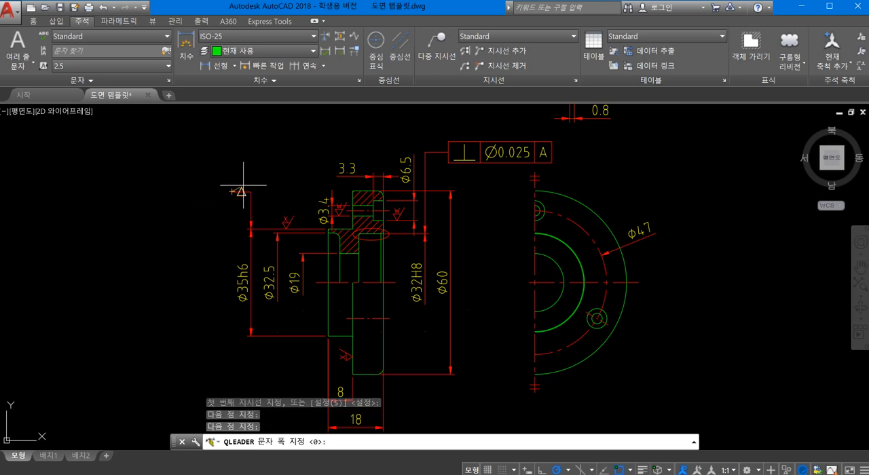
key("Escape")
left_click(251, 190)
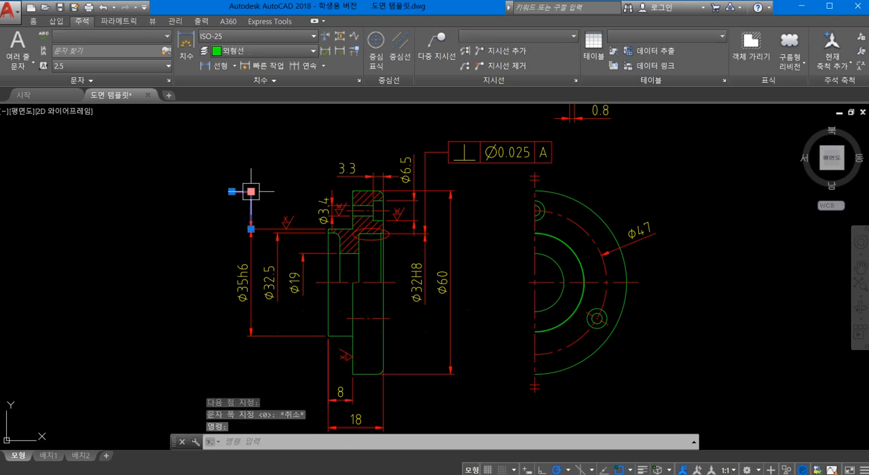
key("Delete")
- Draw a leader from the upper arrowhead of the Ø35h6 dimension, about 27.5 mm straight up with a short horizontal landing toward the part
type("le")
key("Return")
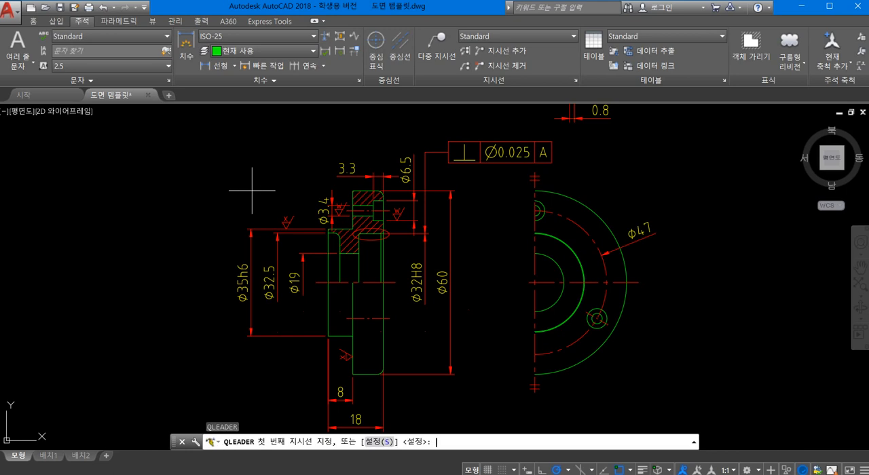
left_click(251, 230)
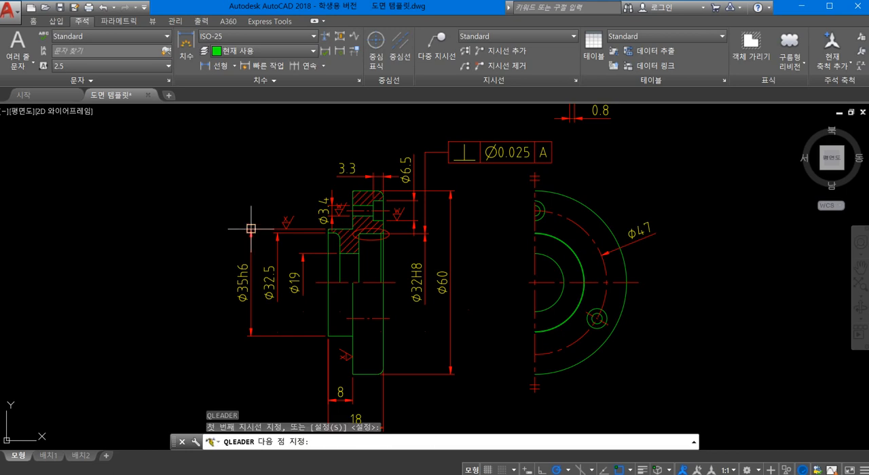
left_click(252, 144)
left_click(267, 144)
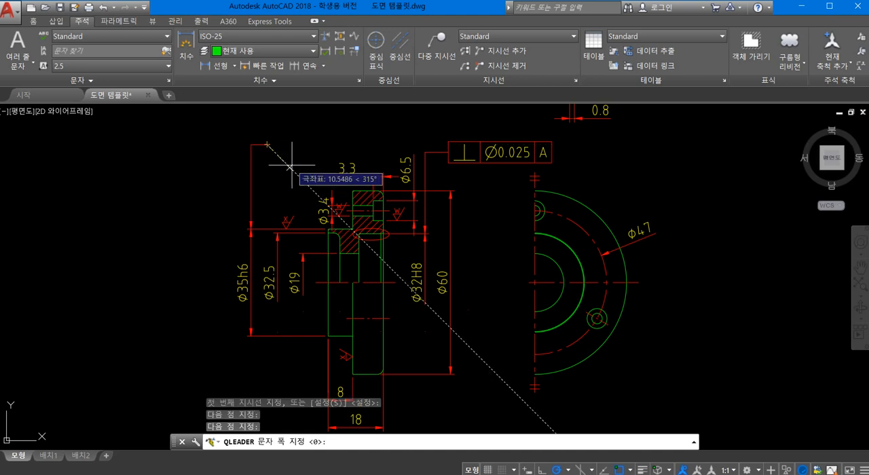
key("Escape")
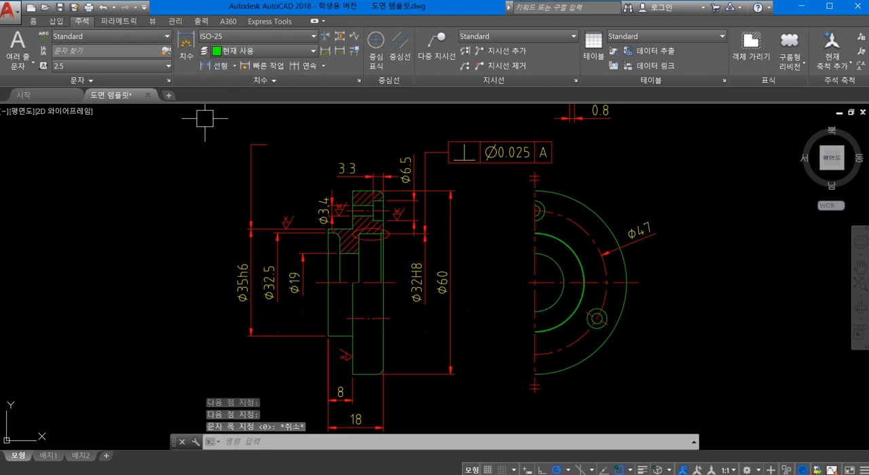
- Create a perpendicularity tolerance frame with a diameter symbol, blank tolerance 1 value and datum A, placed at the end of the Ø35h6 leader
type("to")
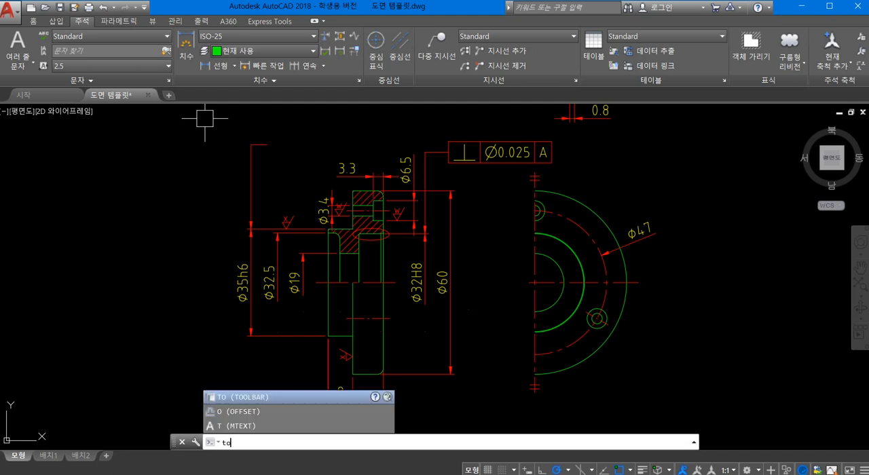
type("l")
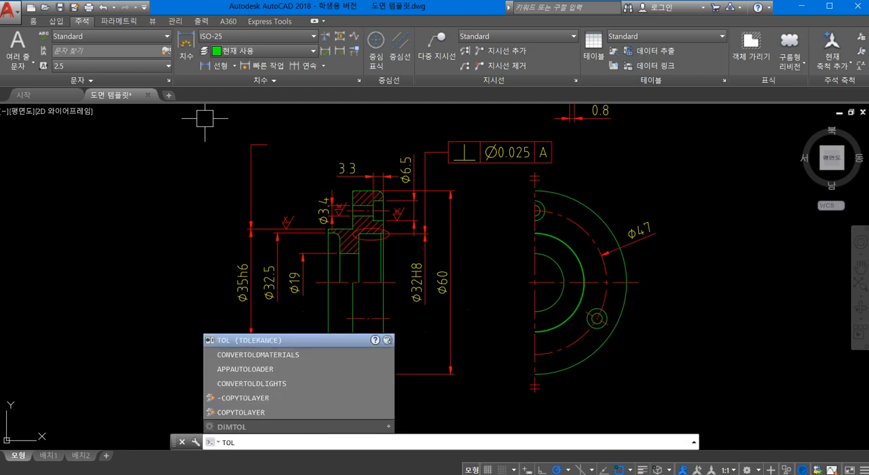
key("Return")
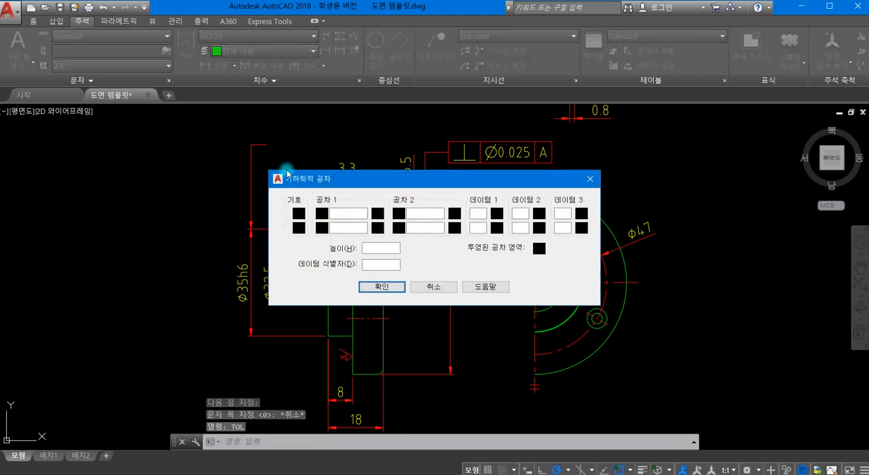
left_click_drag(300, 180, 393, 153)
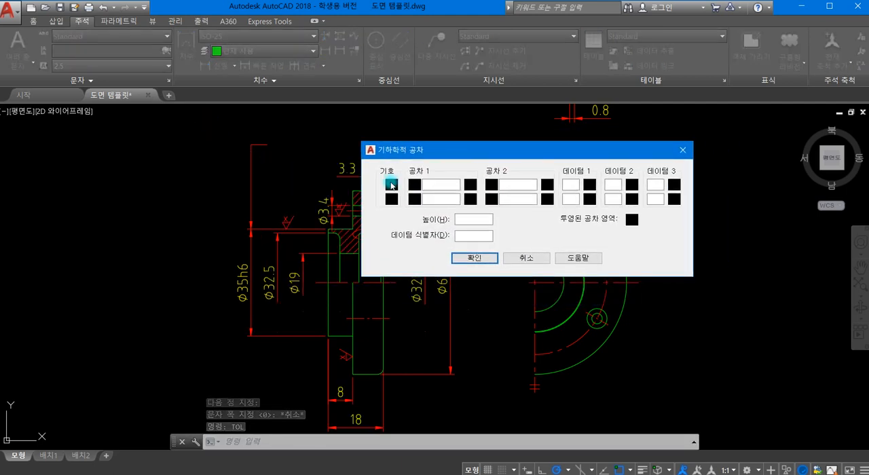
left_click(391, 184)
left_click(571, 201)
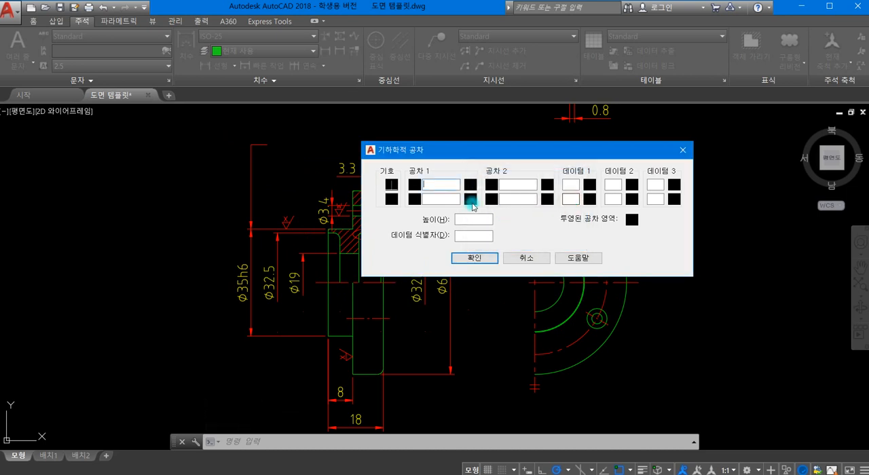
left_click(414, 184)
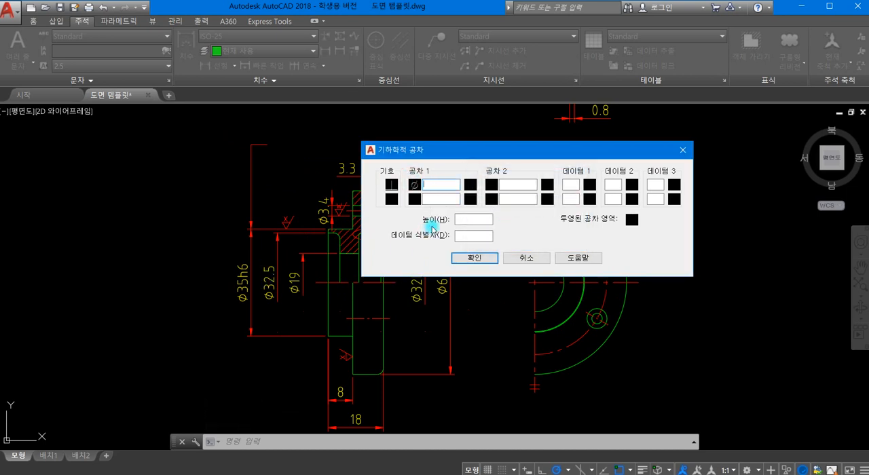
left_click(568, 186)
left_click(490, 256)
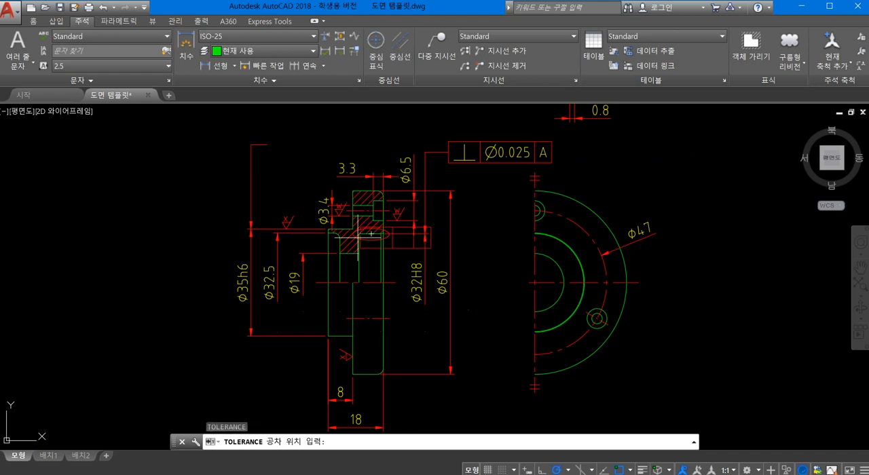
left_click(267, 144)
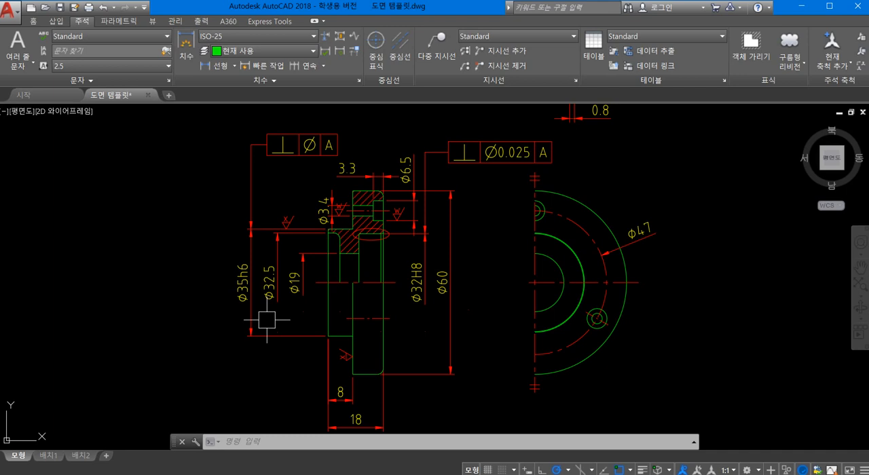
- Check the IT tolerance table in the KS standards PDF, return to AutoCAD and set tolerance 1 of the Ø35h6 frame to 0.08
key("alt+Tab")
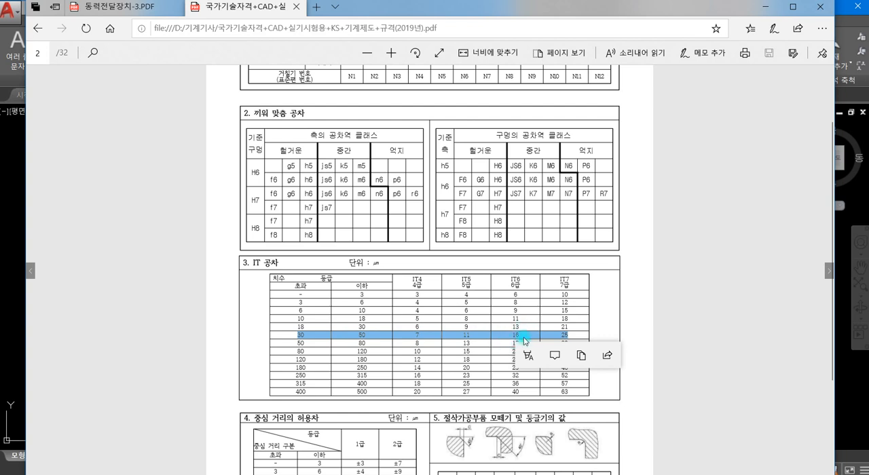
left_click(766, 7)
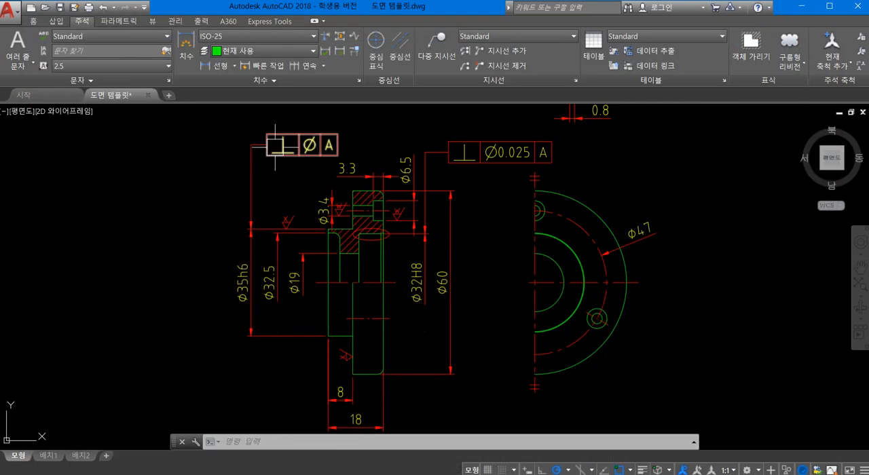
double_click(328, 146)
left_click(347, 215)
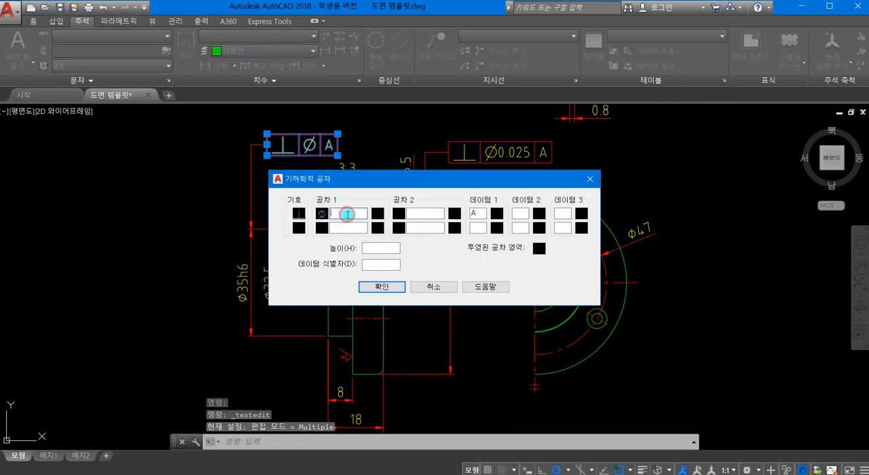
type("0.08")
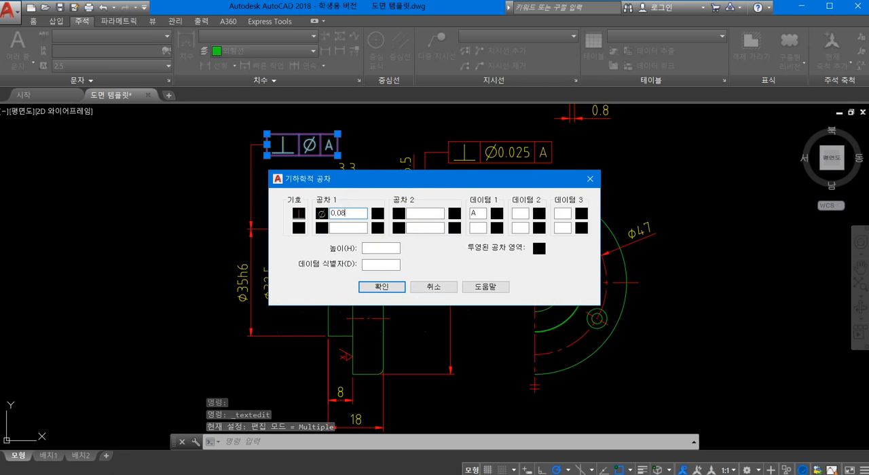
left_click(378, 286)
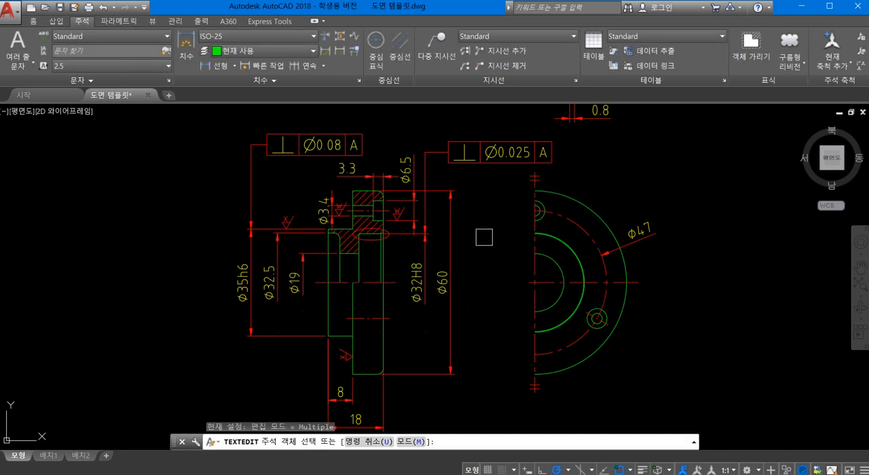
key("Escape")
- Set tolerance 1 of the perpendicularity frame on the Ø32H8 leader to 0.015
scroll(465, 229, "down", 2)
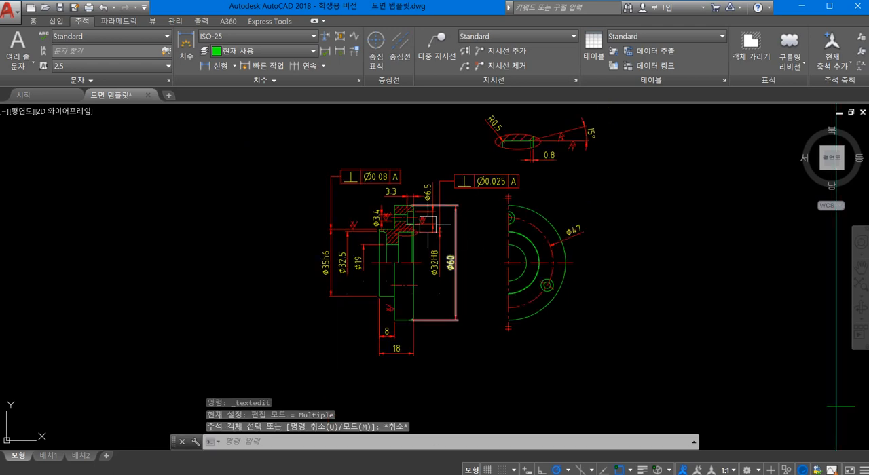
scroll(448, 176, "up", 4)
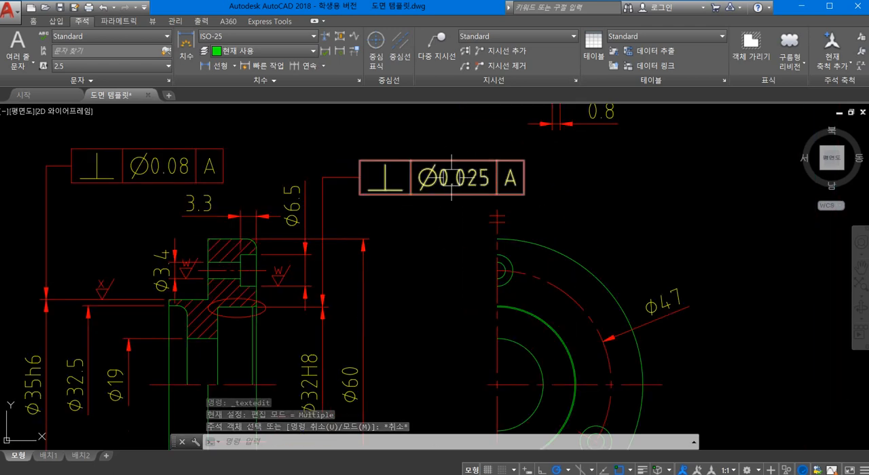
double_click(472, 199)
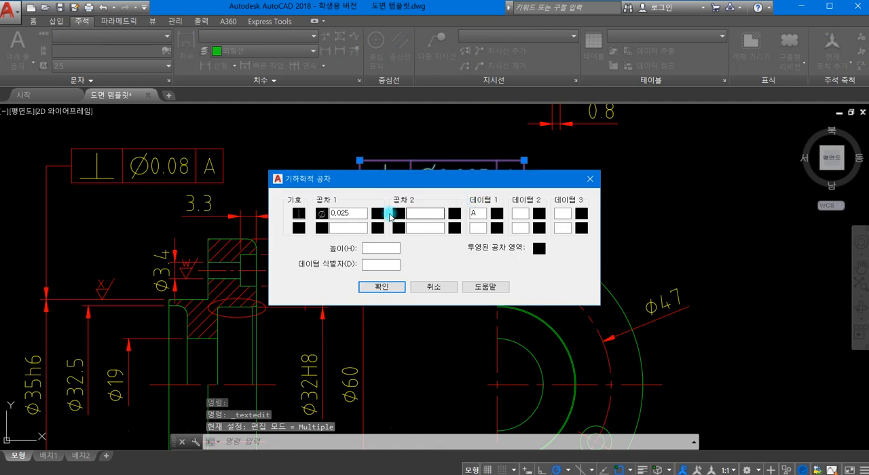
double_click(346, 213)
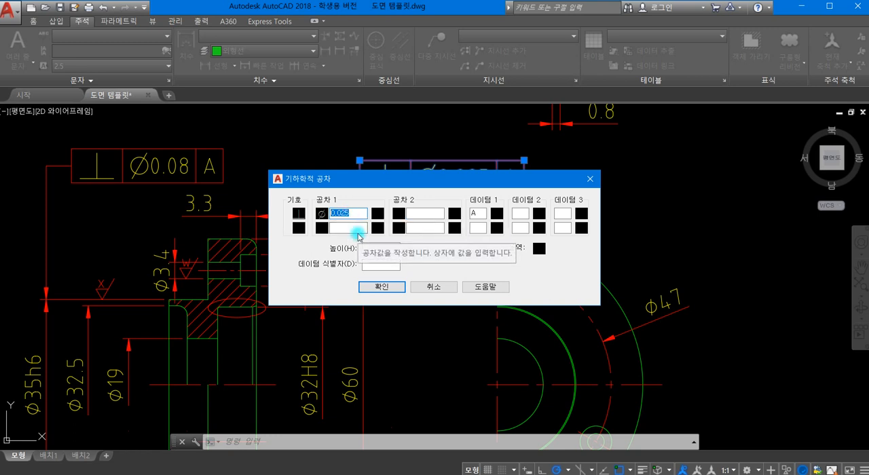
type("0")
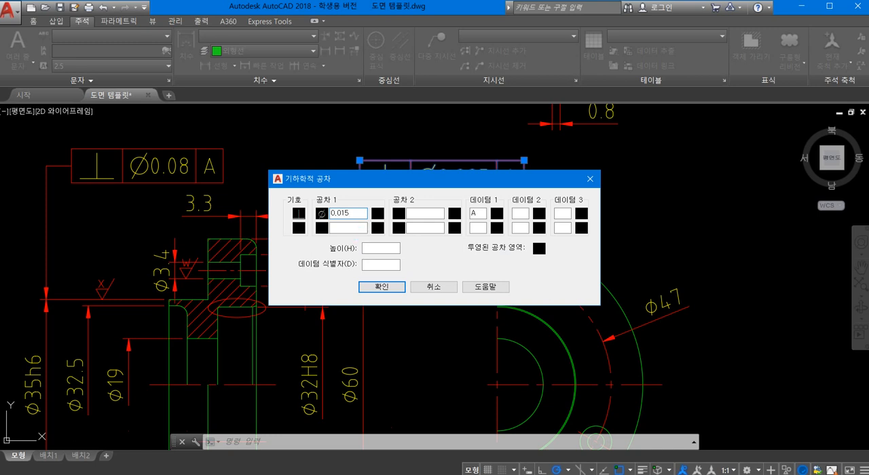
left_click(380, 287)
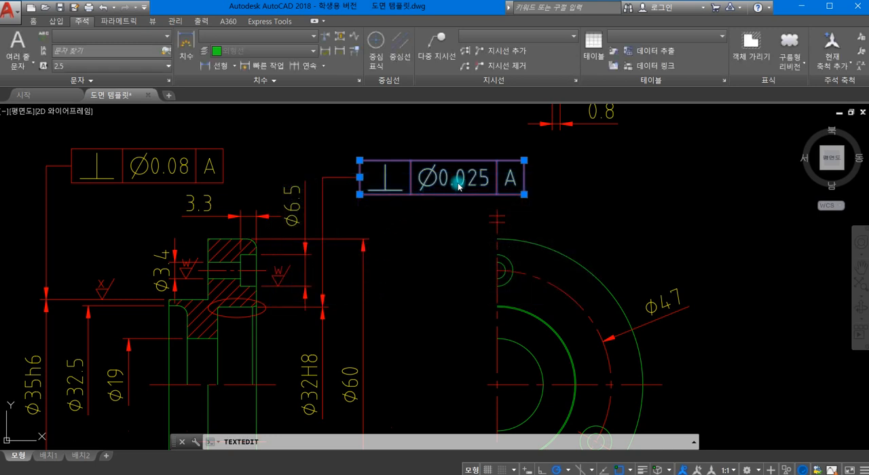
key("Escape")
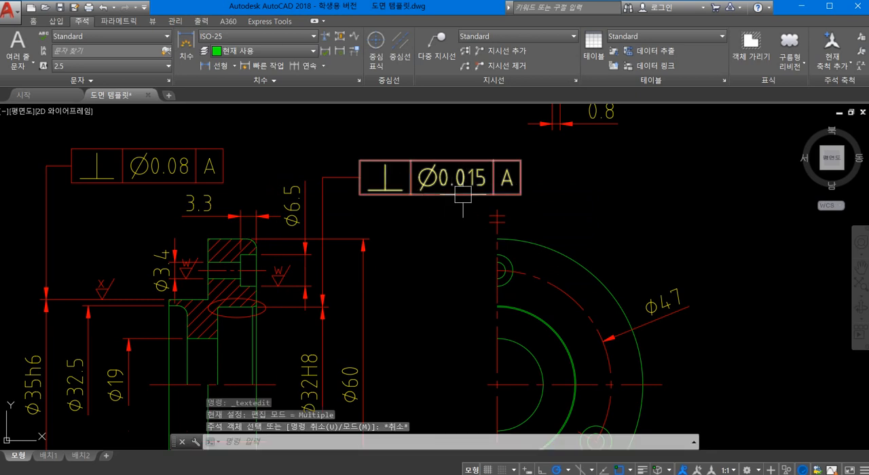
- Draw a straight horizontal leader about 15.5 mm long, running left from the left arrowhead of the 18 mm length dimension
scroll(460, 193, "down", 2)
middle_click_drag(405, 266, 394, 251)
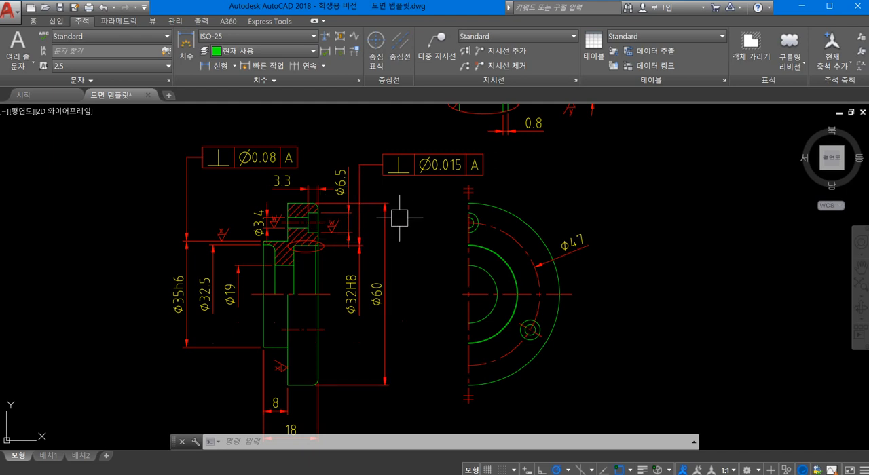
scroll(290, 309, "up", 3)
scroll(320, 219, "down", 3)
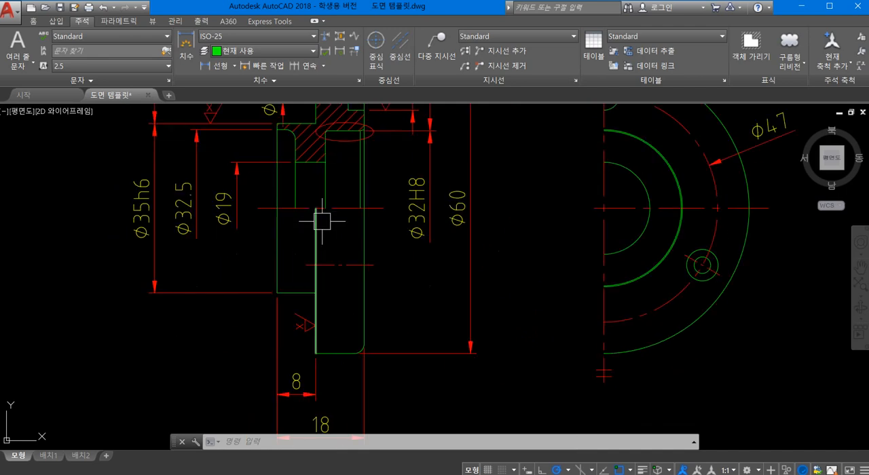
type("le")
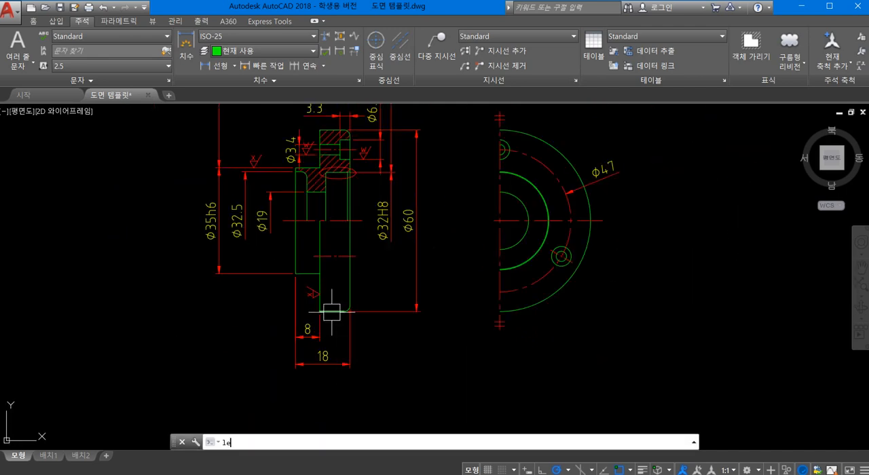
key("Return")
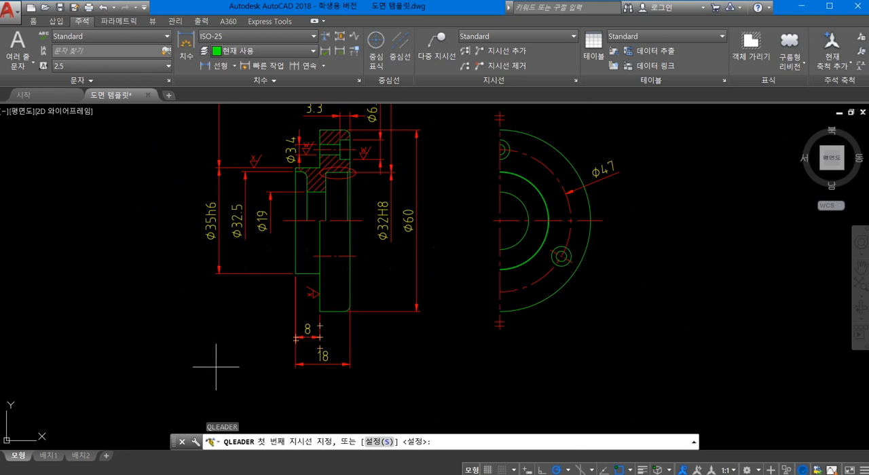
left_click(295, 364)
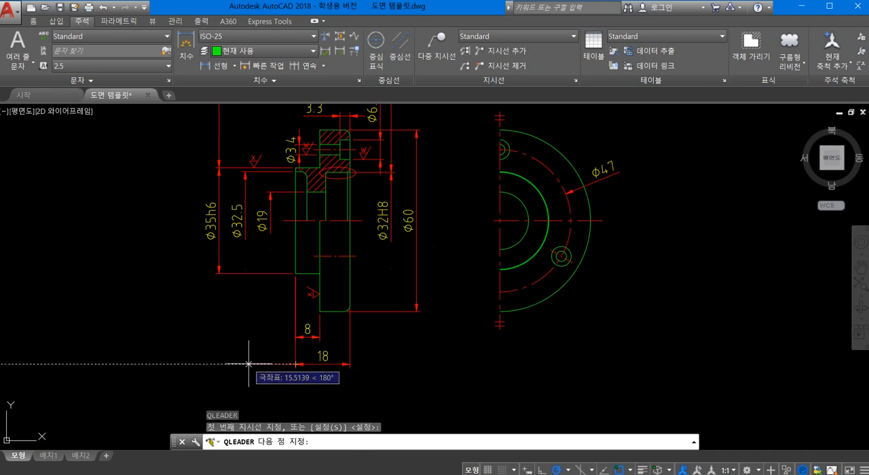
left_click(249, 364)
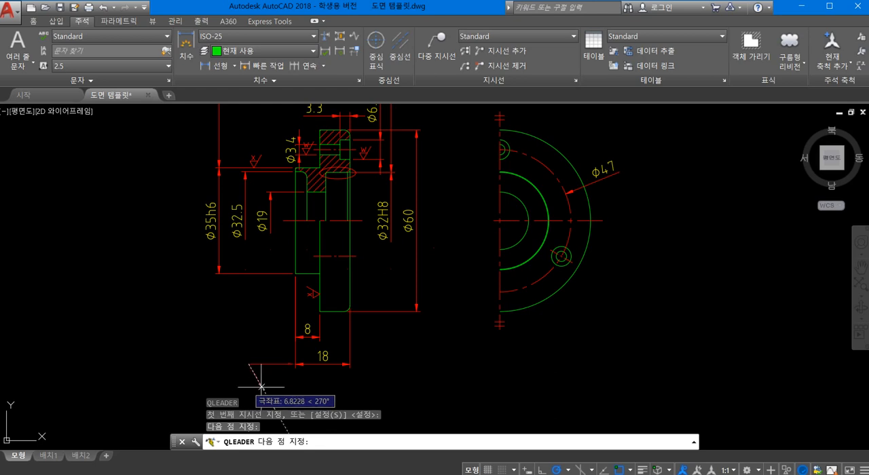
key("Escape")
- Change the arrowhead of the new leader at the 18 mm dimension to the filled datum triangle (데이텀 삼각형 채우기)
scroll(273, 380, "up", 2)
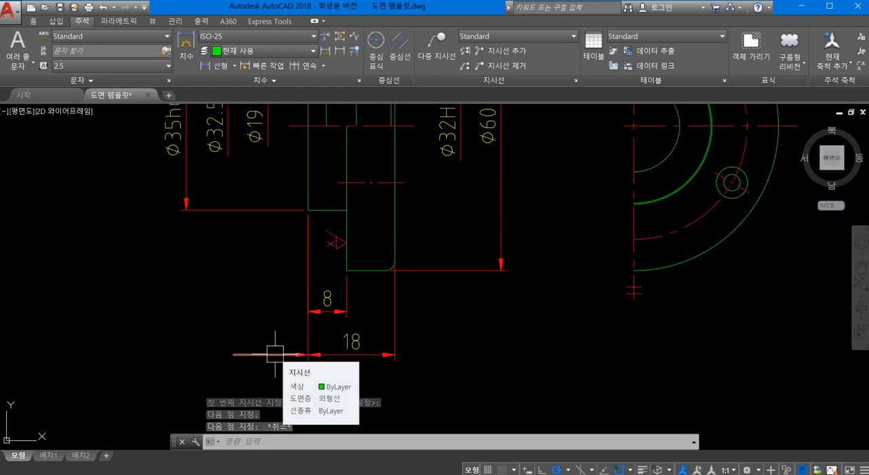
left_click(274, 354)
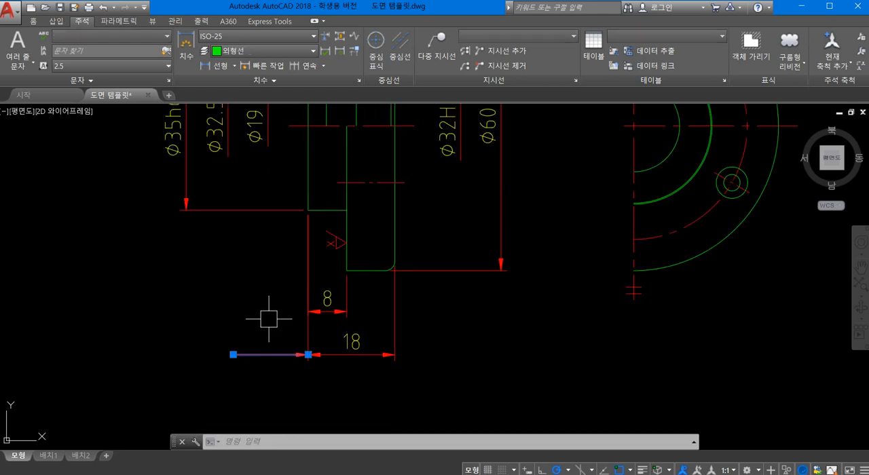
double_click(270, 354)
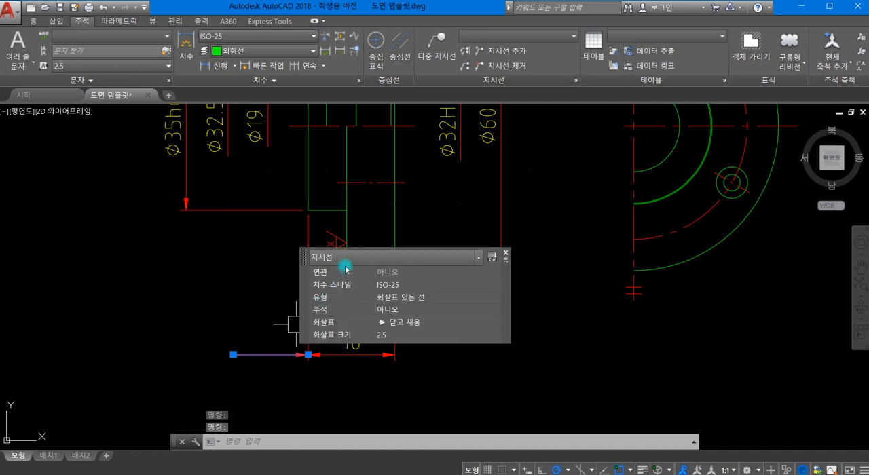
left_click(402, 321)
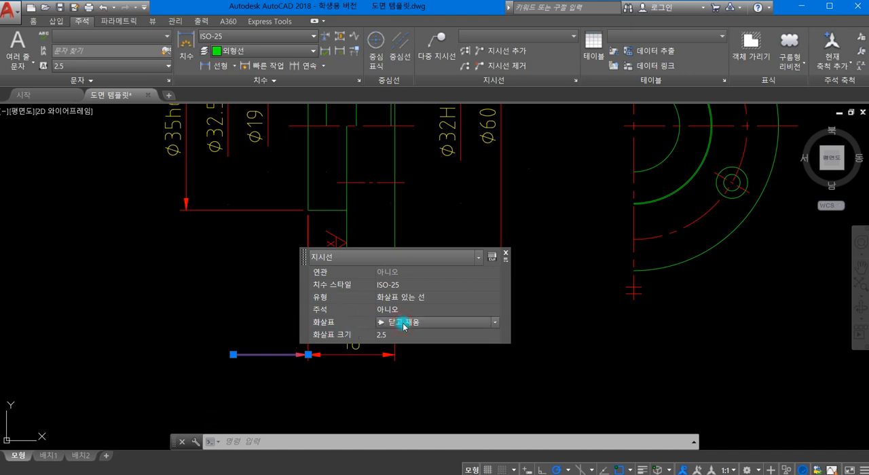
left_click(477, 323)
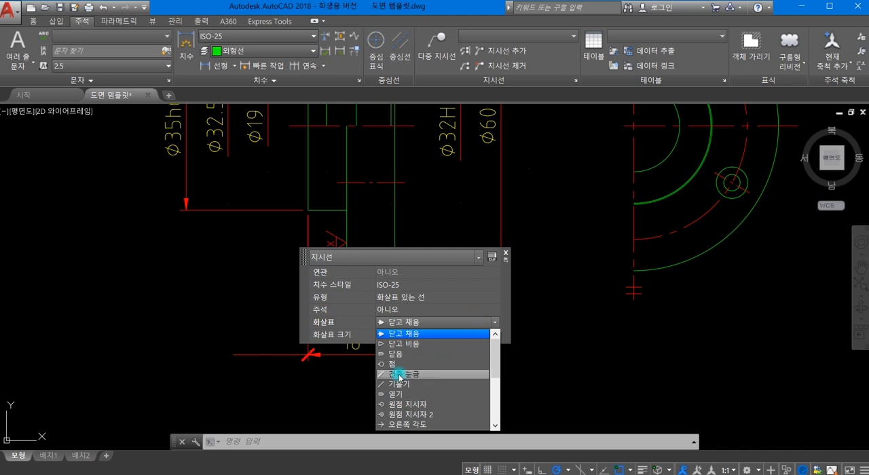
scroll(404, 384, "down", 4)
scroll(420, 377, "down", 1)
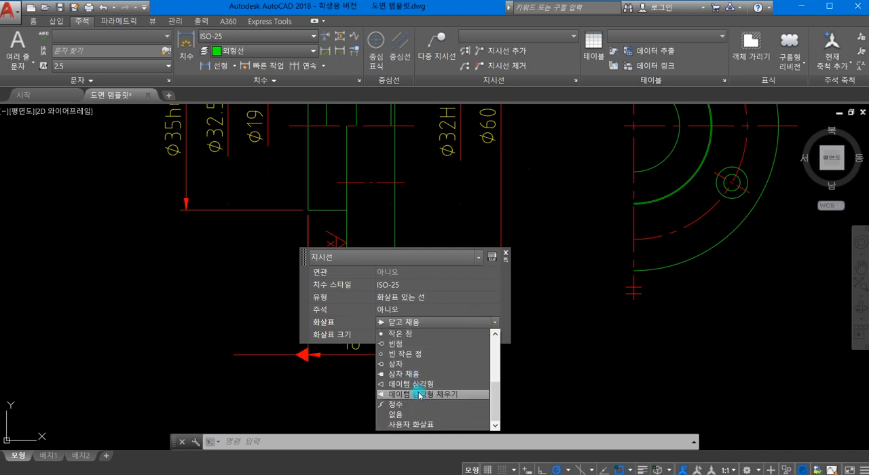
left_click(420, 395)
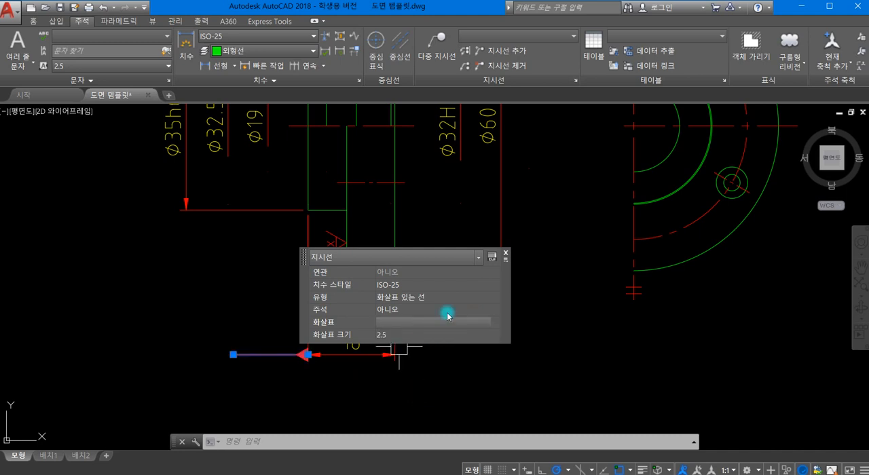
left_click(506, 253)
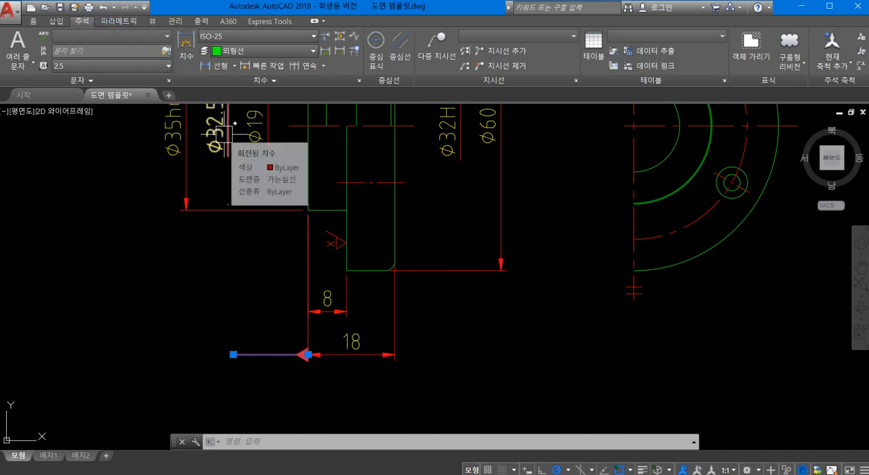
- Create a tolerance frame containing only datum identifier A and place it at the free end of the datum triangle leader
type("ㅌol")
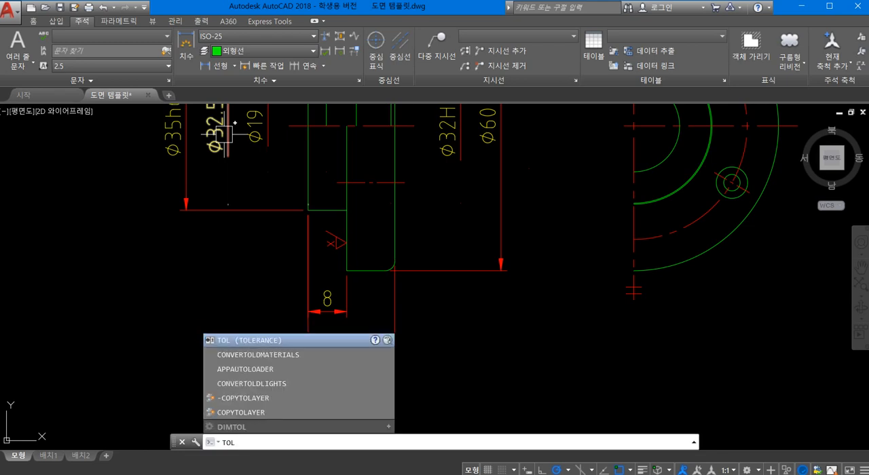
key("Return")
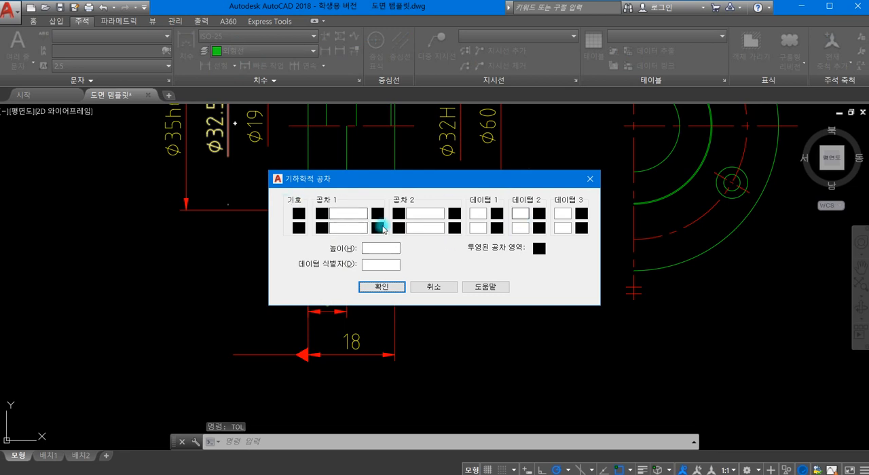
left_click(367, 263)
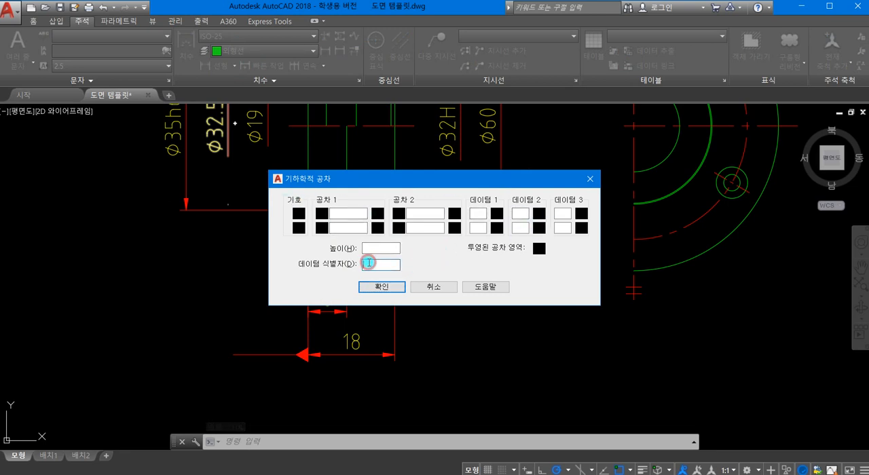
type("A")
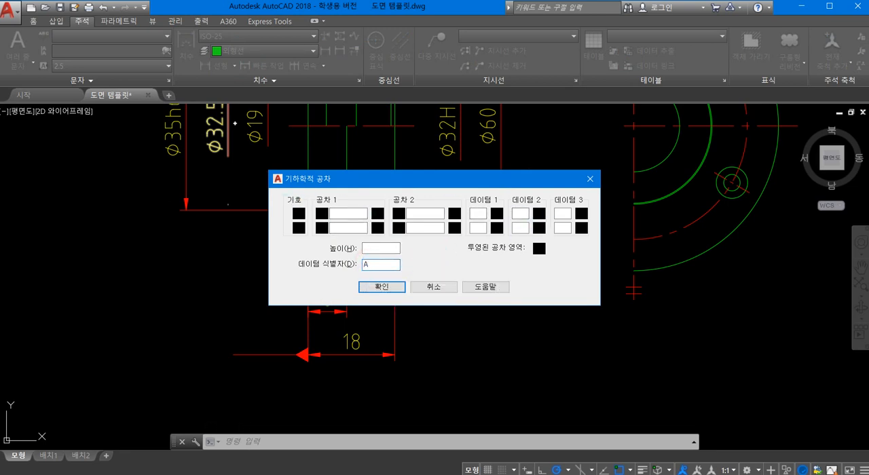
left_click(374, 286)
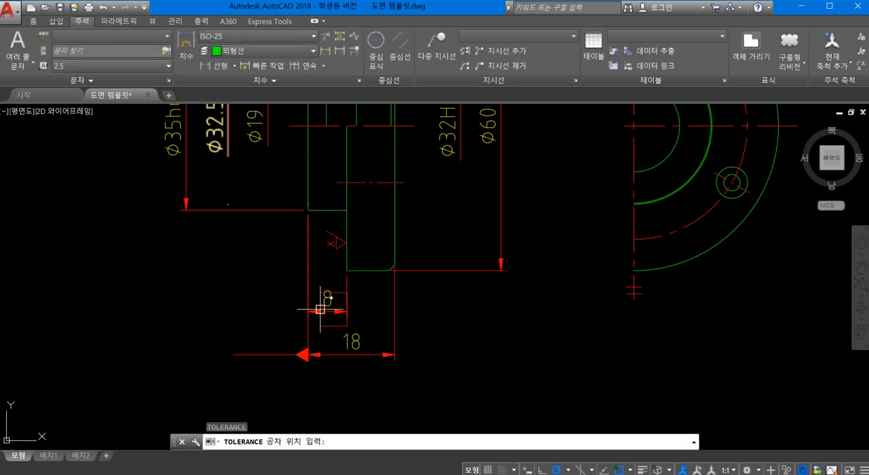
left_click(233, 354)
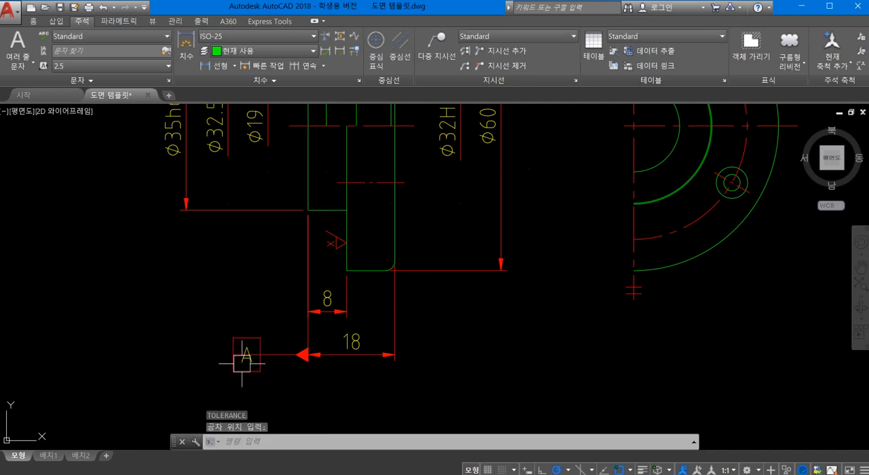
- Move the datum A frame from its right edge midpoint to the left end of the leader
type("ㅁ")
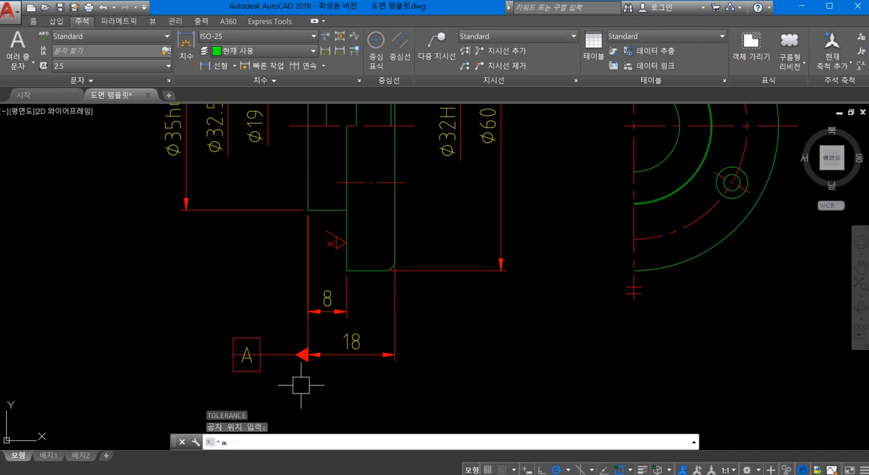
key("Return")
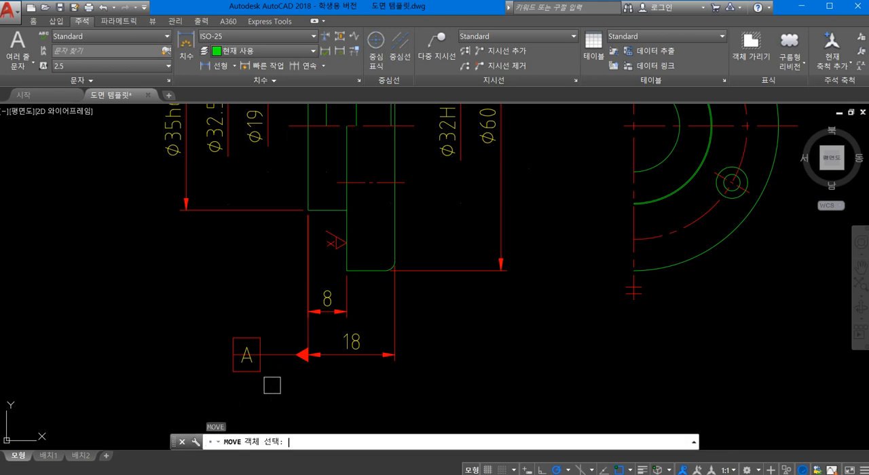
left_click(202, 320)
left_click(263, 394)
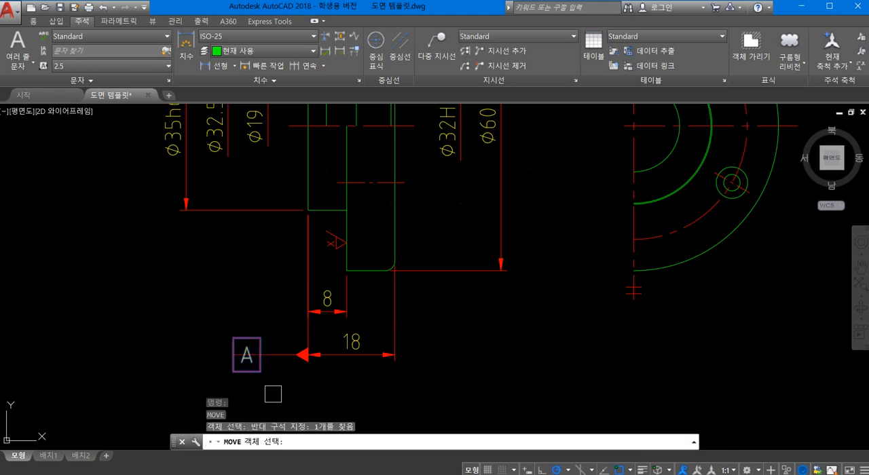
key("Return")
left_click(260, 354)
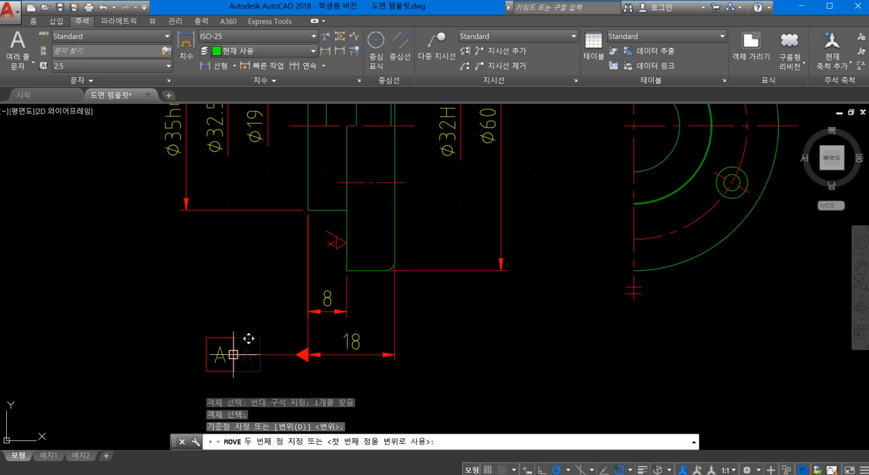
left_click(233, 354)
- Examine the perpendicularity frames on the Ø35h6 and Ø32H8 leaders and the datum A symbol beside the 18 mm dimension
scroll(267, 380, "down", 1)
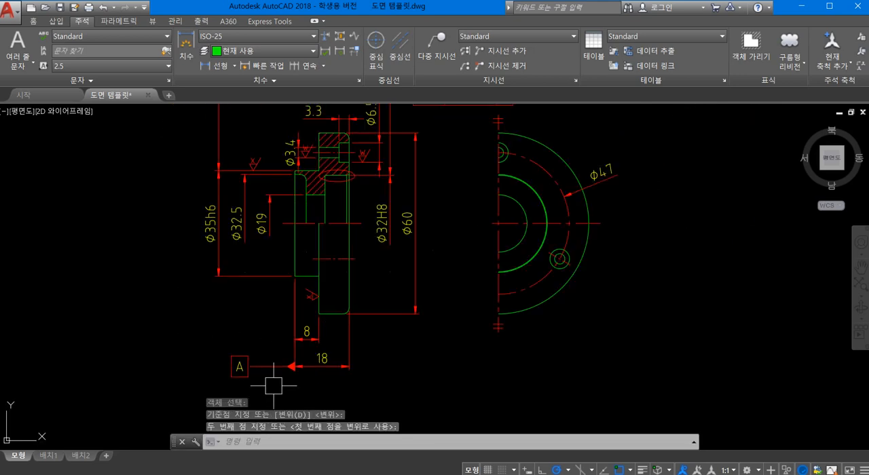
scroll(305, 326, "down", 3)
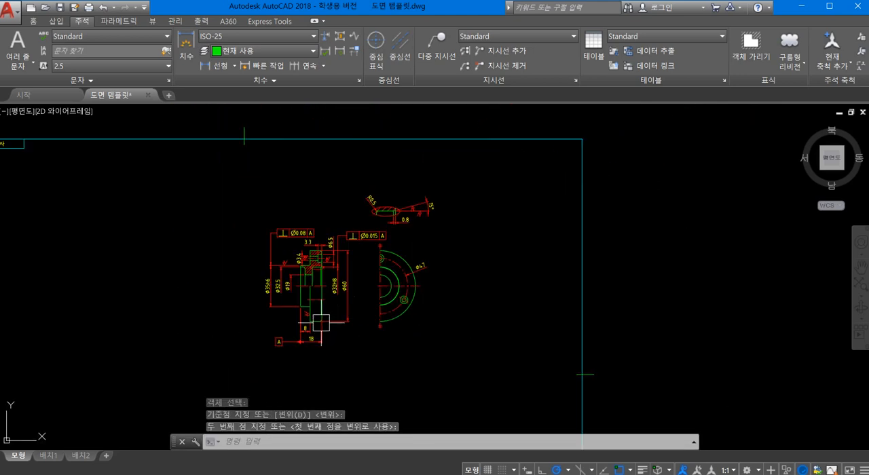
scroll(332, 281, "up", 4)
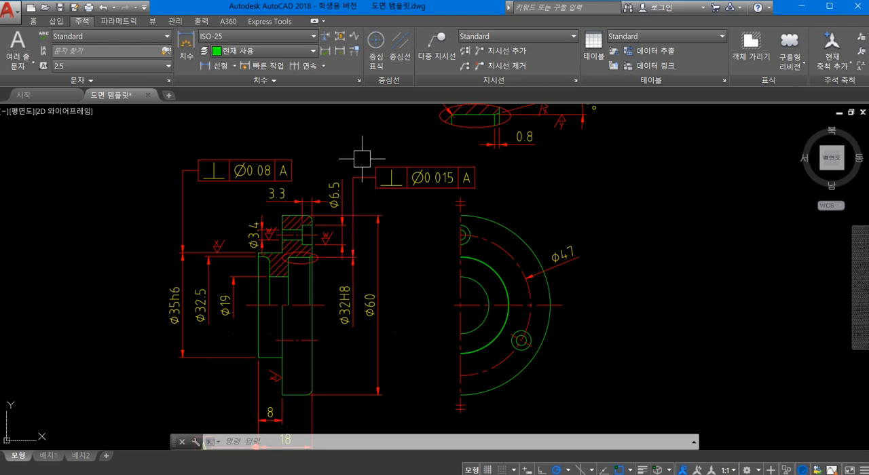
scroll(361, 251, "up", 2)
scroll(361, 250, "down", 2)
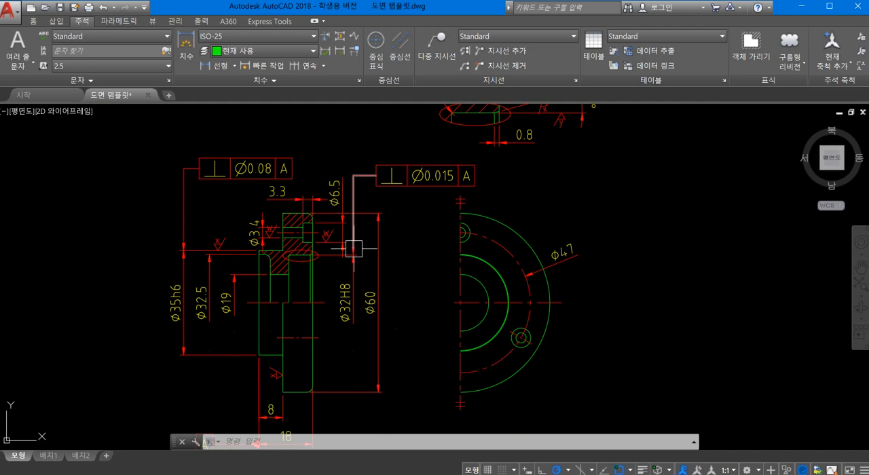
scroll(353, 249, "up", 2)
scroll(374, 252, "down", 2)
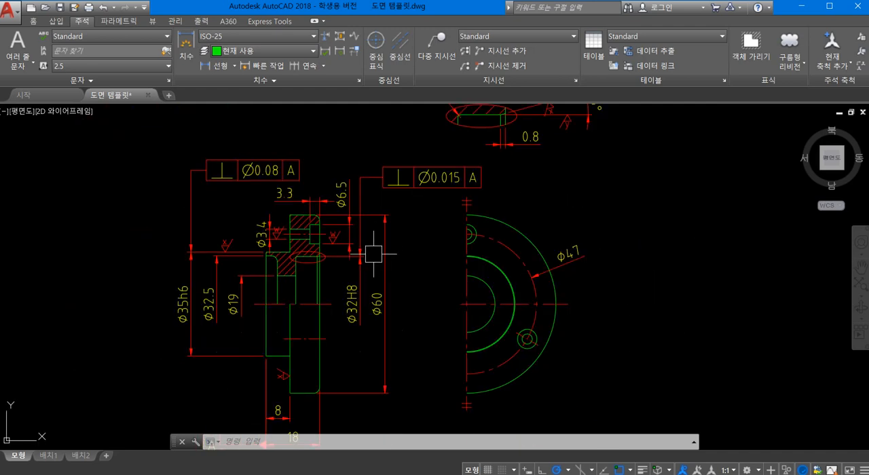
scroll(373, 255, "up", 3)
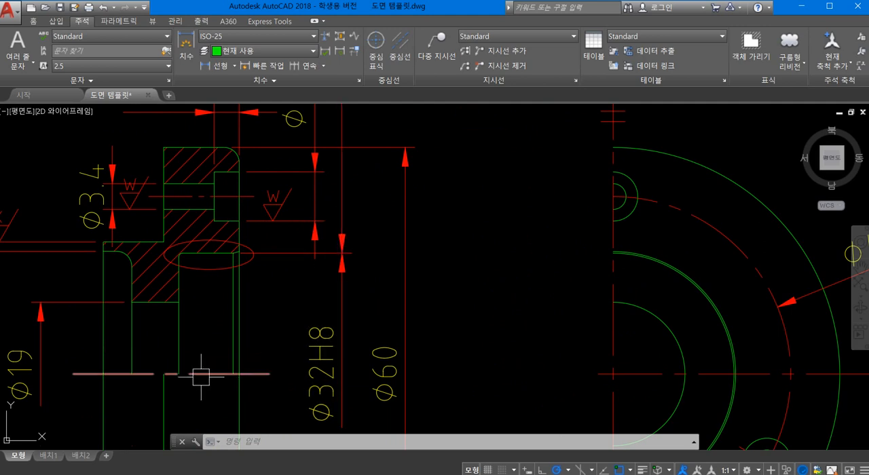
scroll(309, 286, "down", 2)
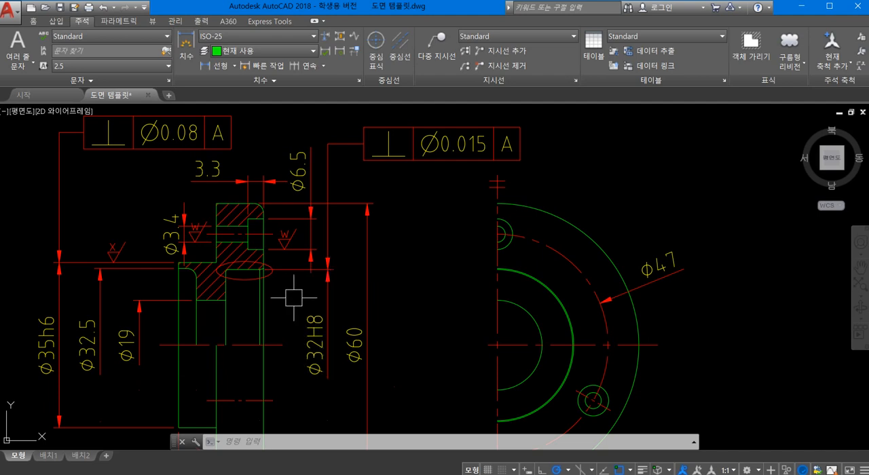
scroll(296, 297, "down", 2)
middle_click_drag(238, 315, 307, 228)
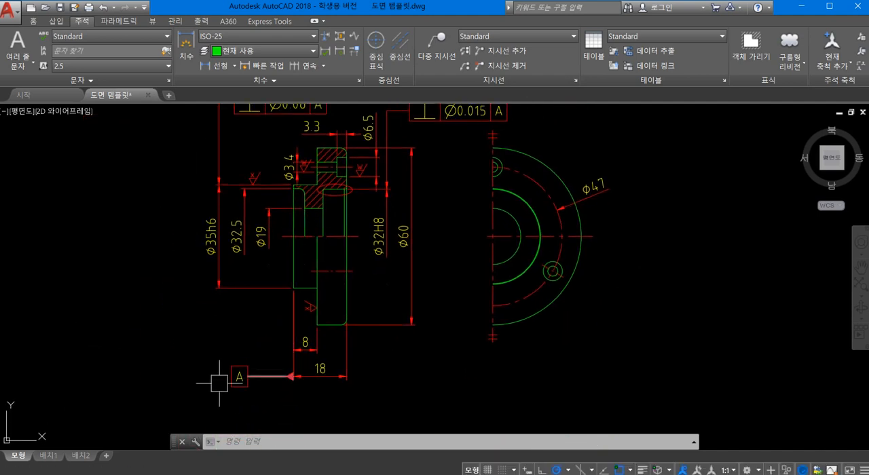
scroll(265, 387, "up", 2)
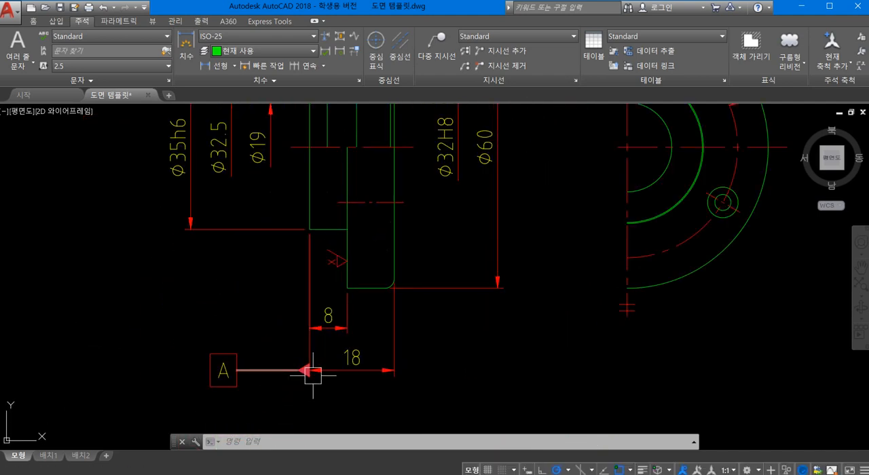
scroll(306, 374, "up", 2)
scroll(317, 301, "down", 2)
scroll(322, 226, "down", 2)
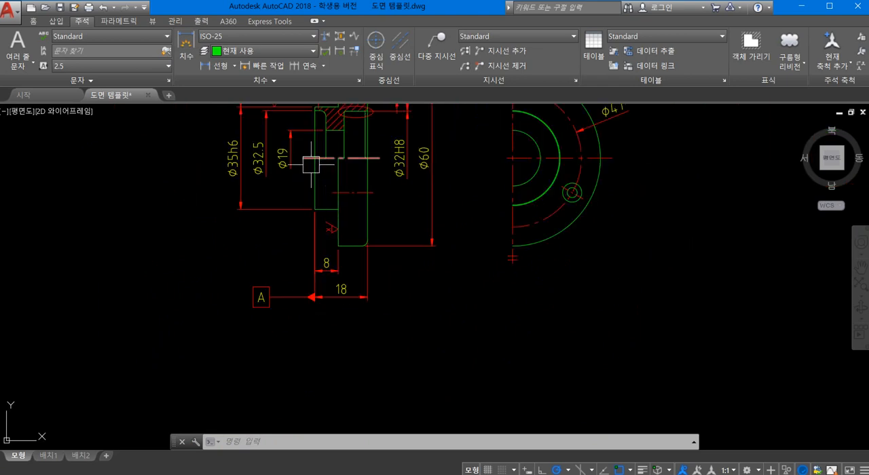
scroll(313, 307, "up", 2)
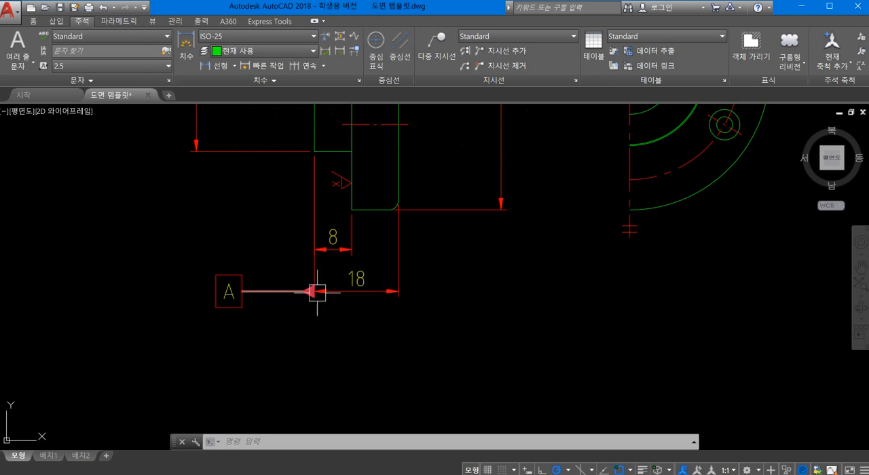
- Examine the datum A triangle at the 18 mm dimension's extension line and the section view's end face it refers to
scroll(339, 290, "down", 1)
scroll(336, 290, "up", 1)
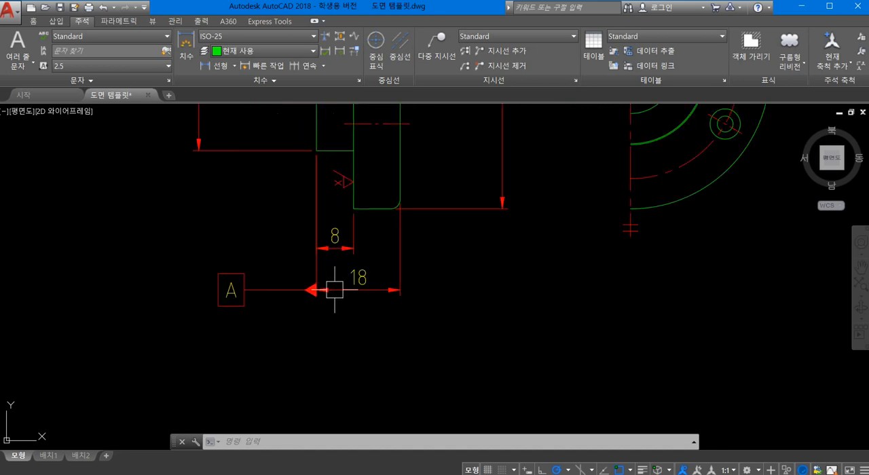
mouse_move(337, 254)
middle_mouse_down()
mouse_move(393, 261)
mouse_move(396, 309)
middle_mouse_up()
scroll(393, 264, "down", 2)
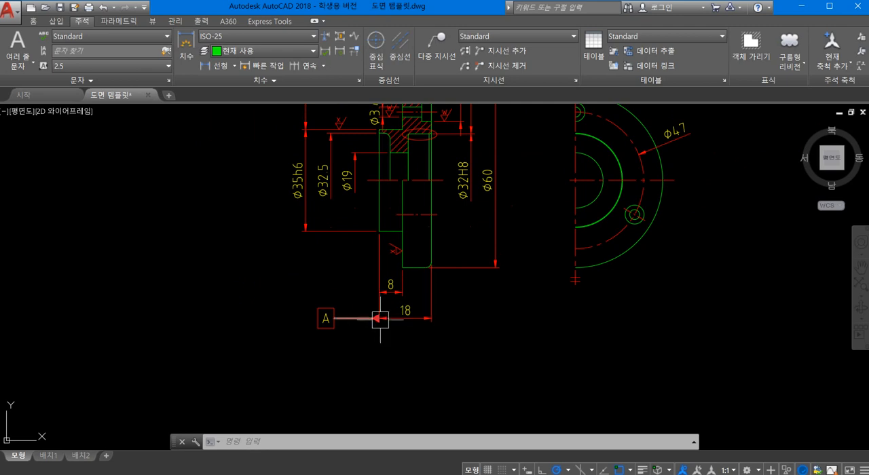
scroll(388, 304, "up", 2)
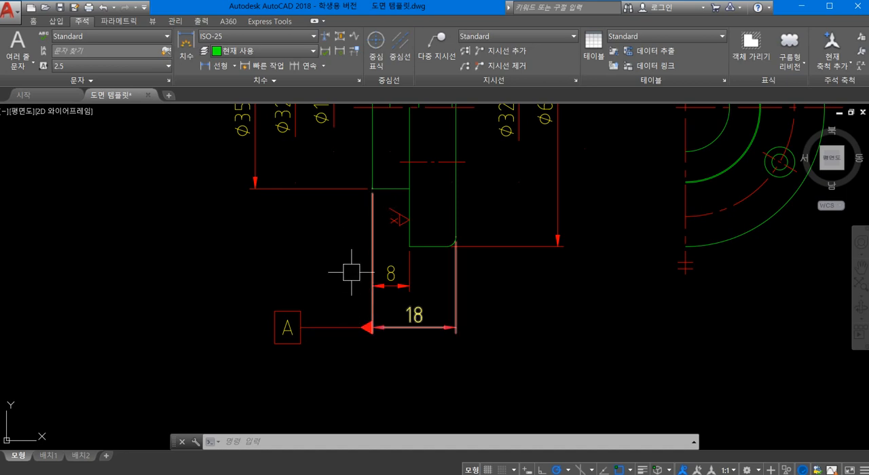
scroll(352, 272, "down", 2)
middle_click_drag(347, 297, 384, 324)
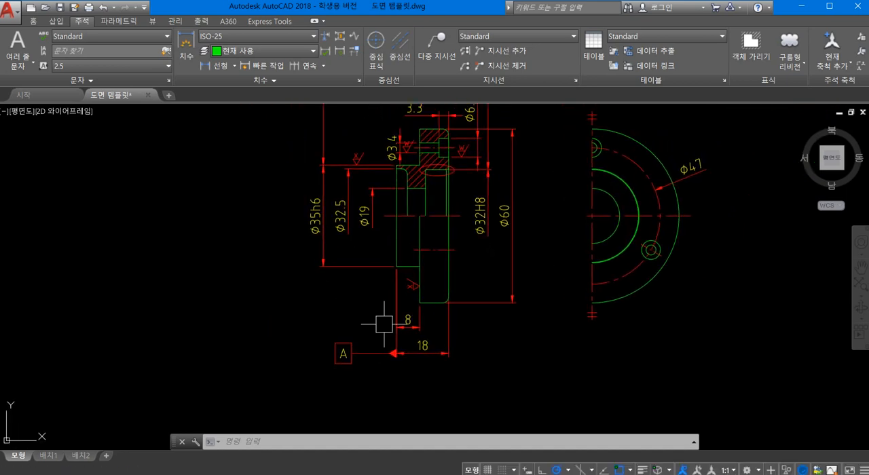
middle_click_drag(394, 290, 377, 338)
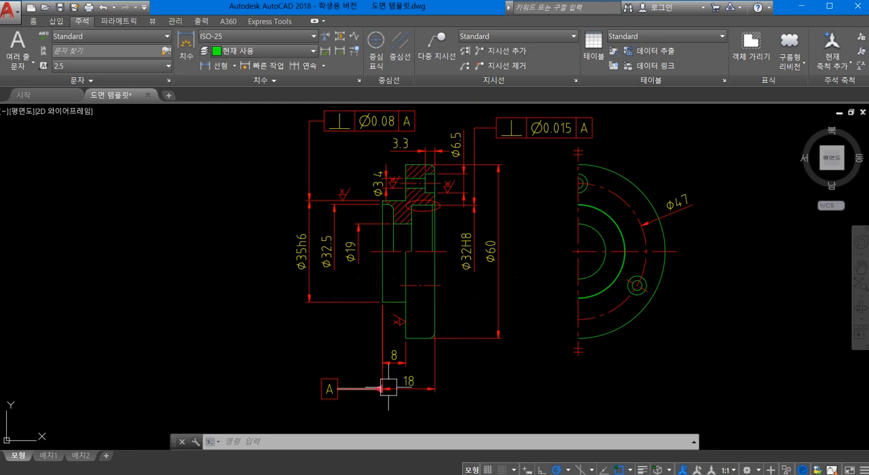
scroll(388, 360, "up", 2)
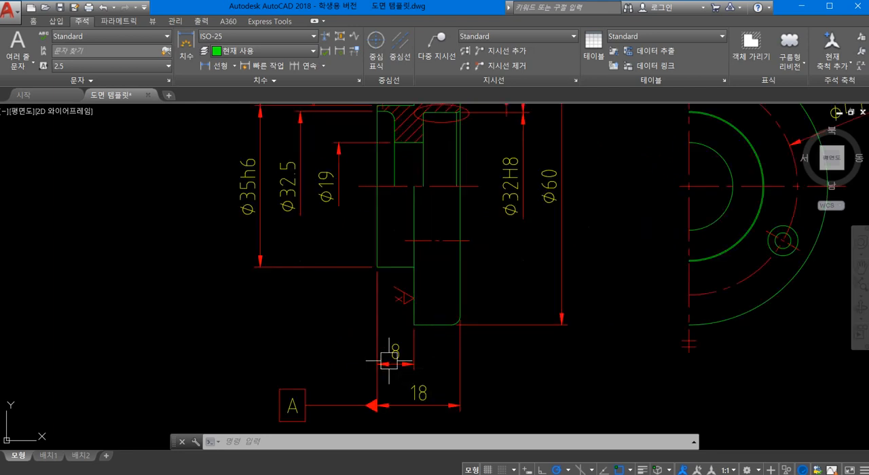
scroll(389, 359, "up", 2)
scroll(389, 360, "down", 2)
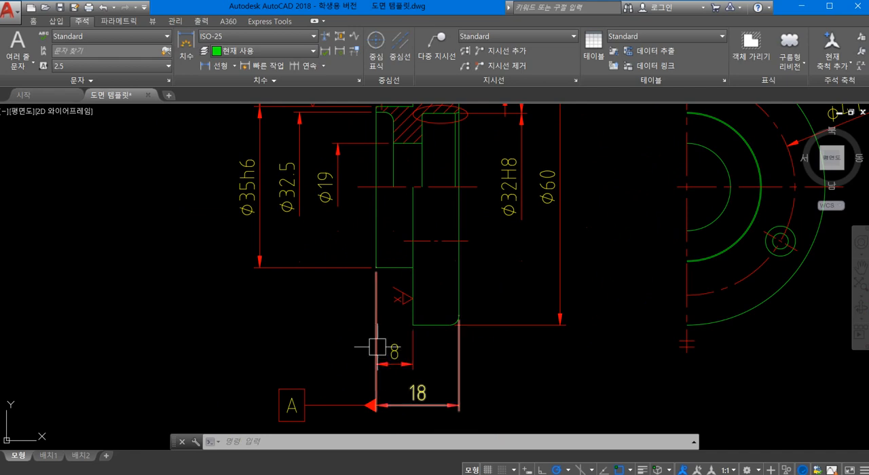
middle_click_drag(380, 348, 436, 297)
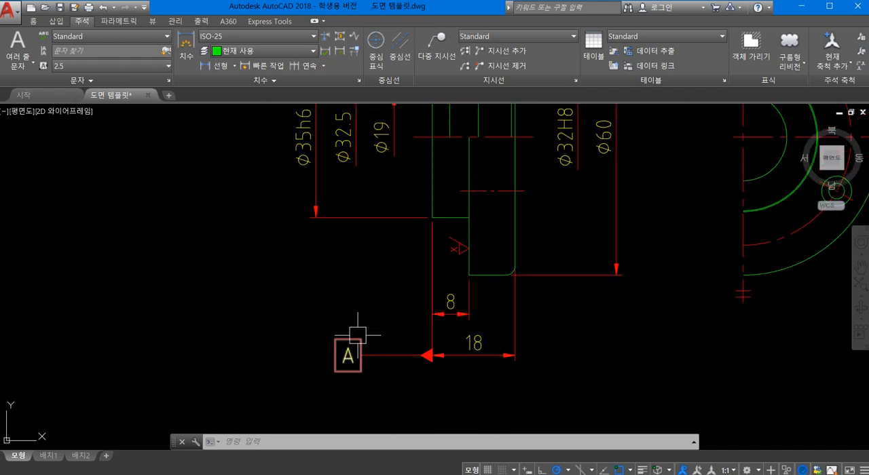
scroll(462, 300, "down", 3)
scroll(434, 319, "up", 3)
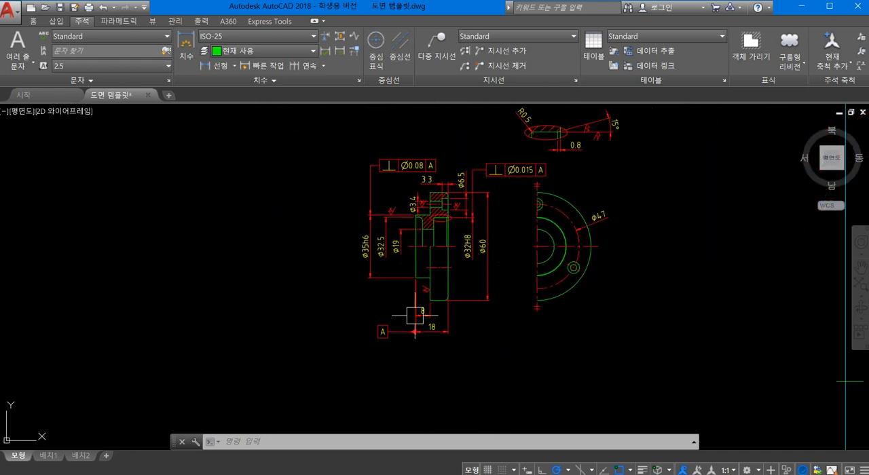
scroll(422, 345, "up", 3)
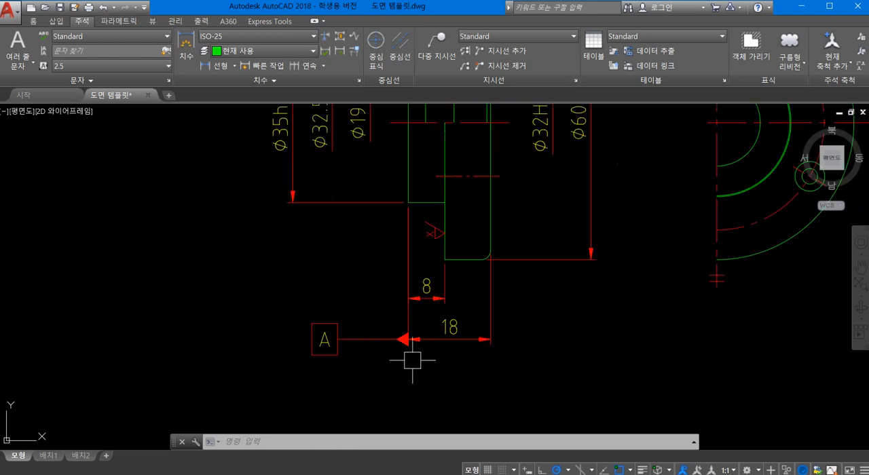
middle_click_drag(397, 221, 394, 296)
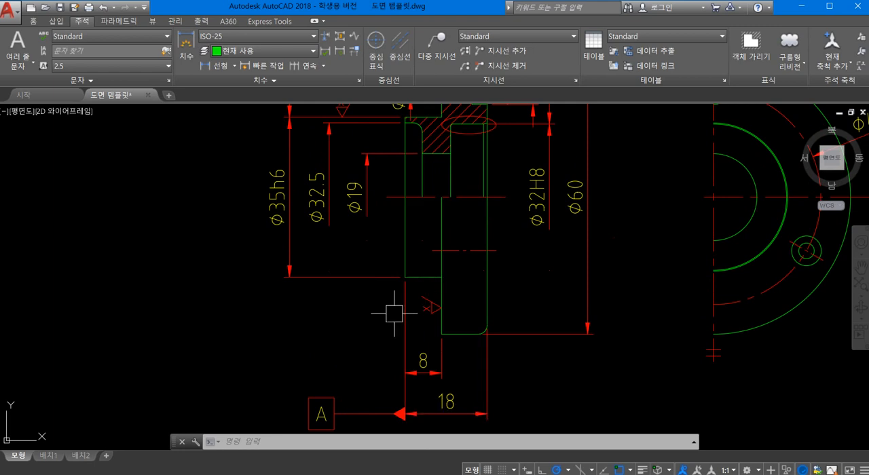
mouse_move(396, 310)
middle_mouse_down()
mouse_move(416, 283)
mouse_move(427, 296)
middle_mouse_up()
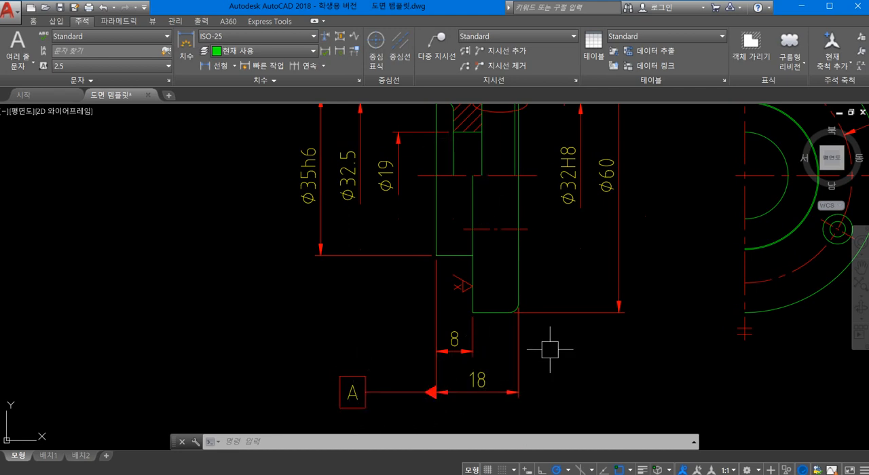
middle_click_drag(540, 345, 557, 378)
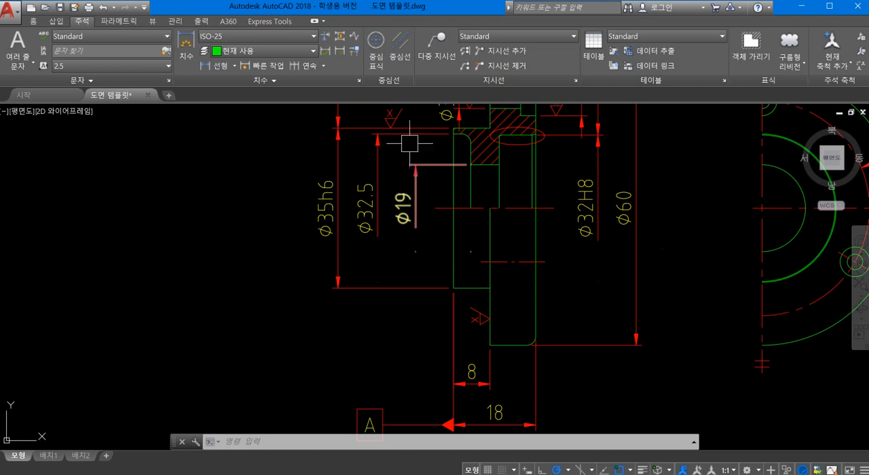
- Examine the Ø19 dimension, the perpendicularity frames and the overall layout of the section, half and detail views
scroll(403, 176, "up", 2)
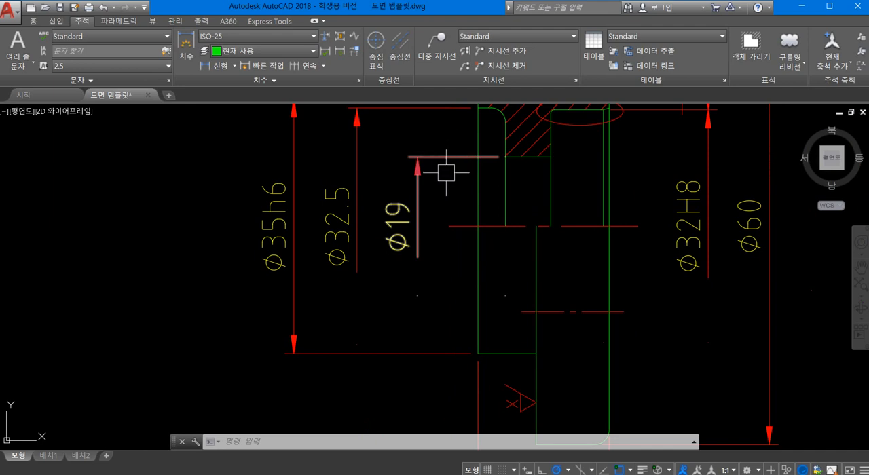
scroll(423, 170, "down", 4)
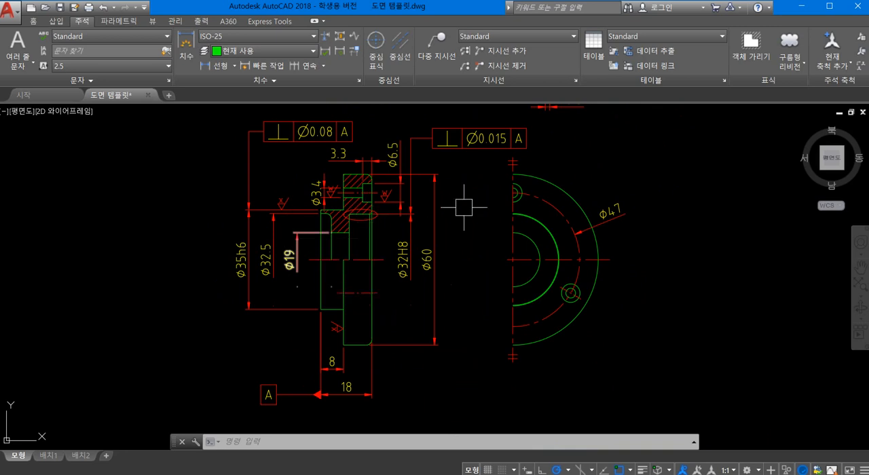
scroll(454, 214, "down", 2)
middle_click_drag(454, 216, 428, 247)
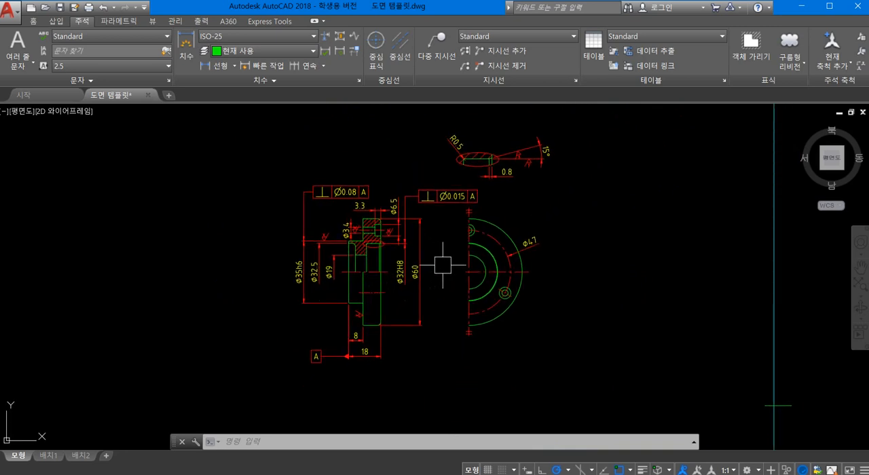
scroll(442, 216, "up", 2)
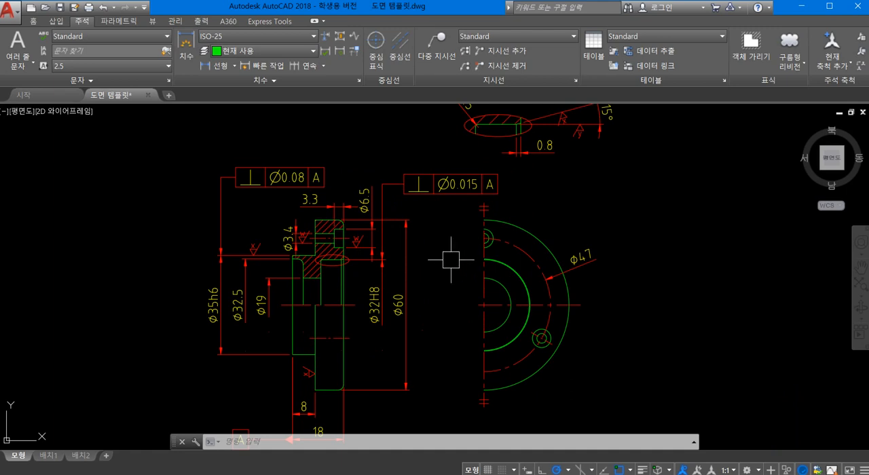
scroll(453, 262, "down", 2)
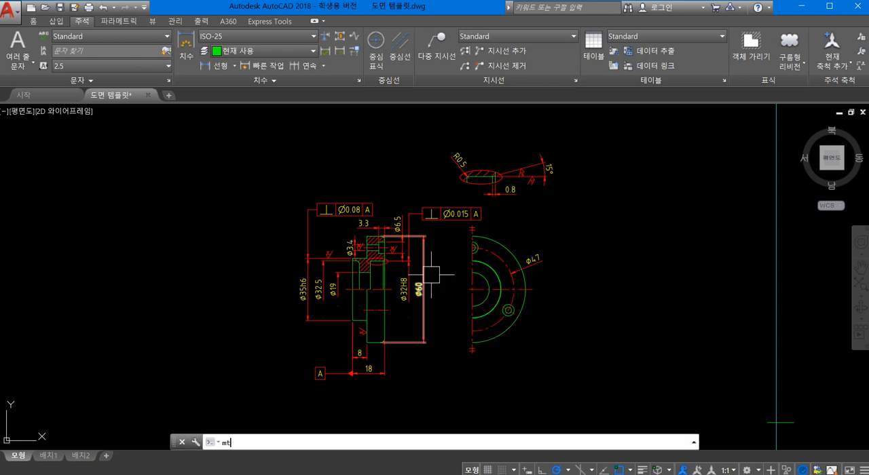
- Create multiline text reading 1 with a text height of 5 in the empty area above the section view
type("t")
key("space")
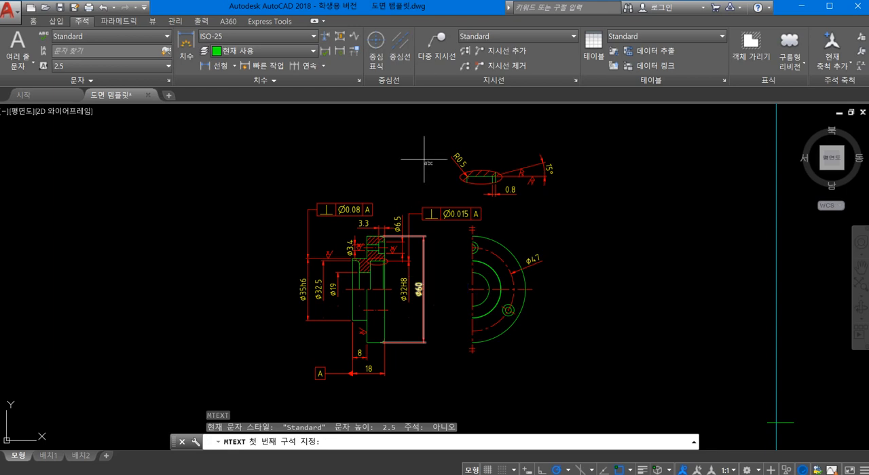
left_click(260, 137)
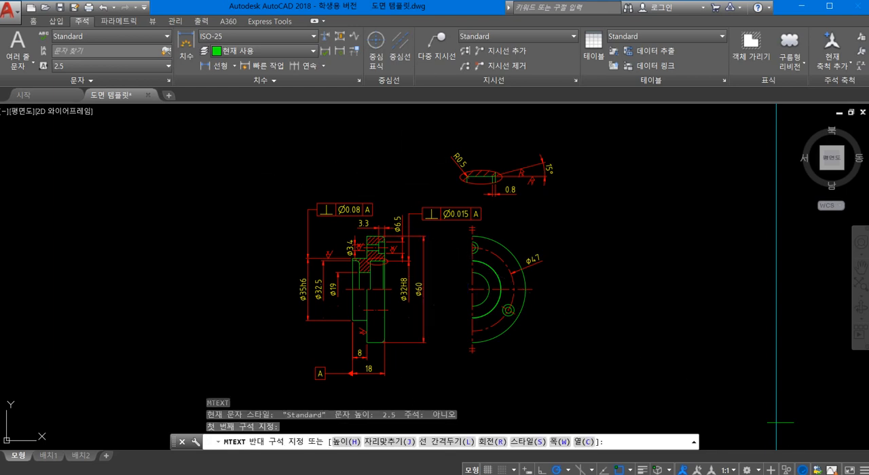
left_click(313, 140)
scroll(281, 130, "up", 2)
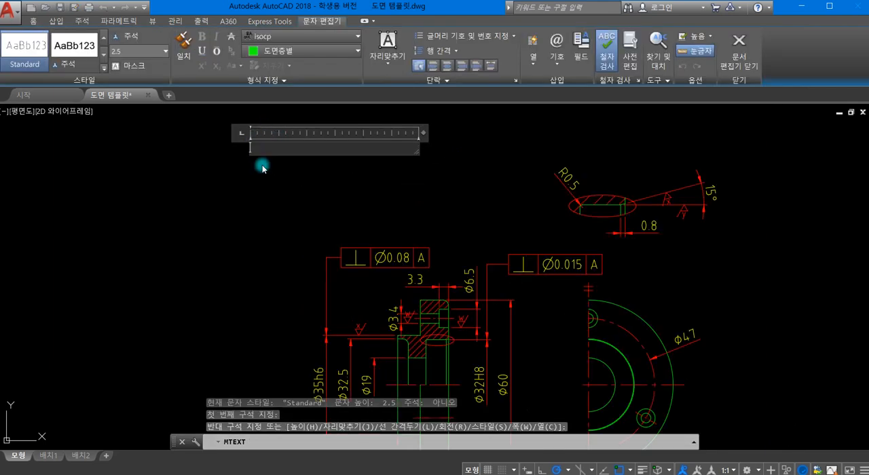
scroll(272, 197, "up", 1)
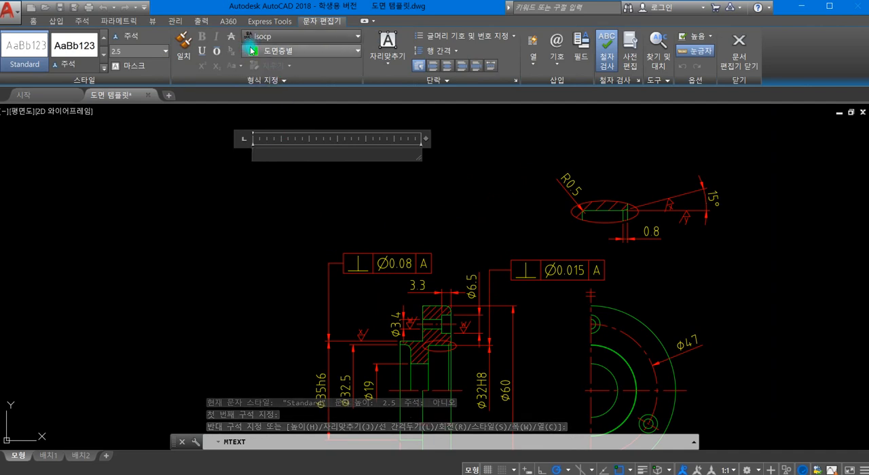
left_click(165, 52)
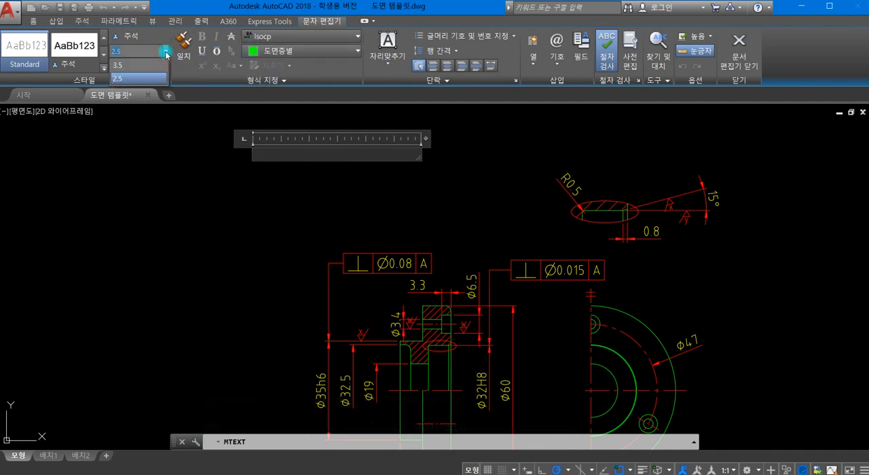
left_click(151, 52)
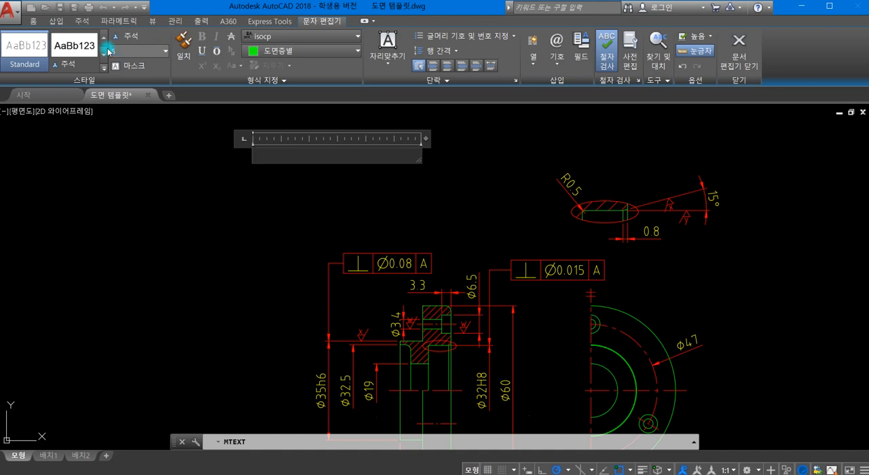
type("1")
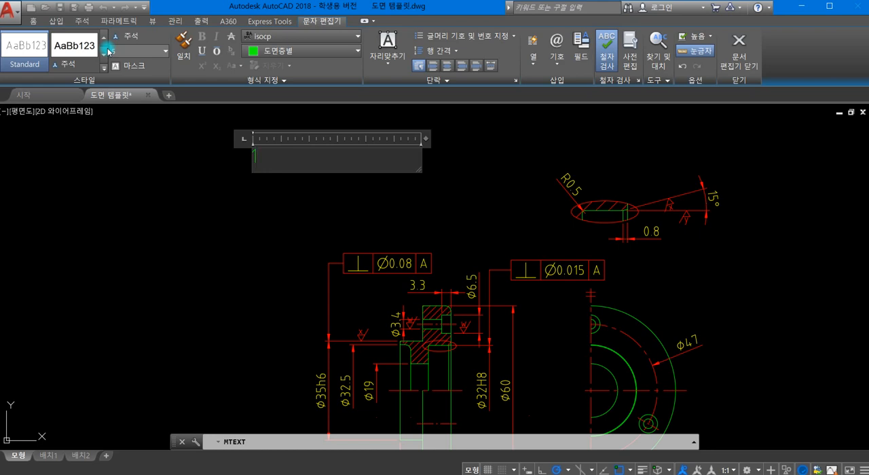
- Set the justification of the number 1 to middle center (중간 중심 MC) and finish the text
left_click(387, 61)
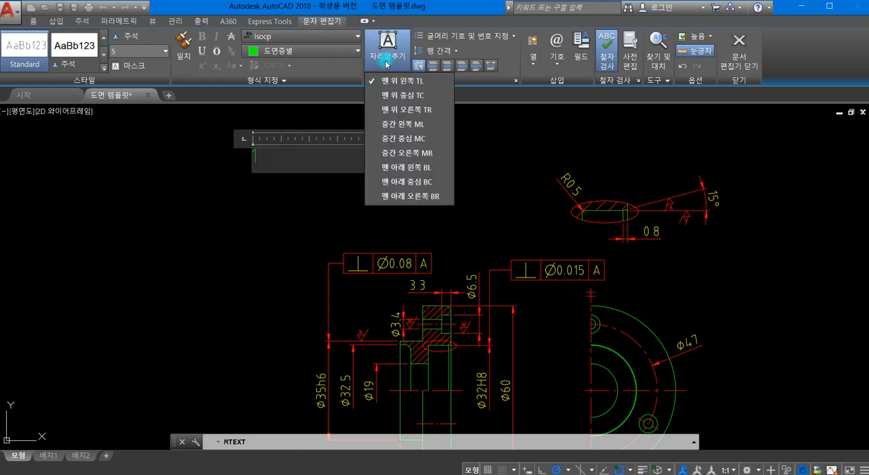
left_click(396, 125)
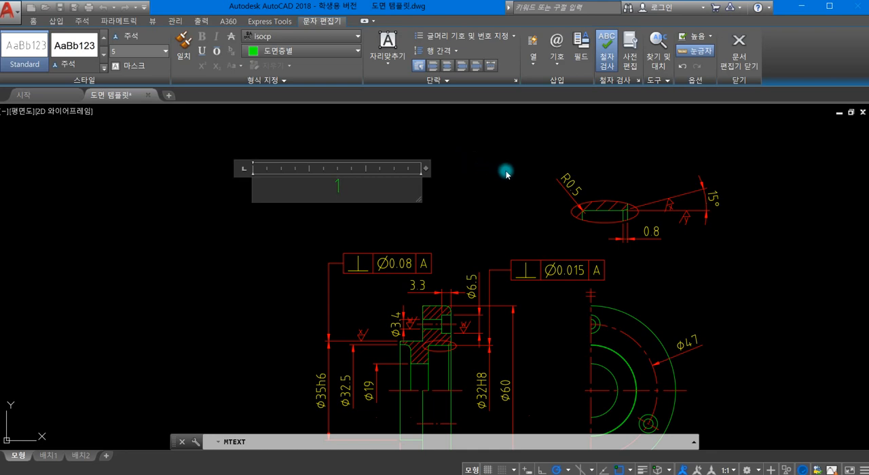
left_click(755, 64)
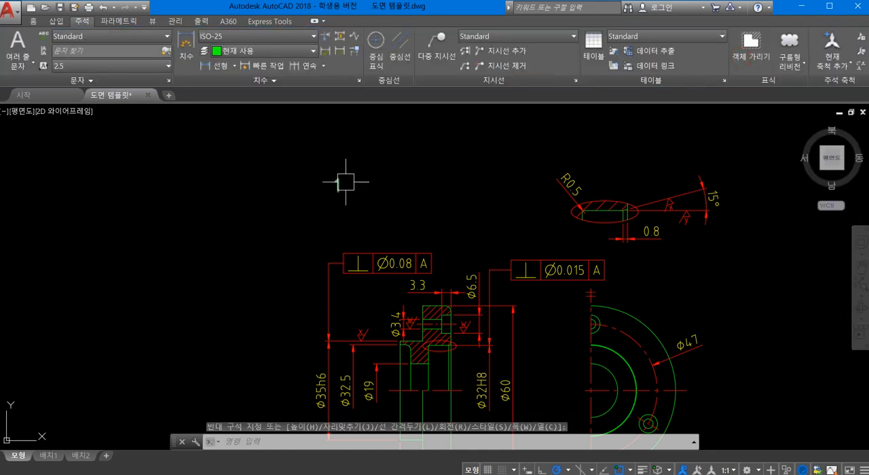
- Draw a circle with a radius of about 3.65 centred on the number 1
left_click(32, 22)
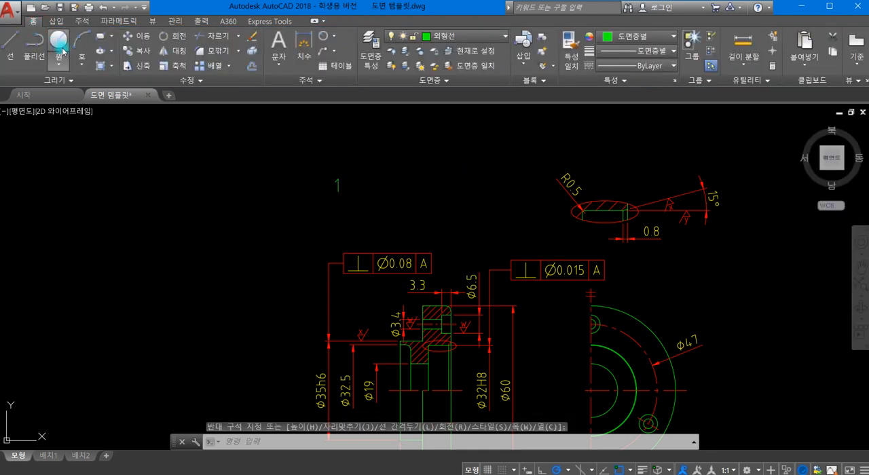
left_click(60, 44)
scroll(334, 185, "up", 2)
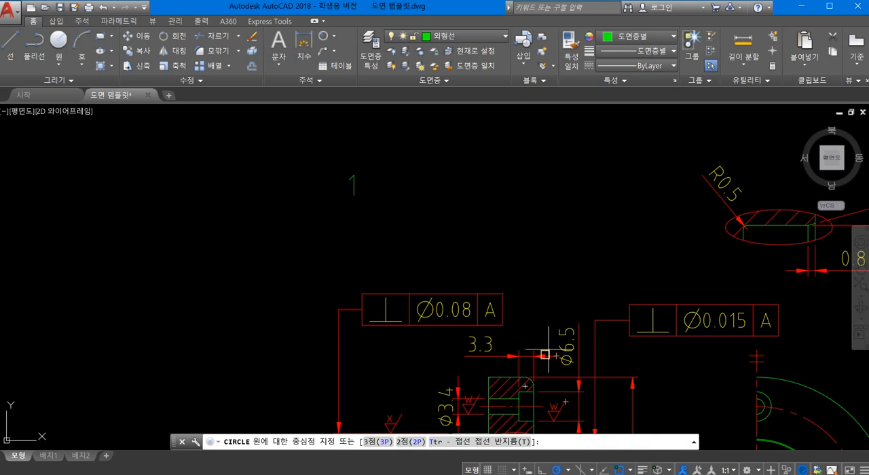
scroll(484, 226, "up", 1)
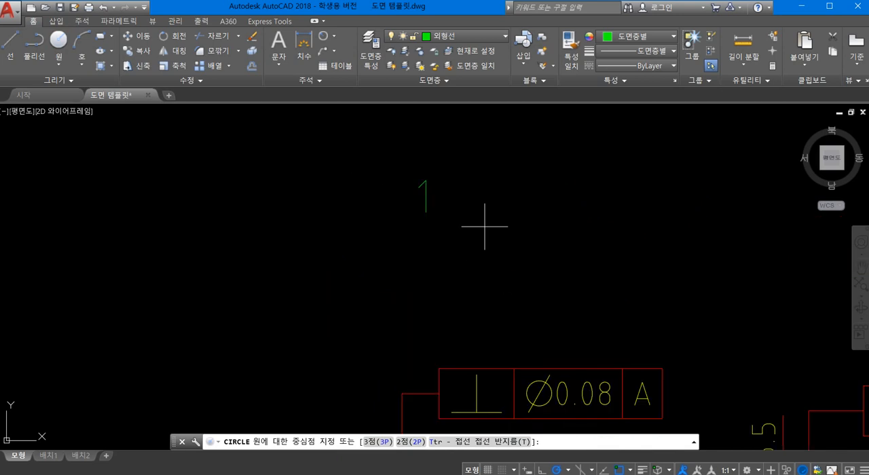
left_click(426, 194)
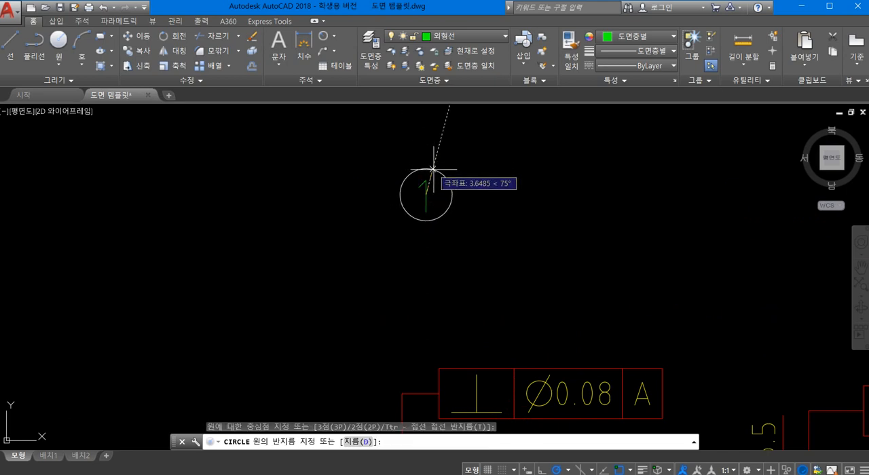
left_click(434, 169)
scroll(434, 169, "up", 3)
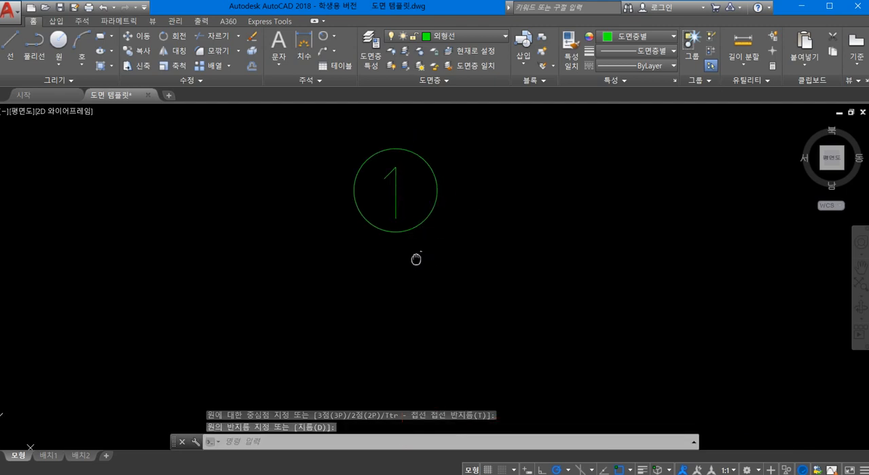
- Move the circle around the number 1 to the thin line layer 가는실선
left_click(414, 195)
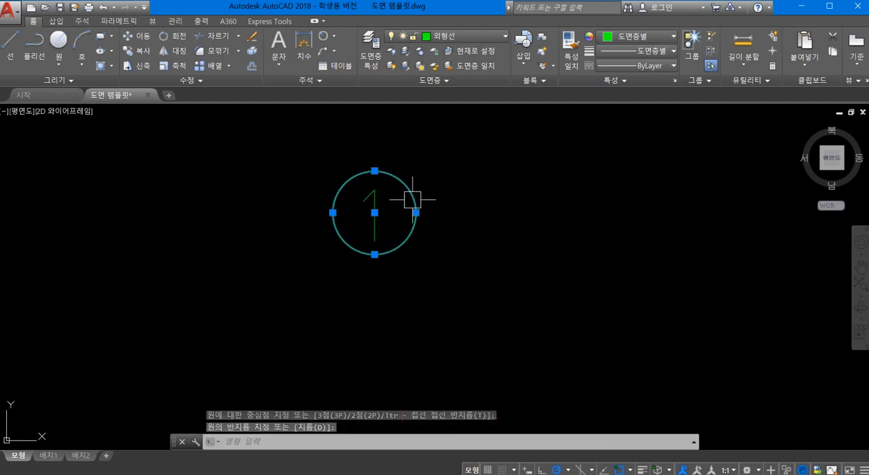
left_click(440, 37)
left_click(448, 64)
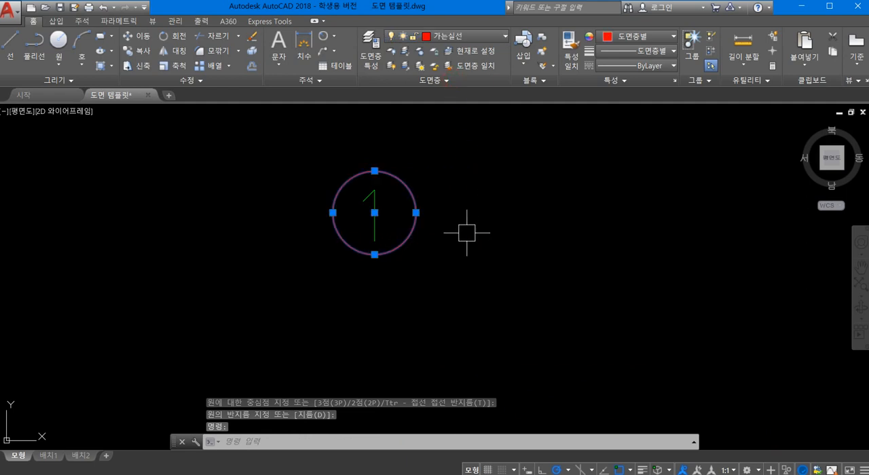
- Move the number 1 out of its circle and place its insertion point back on the circle's centre
key("Escape")
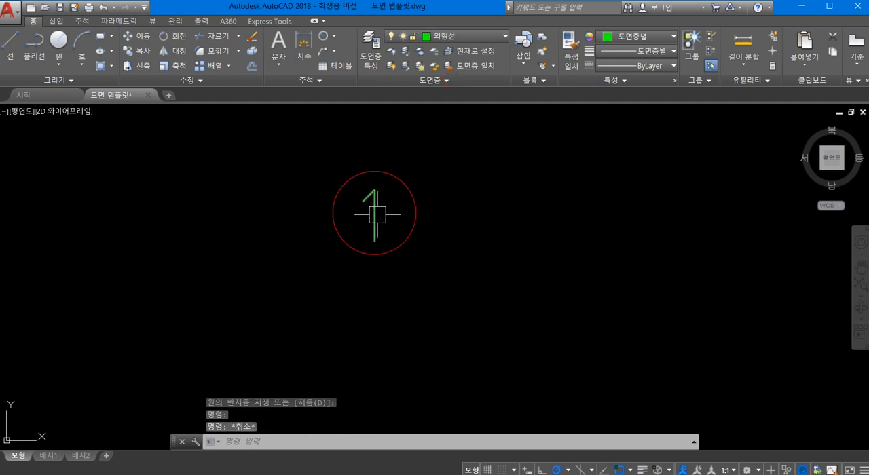
left_click(374, 203)
left_click_drag(373, 202, 485, 303)
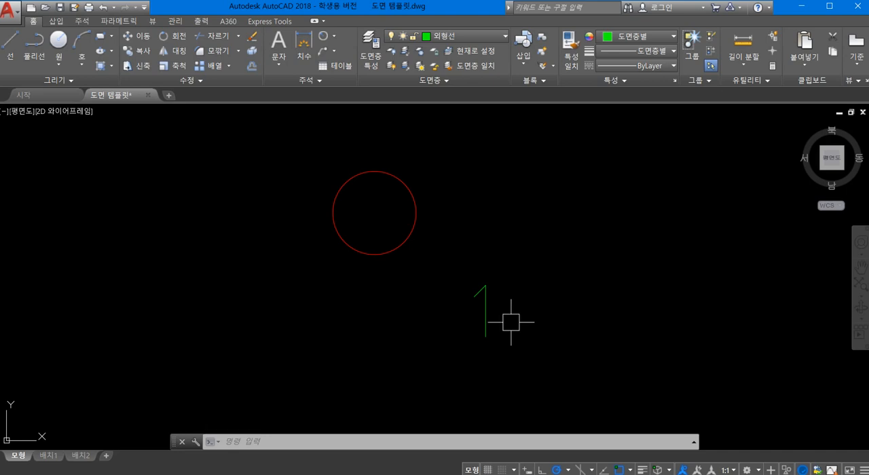
left_click(485, 329)
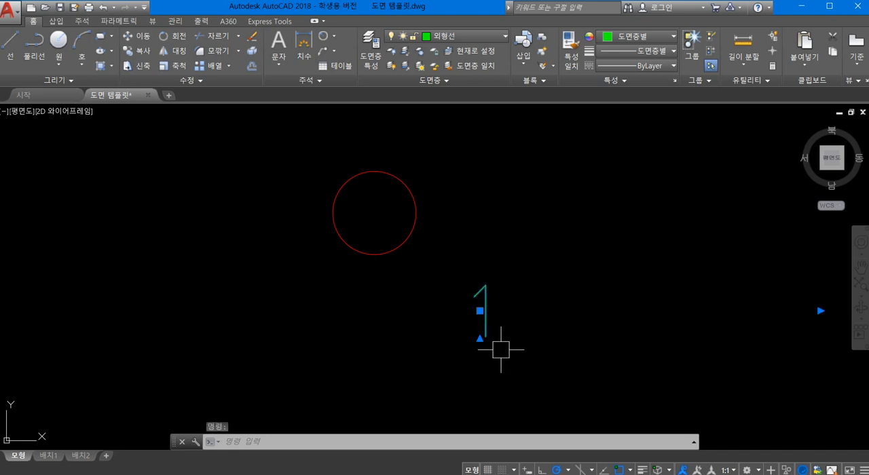
left_click(480, 311)
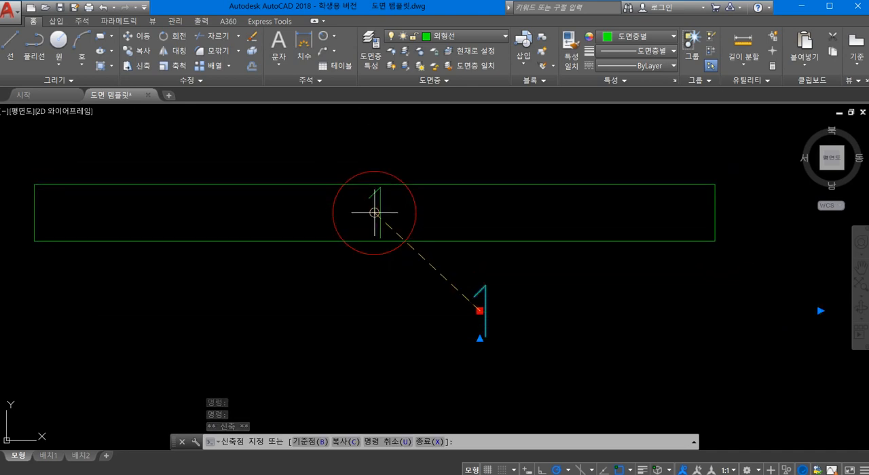
left_click(374, 213)
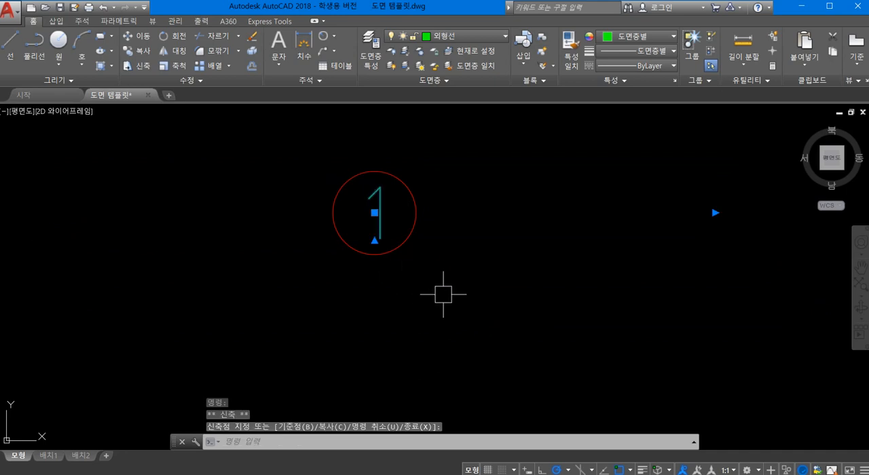
key("Escape")
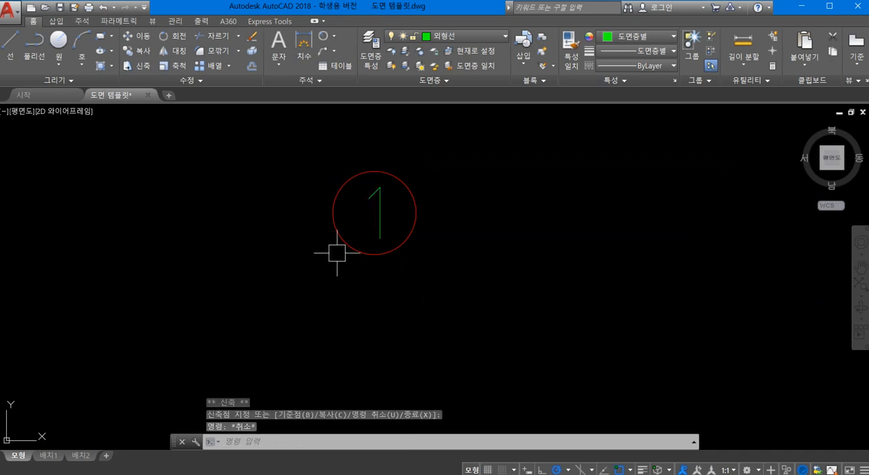
- Nudge the number 1 sideways so it looks centred inside the circle
scroll(337, 253, "up", 2)
middle_click_drag(341, 302, 359, 353)
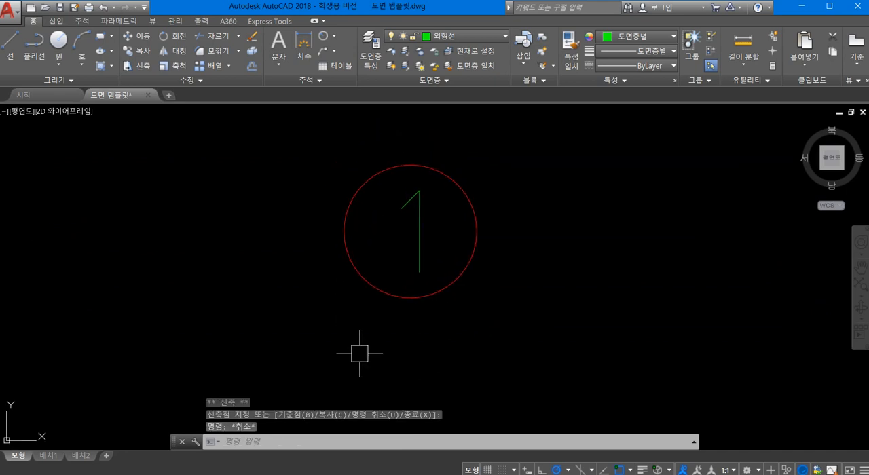
scroll(496, 295, "down", 4)
middle_click_drag(512, 292, 407, 244)
scroll(346, 223, "up", 2)
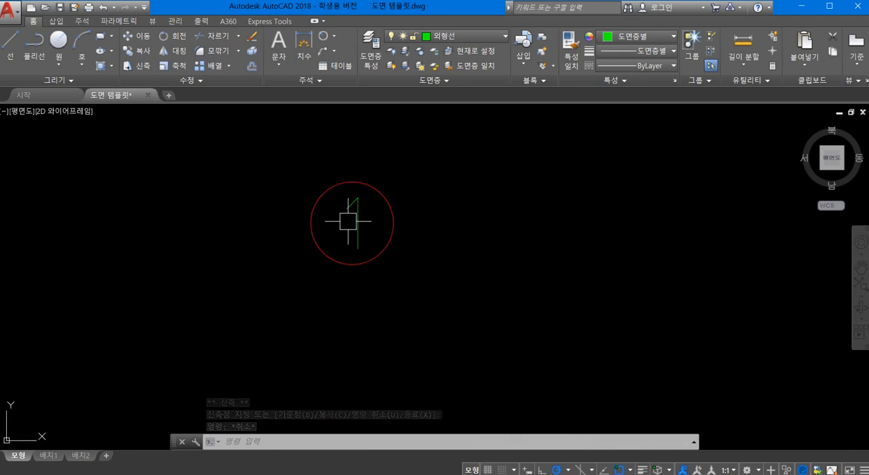
scroll(348, 222, "up", 2)
left_click(364, 236)
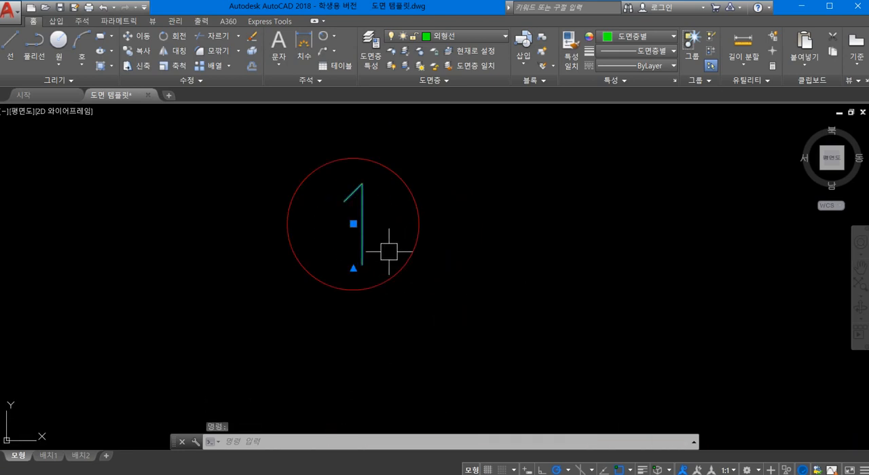
mouse_move(361, 250)
left_mouse_down()
mouse_move(346, 252)
mouse_move(357, 240)
mouse_move(361, 247)
left_mouse_up()
left_click(355, 249)
scroll(442, 320, "down", 5)
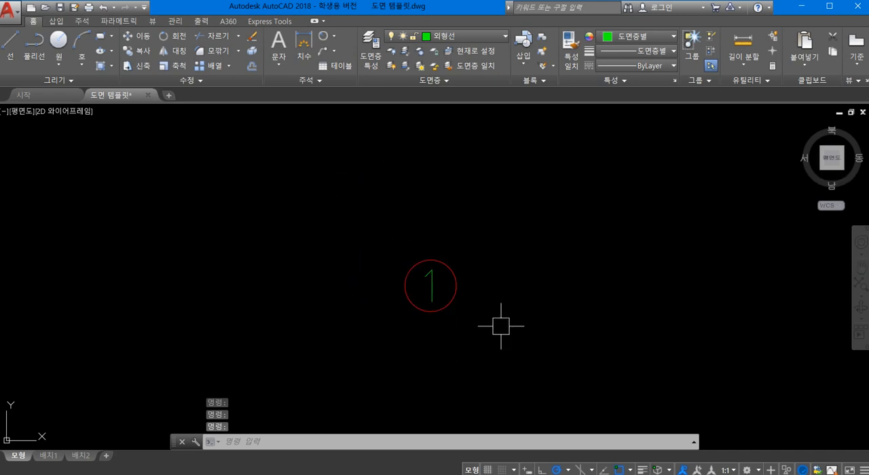
- Examine the cover's section view, half view and detail view with their annotations on the sheet
middle_click_drag(349, 279, 349, 262)
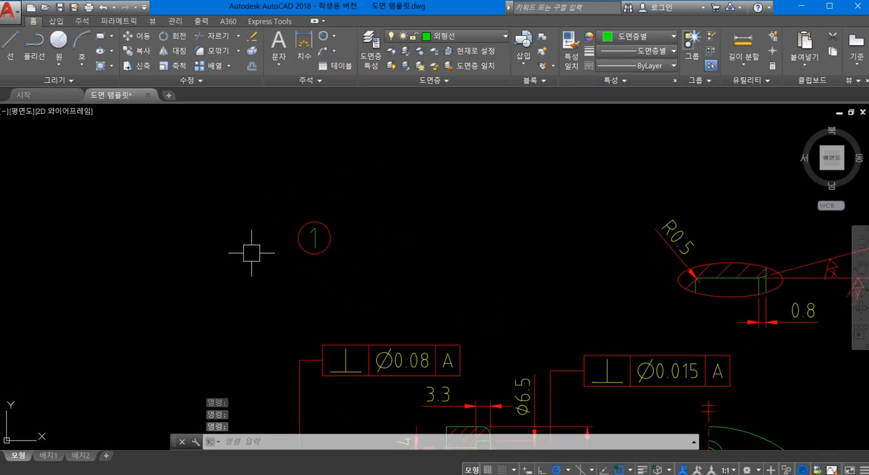
scroll(489, 283, "down", 2)
middle_click_drag(489, 284, 347, 227)
scroll(388, 262, "down", 5)
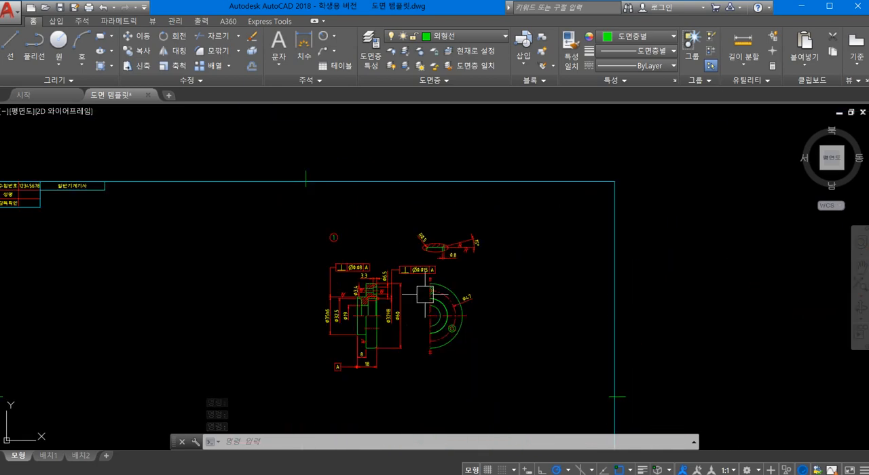
middle_click_drag(458, 374, 391, 293)
mouse_move(425, 380)
middle_mouse_down()
mouse_move(413, 277)
mouse_move(417, 221)
mouse_move(407, 258)
mouse_move(450, 302)
mouse_move(472, 413)
middle_mouse_up()
scroll(453, 277, "up", 6)
scroll(449, 282, "down", 6)
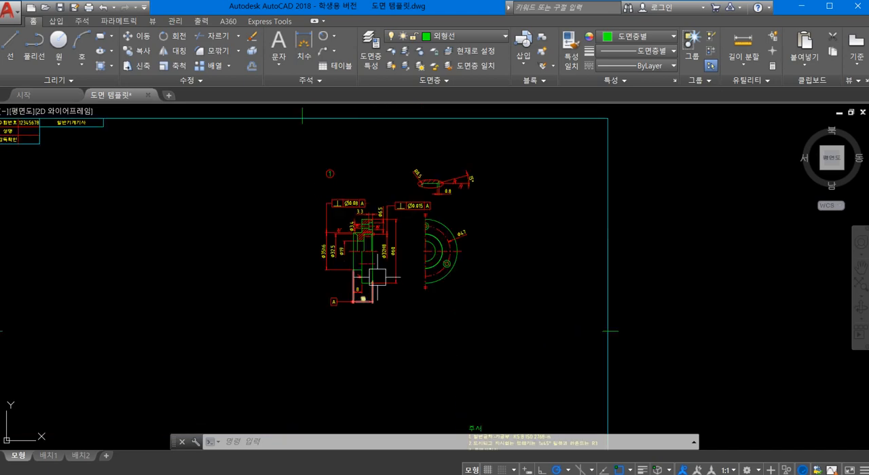
scroll(354, 247, "up", 8)
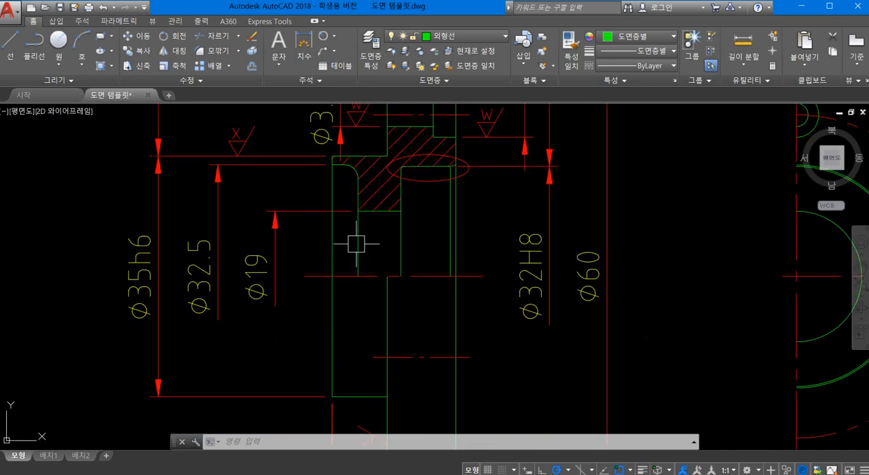
scroll(356, 243, "down", 8)
mouse_move(426, 238)
middle_mouse_down()
mouse_move(367, 302)
mouse_move(345, 312)
mouse_move(315, 195)
middle_mouse_up()
scroll(326, 225, "down", 2)
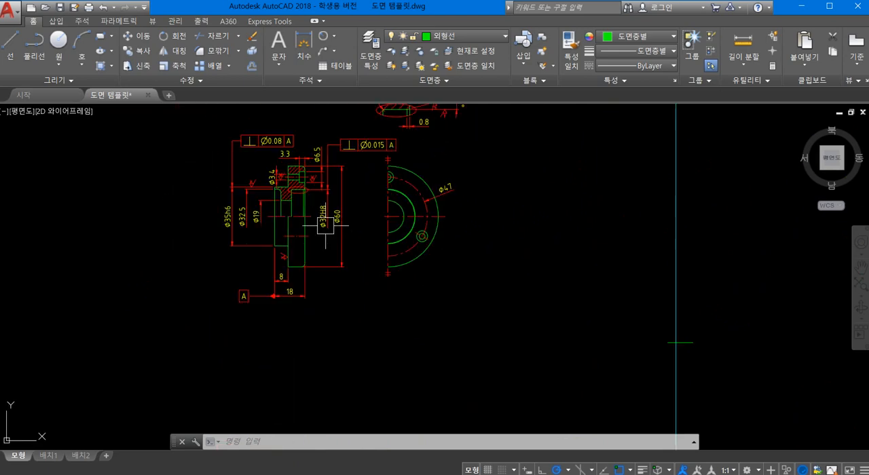
- Copy the plain, w, x and y surface roughness symbols from note 3 to the empty area beside the circled number 1
middle_click_drag(409, 272, 318, 150)
middle_click_drag(378, 312, 362, 257)
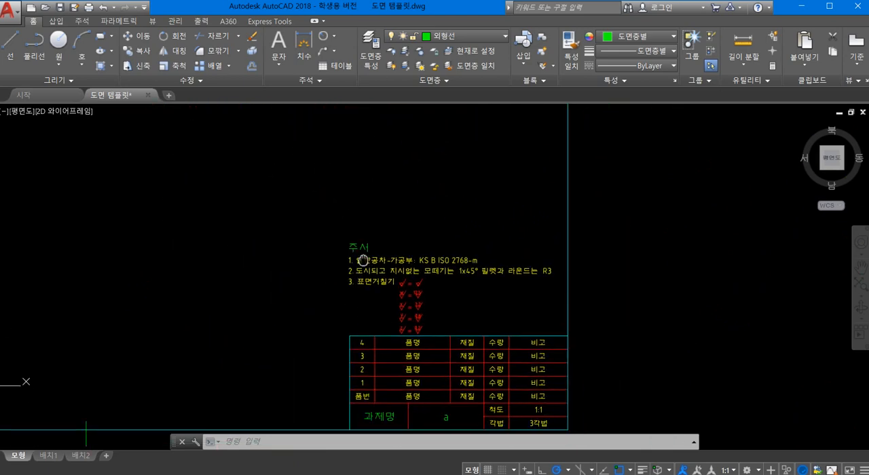
scroll(432, 311, "up", 8)
scroll(500, 316, "down", 5)
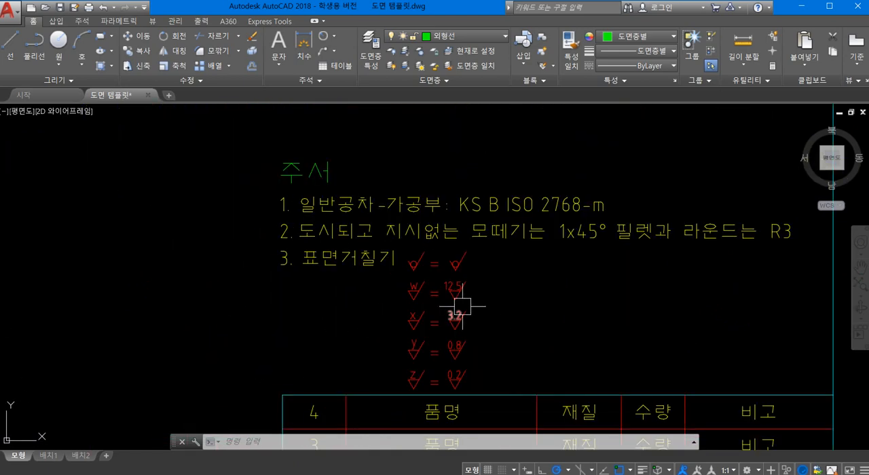
scroll(498, 285, "up", 4)
scroll(489, 287, "down", 2)
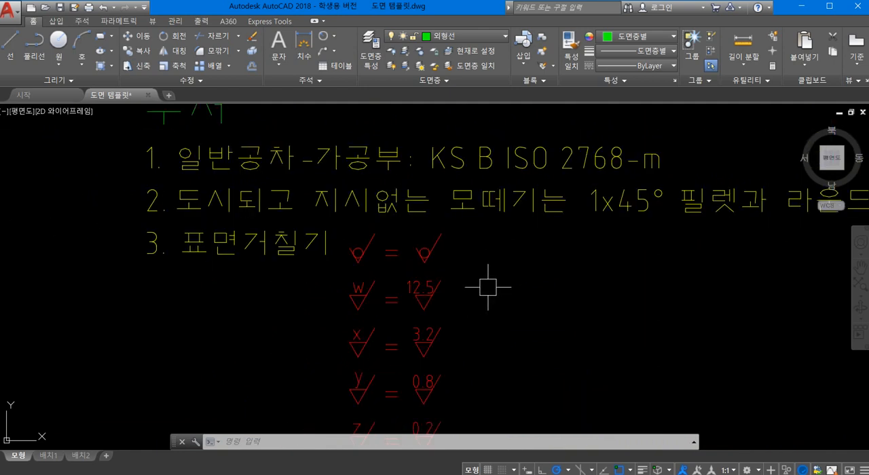
middle_click_drag(449, 295, 521, 250)
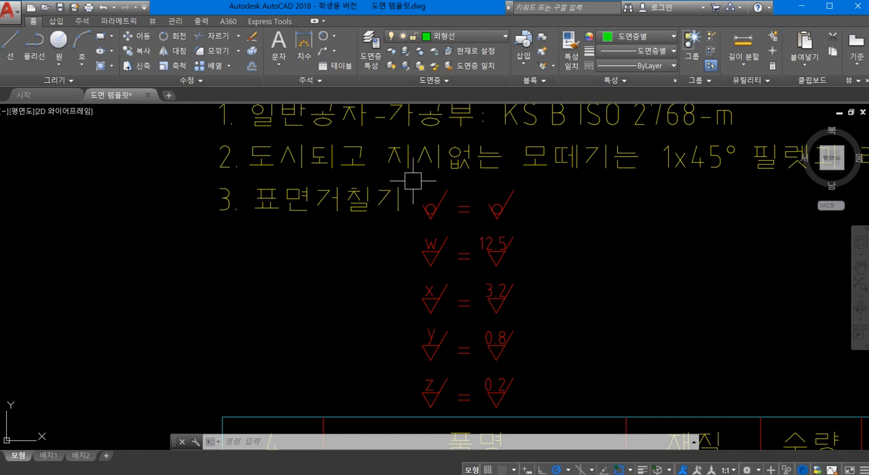
type("co")
key("Return")
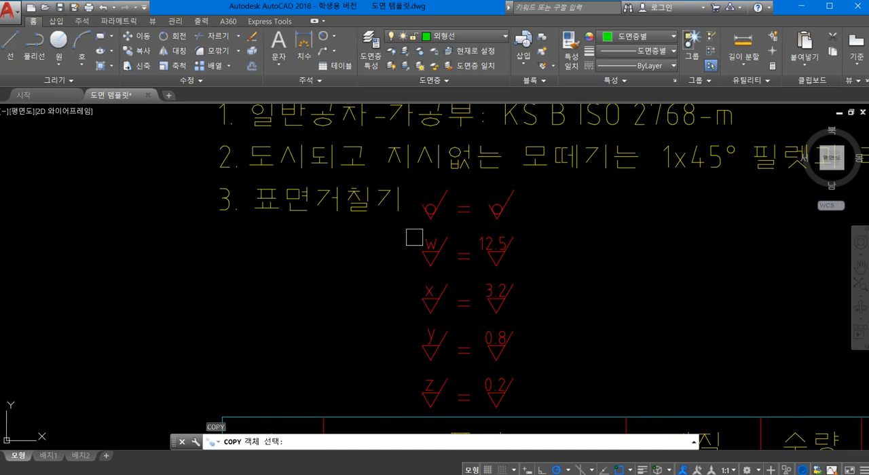
left_click(412, 186)
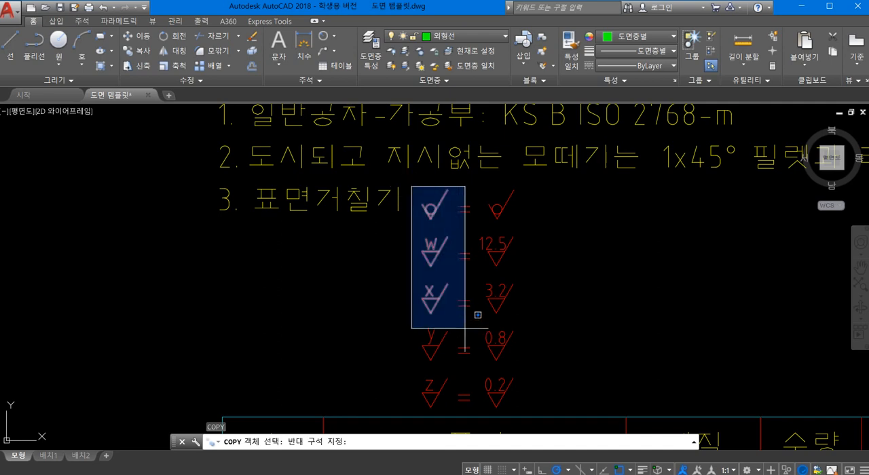
left_click(453, 370)
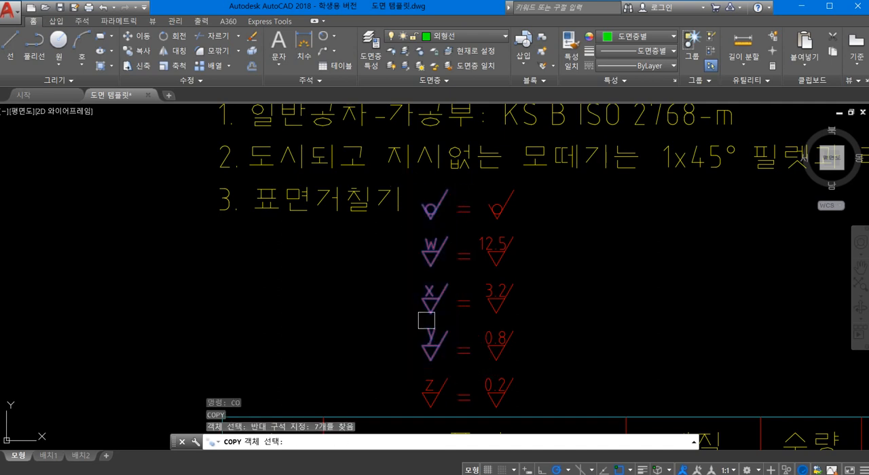
key("Return")
left_click(412, 281)
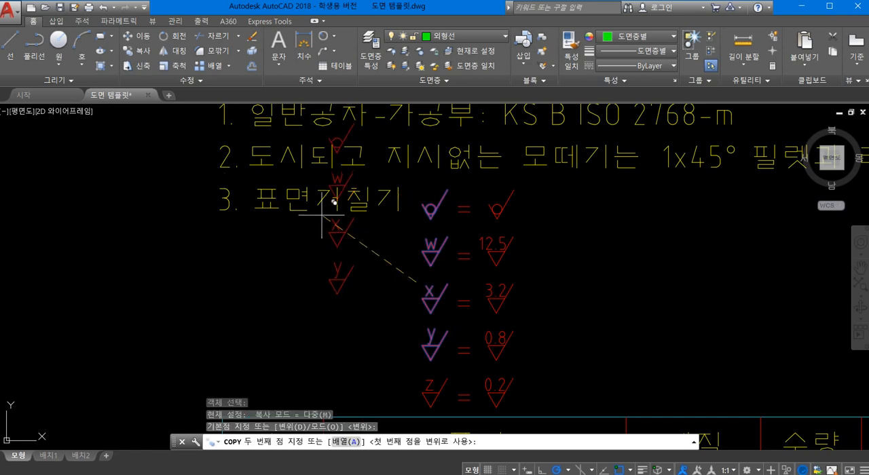
scroll(339, 245, "down", 5)
scroll(358, 266, "down", 3)
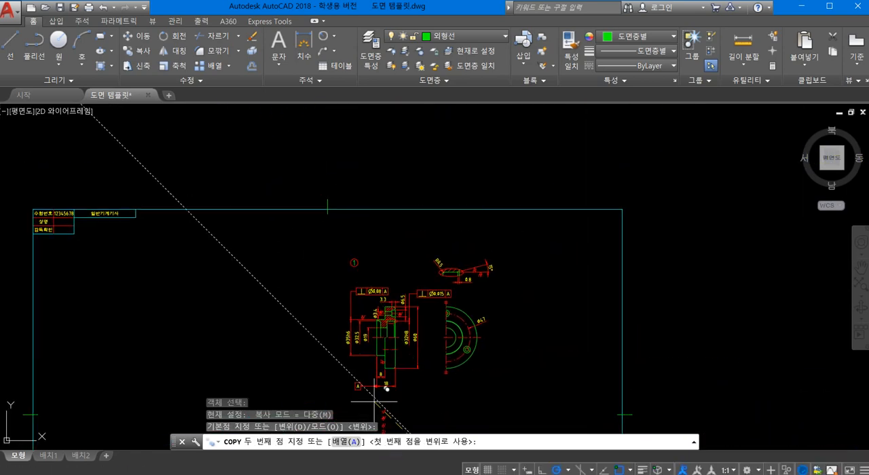
scroll(333, 252, "up", 8)
left_click(393, 254)
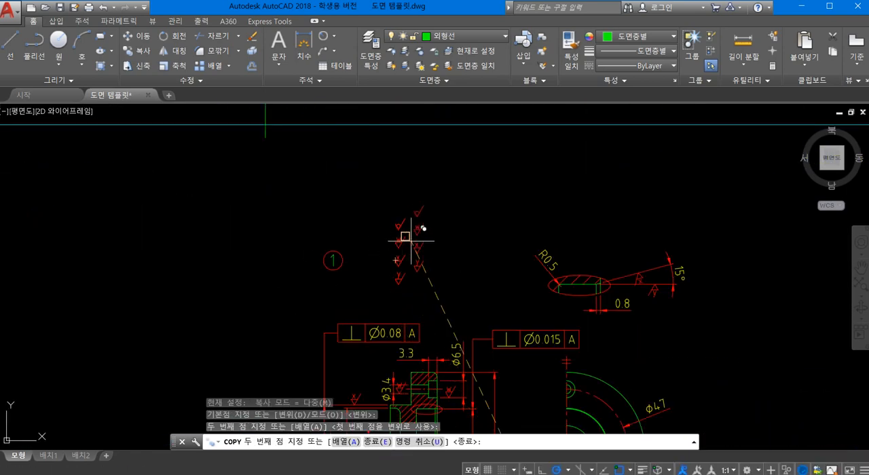
scroll(412, 243, "up", 4)
key("Return")
- Move the four copied surface roughness symbols to the outline layer 외형선
scroll(409, 245, "down", 2)
scroll(410, 245, "up", 4)
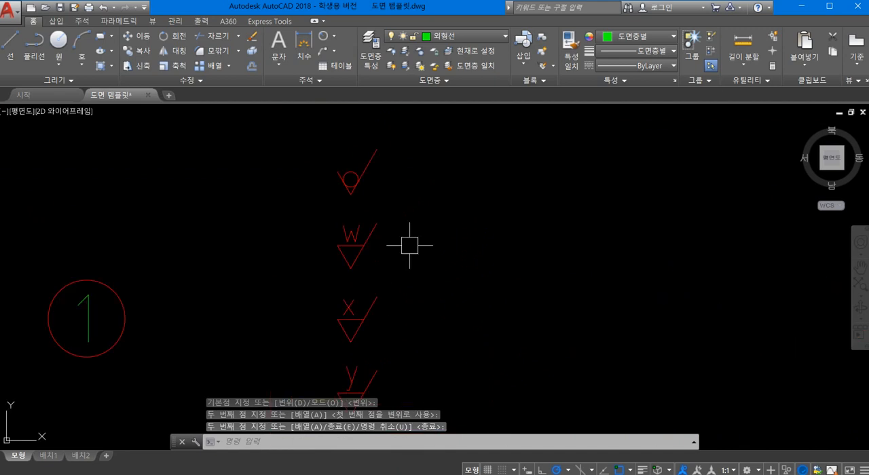
mouse_move(409, 245)
middle_mouse_down()
mouse_move(489, 242)
mouse_move(496, 226)
middle_mouse_up()
scroll(475, 223, "down", 2)
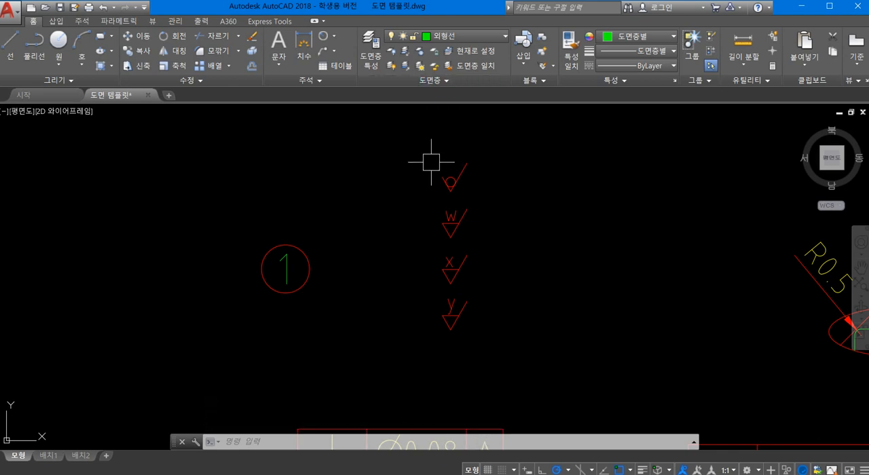
left_click(410, 141)
left_click(535, 333)
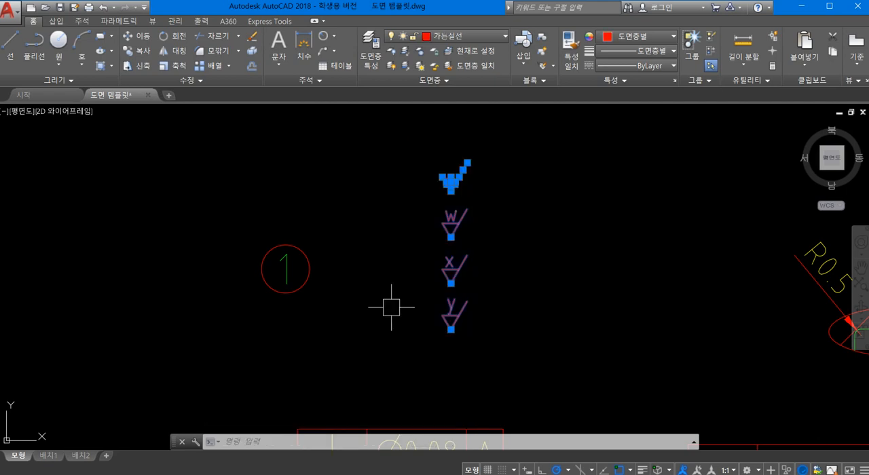
left_click(445, 35)
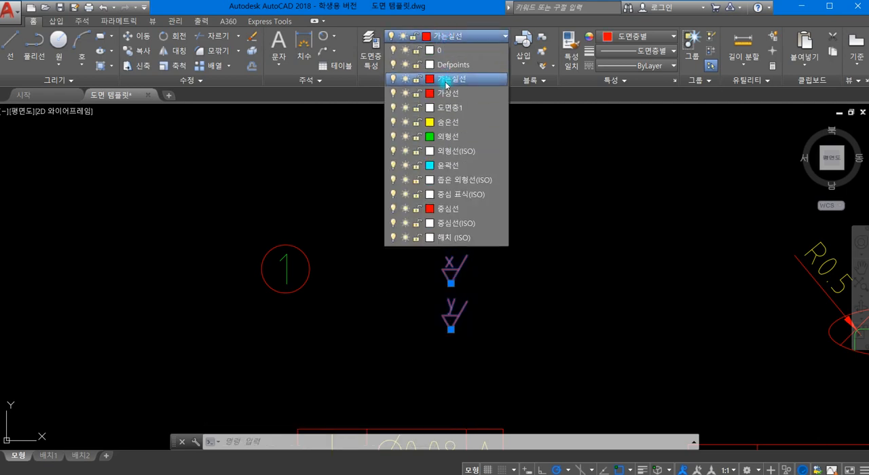
left_click(447, 137)
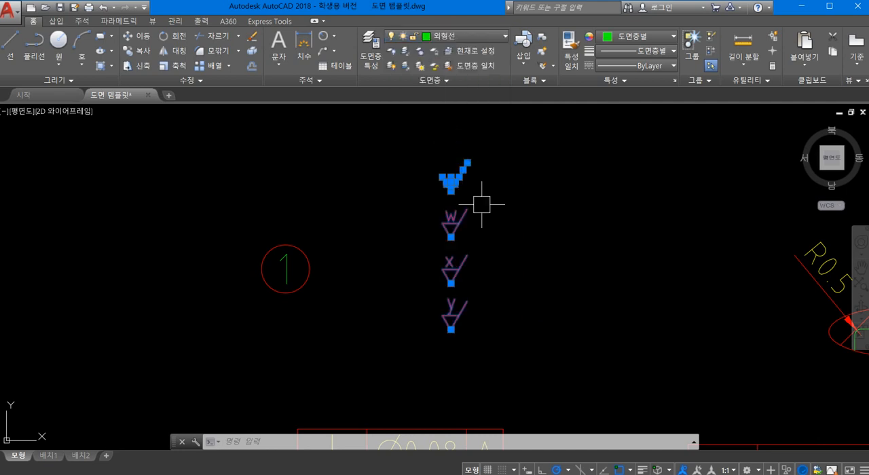
scroll(505, 219, "up", 2)
scroll(500, 215, "down", 2)
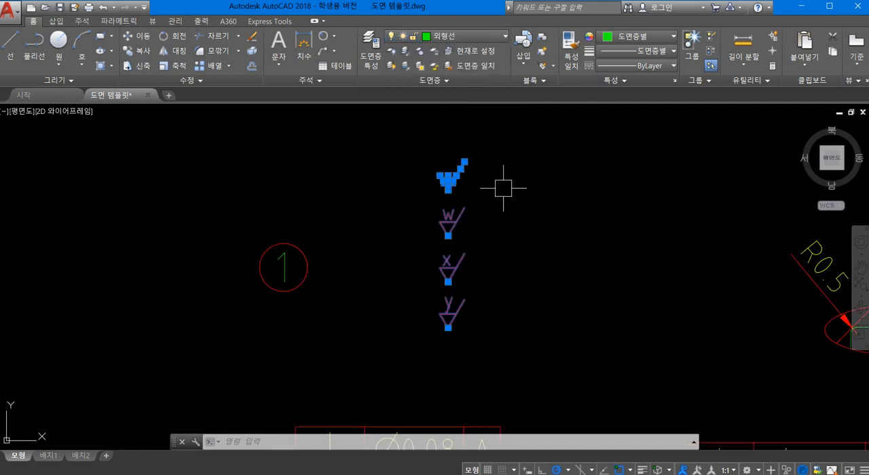
left_click(503, 188)
key("Escape")
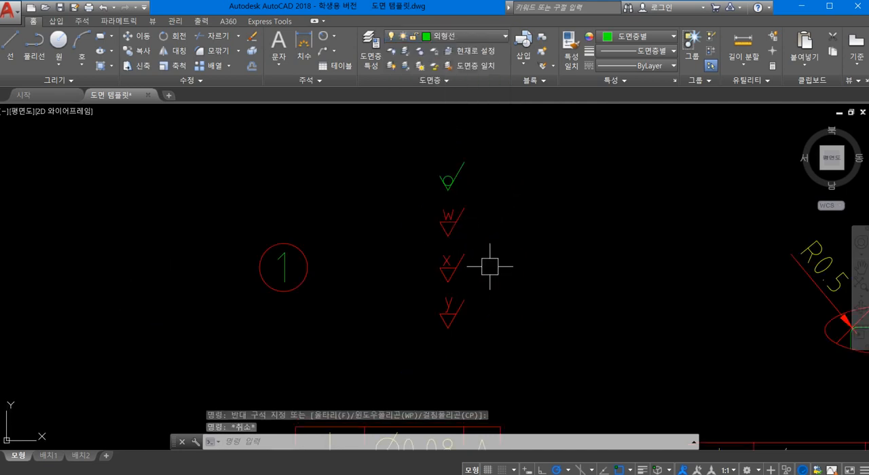
- Explode the copied w, x and y roughness symbol blocks into separate objects
type("x")
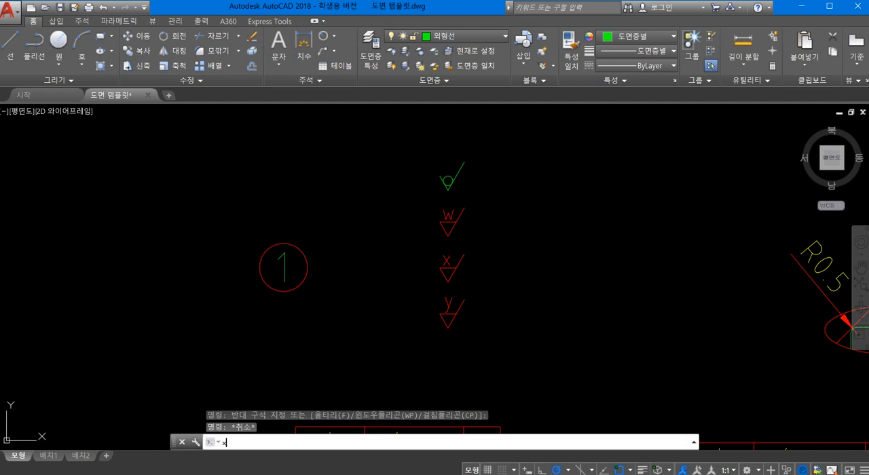
key("Return")
left_click(392, 194)
left_click(546, 361)
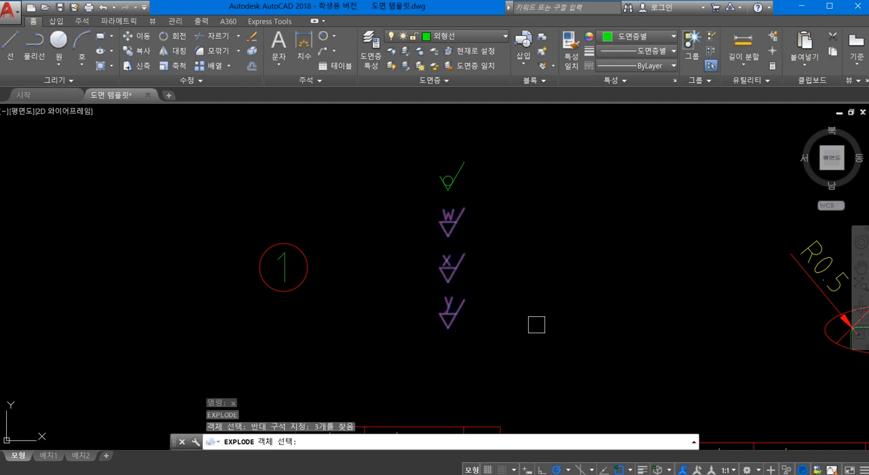
- Move the exploded objects of the w, x and y roughness symbols to the outline layer 외형선
left_click(408, 205)
left_click(516, 337)
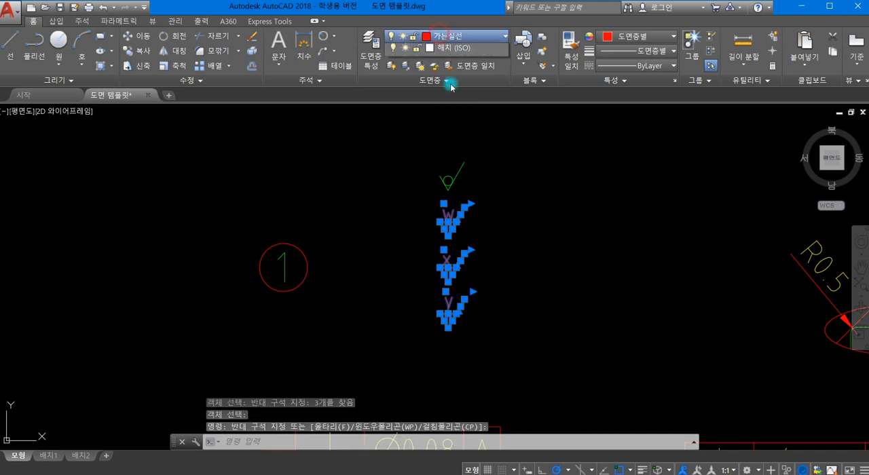
left_click(448, 36)
left_click(465, 139)
key("Escape")
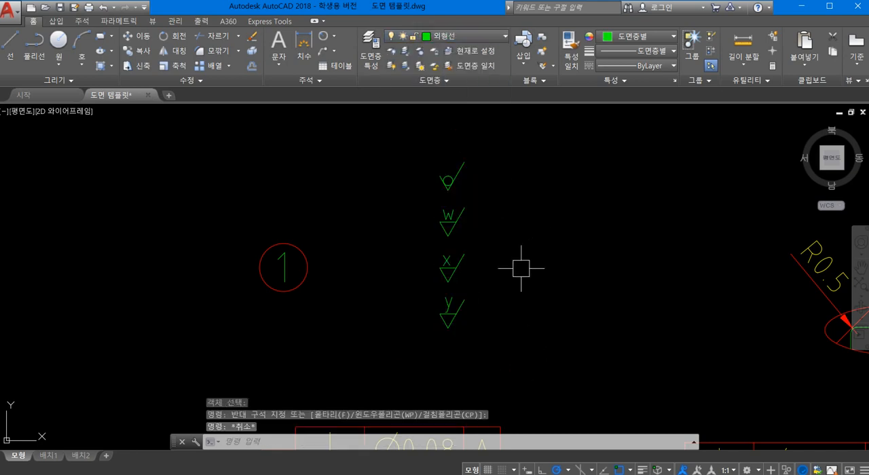
- Scale all four surface roughness symbols by a factor of 2 about the lower tip of the y symbol
type("sc")
key("Return")
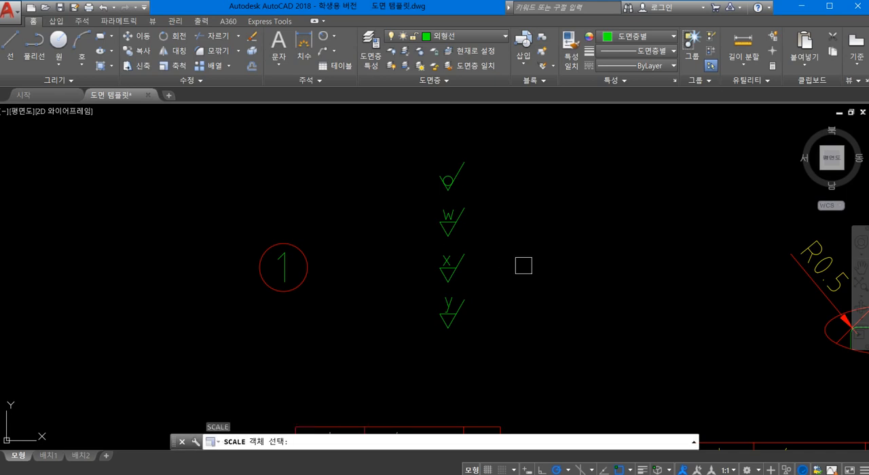
left_click(402, 141)
left_click(535, 349)
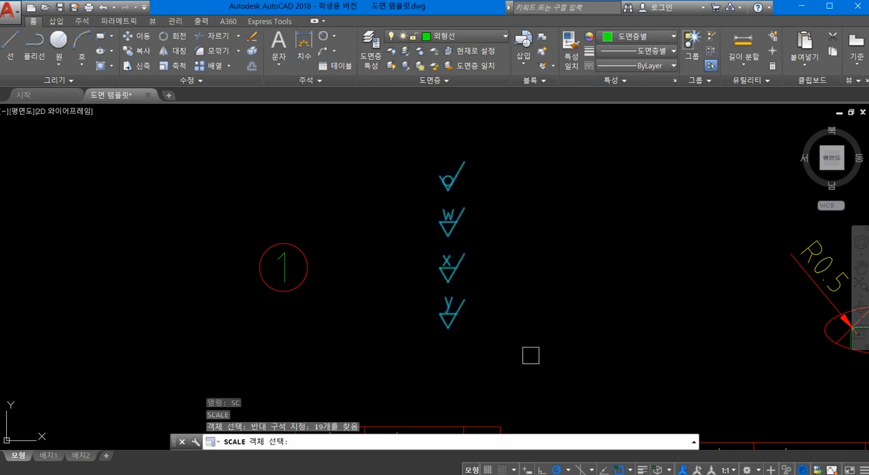
key("Return")
left_click(447, 328)
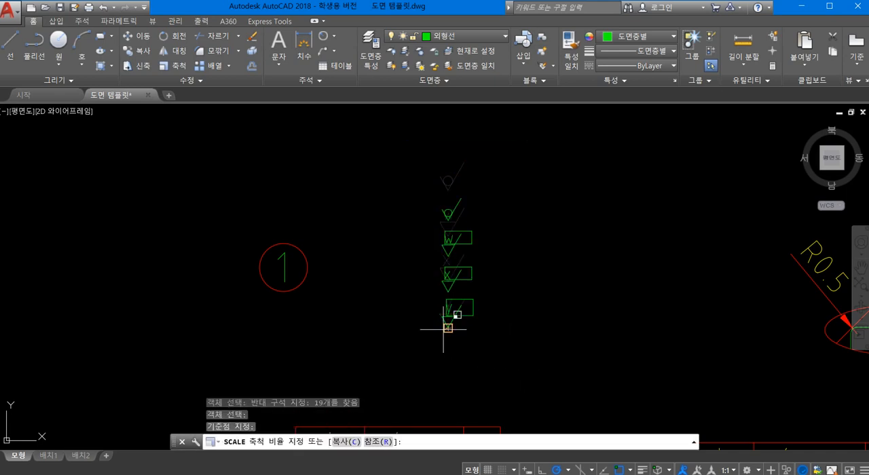
type("2")
key("Return")
- Move the w, x and y roughness symbols together to the empty area left of the circled number 1
scroll(503, 261, "down", 2)
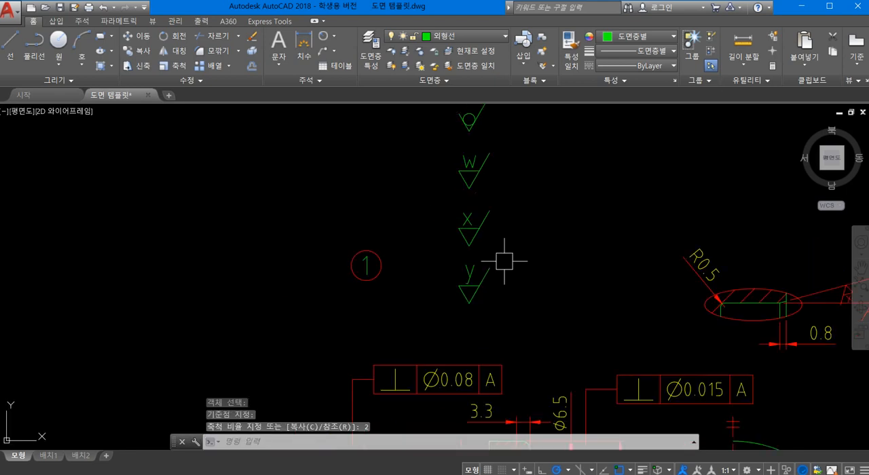
middle_click_drag(509, 268, 522, 281)
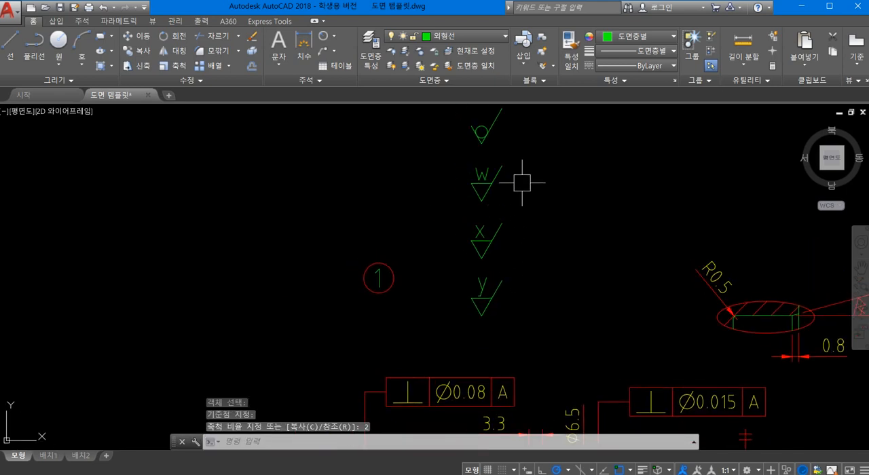
left_click(533, 341)
left_click(433, 163)
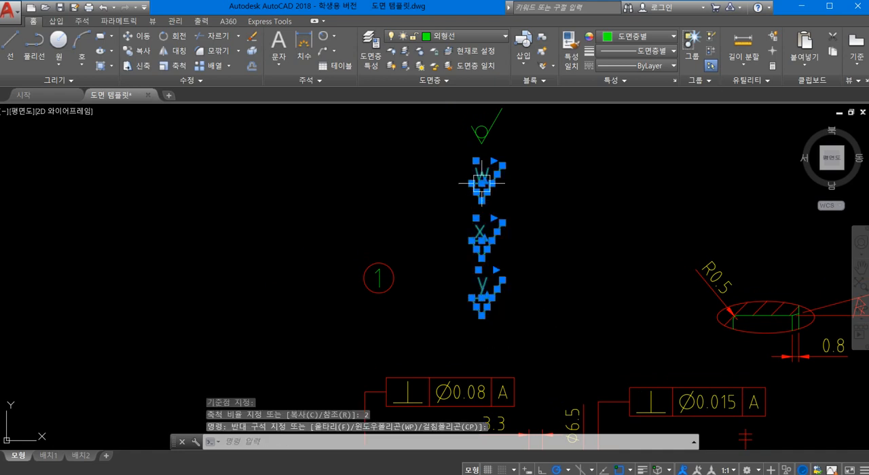
left_click(482, 183)
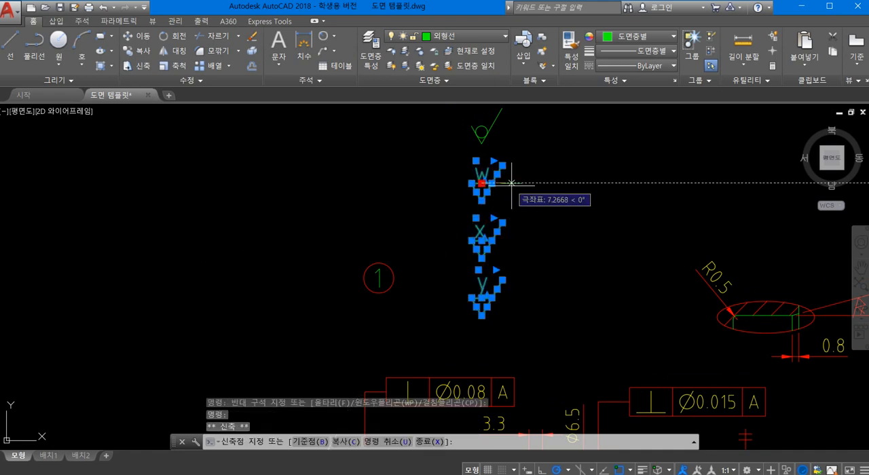
key("Escape")
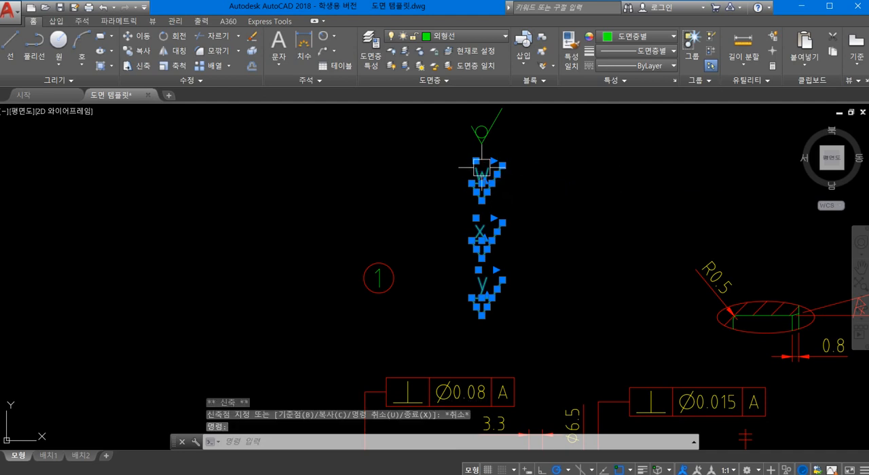
left_click_drag(481, 168, 225, 174)
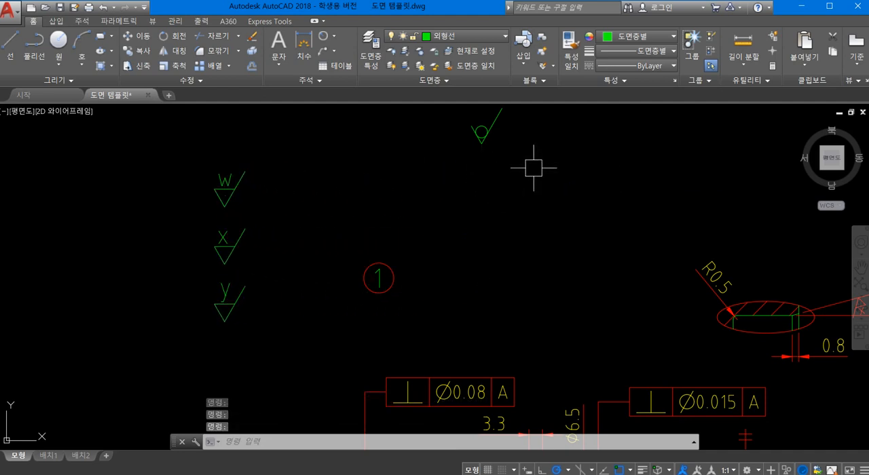
- Move the plain roughness symbol with the circle to just right of the circled number 1
middle_click_drag(531, 199, 516, 224)
left_click(539, 202)
left_click(425, 119)
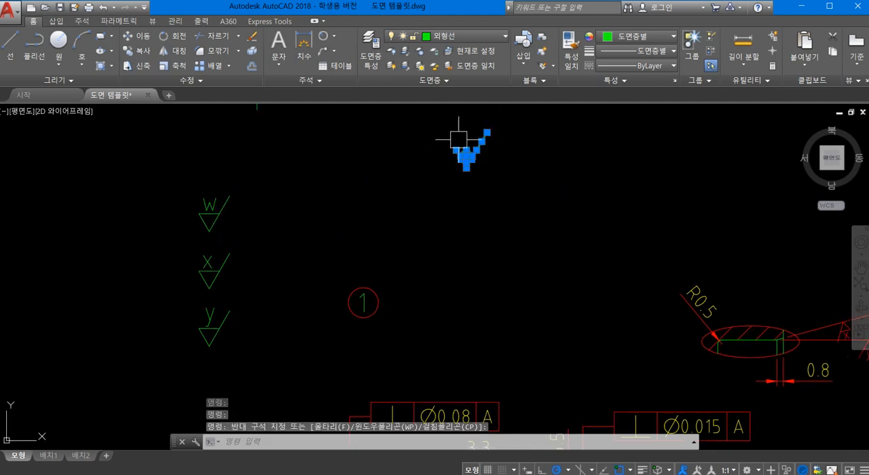
left_click_drag(472, 142, 408, 298)
mouse_move(422, 299)
middle_mouse_down()
mouse_move(413, 295)
mouse_move(411, 237)
middle_mouse_up()
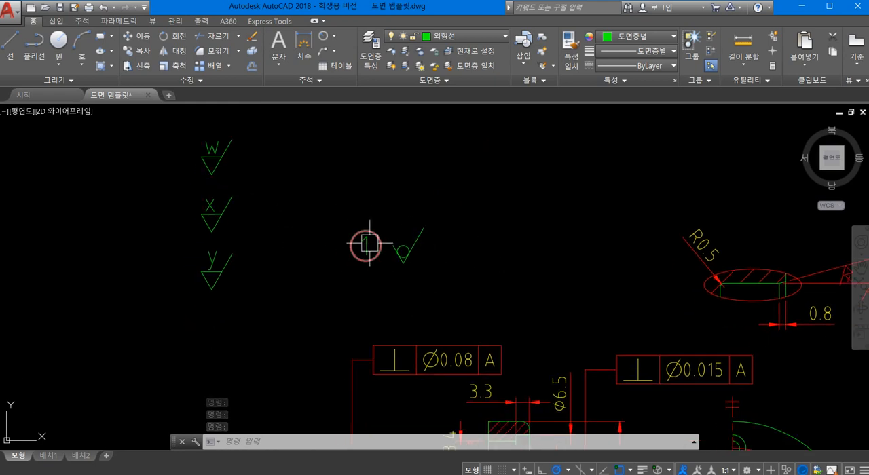
- Start a multiline text above and right of the plain roughness symbol with text height 5 and enter an opening parenthesis "("
scroll(394, 245, "up", 2)
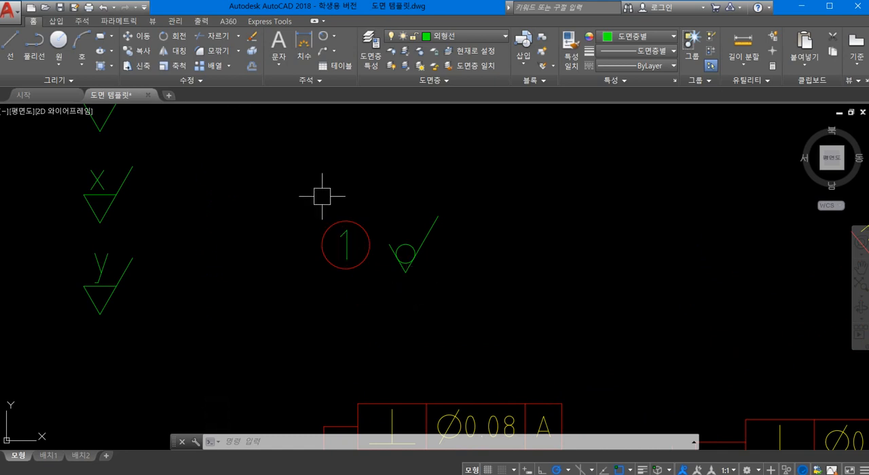
type("t")
key("Return")
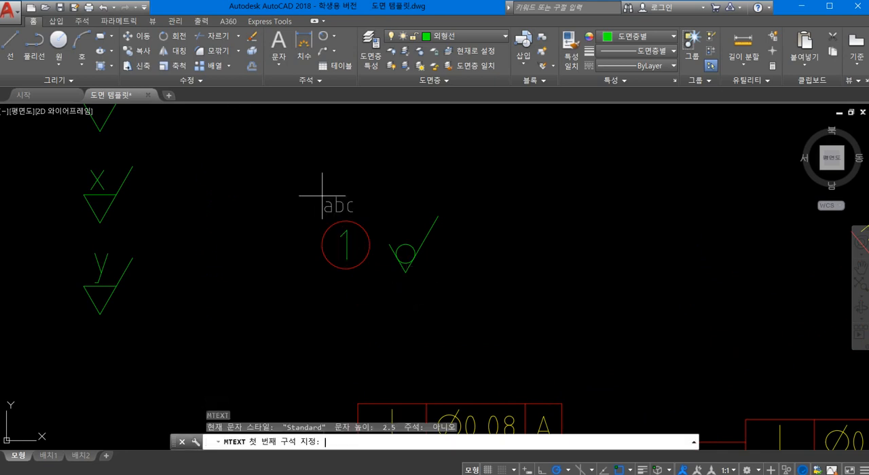
left_click(446, 146)
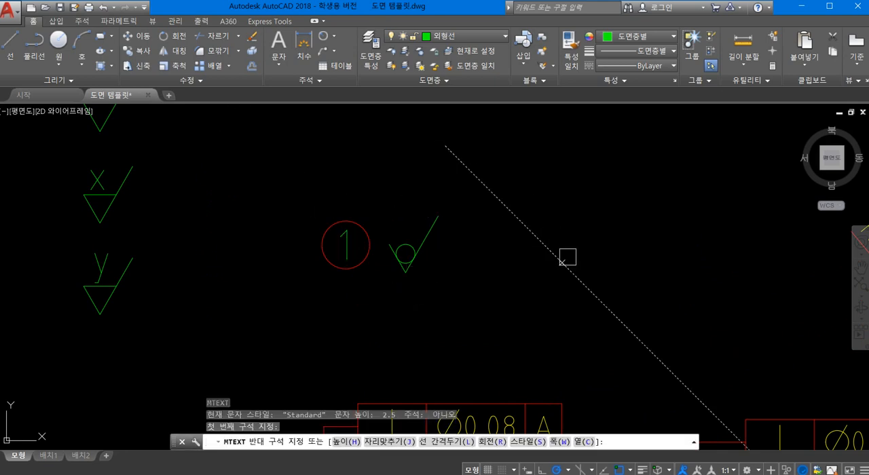
left_click(706, 296)
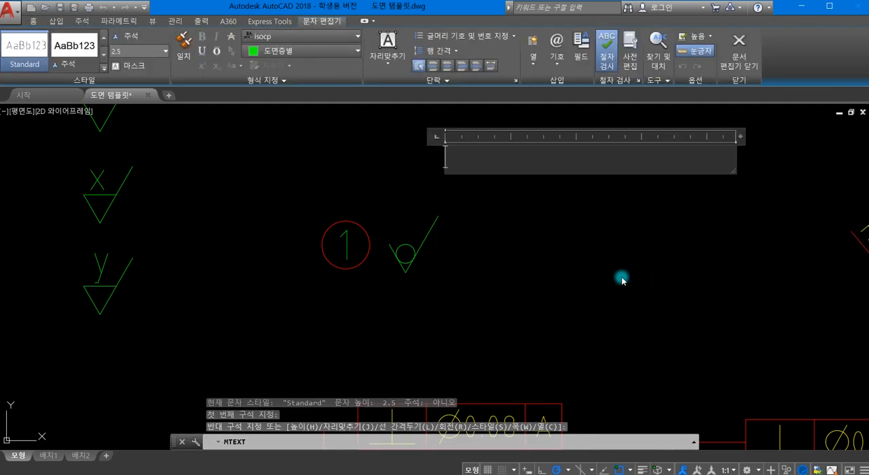
left_click(164, 49)
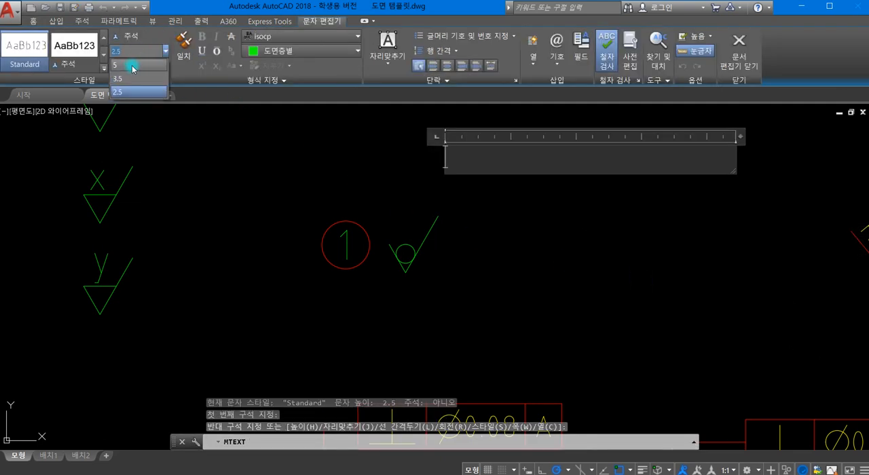
left_click(133, 68)
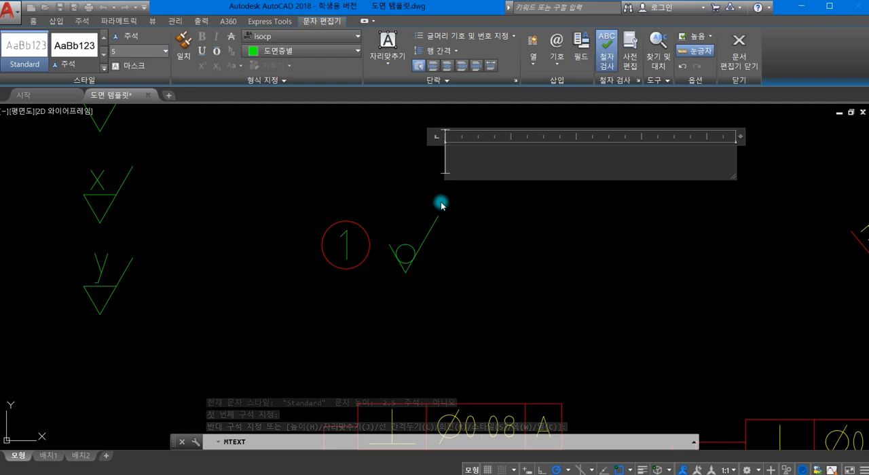
type("(")
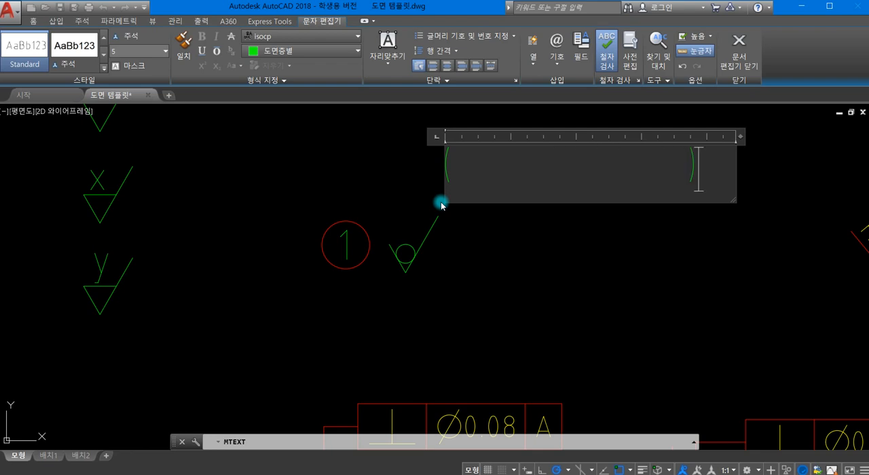
- Finish the parentheses text and move it to just right of the plain roughness symbol, level with the symbol
left_click(740, 45)
left_click(437, 166)
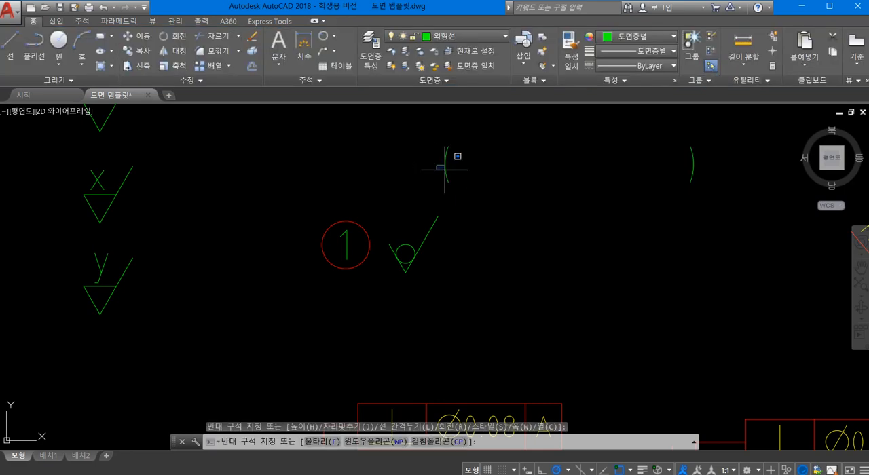
left_click(444, 162)
left_click(445, 165)
left_click_drag(445, 179, 443, 266)
scroll(451, 331, "down", 2)
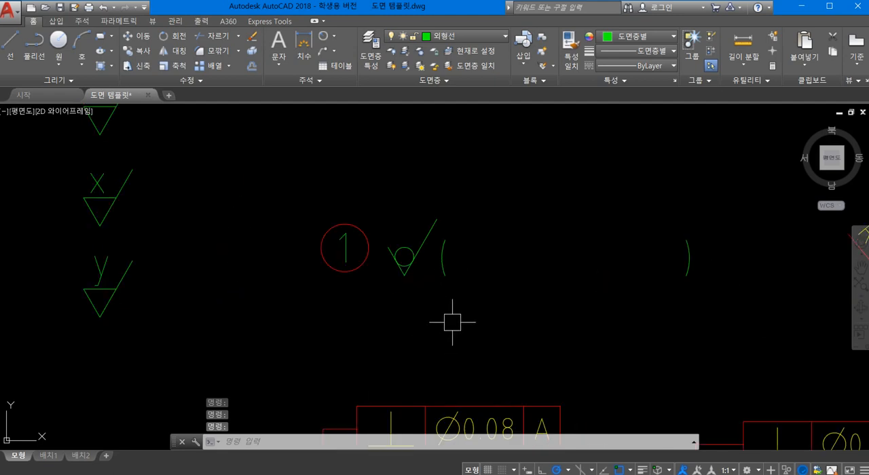
- Move the w, x and y roughness symbols one by one between the parentheses, spaced in that order
left_click(287, 217)
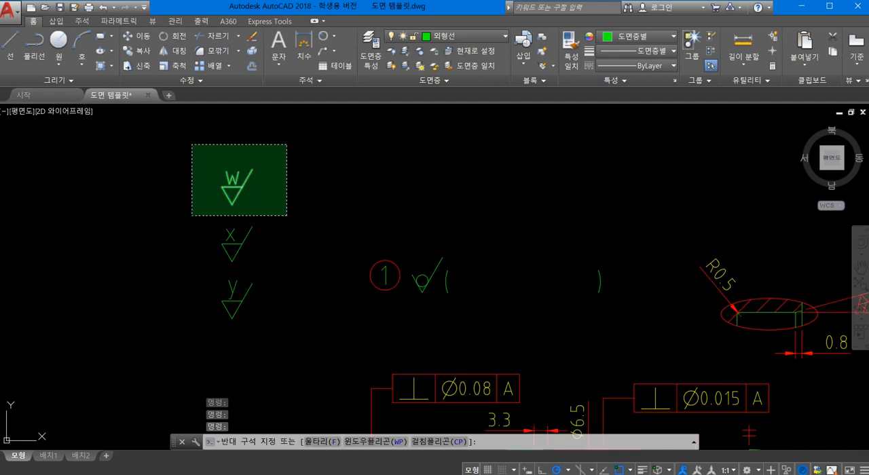
left_click(192, 144)
left_click_drag(232, 177, 468, 275)
left_click_drag(468, 275, 466, 270)
left_click(278, 265)
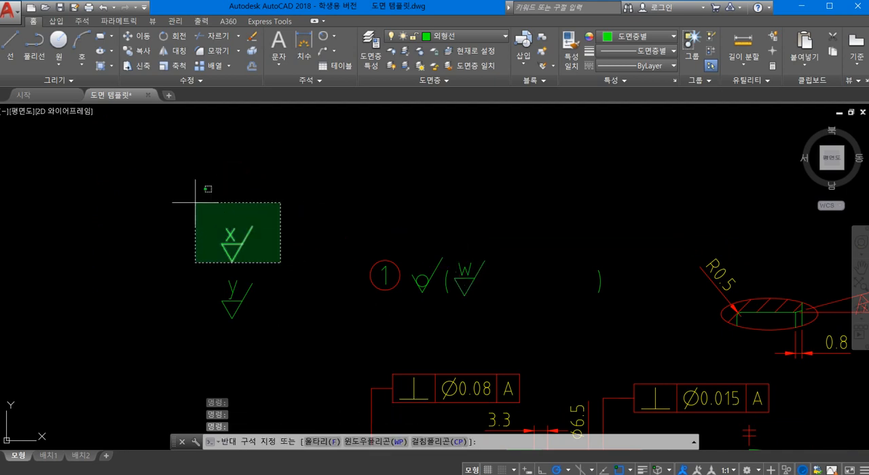
left_click(195, 202)
left_click_drag(231, 235, 513, 271)
left_click(289, 329)
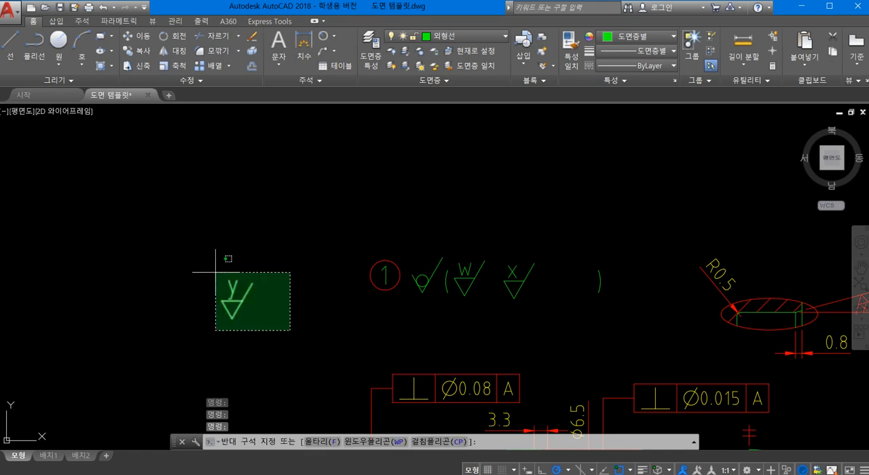
left_click(200, 261)
mouse_move(230, 289)
left_mouse_down()
mouse_move(518, 293)
mouse_move(561, 275)
left_mouse_up()
scroll(503, 311, "up", 2)
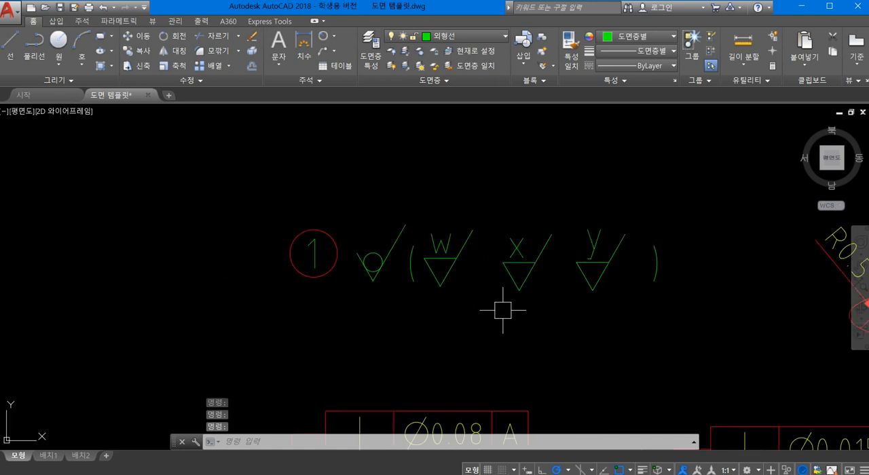
- Edit the parentheses text to add commas after the w and x symbols and bring the closing parenthesis close to the y symbol
left_click(661, 274)
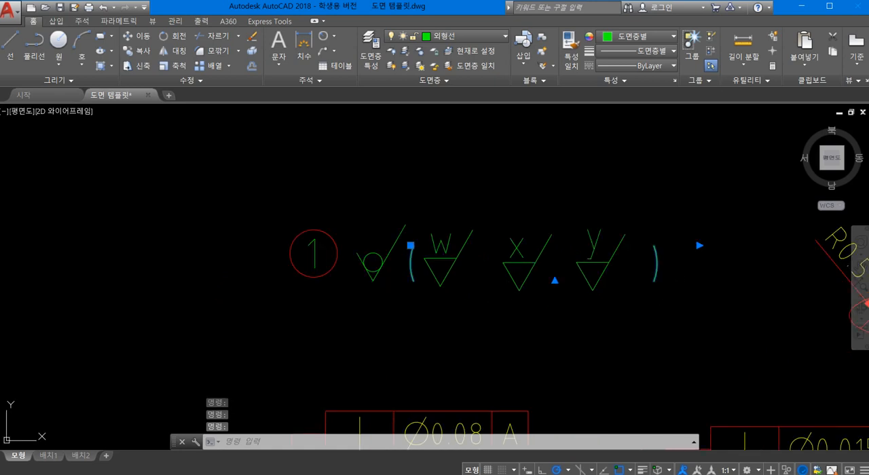
double_click(658, 271)
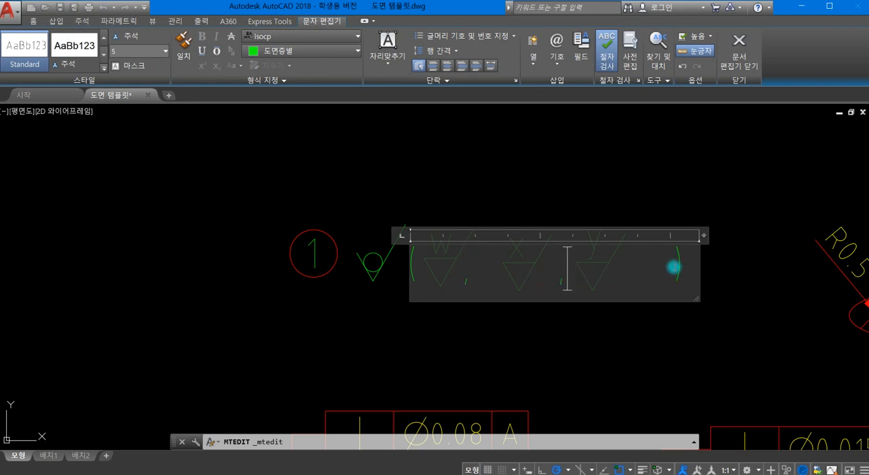
key("BackSpace")
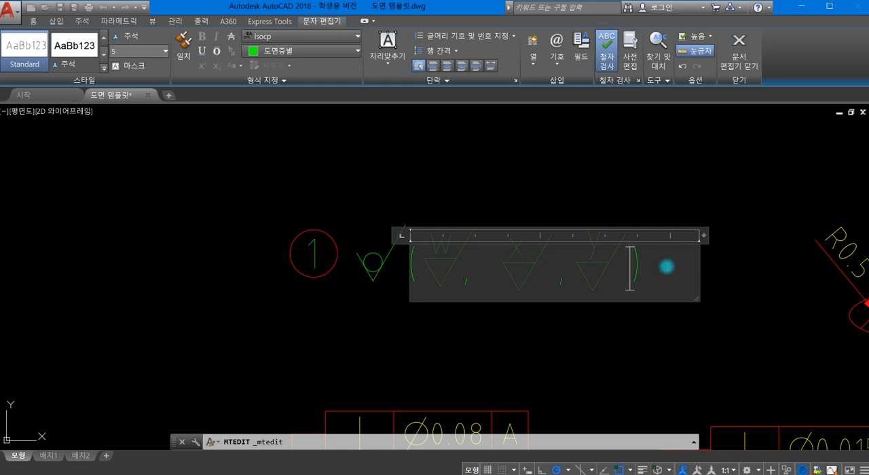
left_click(632, 364)
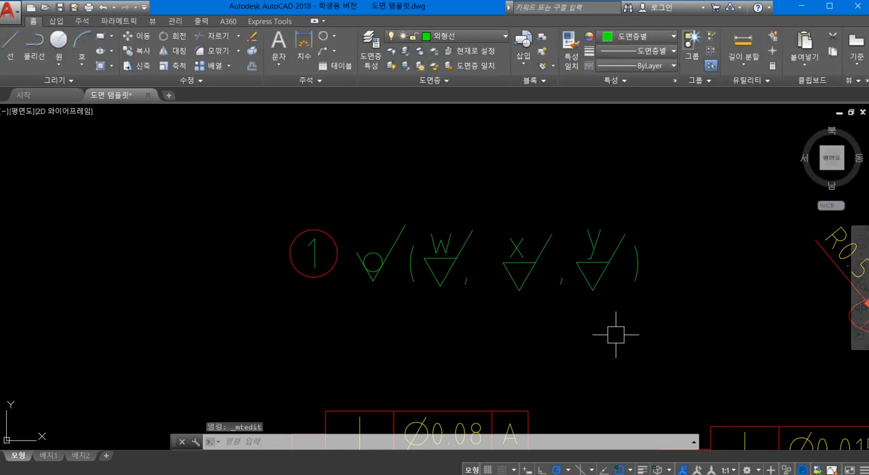
- Examine the roughness note beside the circled number 1 together with the section, detail and half views
scroll(616, 336, "down", 2)
middle_click_drag(546, 303, 474, 252)
scroll(514, 276, "up", 2)
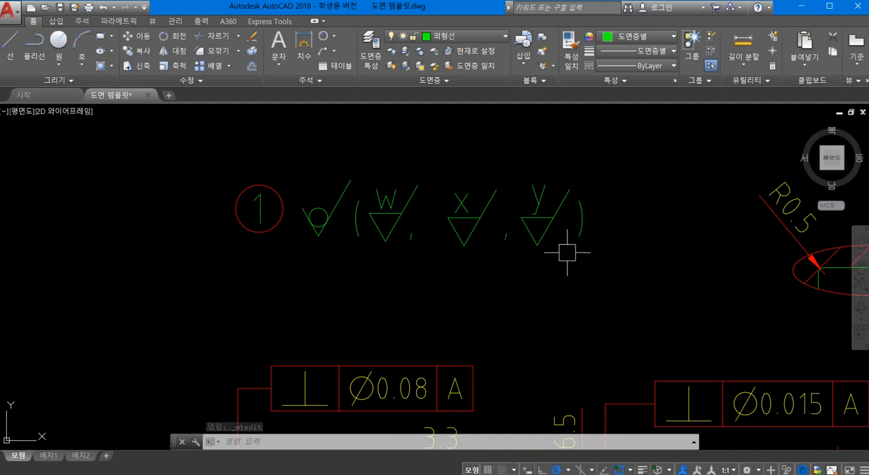
scroll(577, 288, "down", 2)
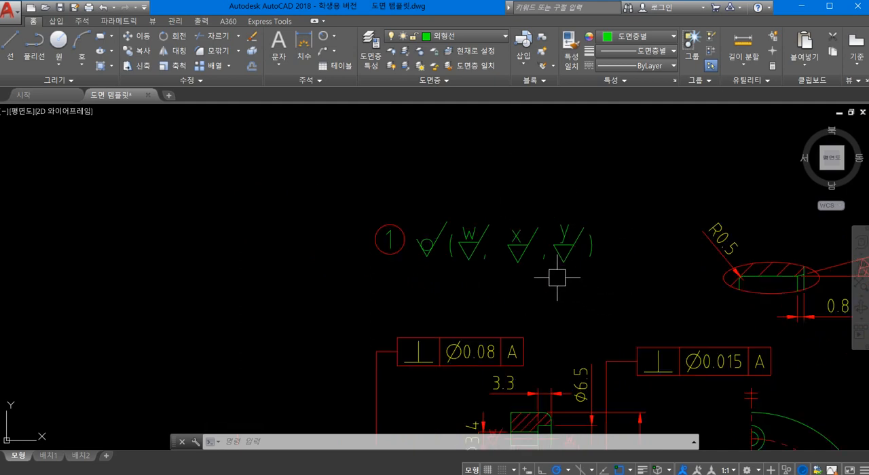
scroll(345, 229, "down", 2)
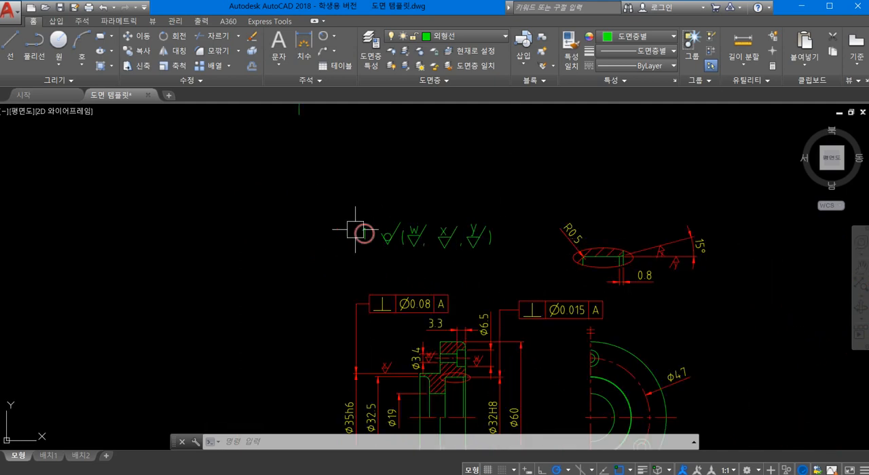
scroll(448, 204, "down", 1)
scroll(480, 233, "up", 1)
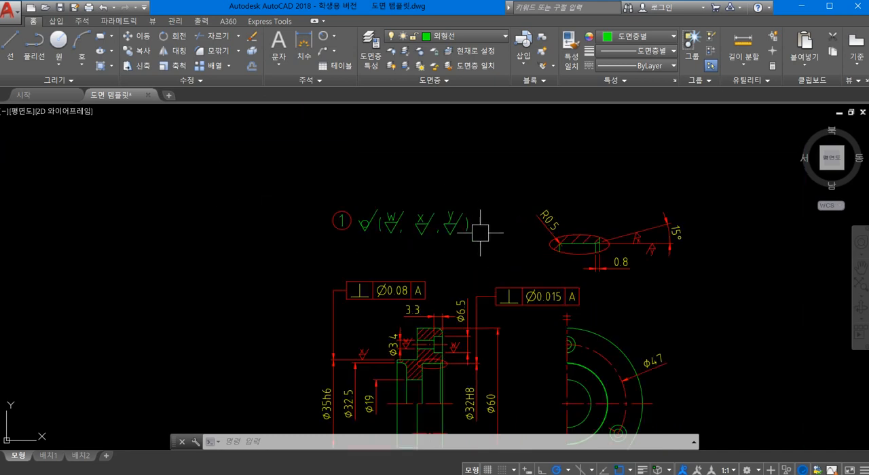
left_click(508, 262)
left_click(528, 244)
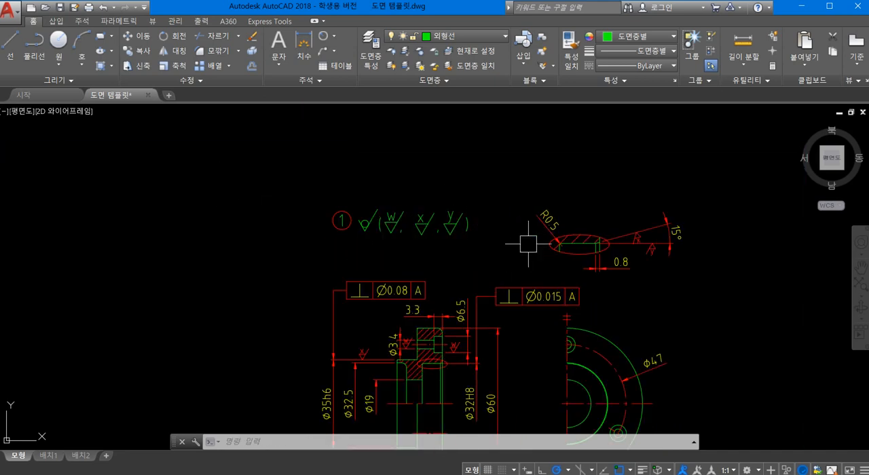
middle_click_drag(492, 246, 344, 182)
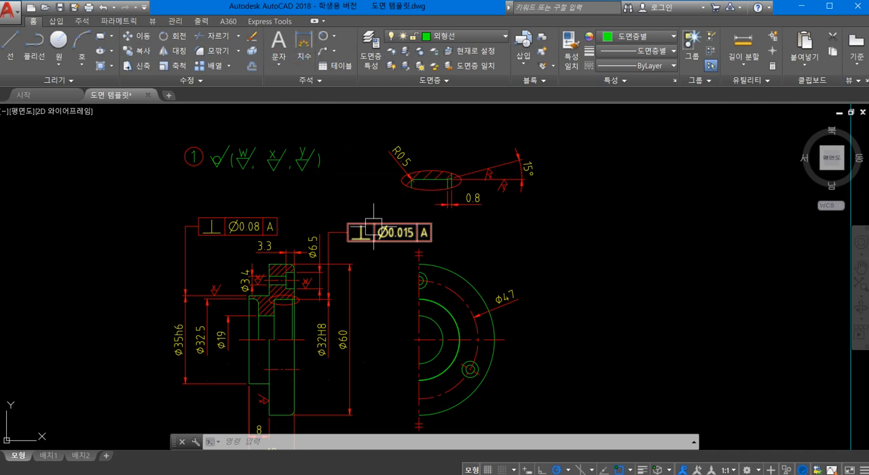
type("co")
key("space")
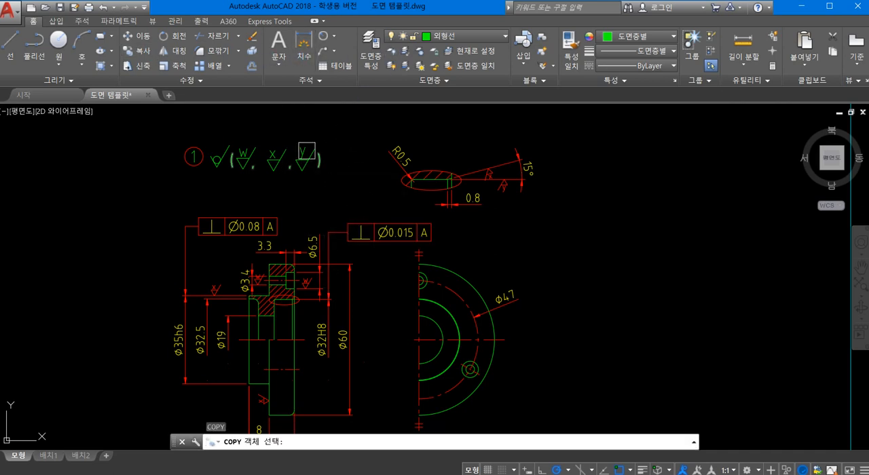
left_click(319, 161)
key("space")
left_click(326, 163)
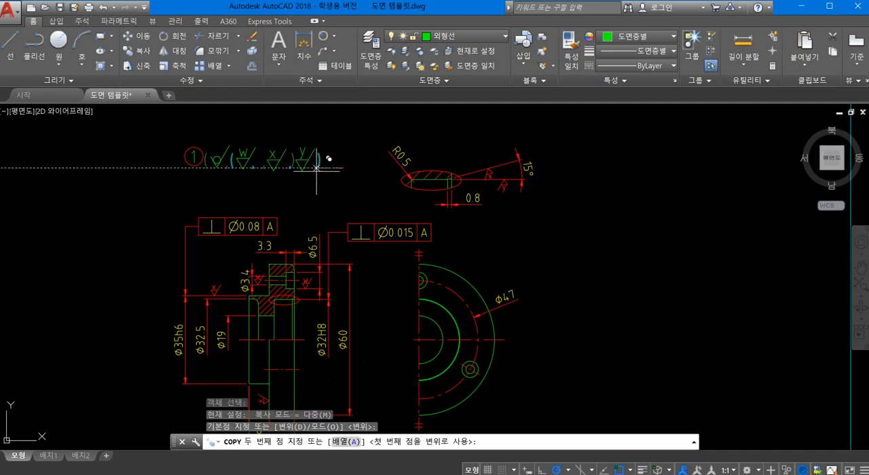
key("Escape")
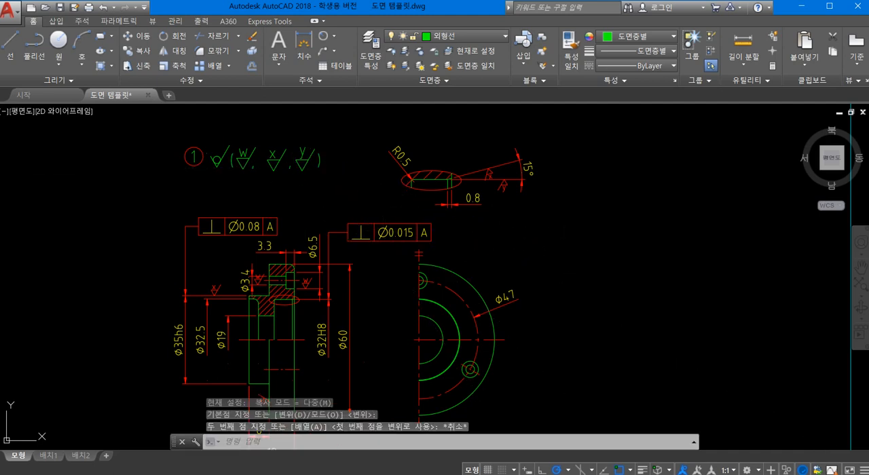
- Copy the number 1 text from the part-number circle to just right of the small ellipse on the section view
key("space")
scroll(235, 178, "up", 4)
left_click(193, 159)
key("space")
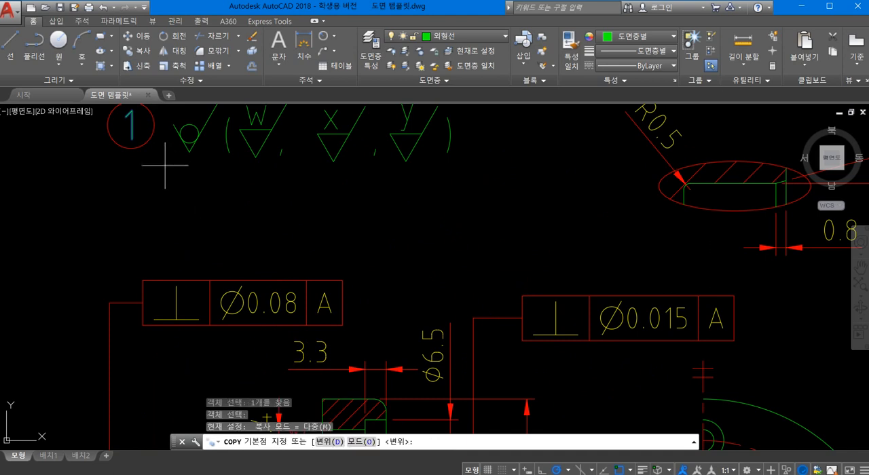
left_click(131, 147)
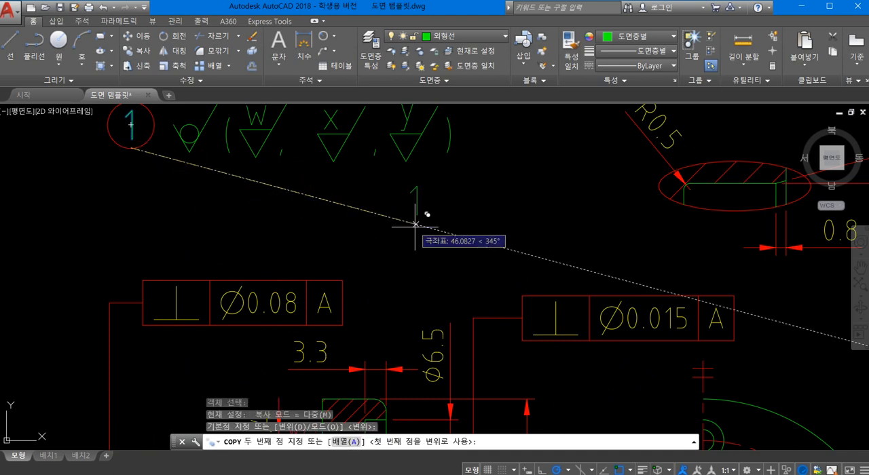
scroll(417, 225, "down", 2)
scroll(421, 230, "down", 2)
middle_click_drag(481, 233, 348, 169)
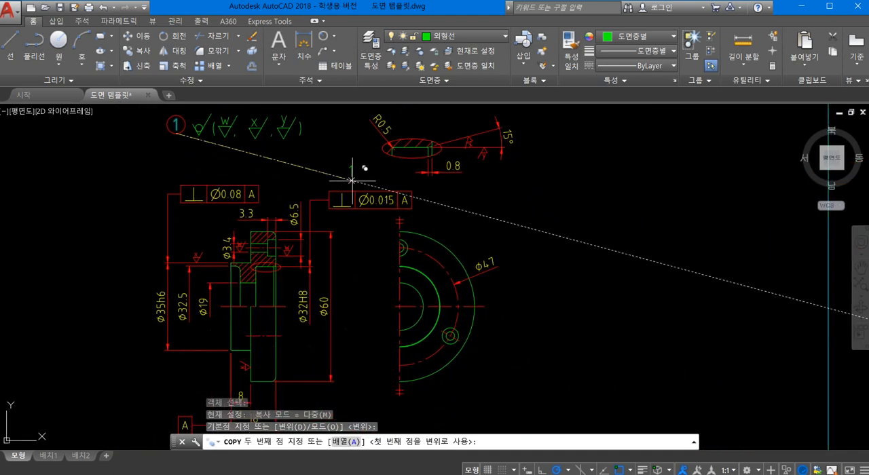
scroll(346, 249, "up", 2)
middle_click_drag(370, 251, 177, 250)
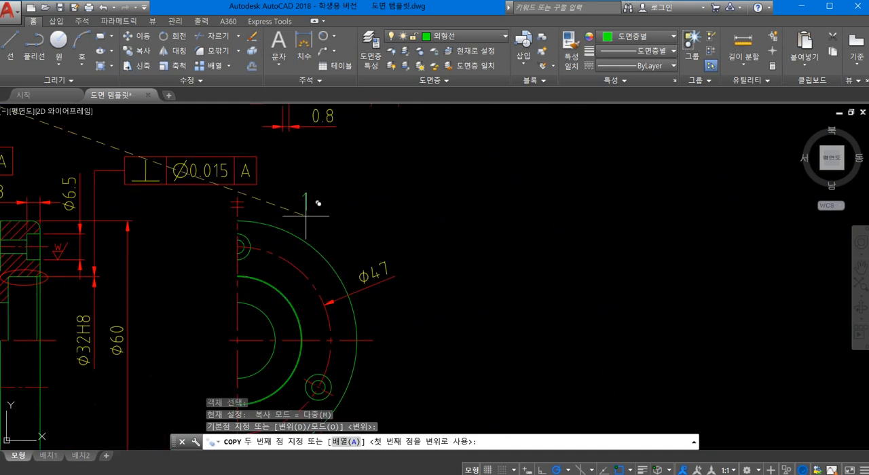
middle_click_drag(108, 245, 362, 215)
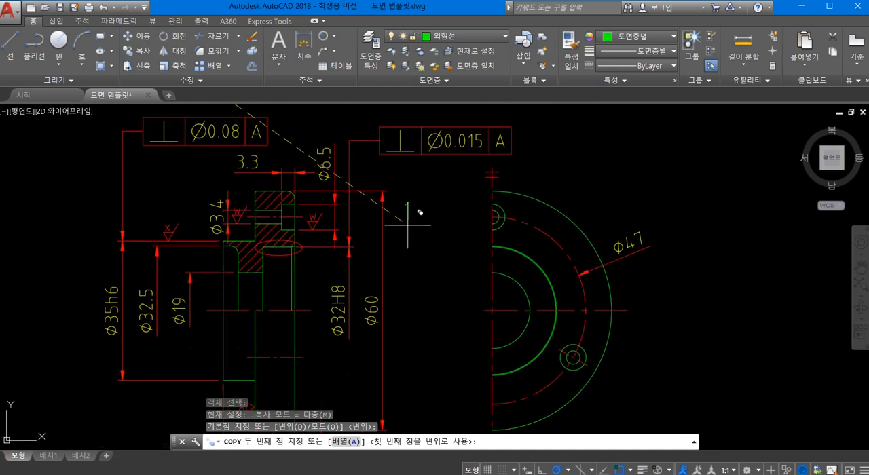
left_click(315, 289)
- Place a second copy of the number 1 text in the empty area right of the enlarged detail and end the copying
middle_click_drag(500, 233, 199, 327)
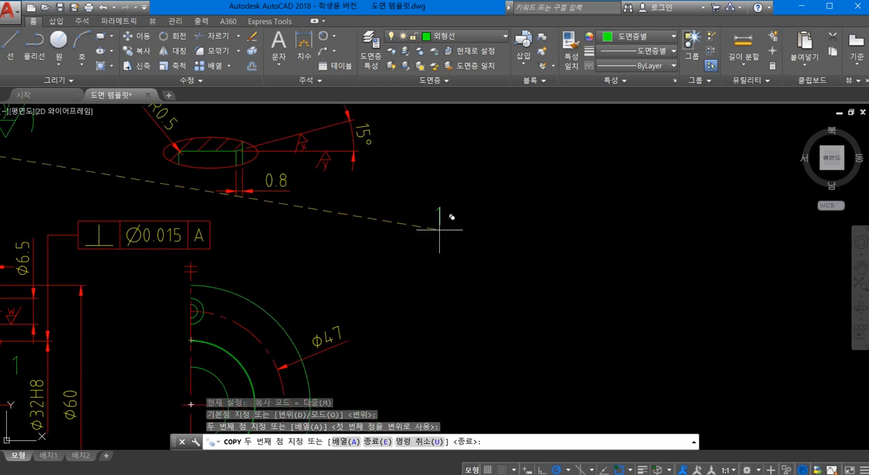
left_click(430, 205)
key("space")
- Replace the copied number right of the enlarged detail with two lines of text, "확대도 A" and "척도 2:1"
double_click(431, 194)
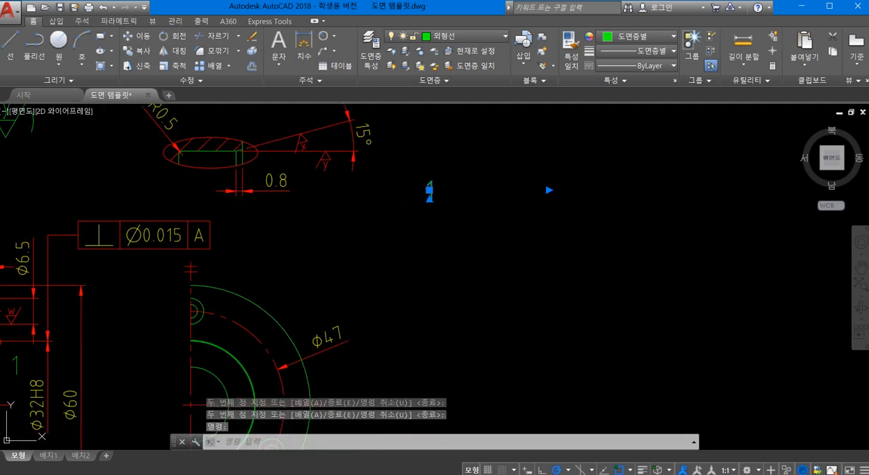
double_click(443, 196)
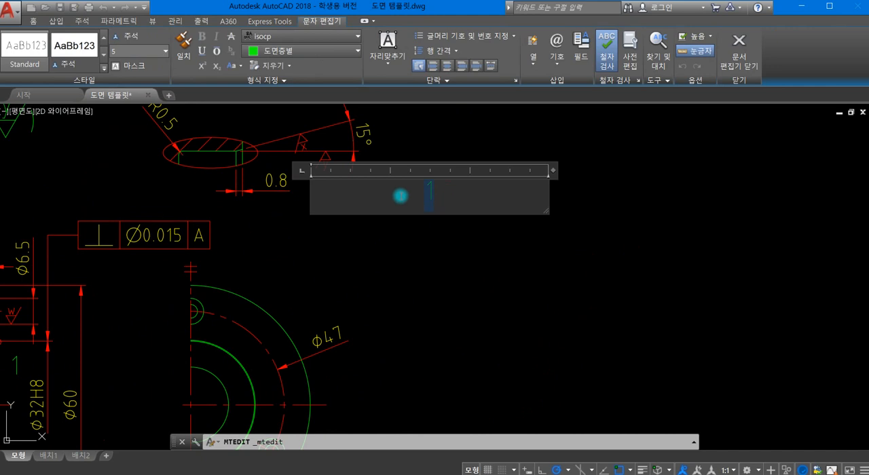
key("Delete")
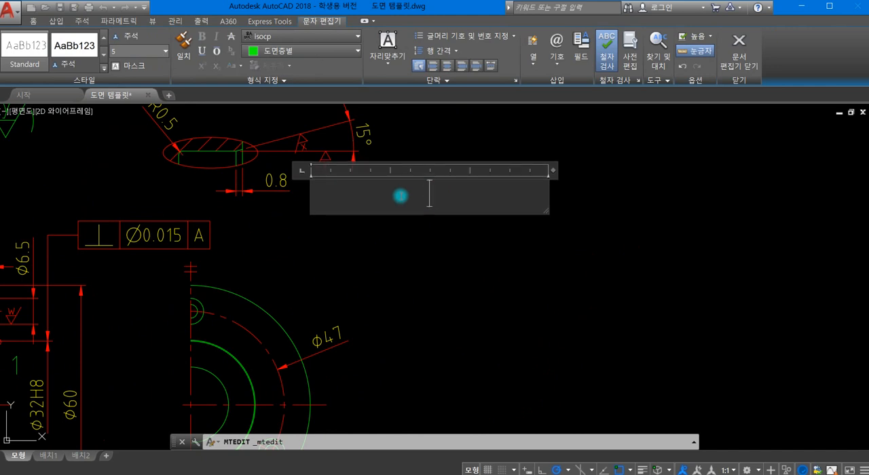
type("확대도 ㅁ")
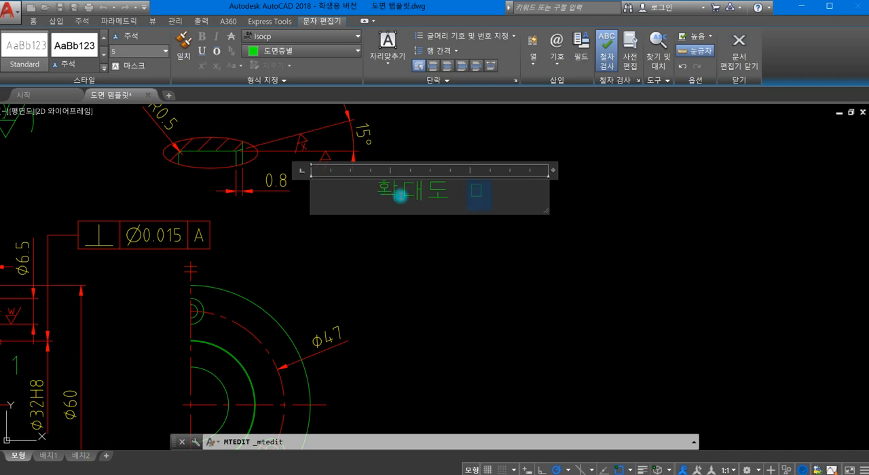
key("BackSpace")
key("BackSpace")
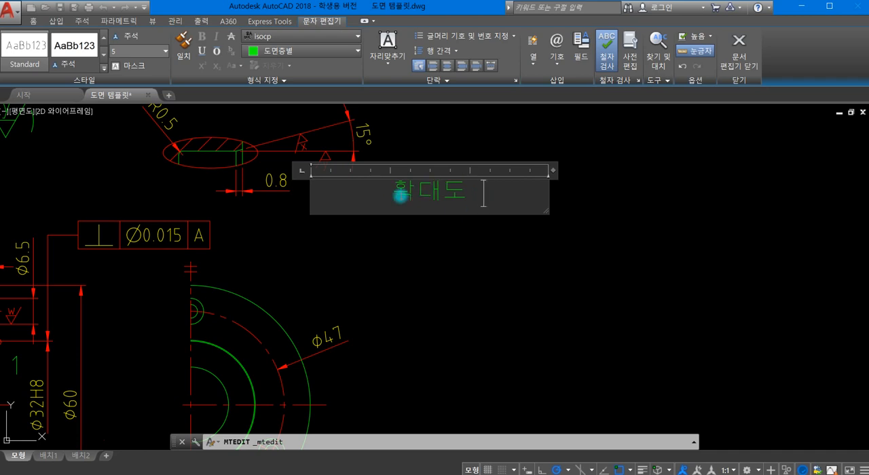
type("A")
key("Return")
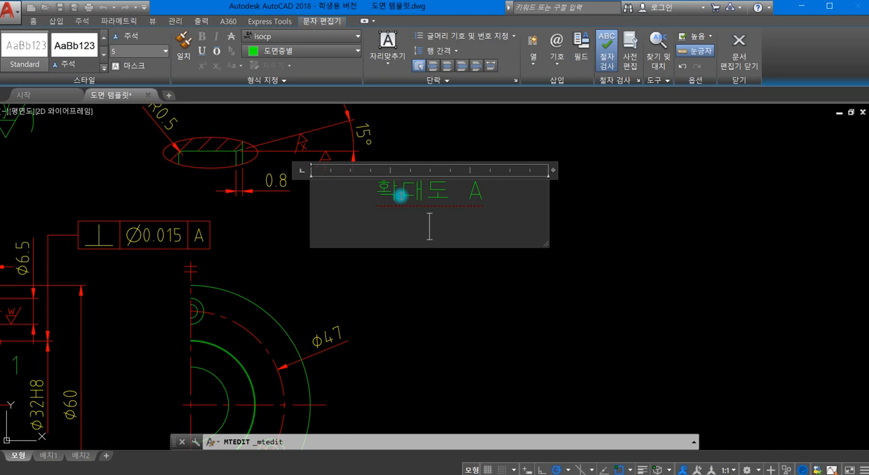
type("ㅊ")
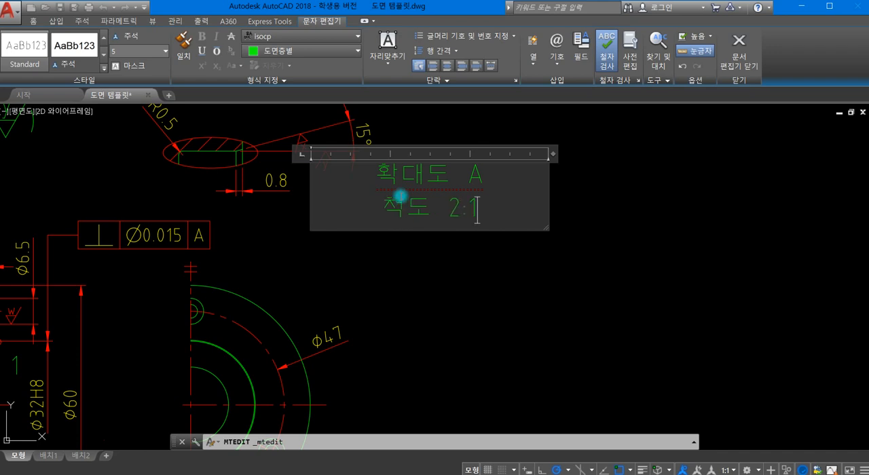
left_click(636, 248)
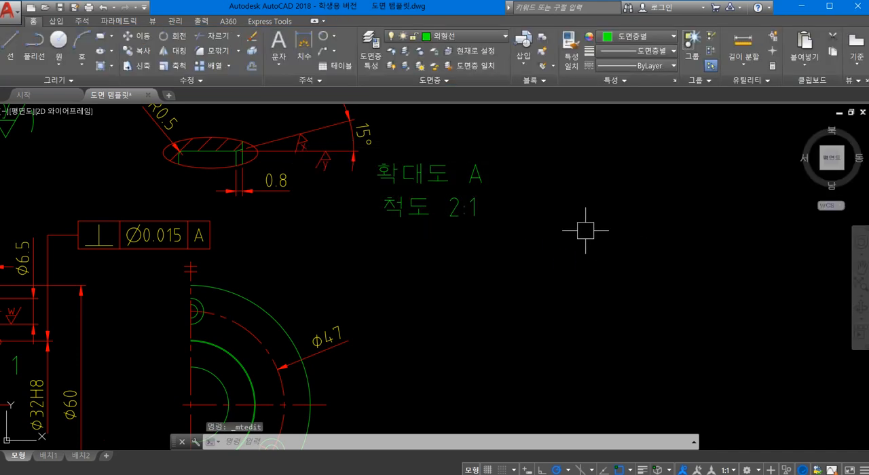
scroll(500, 229, "down", 6)
middle_click_drag(459, 277, 417, 148)
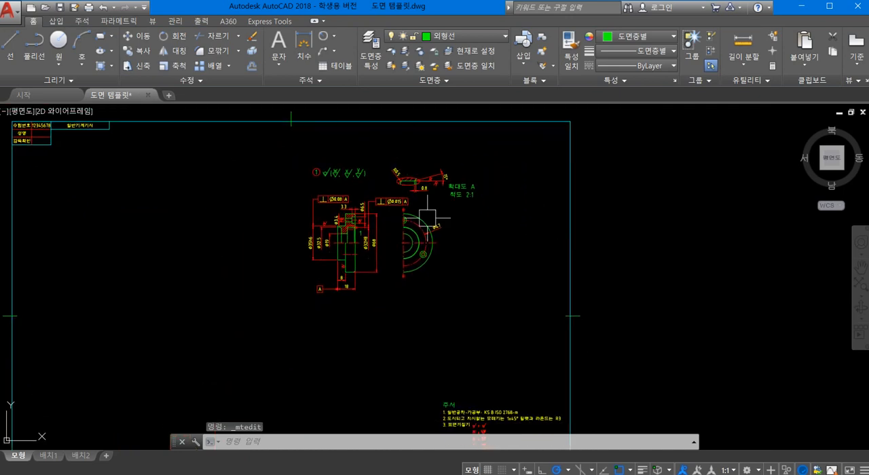
scroll(432, 195, "up", 5)
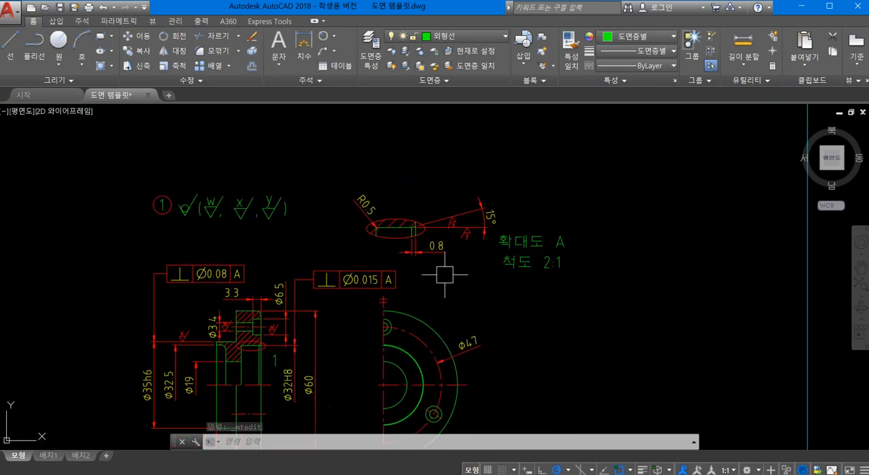
- Move the enlarged detail with its dimensions upward, and place the "확대도 A / 척도 2:1" label directly beneath it
left_click(468, 260)
left_click(340, 185)
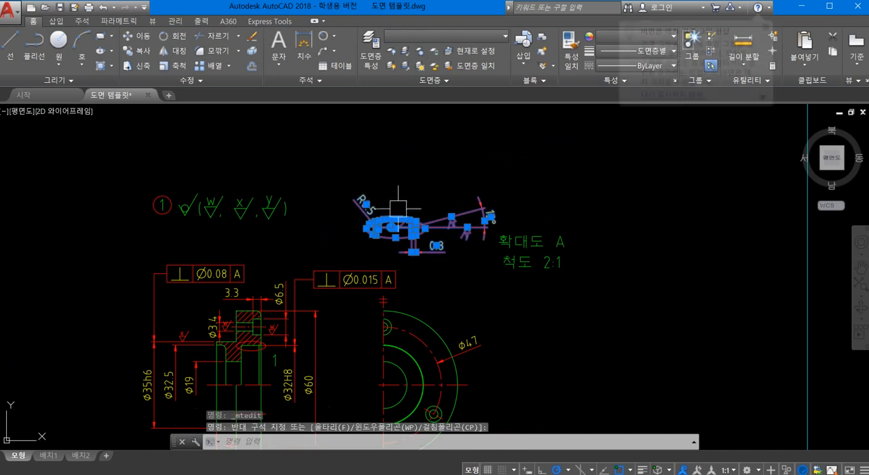
scroll(393, 235, "up", 2)
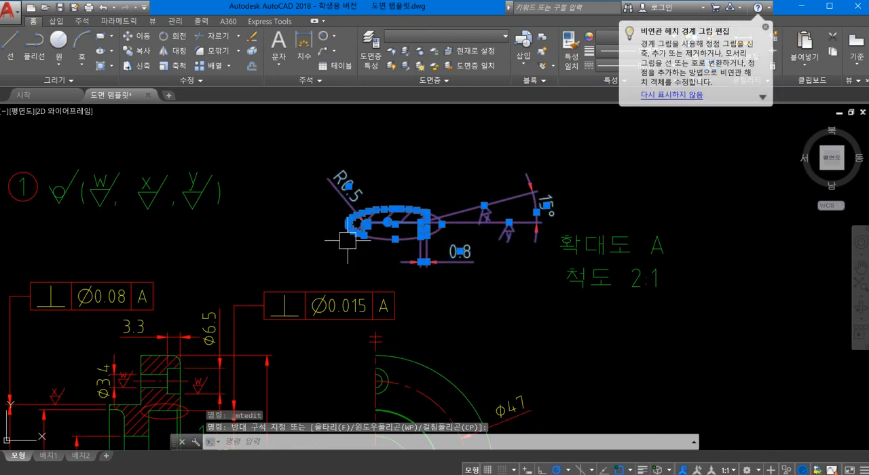
mouse_move(387, 242)
left_mouse_down()
mouse_move(353, 235)
mouse_move(325, 200)
mouse_move(394, 188)
left_mouse_up()
left_click(573, 277)
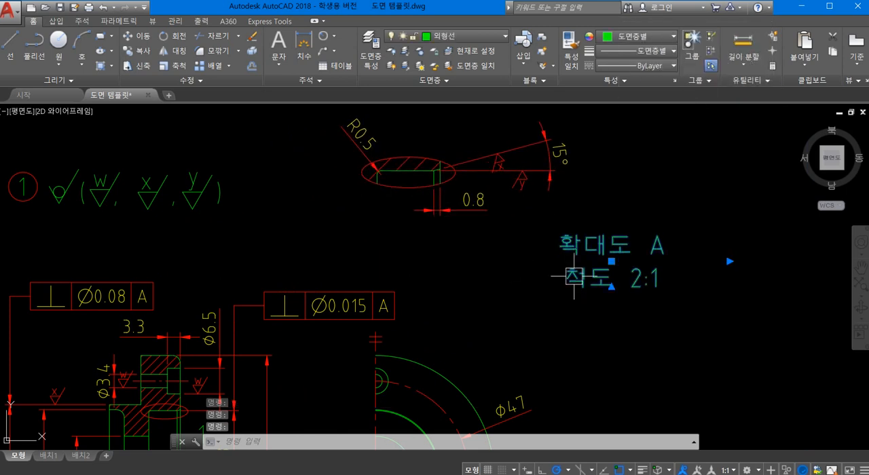
left_click_drag(580, 248, 403, 241)
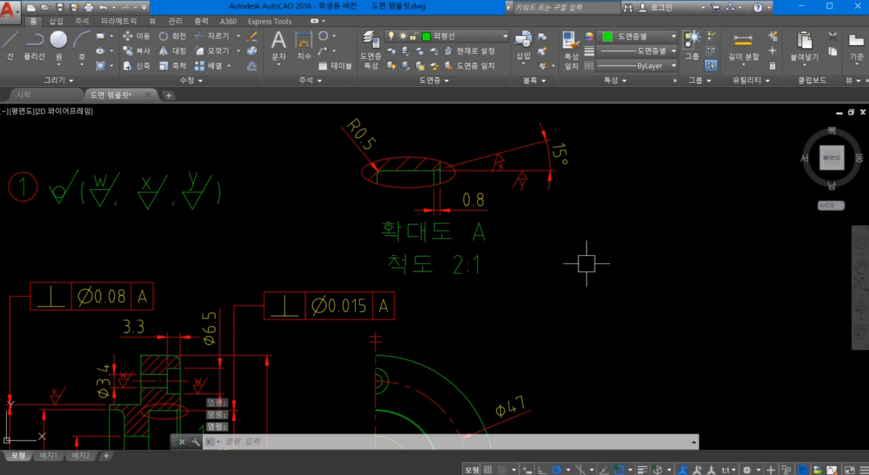
- Replace the copied number 1 beside the small ellipse on the section view with the letter A
scroll(586, 264, "down", 2)
middle_click_drag(471, 298, 453, 207)
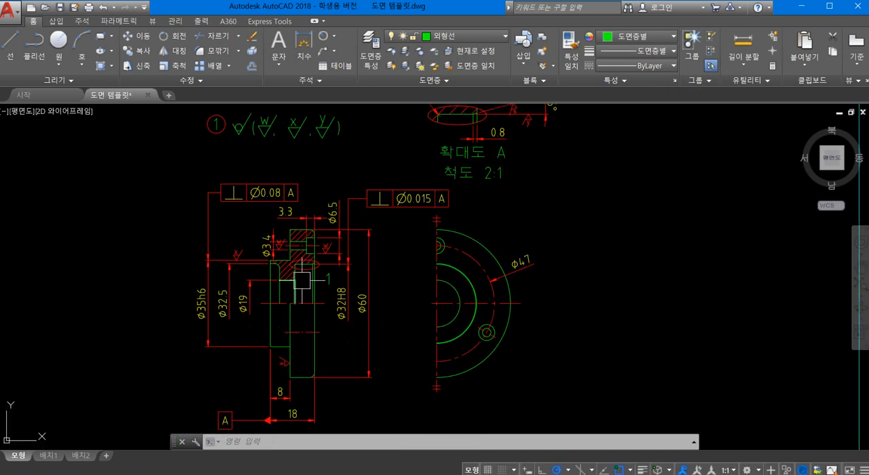
scroll(302, 281, "up", 5)
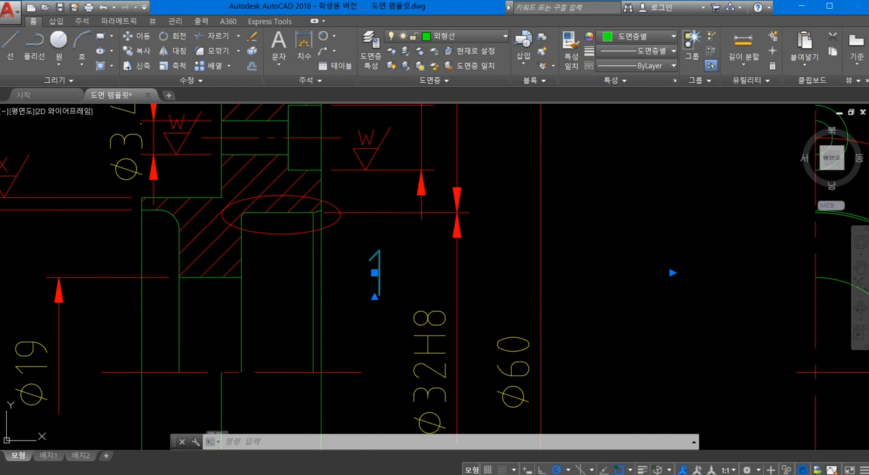
double_click(396, 275)
double_click(370, 277)
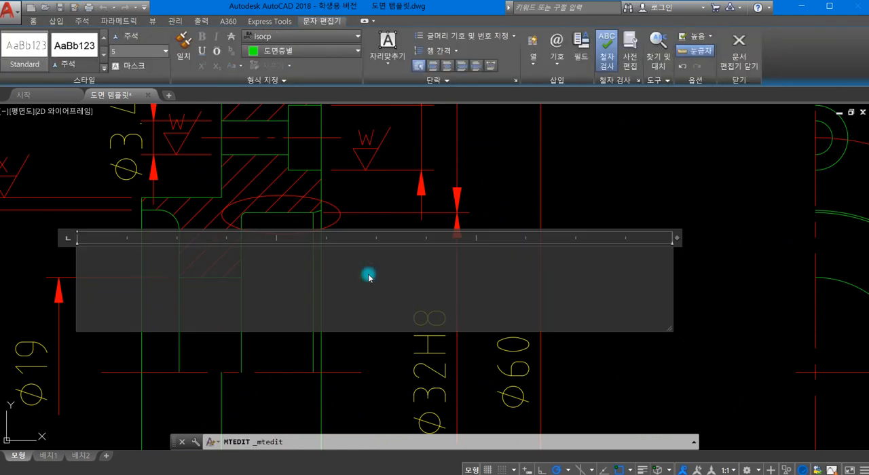
left_click(574, 208)
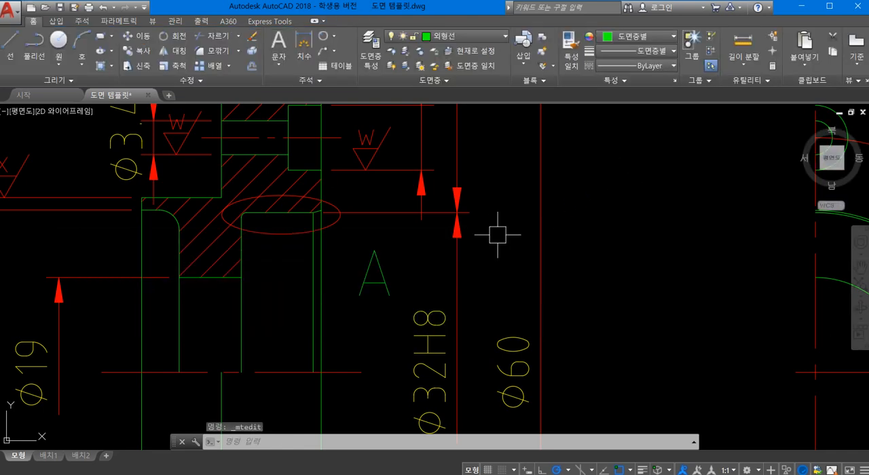
- Draw a slanted leader line from just outside the lower edge of the section's ellipse down to the letter A, using the Nearest snap
left_click(10, 46)
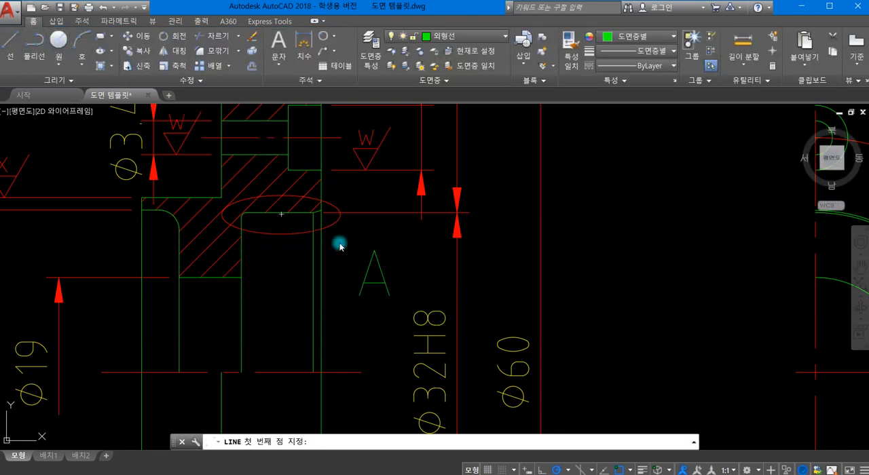
right_click(340, 246, "shift")
left_click(380, 464)
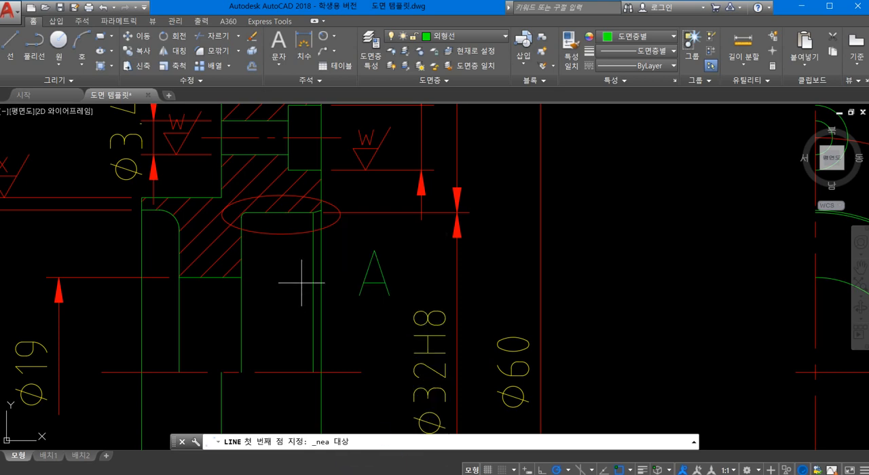
scroll(319, 258, "up", 4)
scroll(374, 221, "down", 2)
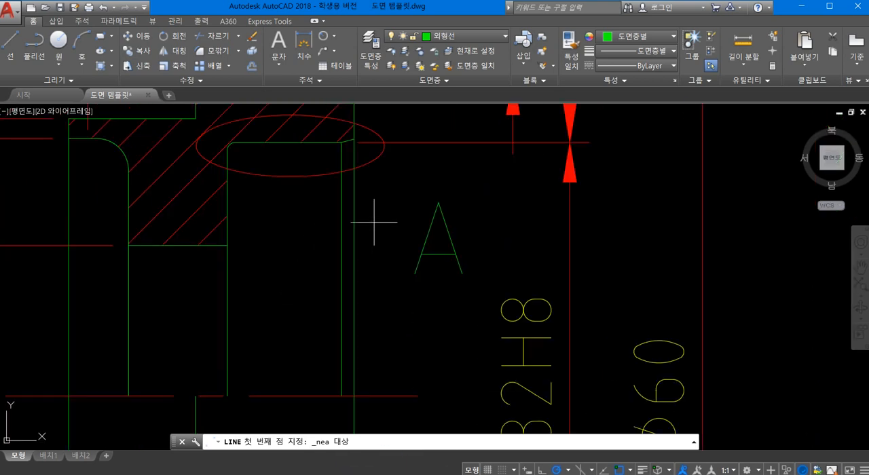
left_click(368, 162)
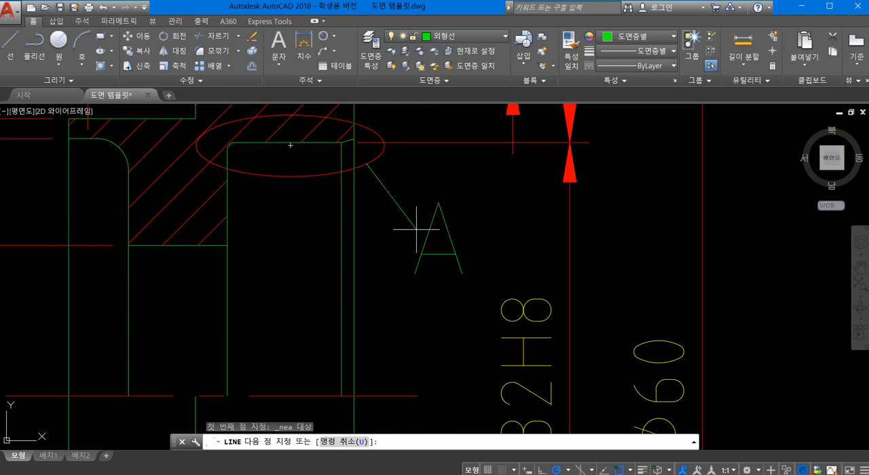
left_click(417, 229)
key("Escape")
scroll(470, 222, "down", 4)
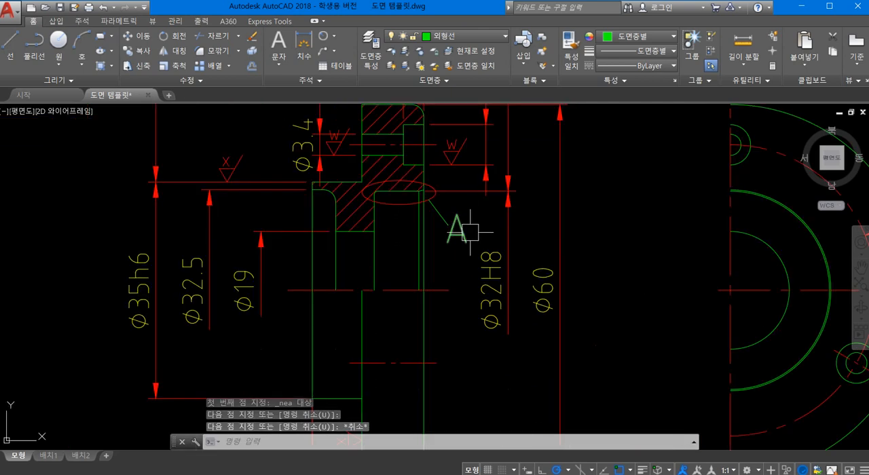
- Shift the letter A slightly right and add a horizontal line about 2 units long from the slanted leader's end toward it
scroll(455, 232, "up", 4)
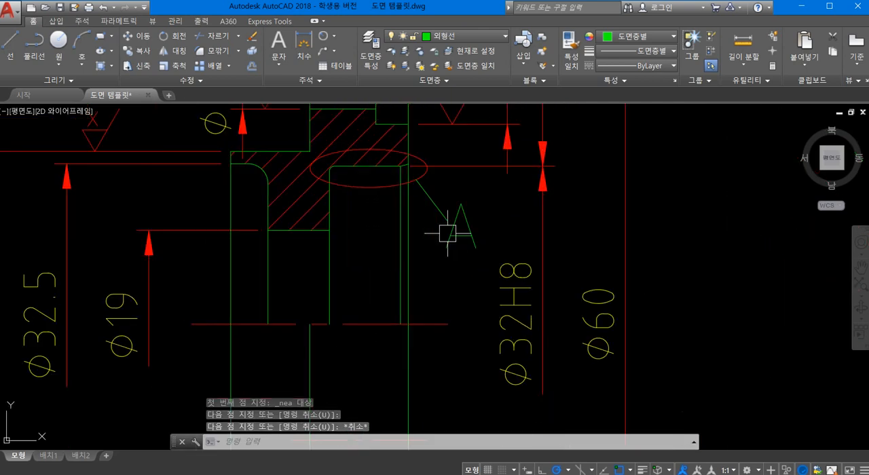
left_click(477, 214)
left_click_drag(478, 214, 514, 212)
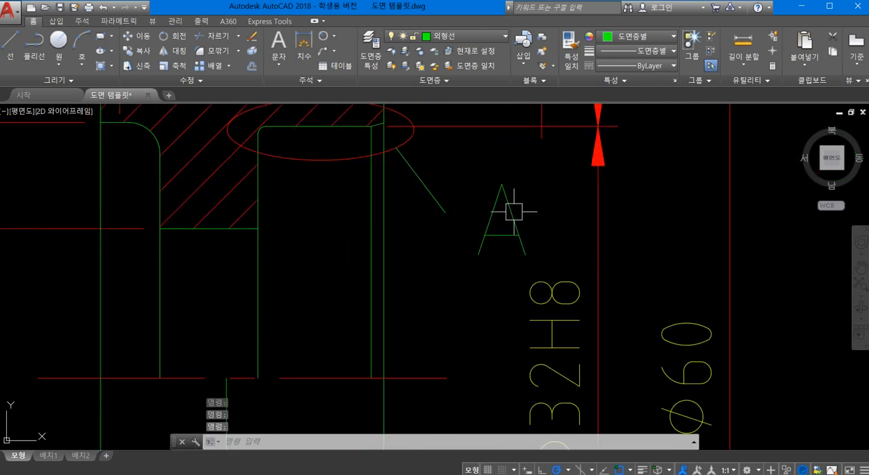
left_click(9, 46)
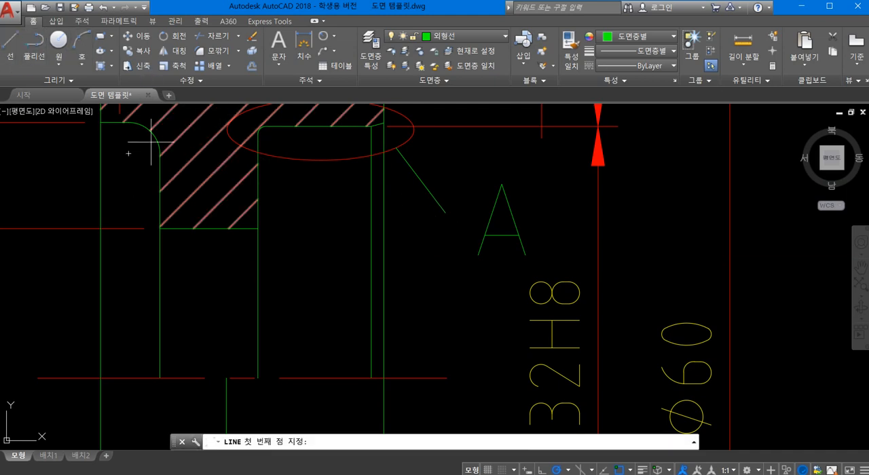
left_click(445, 212)
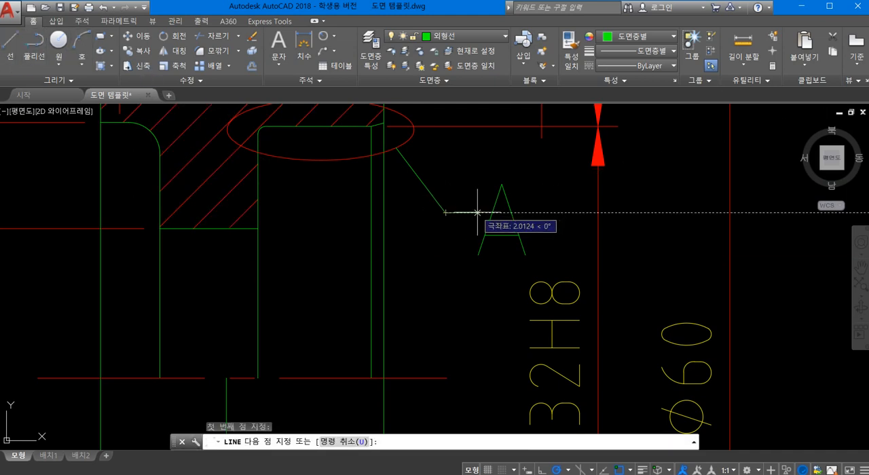
left_click(477, 213)
key("Escape")
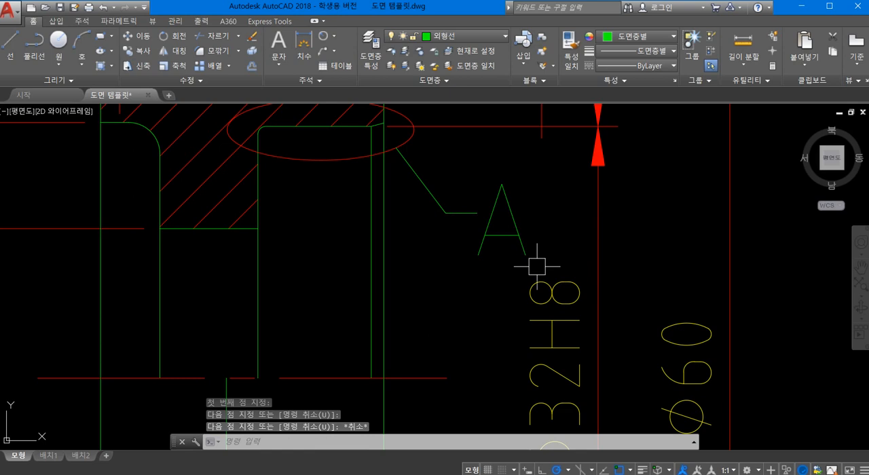
- Put both leader lines beside the letter A on the 가는실선 layer, leaving that layer's colour unchanged
left_click(461, 241)
left_click(414, 189)
left_click(439, 38)
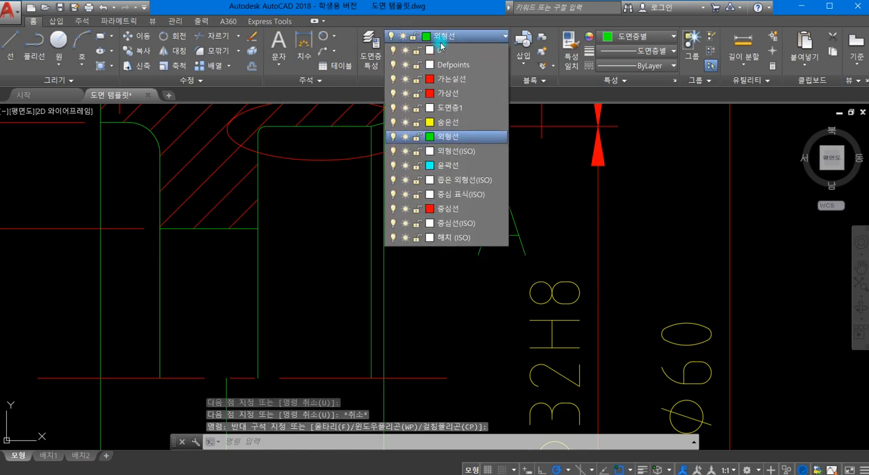
left_click(429, 78)
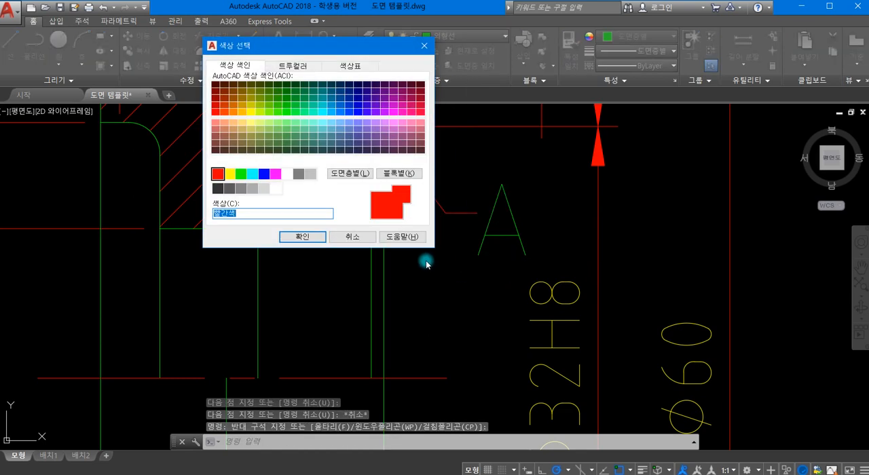
left_click(345, 237)
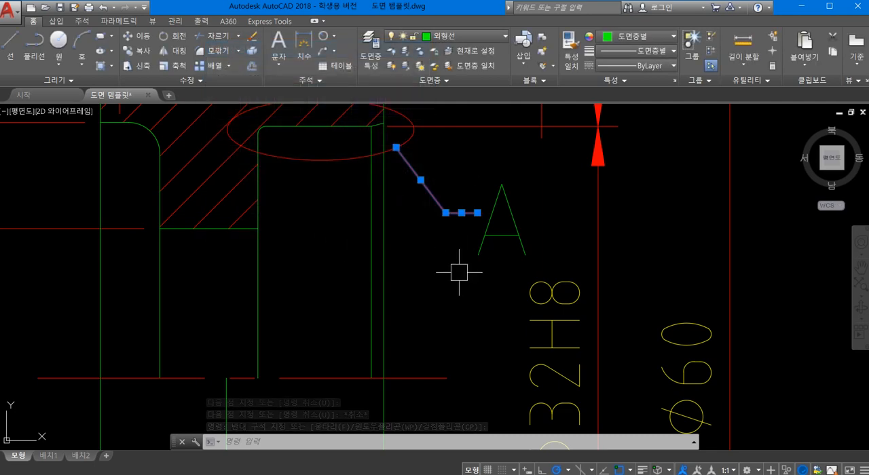
key("Escape")
- Examine the annotated section, half and detail views and their placement within the drawing sheet border
scroll(455, 258, "down", 7)
mouse_move(422, 247)
middle_mouse_down()
mouse_move(401, 276)
mouse_move(314, 266)
mouse_move(313, 174)
mouse_move(314, 237)
middle_mouse_up()
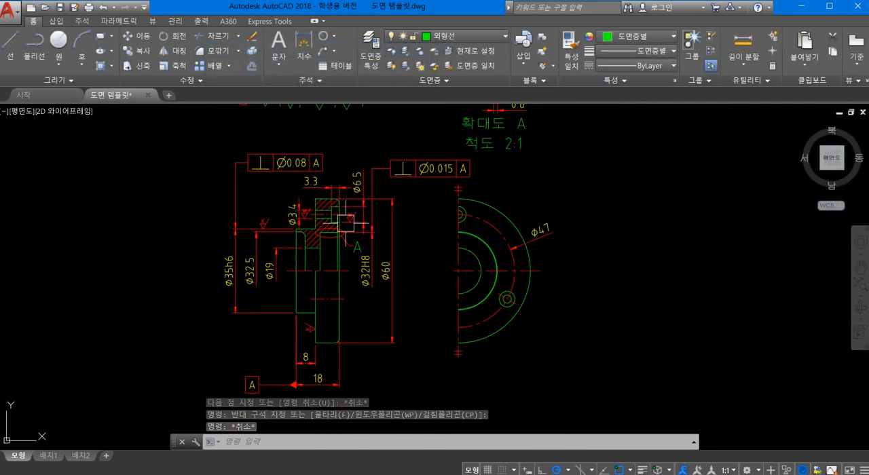
scroll(346, 221, "down", 3)
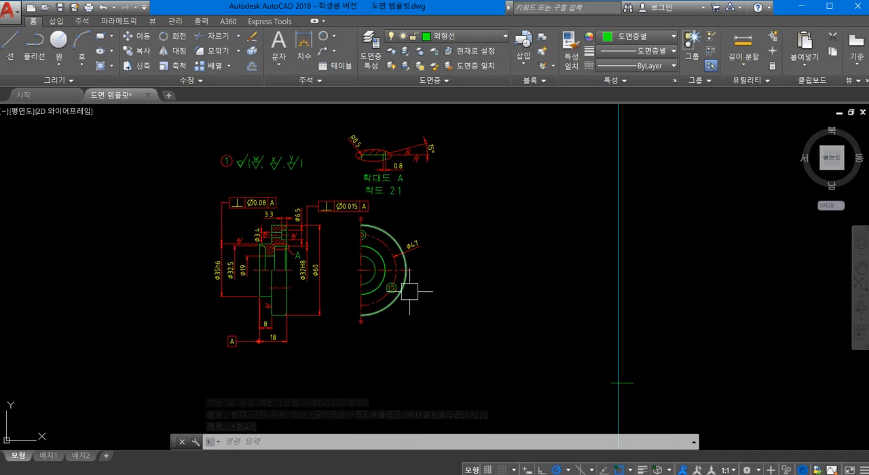
scroll(410, 292, "up", 2)
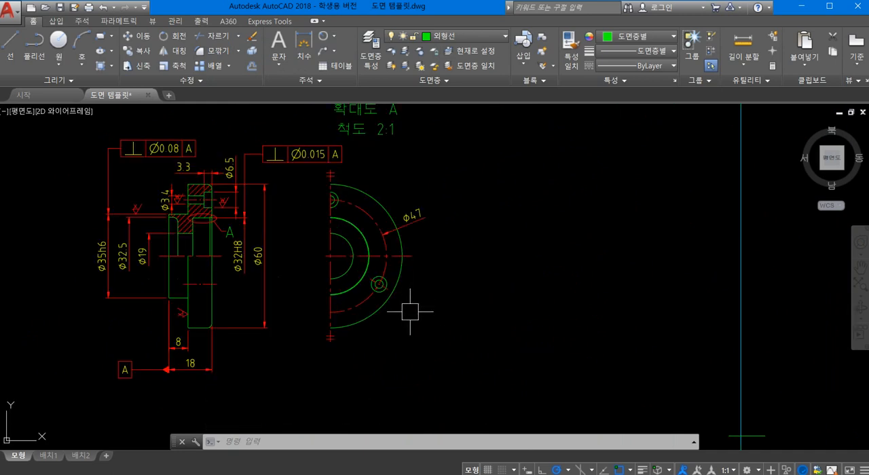
middle_click_drag(410, 311, 509, 367)
mouse_move(514, 242)
middle_mouse_down()
mouse_move(469, 306)
mouse_move(505, 295)
middle_mouse_up()
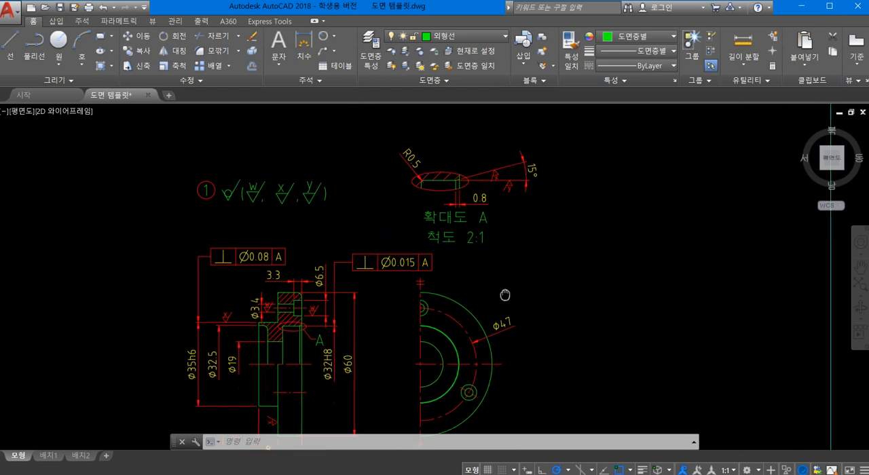
scroll(513, 288, "down", 4)
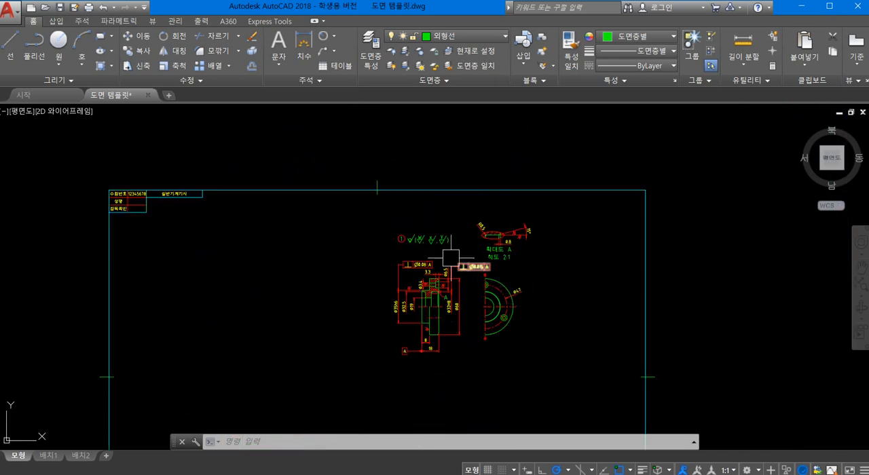
scroll(416, 237, "up", 2)
scroll(140, 252, "down", 2)
middle_click_drag(211, 246, 419, 188)
middle_click_drag(609, 293, 530, 271)
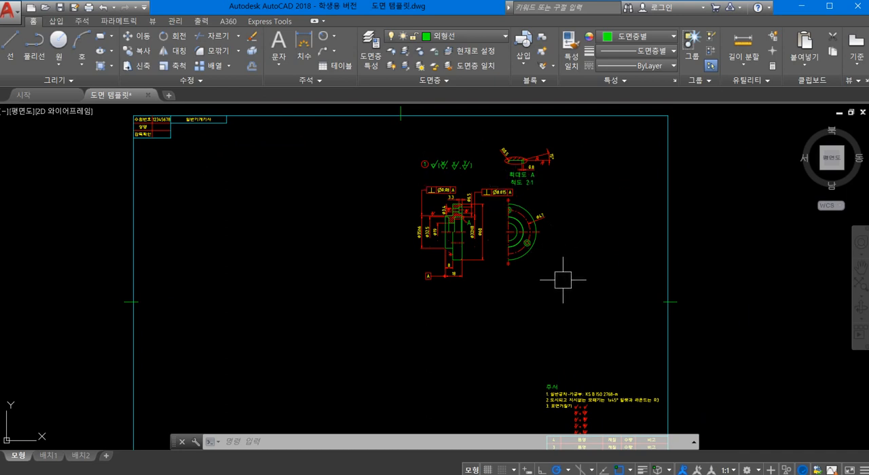
- Move all the cover's views, dimensions and labels together into the free area directly above the 주서 notes
key("Return")
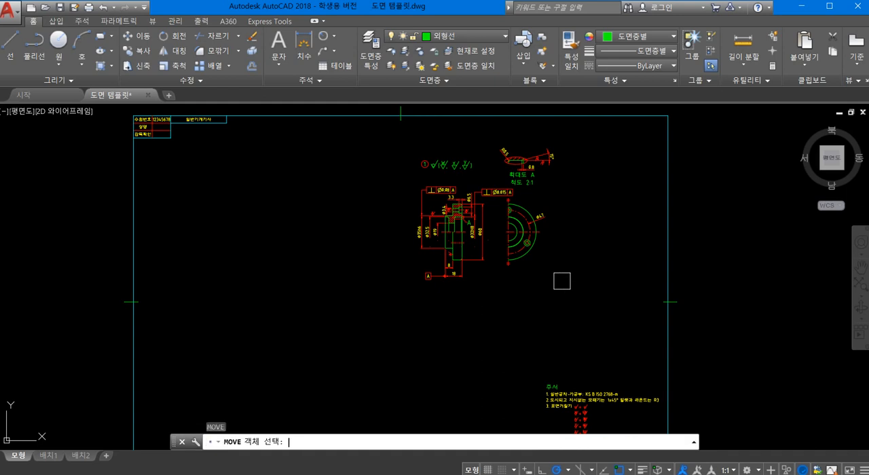
left_click(562, 300)
left_click(354, 125)
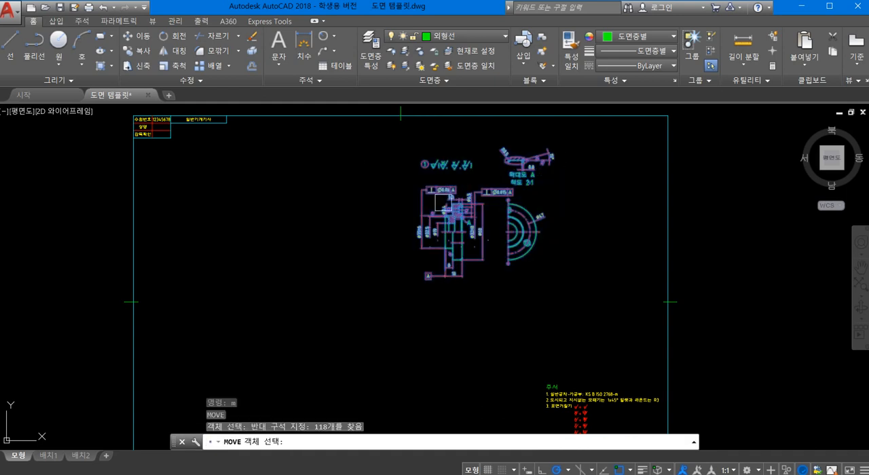
left_click(624, 300)
left_click(384, 137)
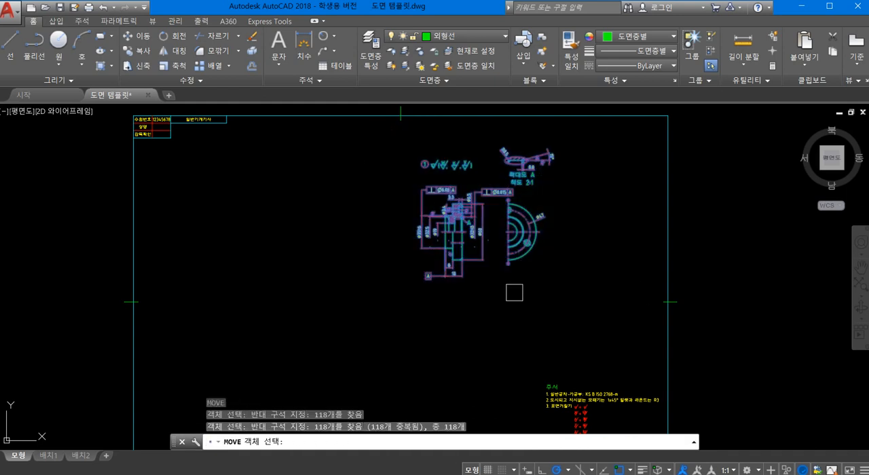
key("Return")
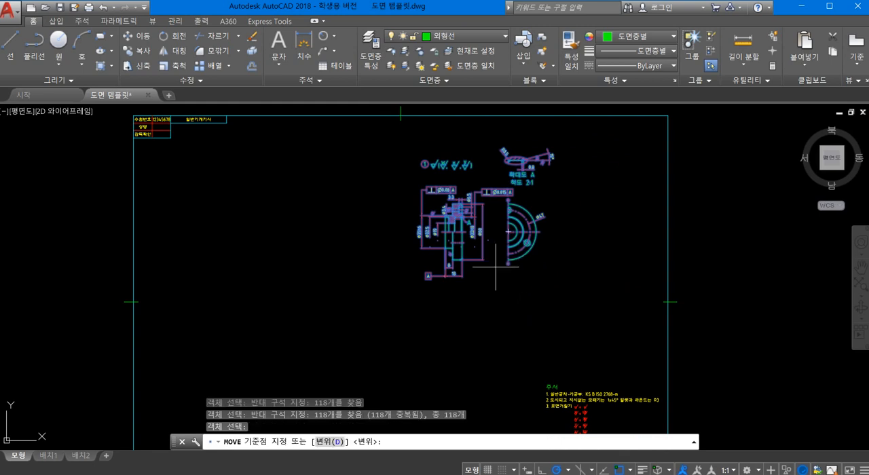
left_click(491, 274)
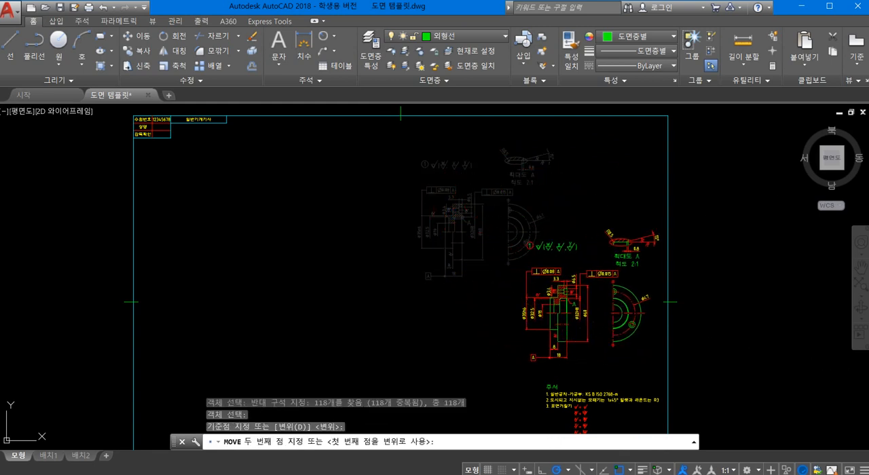
left_click(587, 353)
- Examine the repositioned cover views against the sheet border, the 주서 notes and the title block
scroll(509, 333, "down", 4)
middle_click_drag(509, 333, 456, 215)
scroll(455, 261, "up", 2)
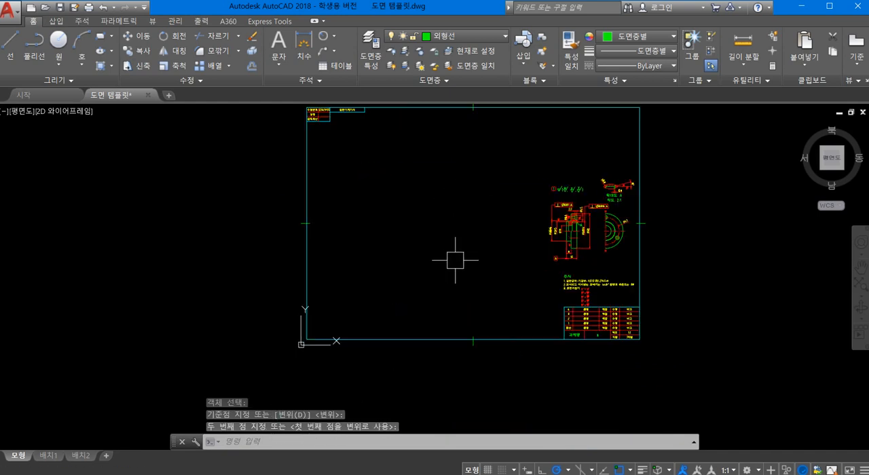
middle_click_drag(455, 261, 252, 298)
scroll(380, 255, "up", 4)
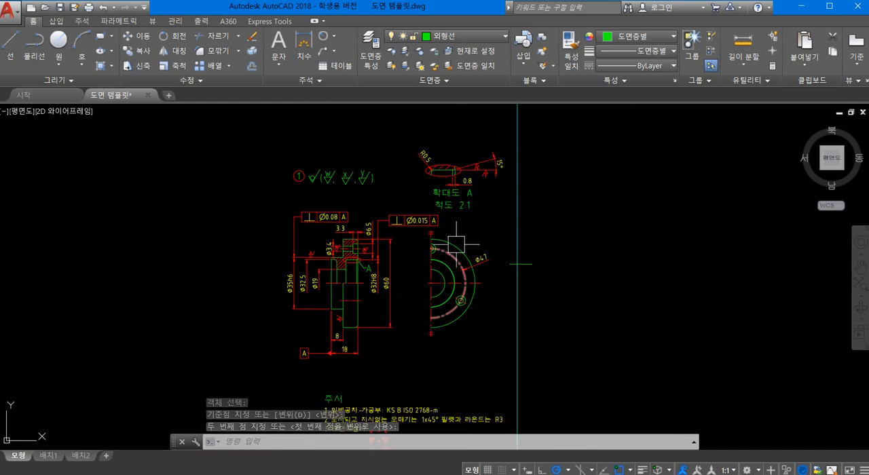
mouse_move(424, 246)
middle_mouse_down()
mouse_move(404, 246)
mouse_move(417, 236)
middle_mouse_up()
mouse_move(396, 249)
middle_mouse_down()
mouse_move(318, 241)
mouse_move(459, 249)
middle_mouse_up()
scroll(332, 247, "up", 4)
scroll(331, 247, "down", 4)
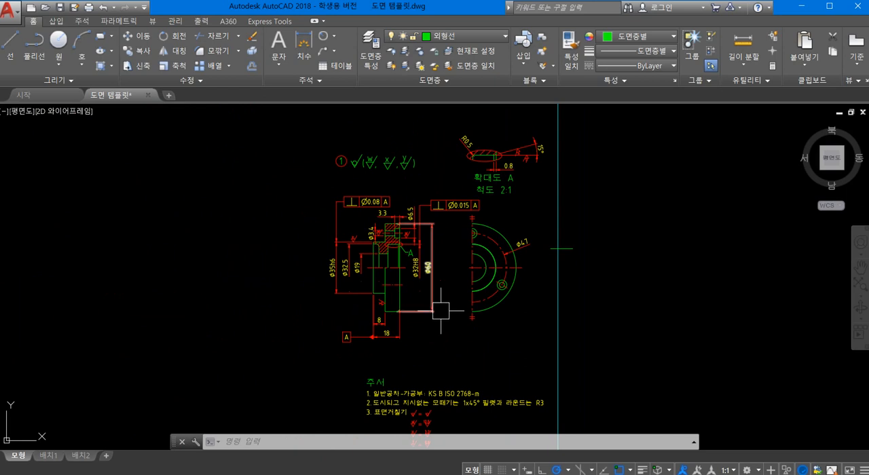
key("Escape")
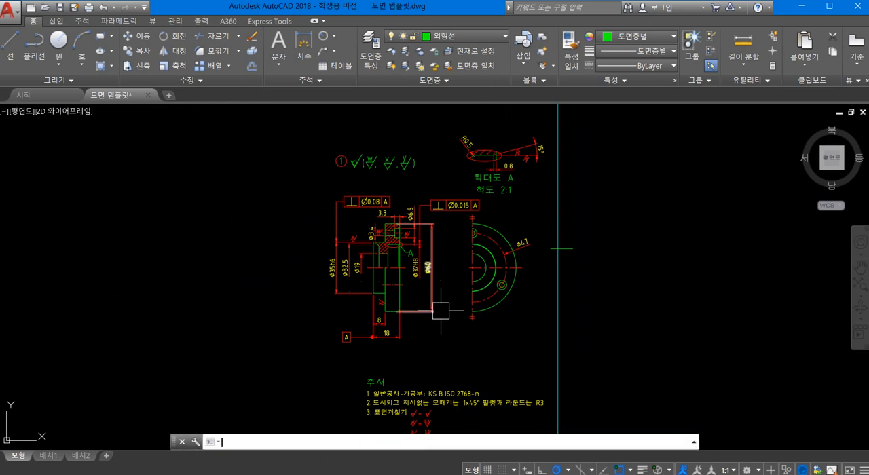